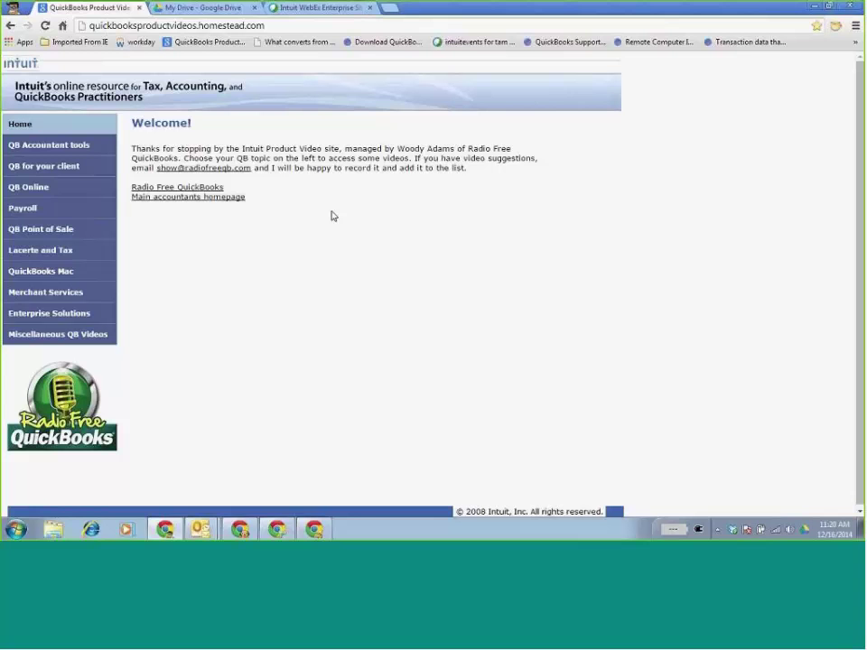
Open the QB Online video page and look through its list of titles
left_click(36, 187)
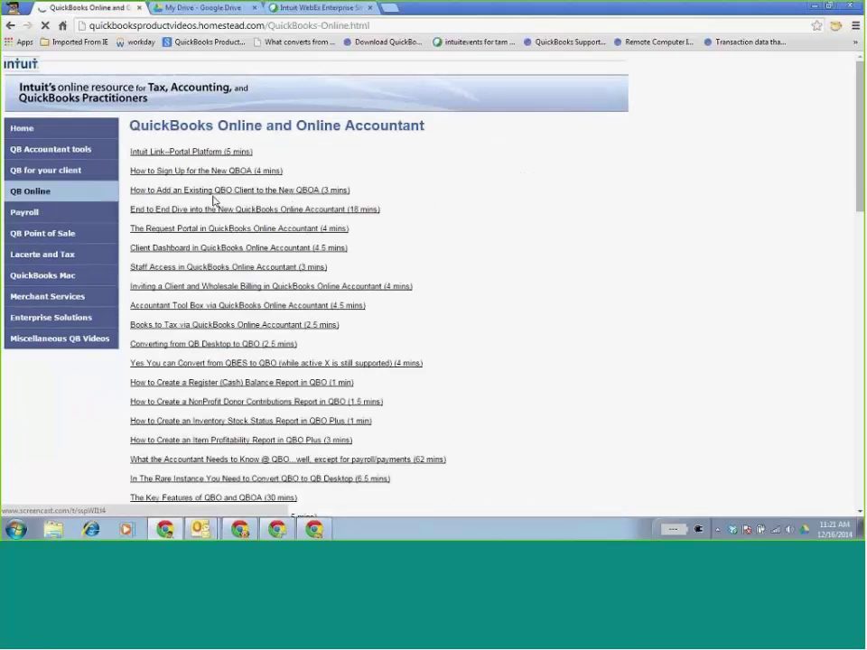
scroll(449, 282, "down", 4)
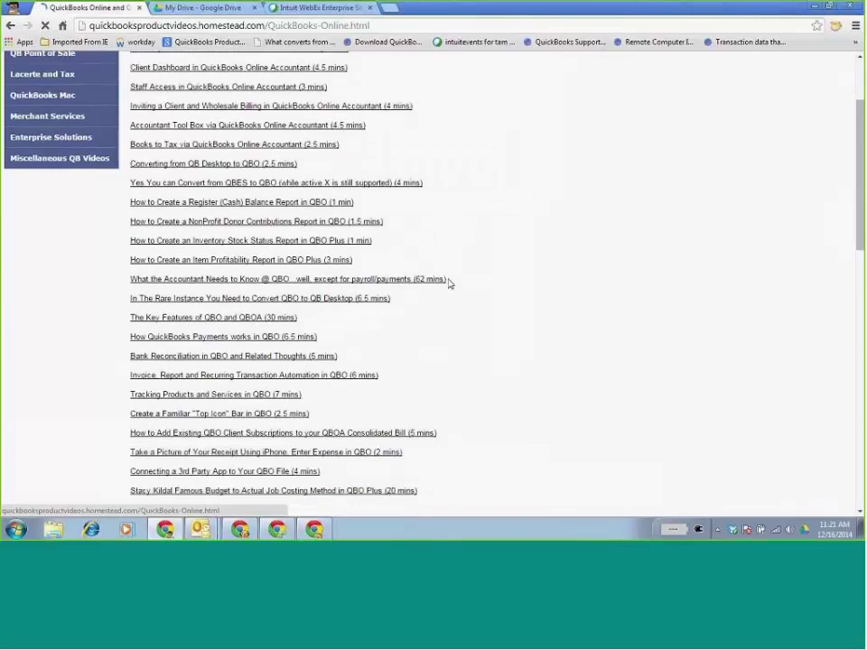
scroll(449, 283, "down", 12)
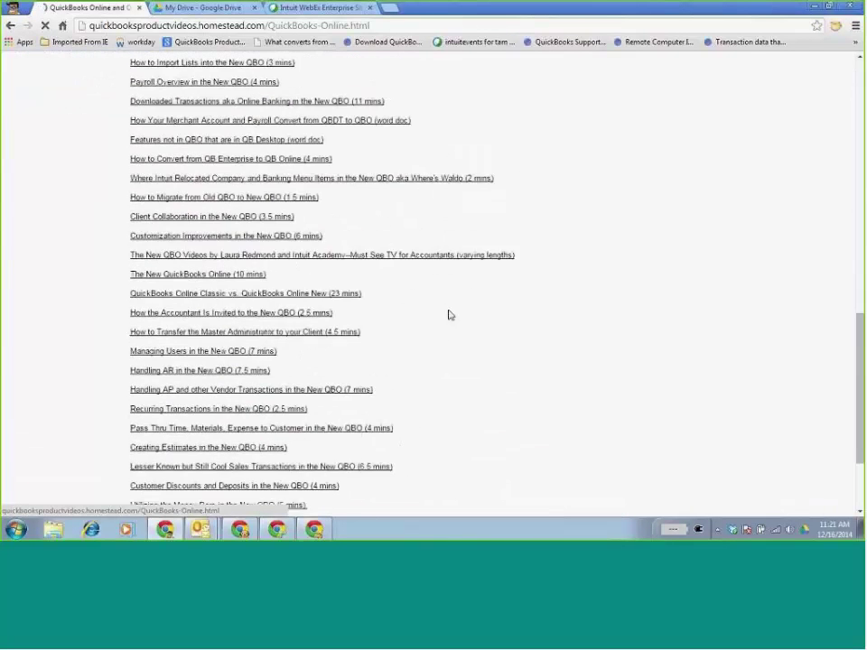
scroll(449, 313, "up", 16)
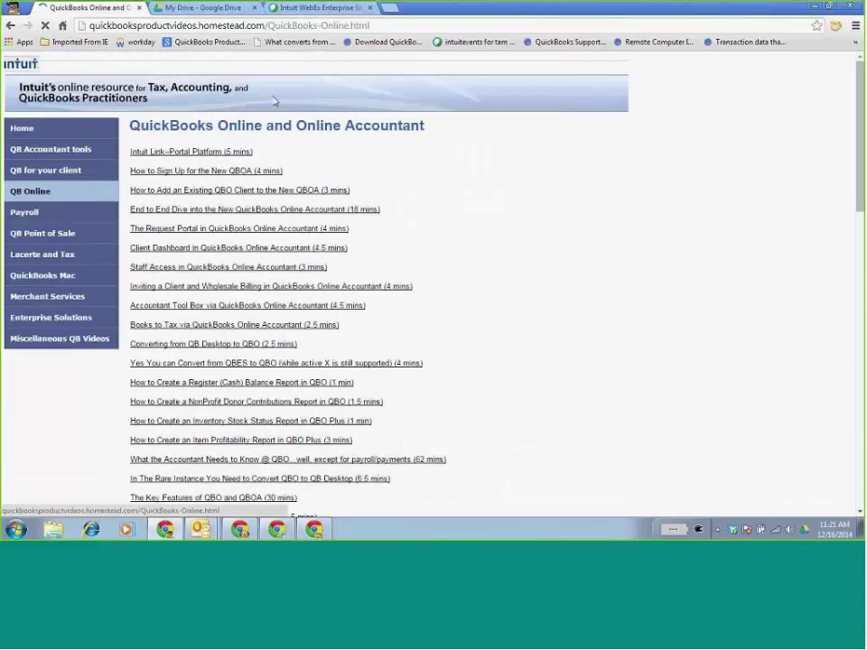
View the details of QBO v QBDT and Essentials v Plus_onepager.docx in Google Drive and return to the QuickBooks video list
left_click(206, 11)
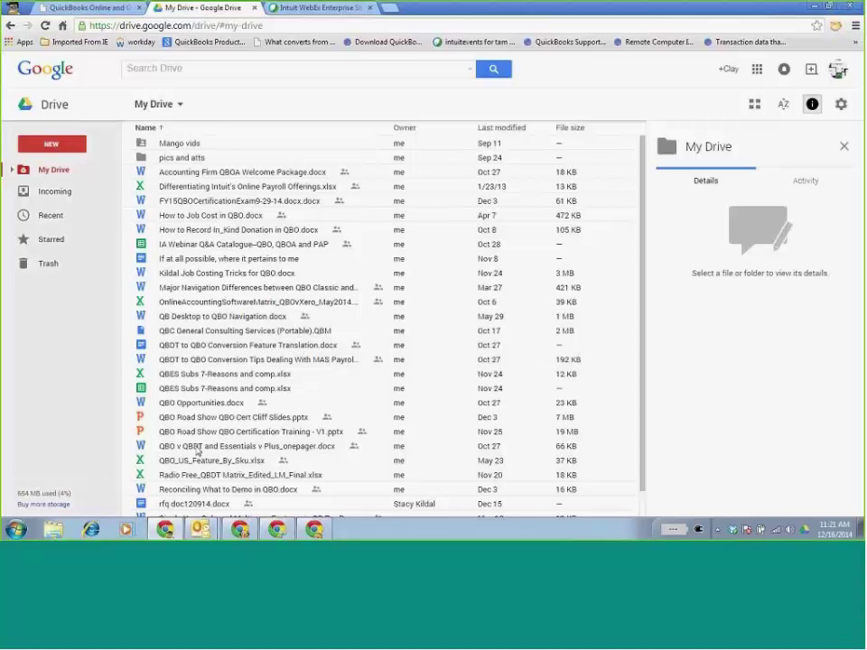
left_click(308, 449)
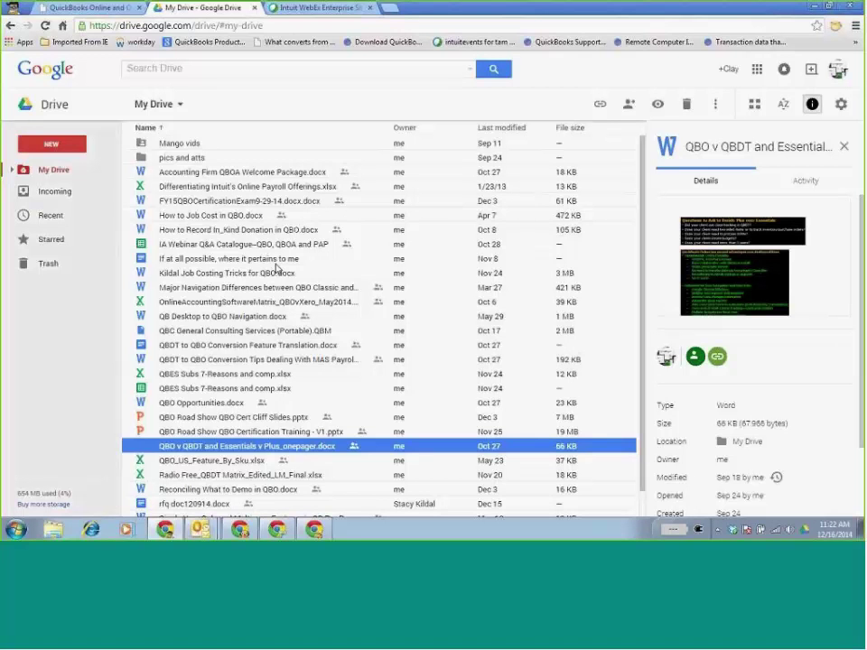
left_click(110, 9)
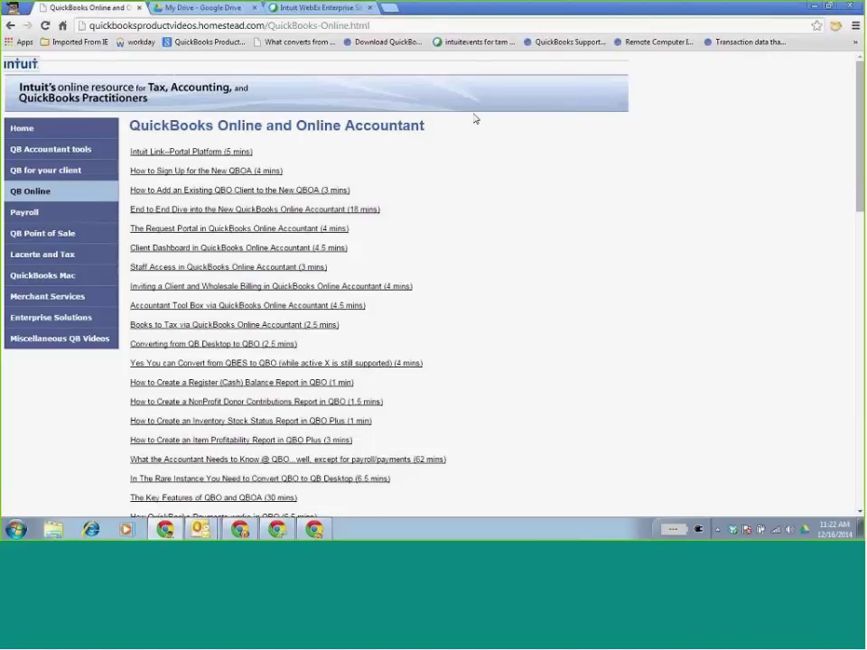
Switch to the QuickBooks Online demo company's home page and examine the segments of its Income and Expenses charts
left_click(816, 9)
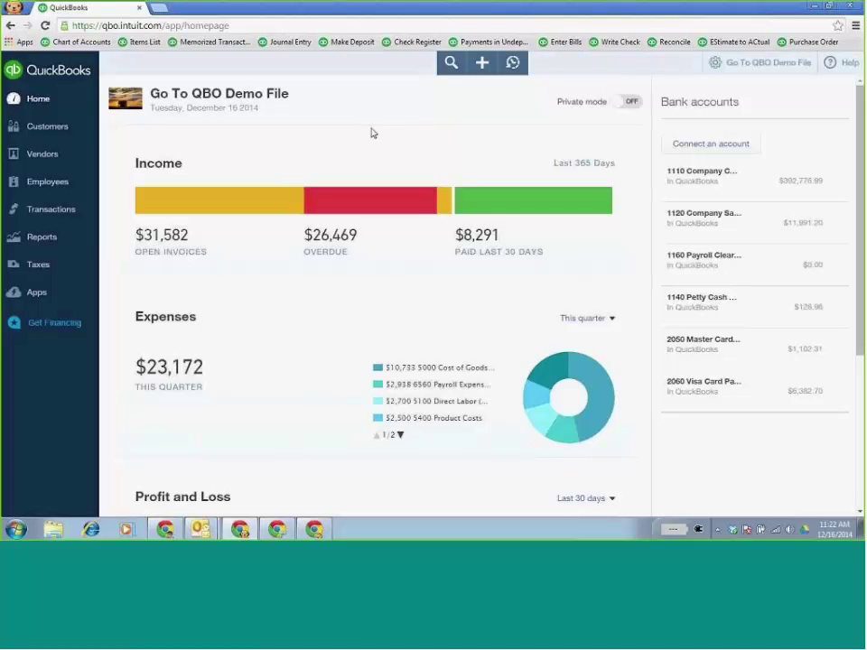
mouse_move(230, 214)
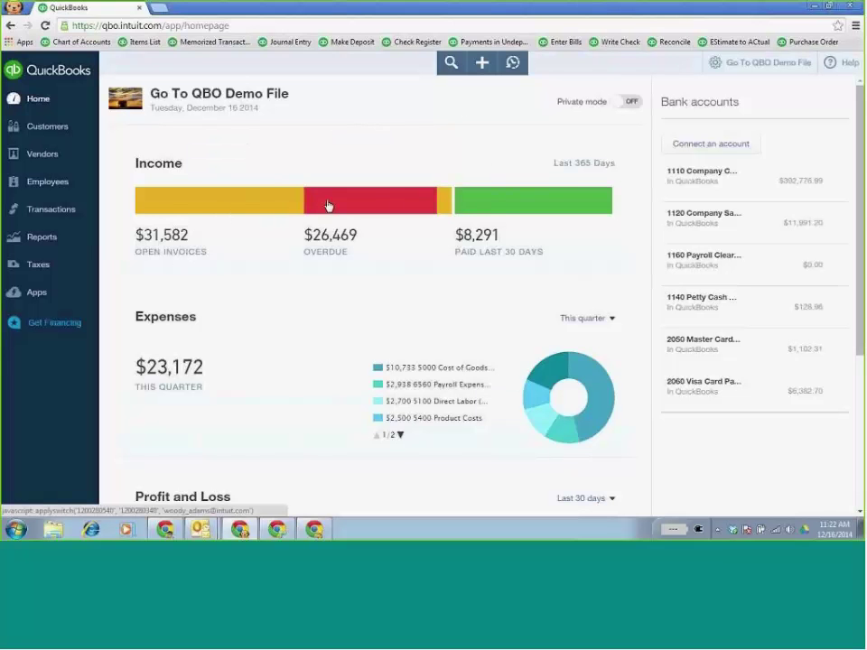
mouse_move(476, 205)
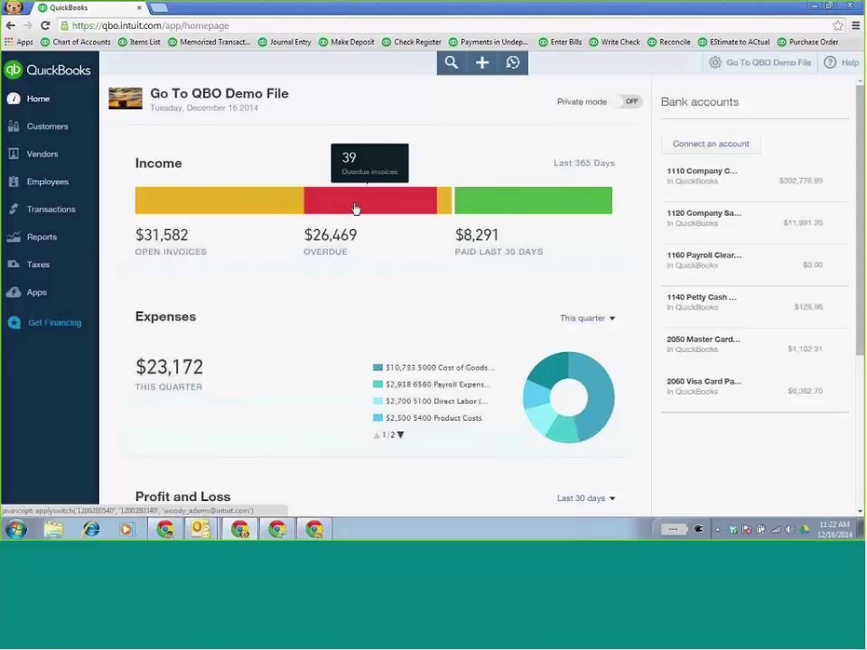
mouse_move(381, 207)
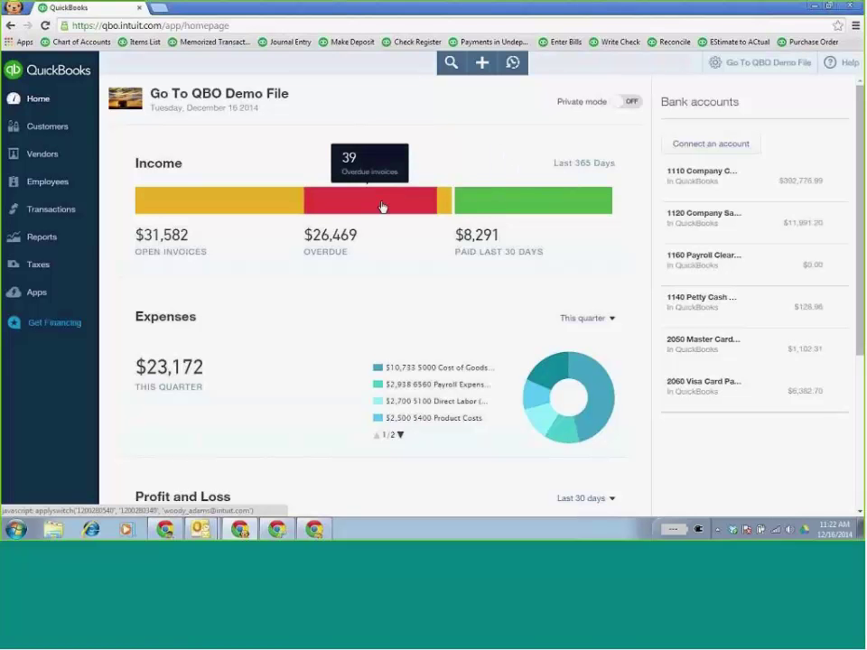
scroll(389, 216, "down", 3)
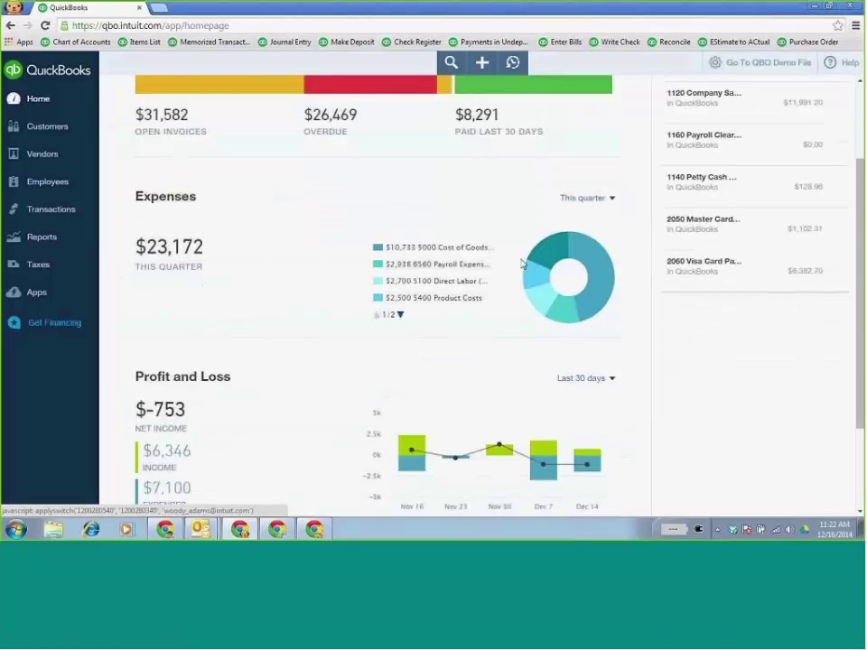
mouse_move(600, 271)
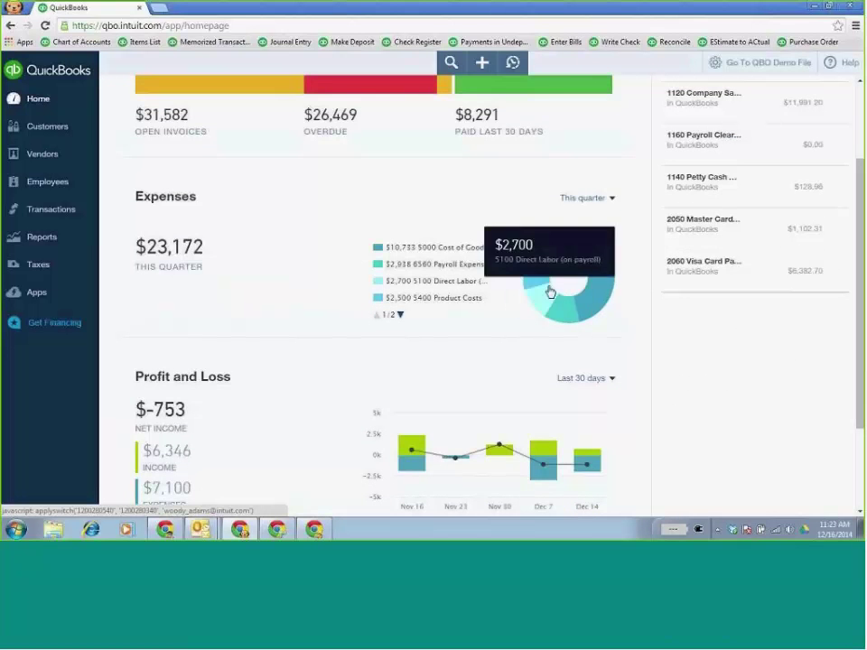
Set the period of the home page's Expenses chart to This year
left_click(613, 199)
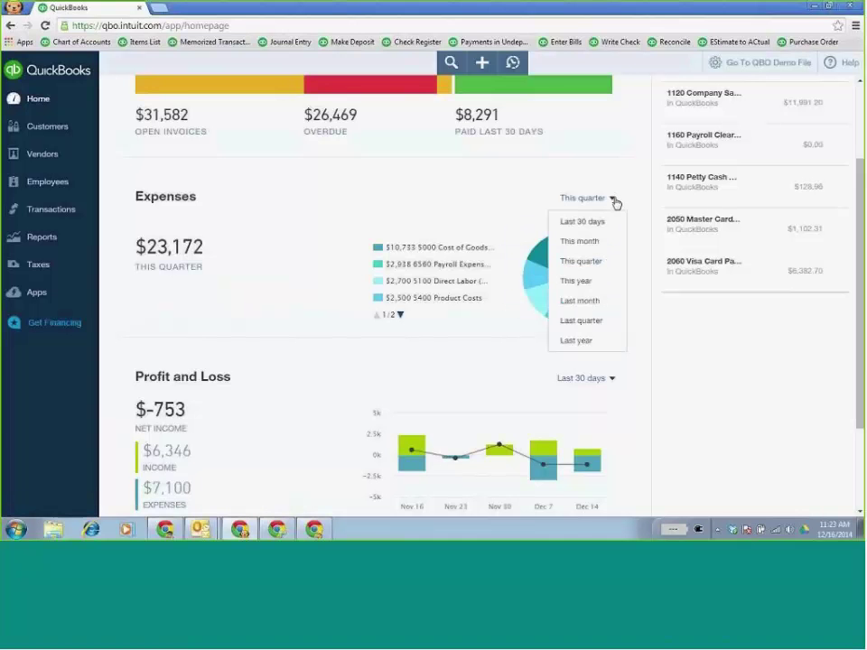
left_click(610, 221)
left_click(613, 200)
left_click(575, 280)
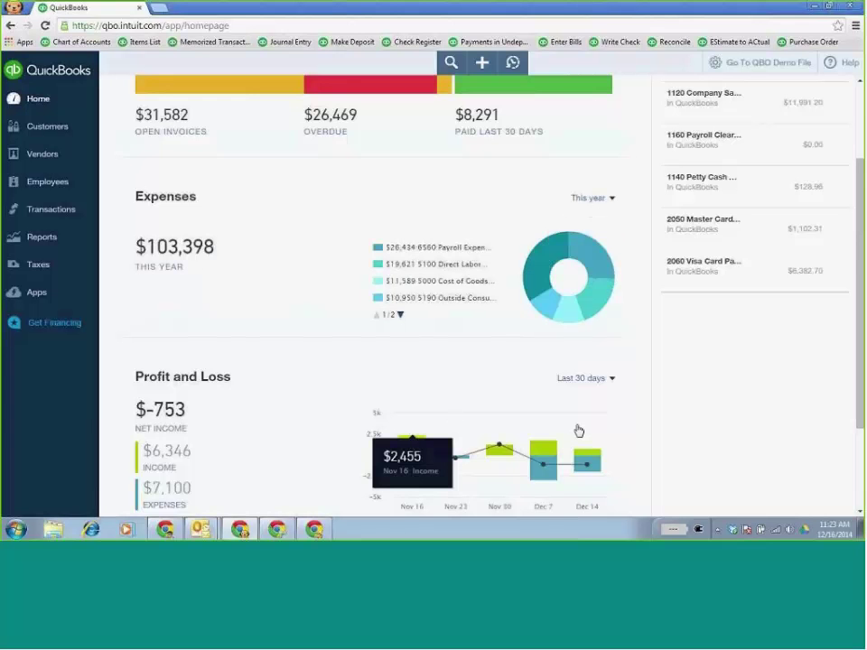
Turn on Private mode to hide the home page's amounts, and turn it off again
scroll(578, 428, "up", 3)
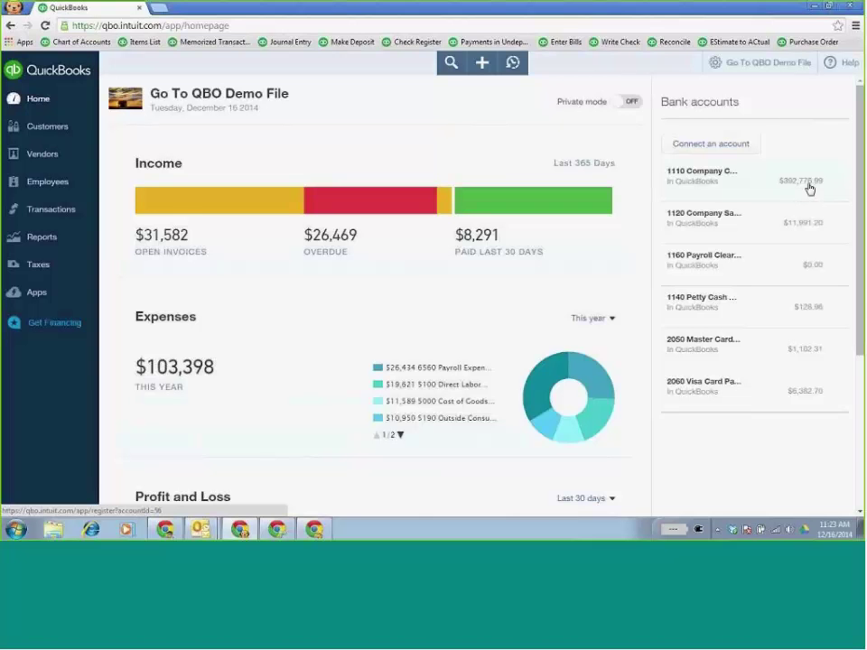
left_click(622, 103)
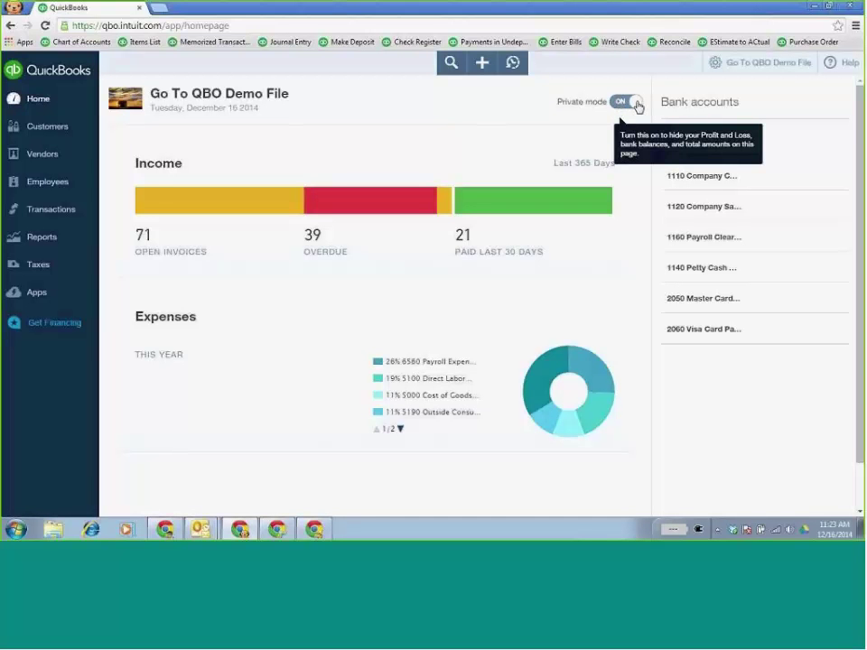
left_click(635, 103)
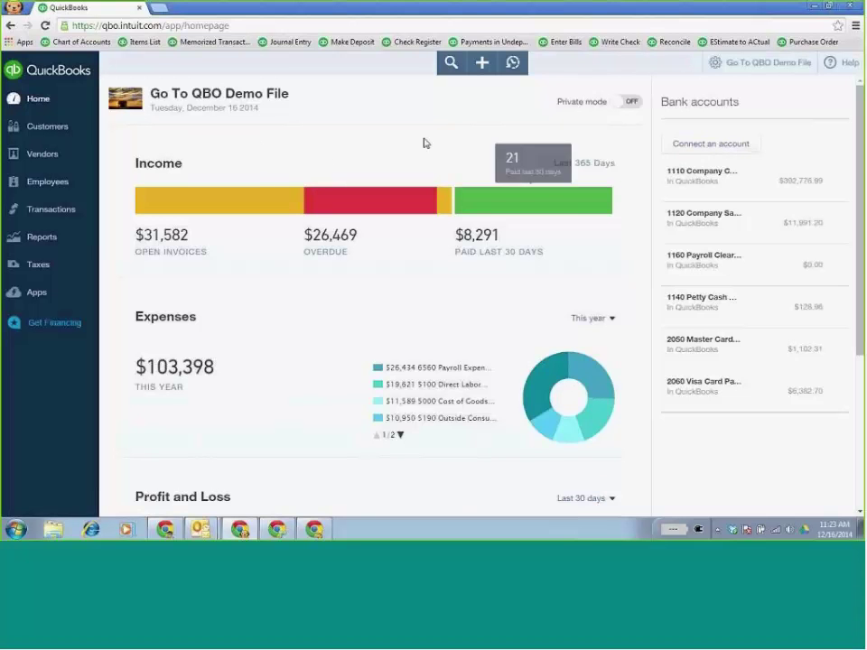
mouse_move(861, 319)
left_mouse_down()
mouse_move(861, 437)
mouse_move(861, 307)
left_mouse_up()
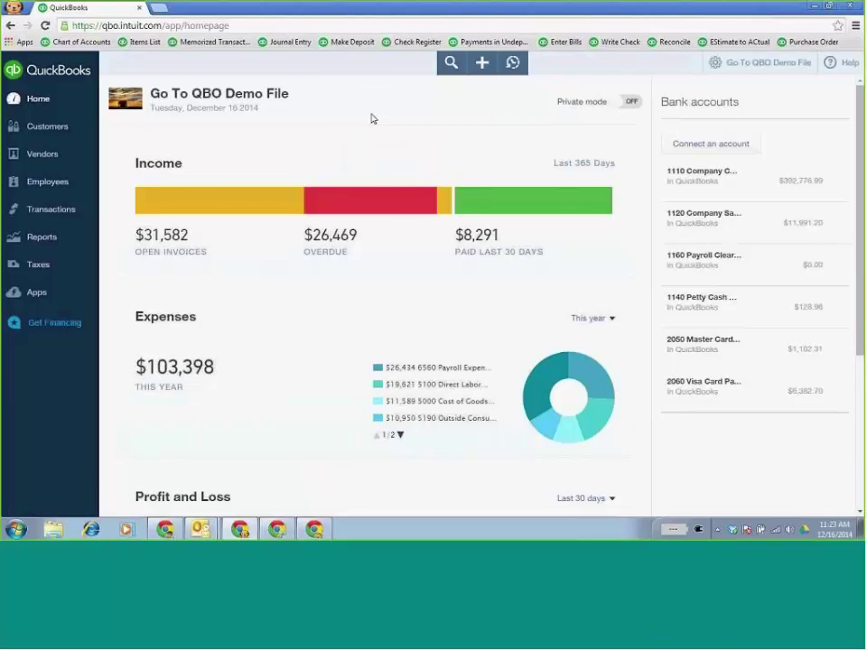
Open the customer list and filter it in turn by estimates, unbilled activity, open invoices and overdue invoices
left_click(41, 127)
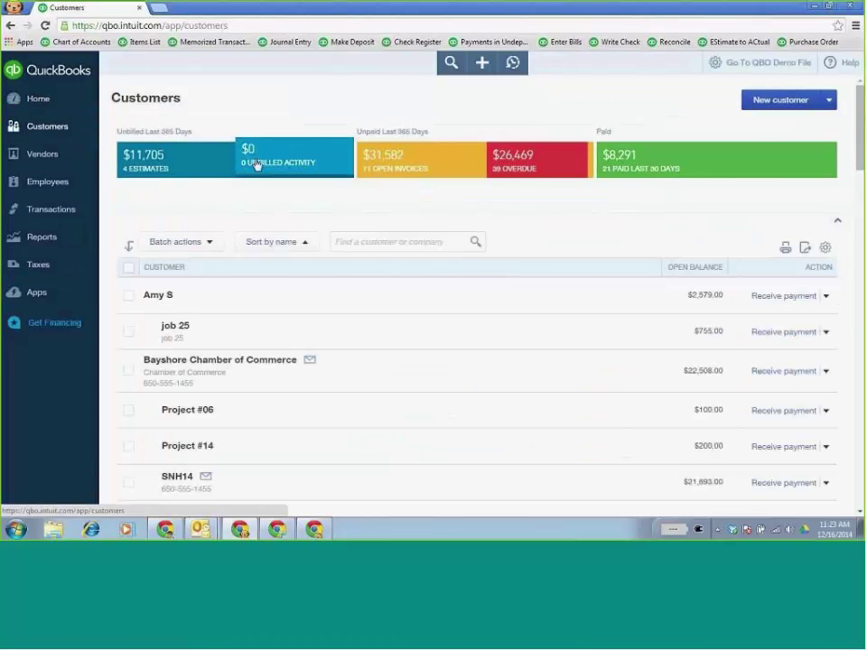
left_click(205, 165)
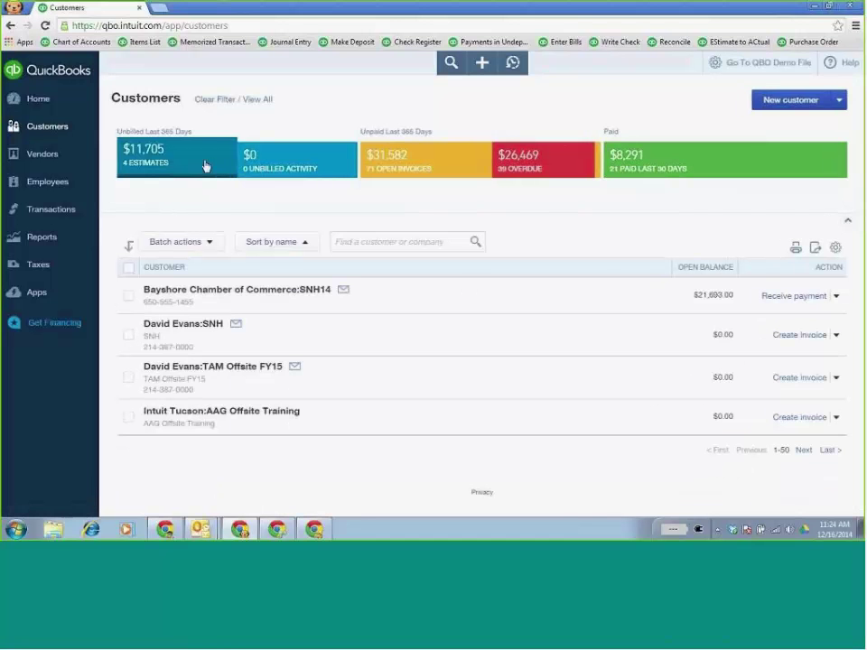
left_click(295, 167)
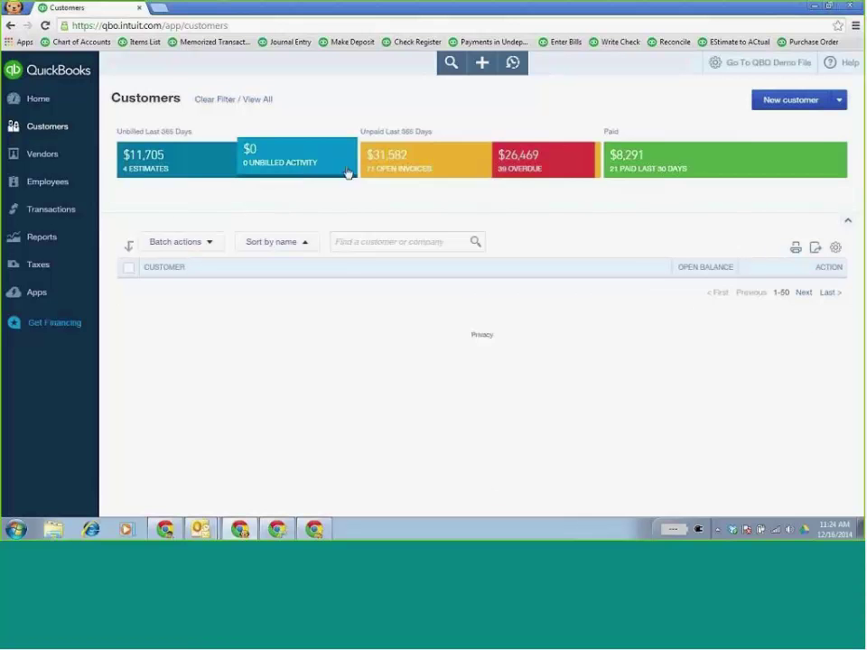
left_click(422, 164)
left_click(532, 167)
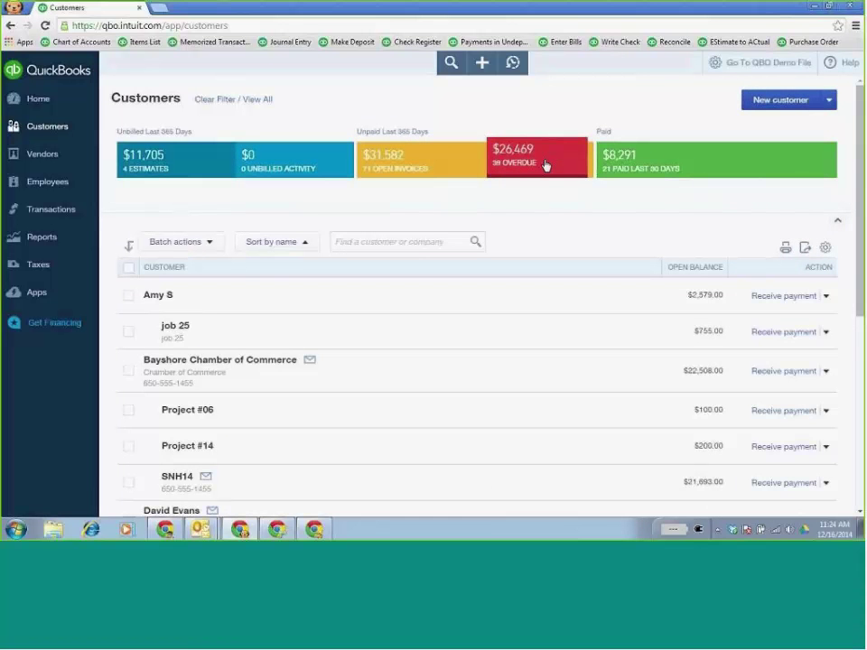
Look through the customers with overdue invoices and clear the filter to view all customers
scroll(253, 338, "down", 2)
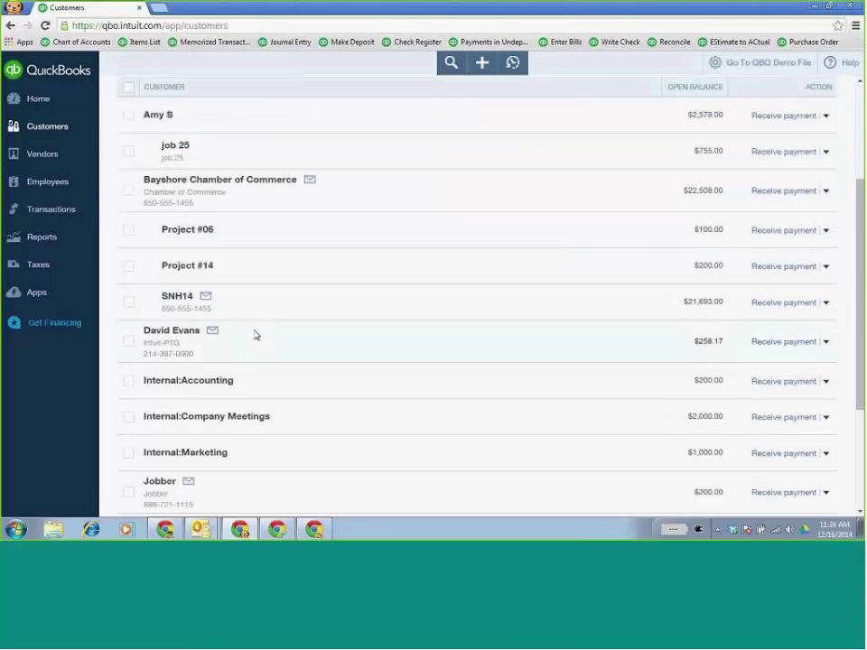
scroll(255, 337, "down", 2)
scroll(209, 197, "up", 5)
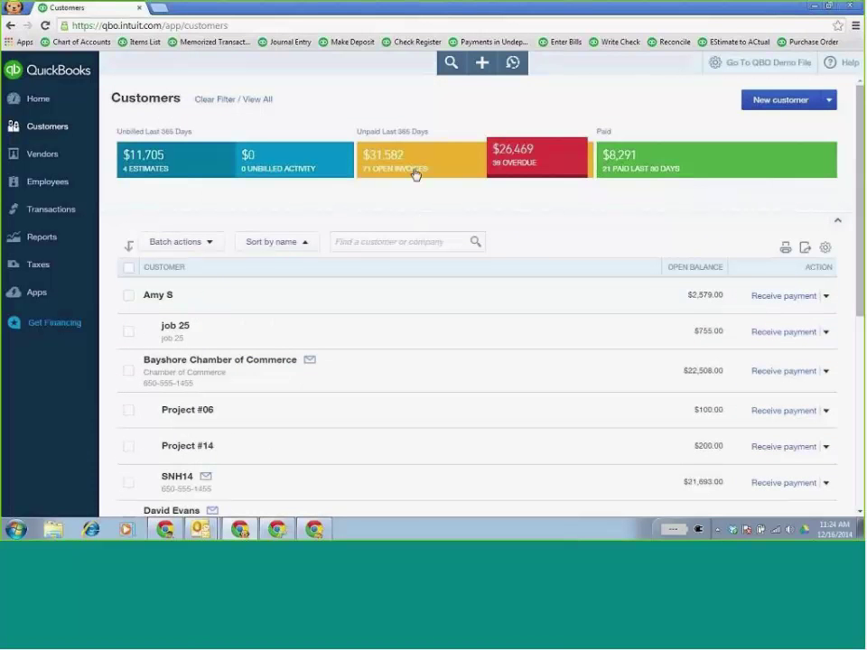
left_click(262, 102)
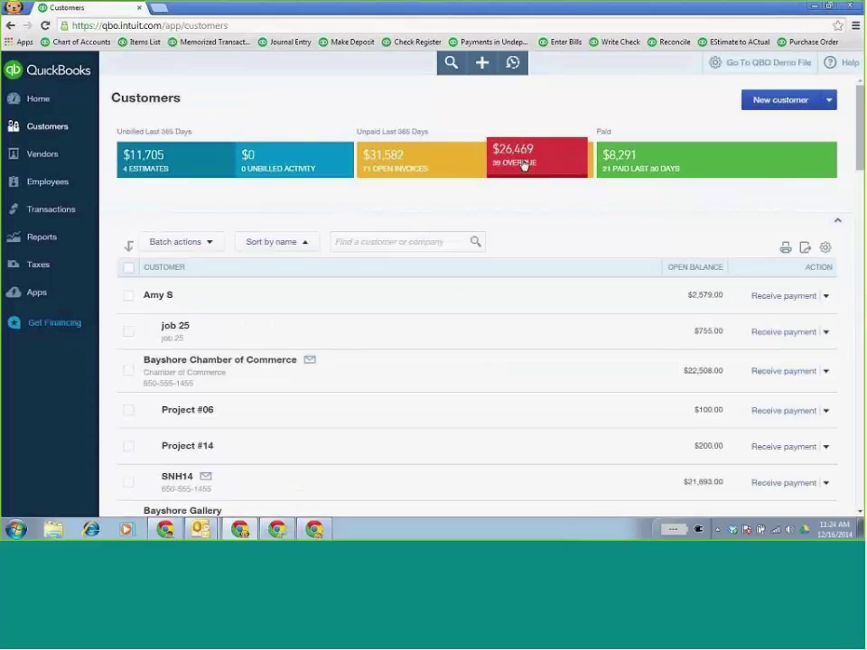
Open the first customer's transaction list and switch to Project #06 under Bayshore Chamber of Commerce
left_click(159, 298)
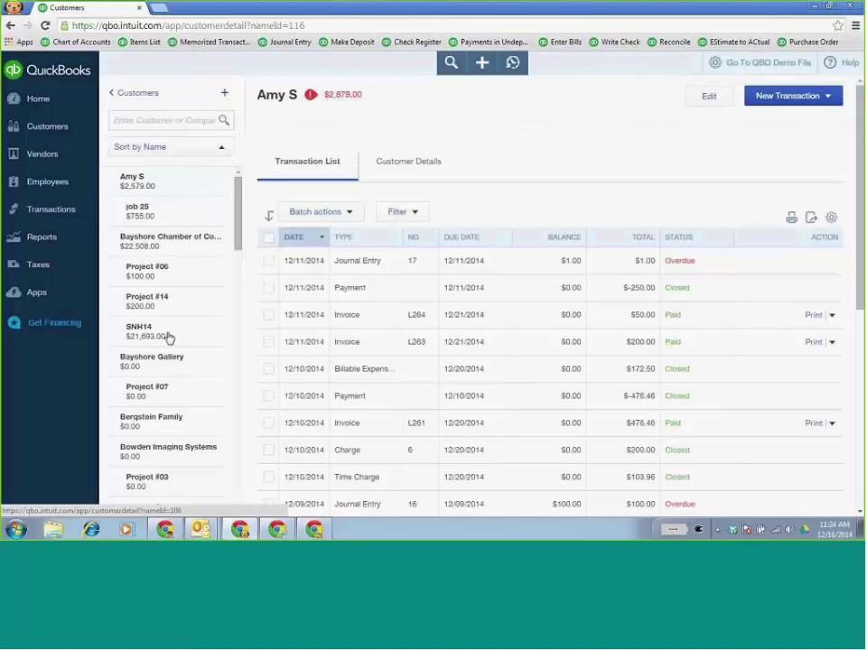
left_click(172, 276)
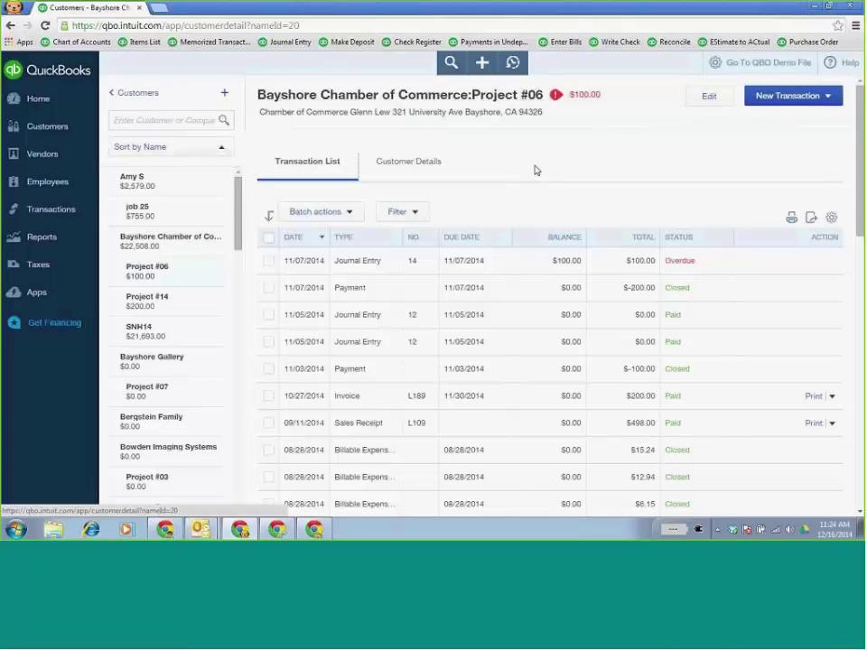
View Project #06's customer information form without saving, and show the types of new transaction available for it
left_click(706, 99)
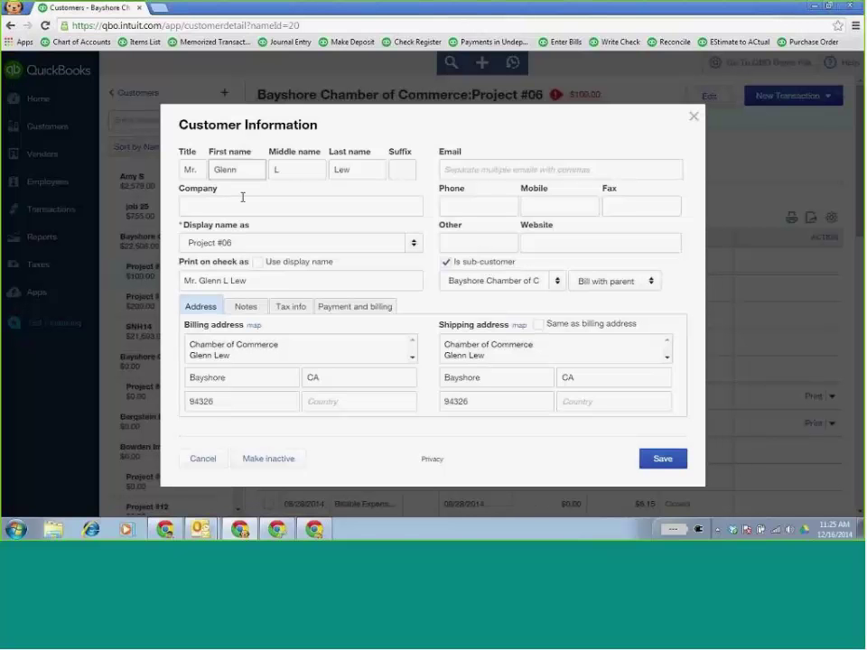
left_click(203, 459)
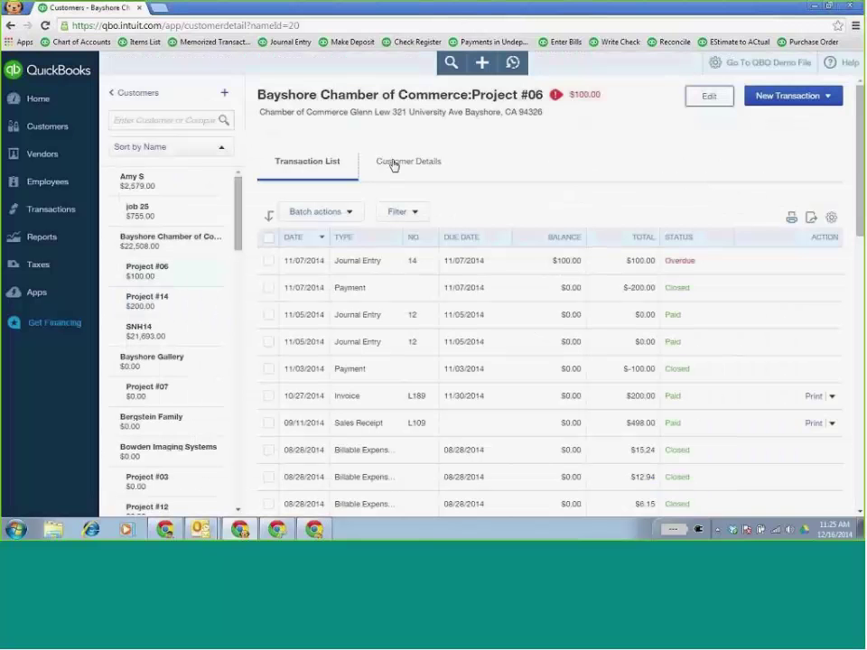
left_click(826, 99)
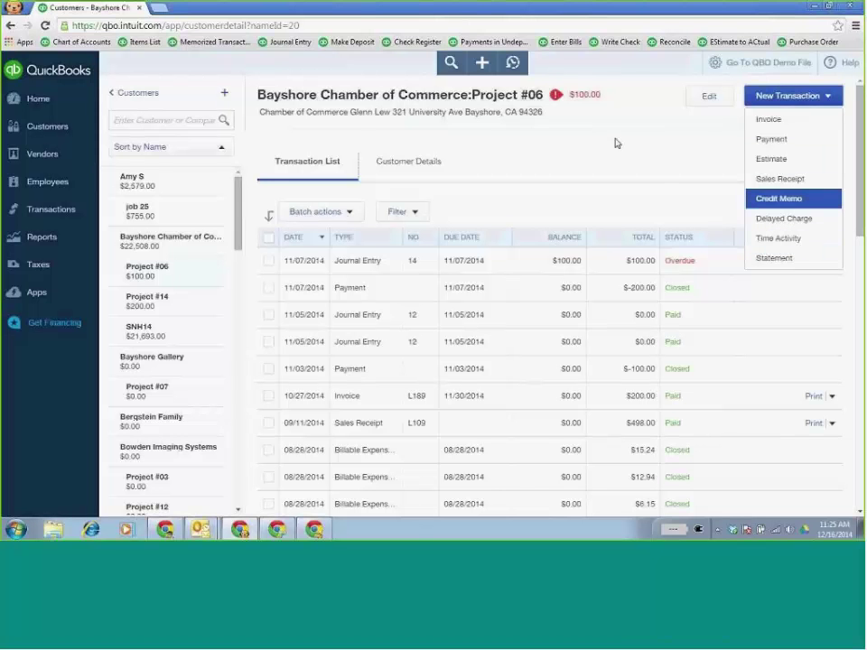
View the vendor list, followed by the Sales and Expenses transaction lists
left_click(40, 156)
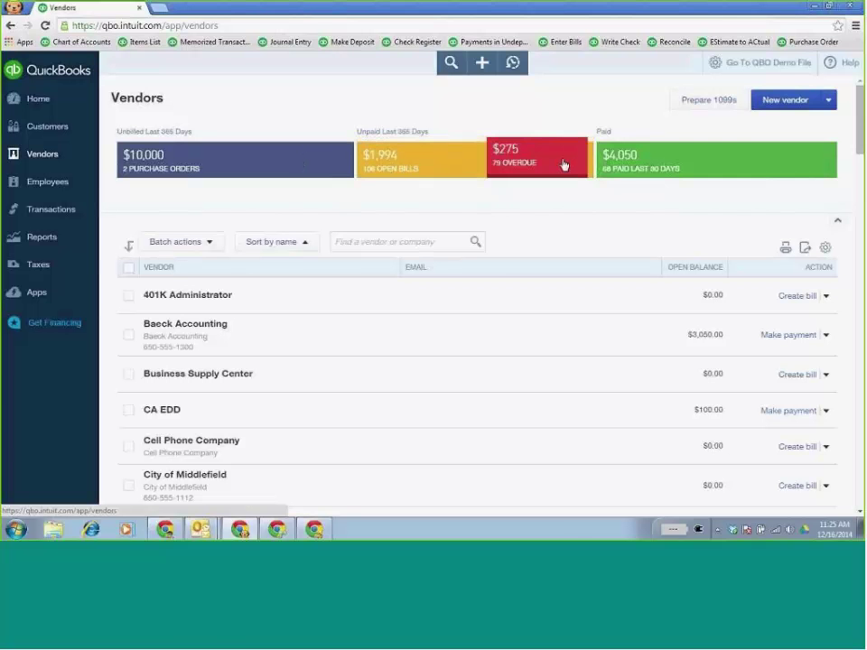
left_click(56, 209)
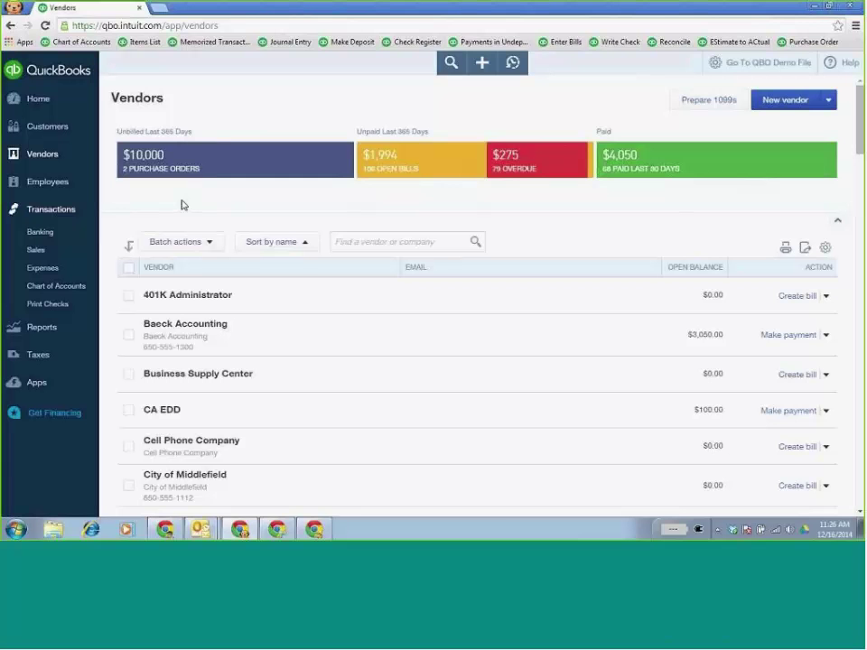
left_click(42, 254)
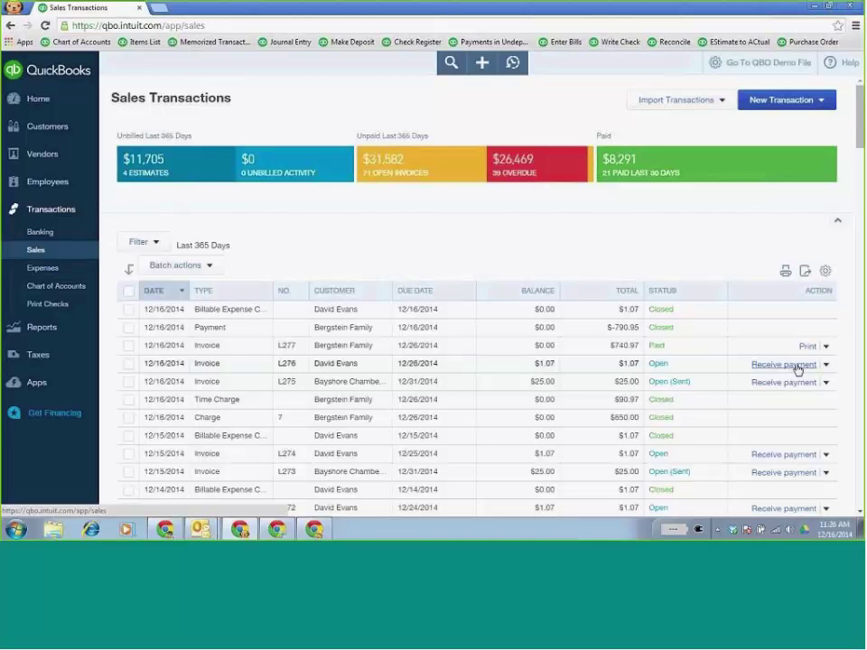
left_click(53, 271)
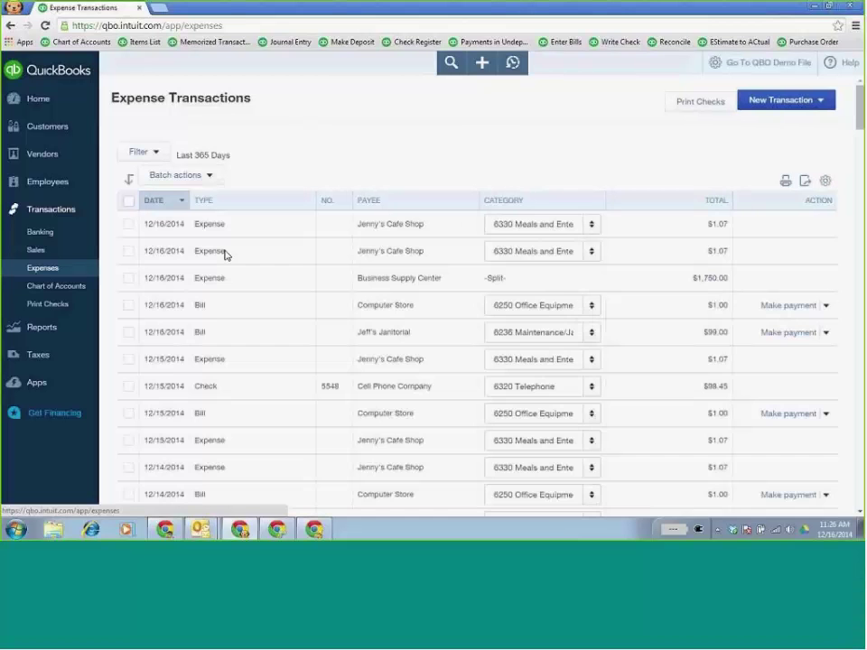
View the chart of accounts and open the bank register of the 1110 Company Checking Account
left_click(61, 287)
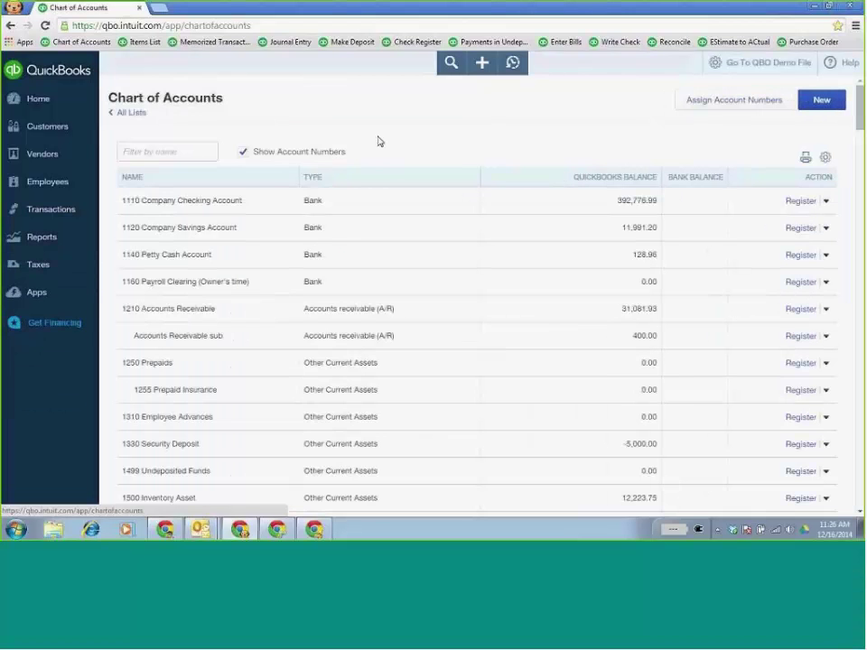
left_click(799, 200)
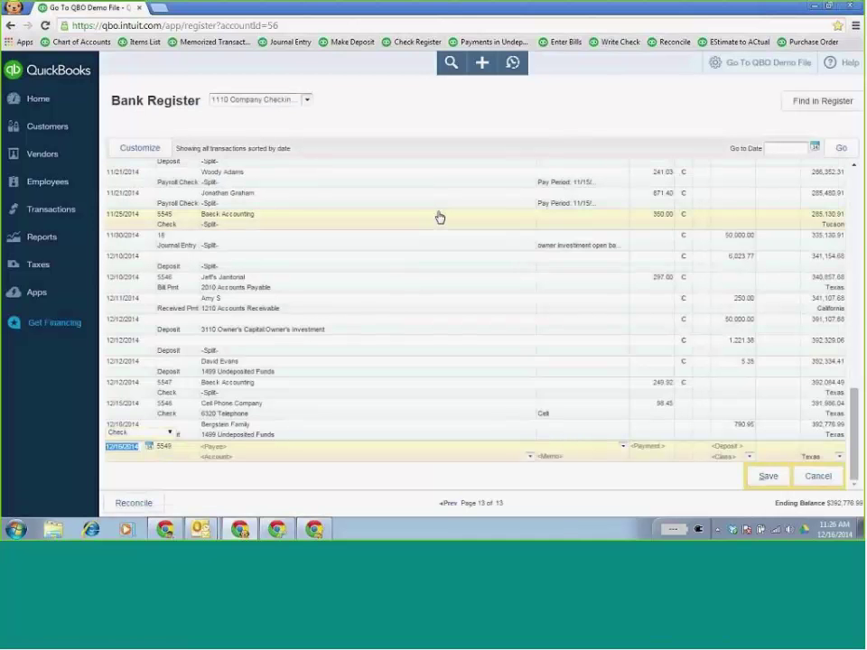
View the Sales Tax Center, including its list of sales tax rates and agencies
left_click(45, 268)
left_click(44, 288)
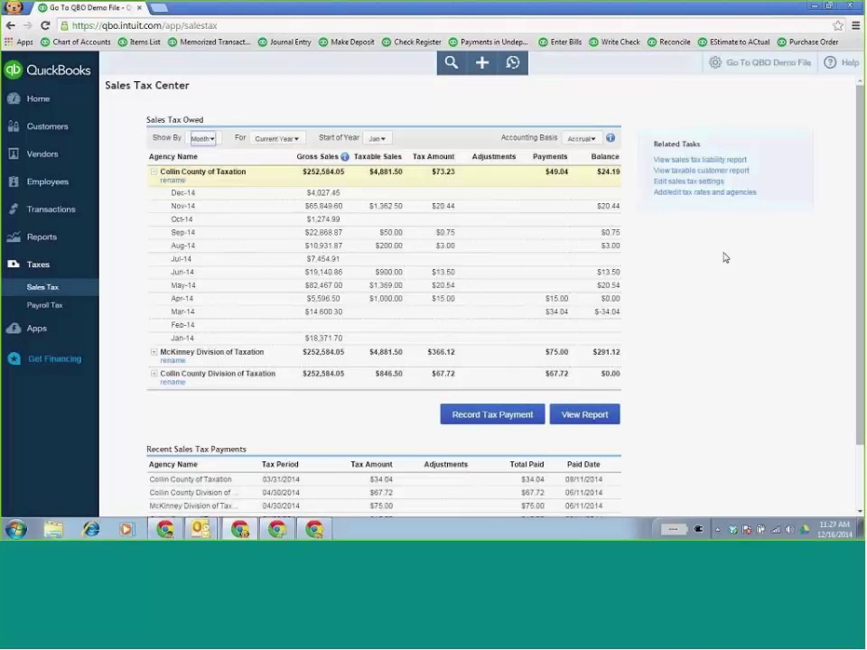
left_click(708, 193)
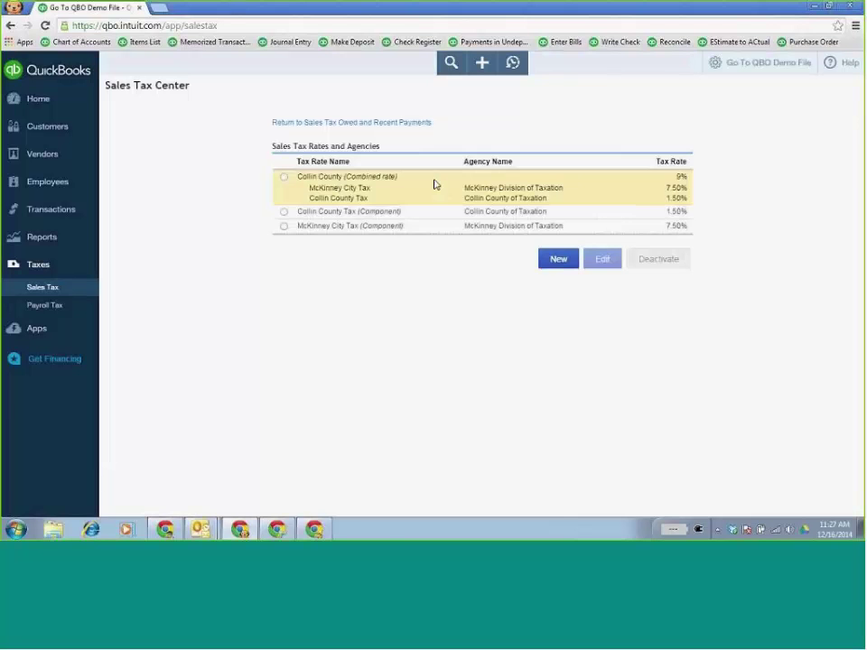
Launch QuickBooks Premier Accountant Edition 2015 from the desktop, return to QuickBooks Online, and postpone the performance update
right_click(387, 529)
left_click(437, 470)
left_click(27, 86)
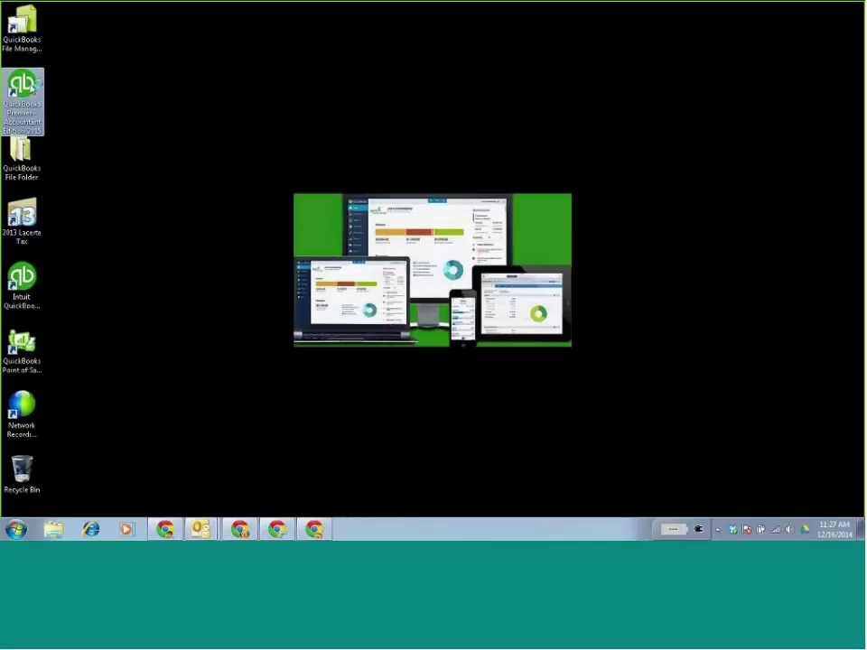
left_click(240, 532)
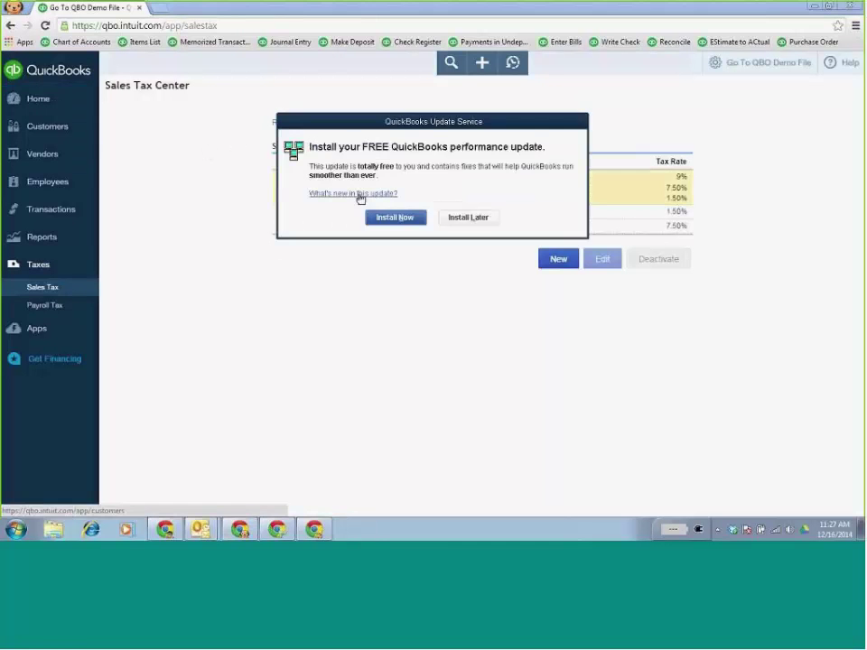
left_click(462, 220)
left_click(430, 251)
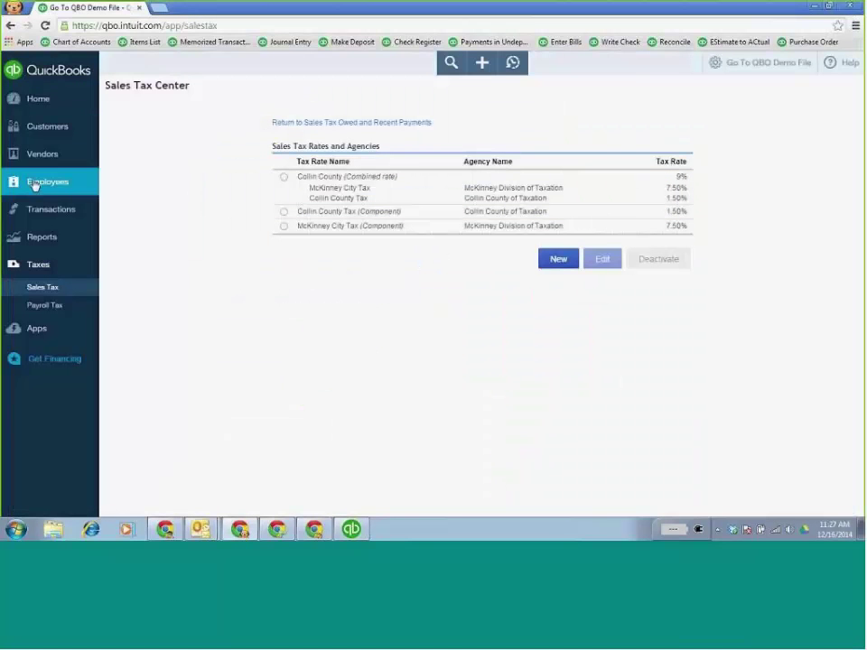
Return to the company's home page and show the full list of transactions that can be created
left_click(34, 98)
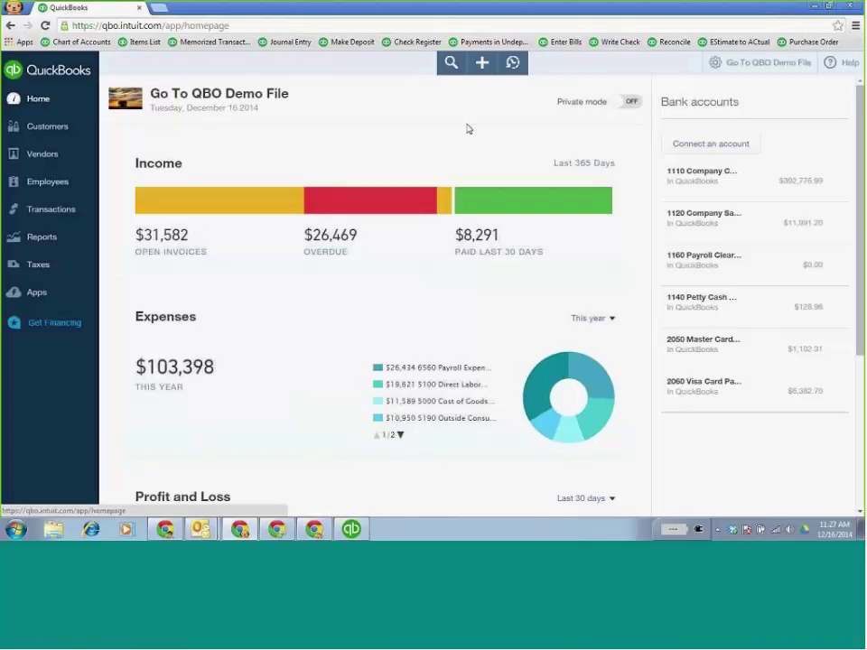
left_click(483, 63)
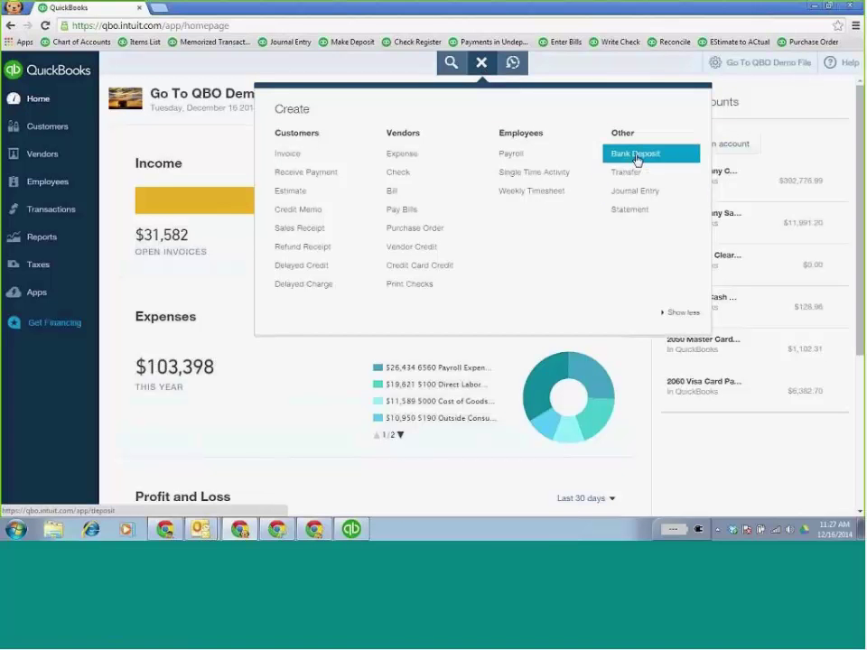
Review the advanced search's transaction types and filter fields, and search All Transactions without a reference number
left_click(451, 63)
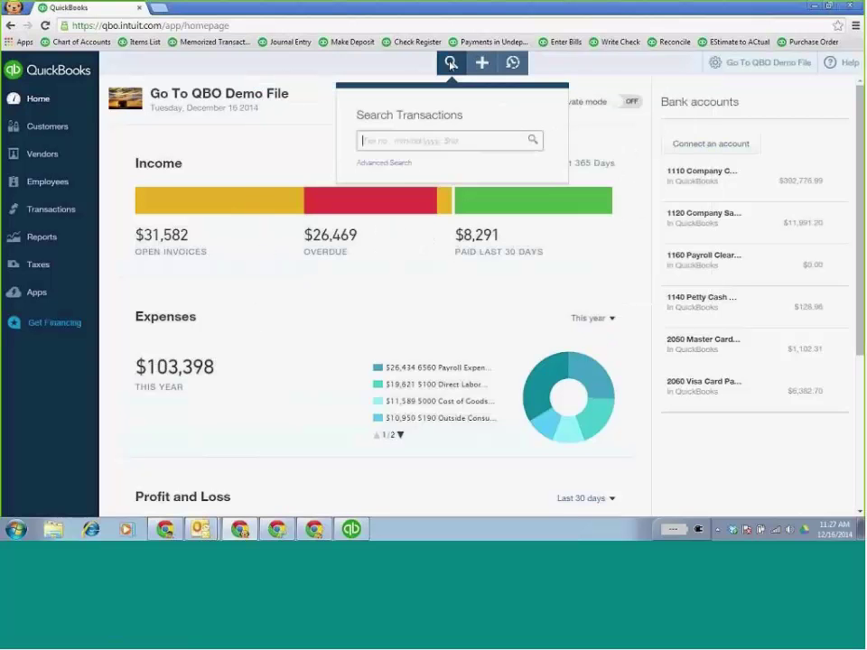
left_click(395, 164)
left_click(248, 103)
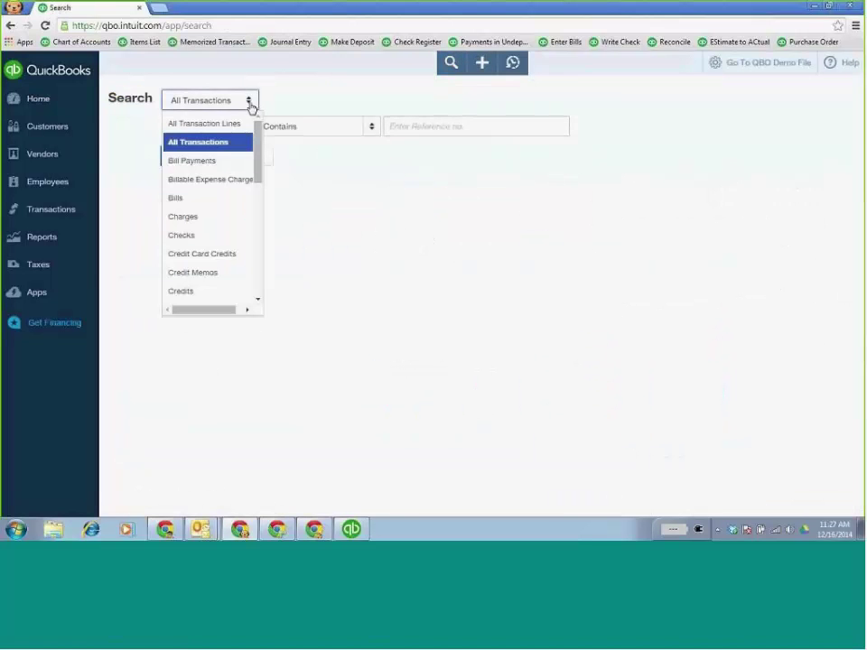
left_click(284, 97)
left_click(242, 132)
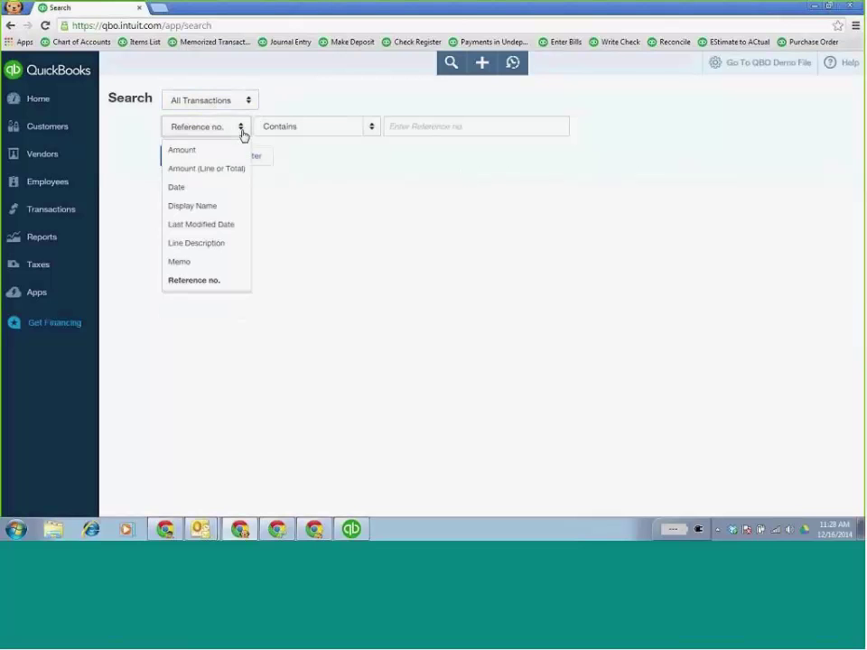
left_click(306, 95)
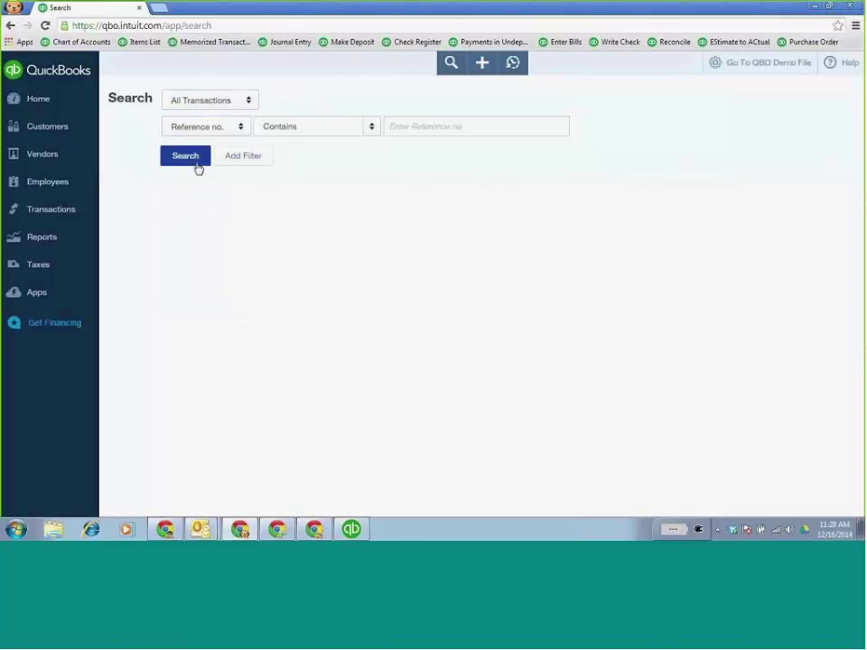
left_click(187, 159)
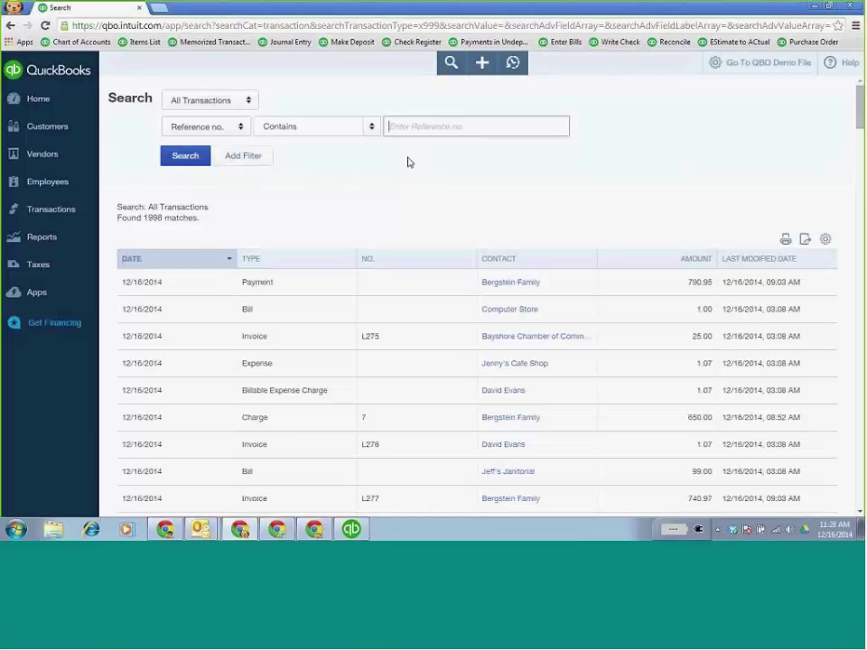
Look over the recent transactions, the create options and the company's settings, lists and tools, and return to the home page
left_click(513, 63)
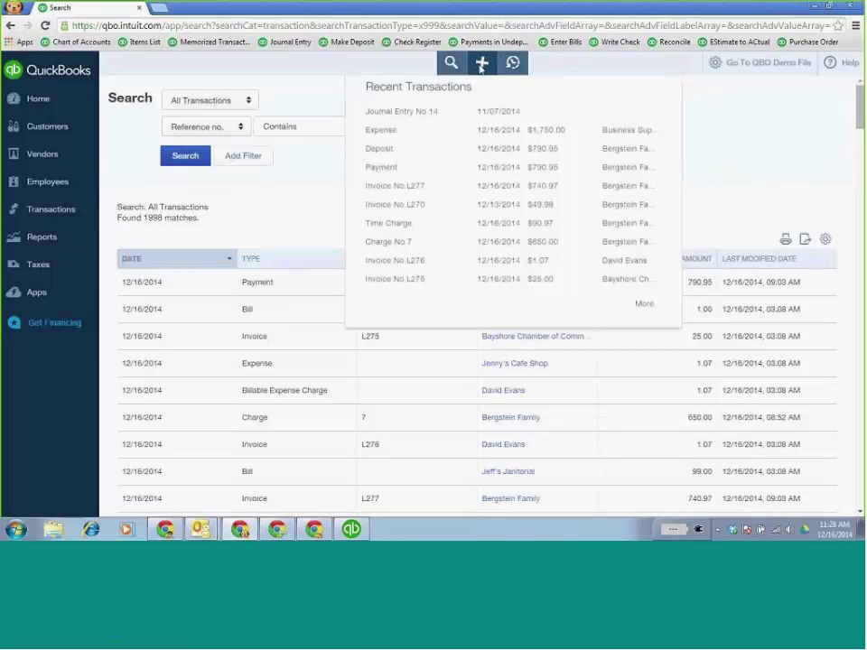
left_click(482, 63)
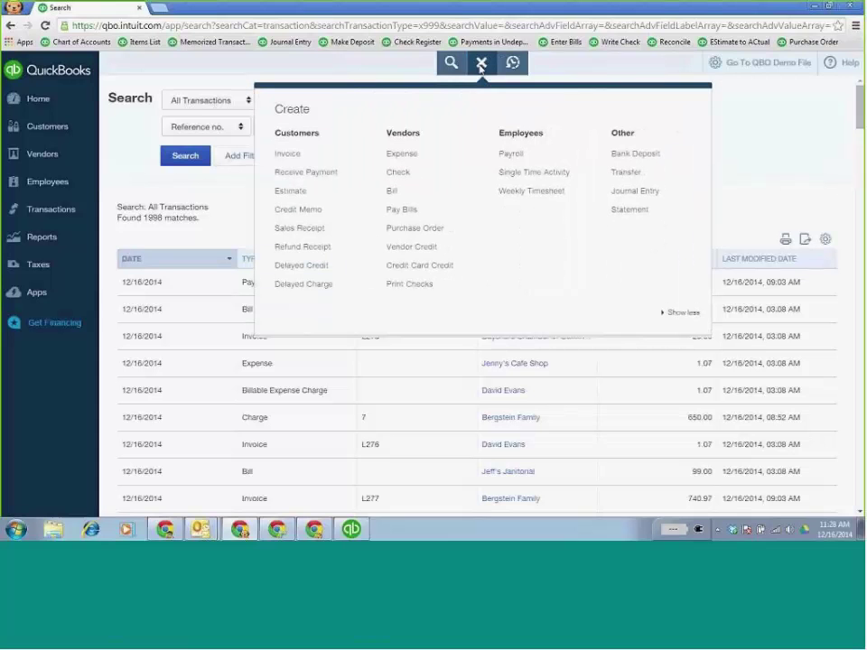
left_click(719, 68)
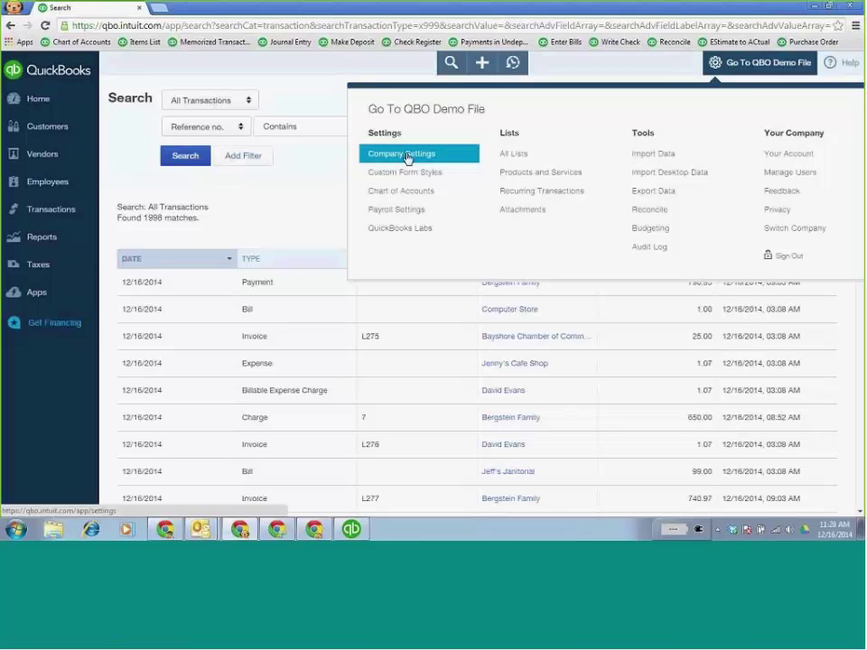
left_click(58, 105)
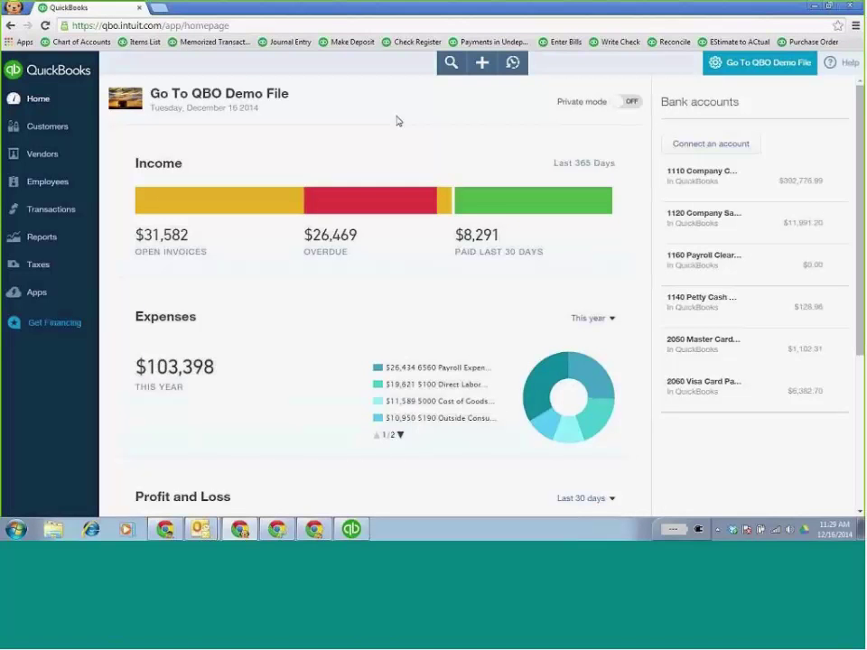
Switch to QuickBooks Desktop and open the company file 2015 Conventional Current Rock.QBW, logging in as Admin
key("alt+Tab")
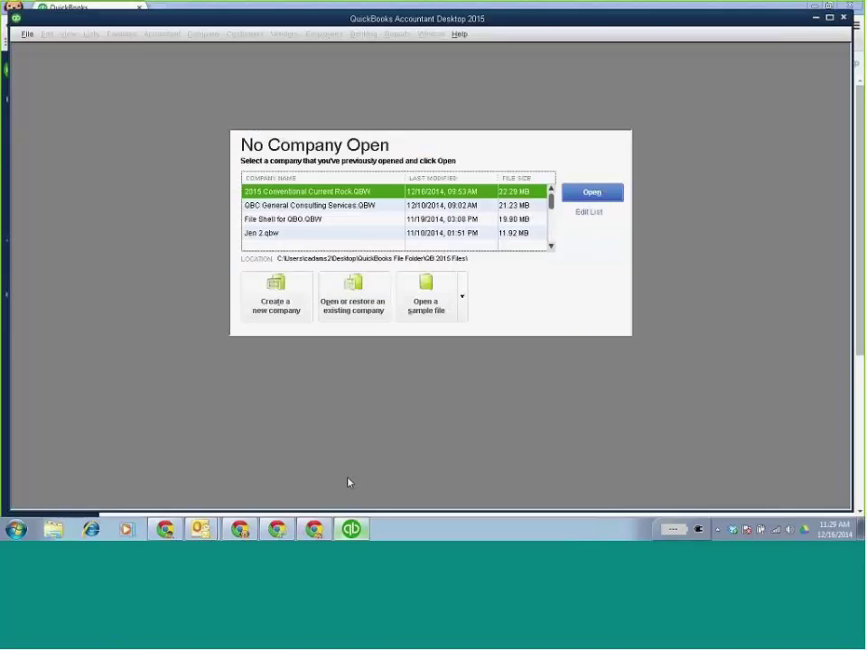
left_click(604, 193)
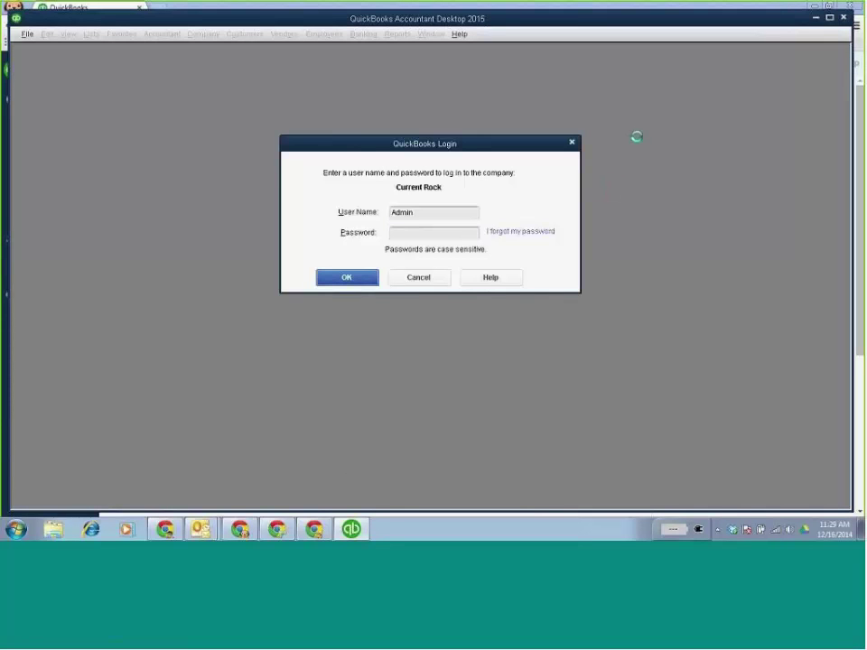
key("Return")
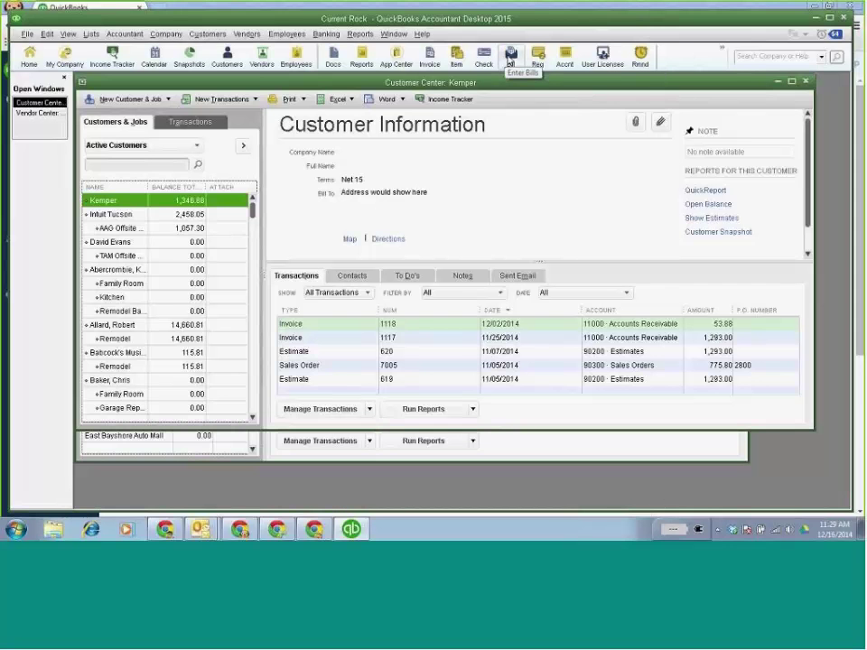
Switch back to QuickBooks Online in Chrome, open the bookmarked Write Check form, and view the list of Chrome users
key("alt+Tab")
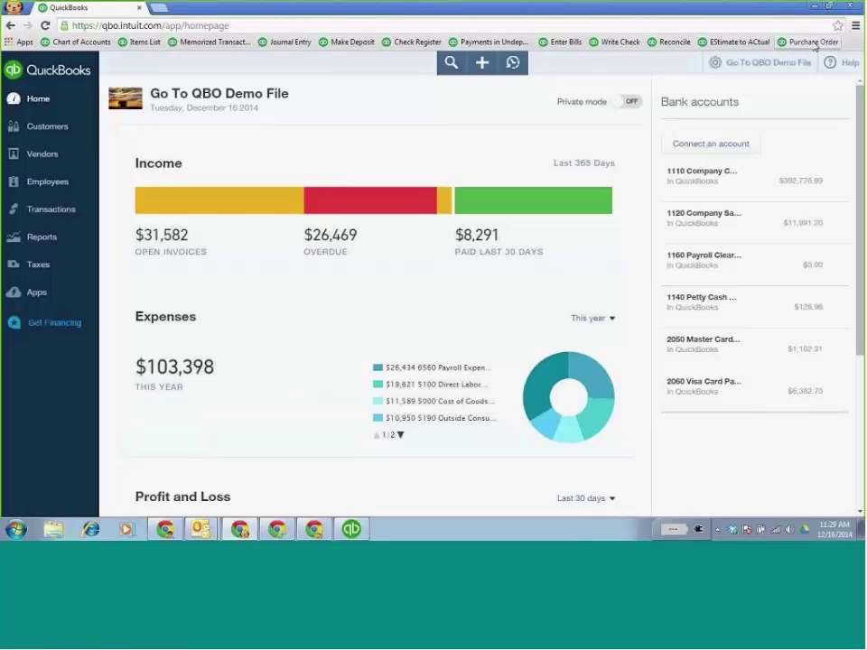
left_click(614, 42)
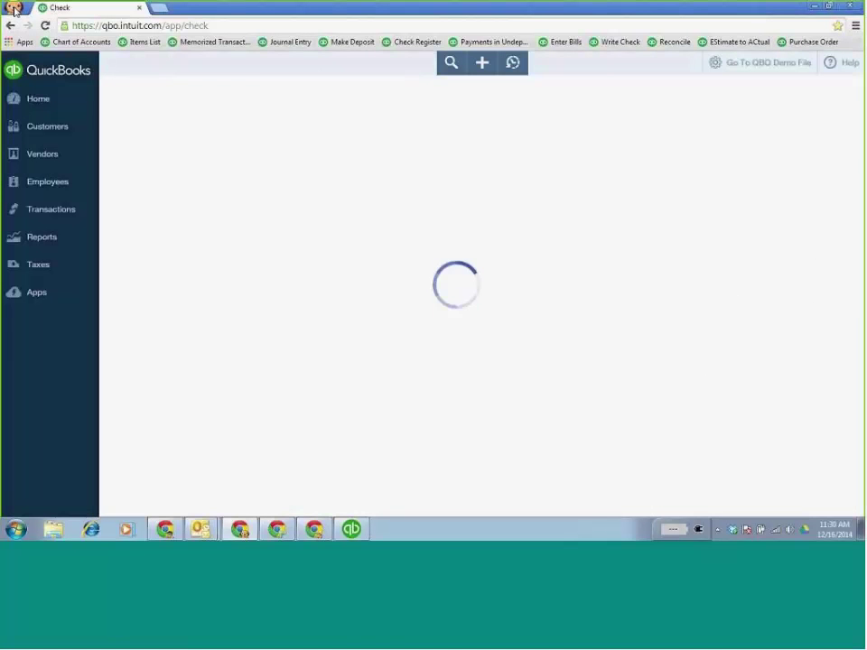
left_click(14, 11)
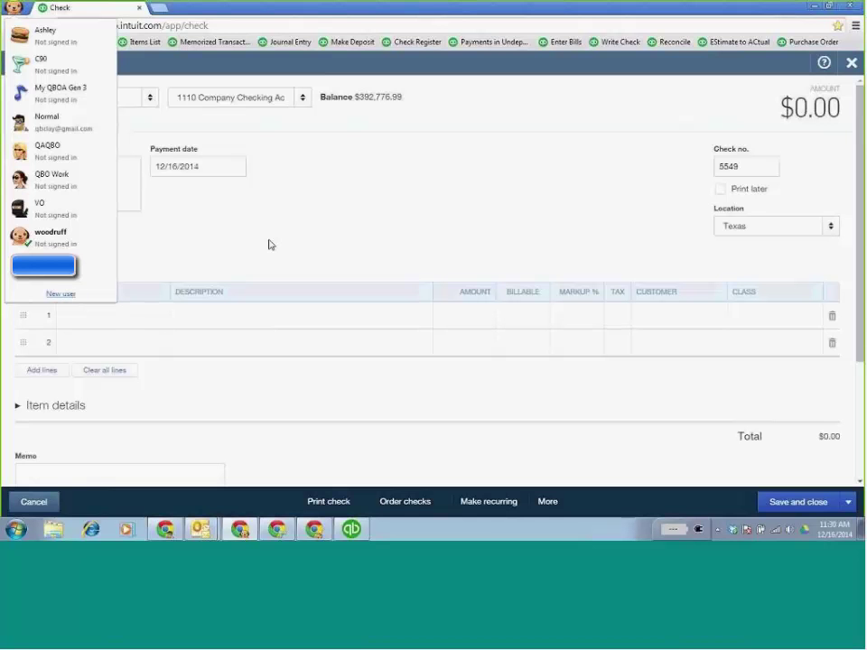
left_click(417, 178)
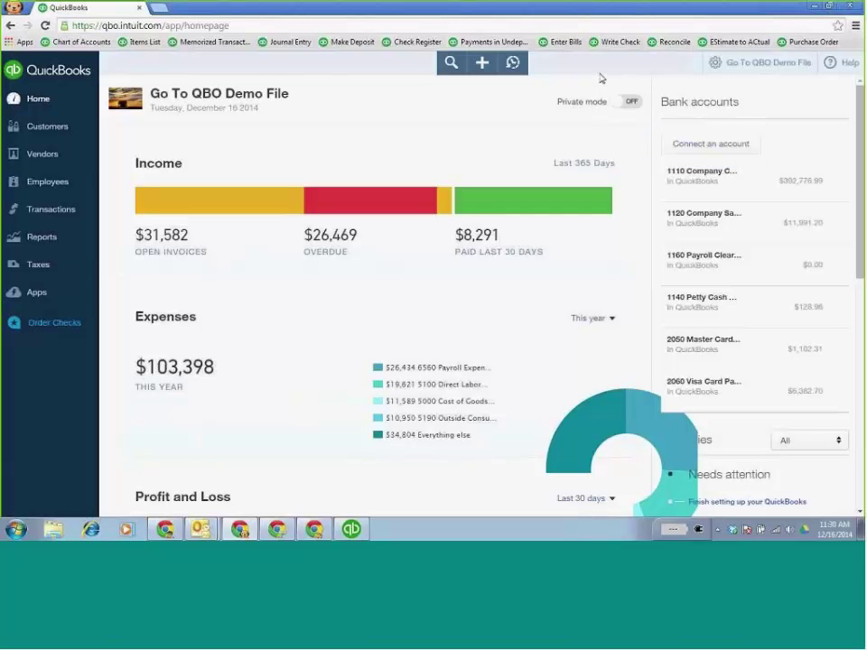
Open Chrome's settings and show the People section that lists the browser's user profiles
left_click(855, 27)
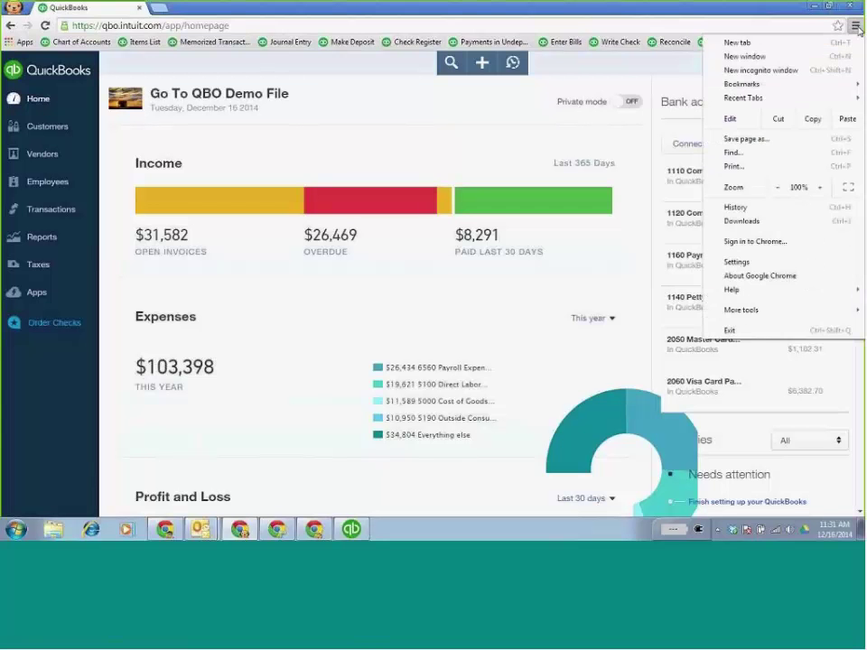
left_click(737, 262)
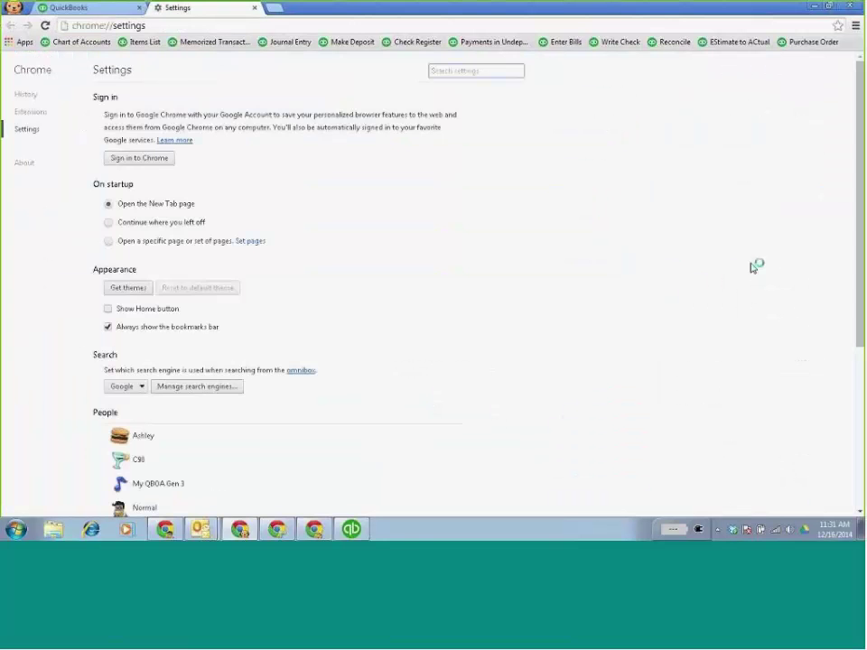
scroll(630, 242, "down", 5)
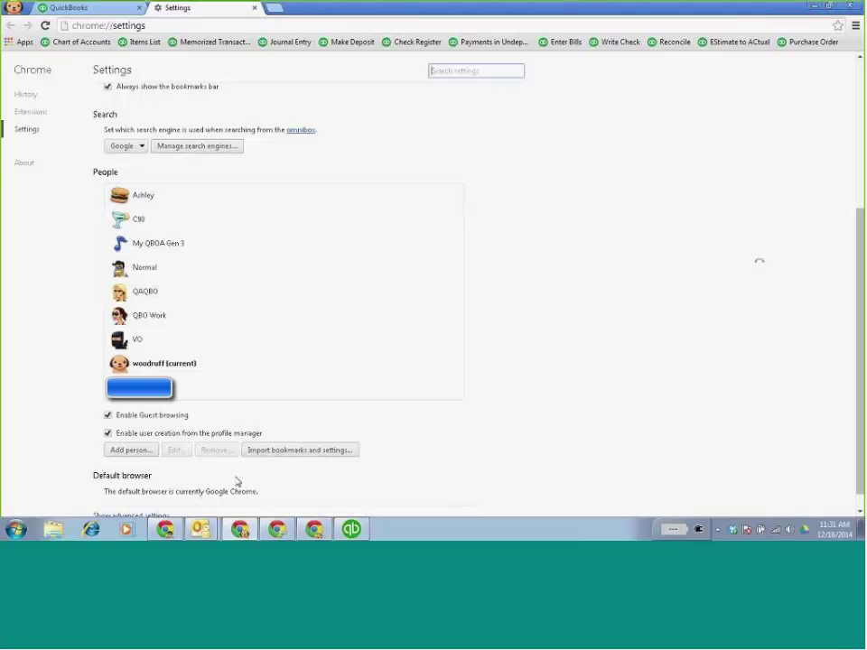
Look through the overflow bookmarks in the QuickBooks Online videos browser window, and return to the Chrome settings window
mouse_move(167, 533)
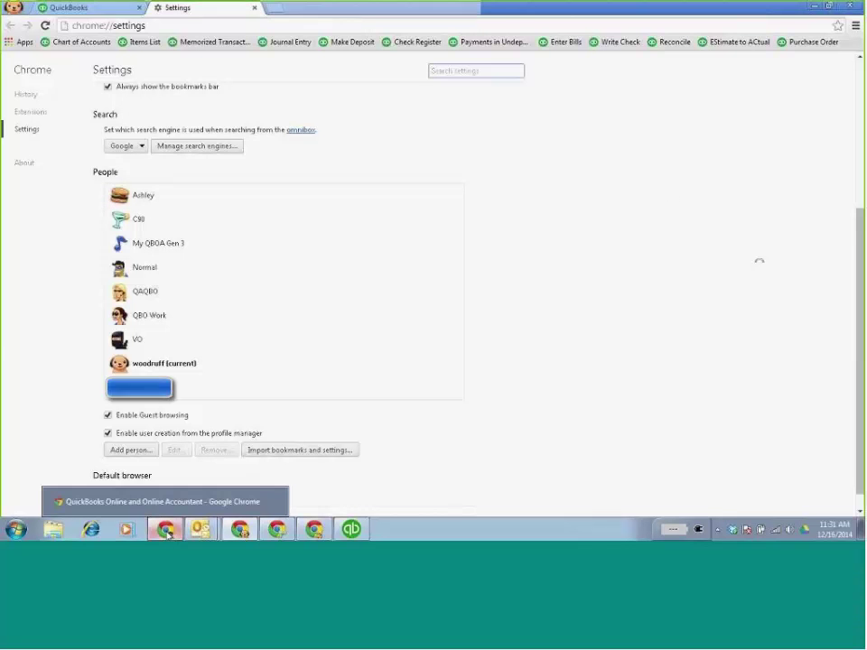
left_click(163, 501)
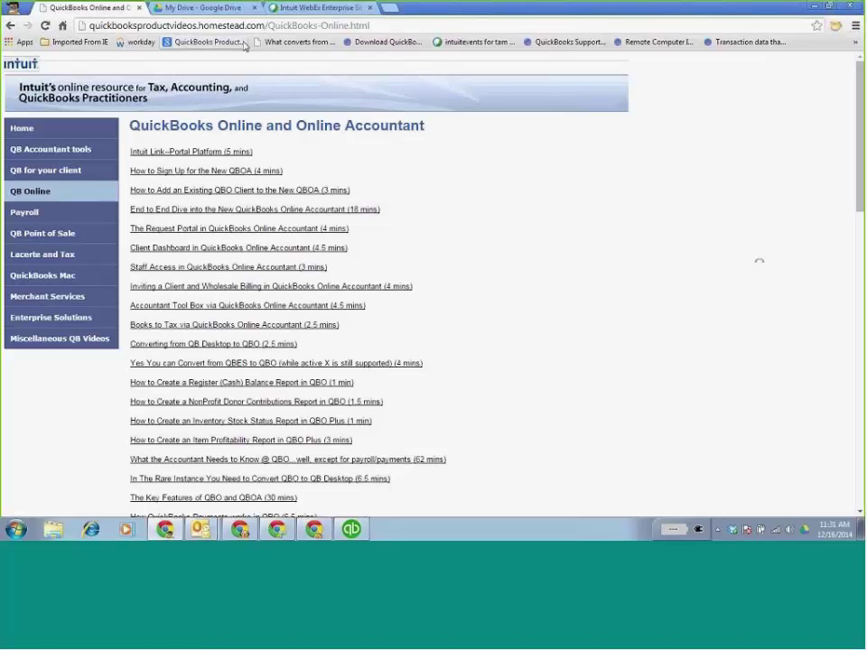
left_click(856, 42)
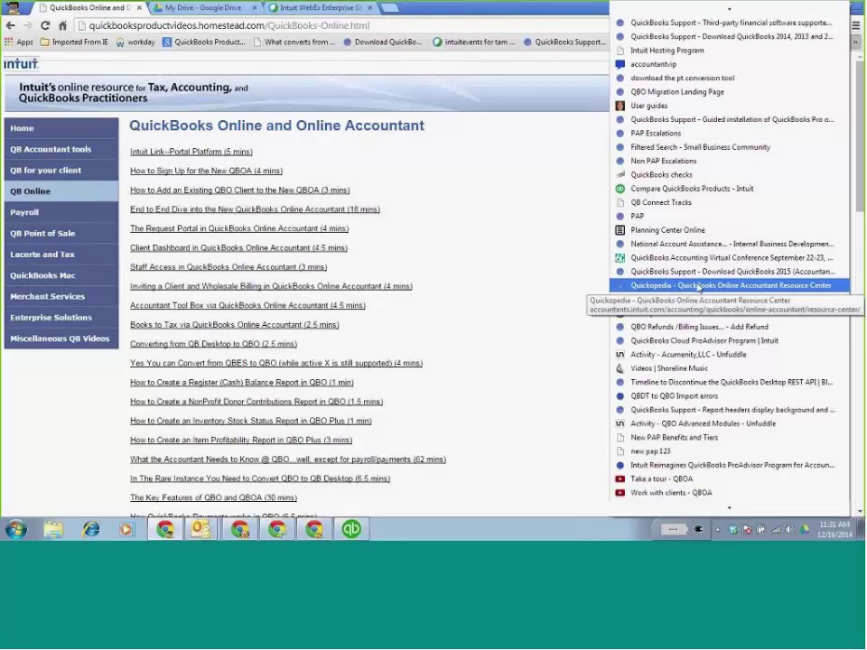
left_click(501, 84)
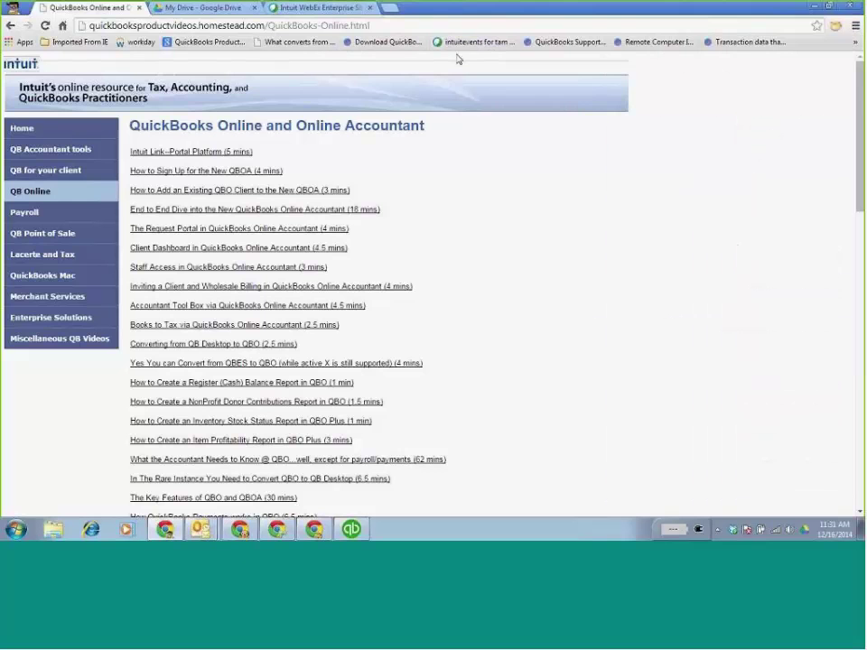
left_click(815, 7)
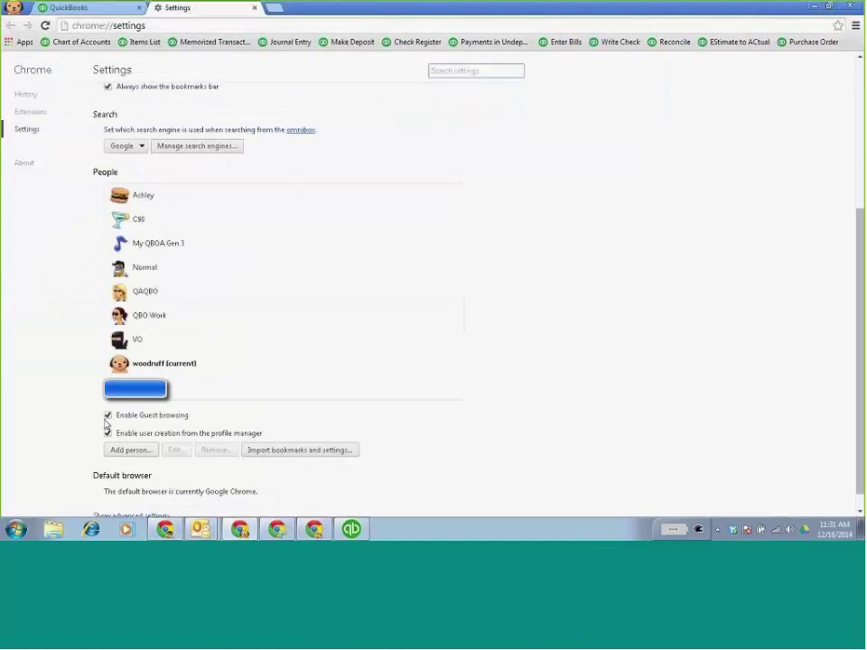
Show Chrome's form for adding a person and close it without adding anyone
left_click(131, 450)
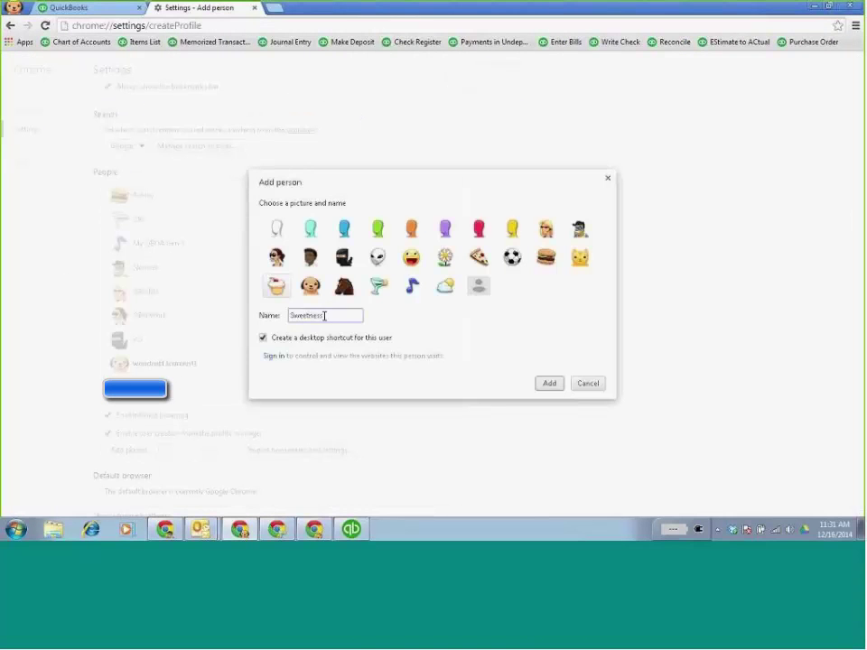
left_click(588, 386)
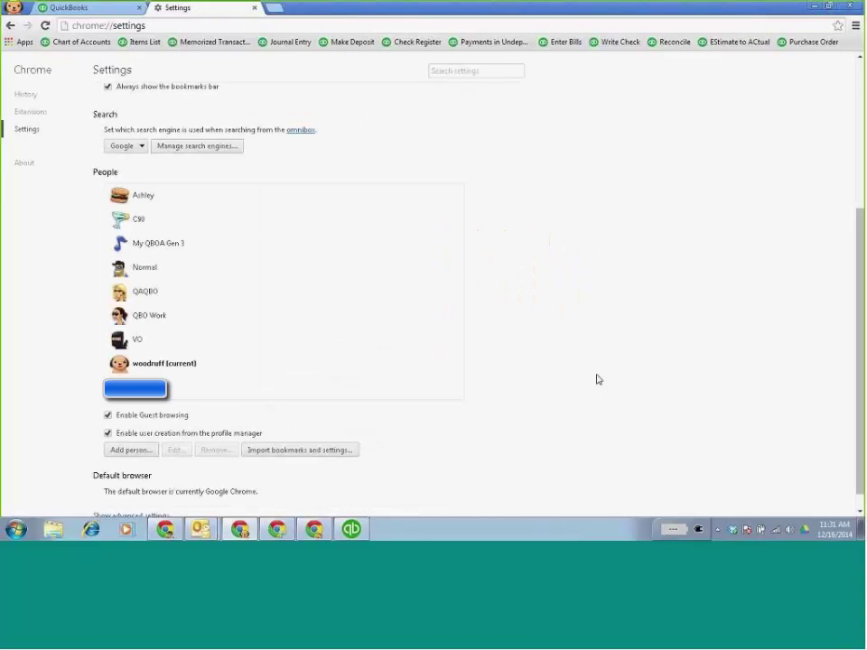
Close the Chrome settings and open a browser window for the user with the hamburger picture
left_click(256, 8)
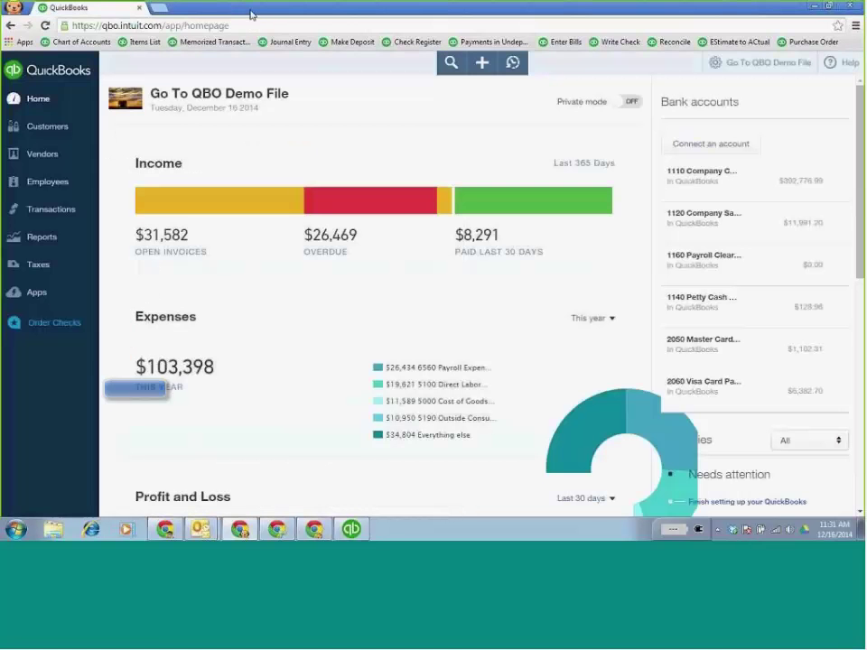
left_click(12, 11)
left_click(55, 36)
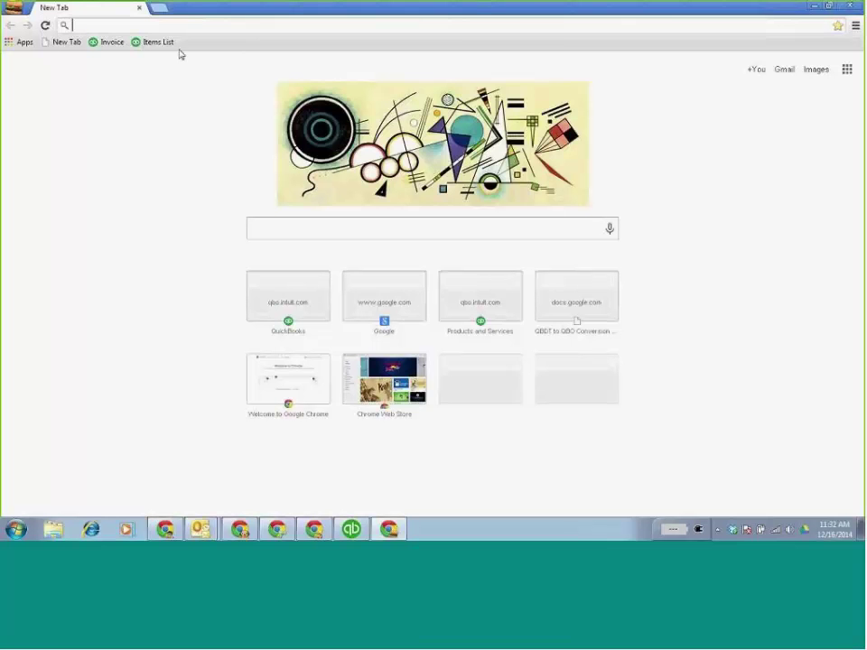
Turn the always-shown bookmarks bar off and back on for this Chrome user, and close the user's window
left_click(855, 28)
mouse_move(782, 83)
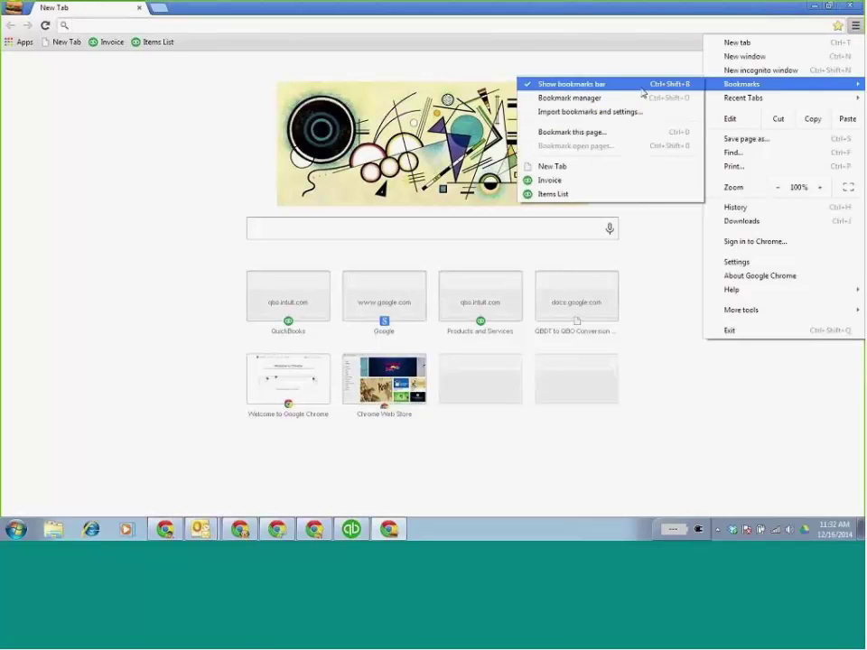
left_click(596, 84)
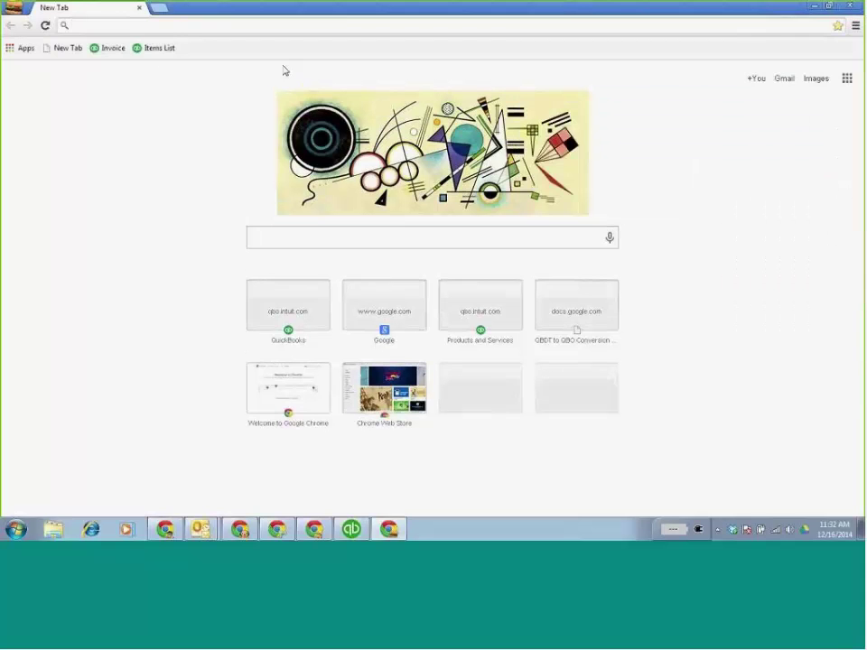
left_click(856, 27)
mouse_move(729, 88)
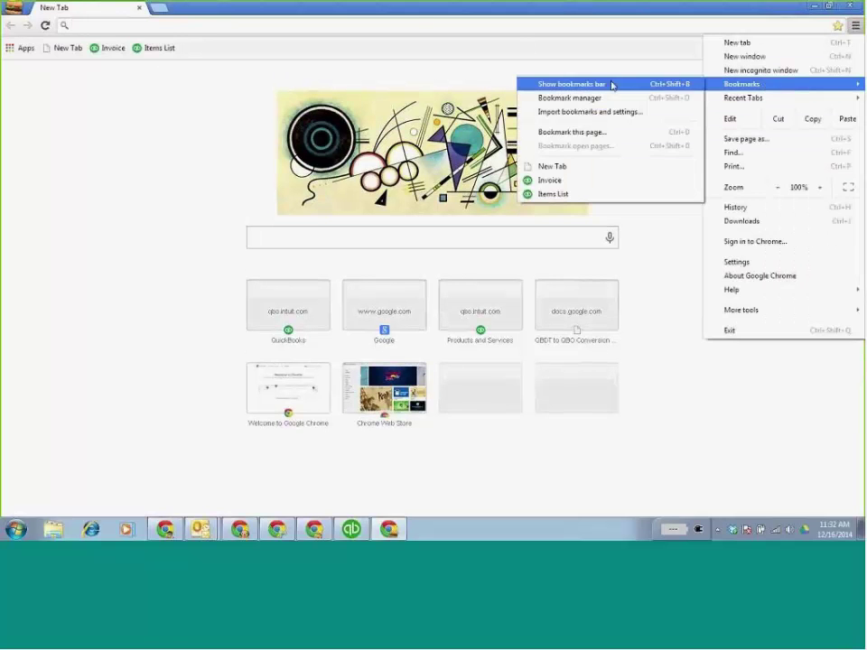
left_click(612, 86)
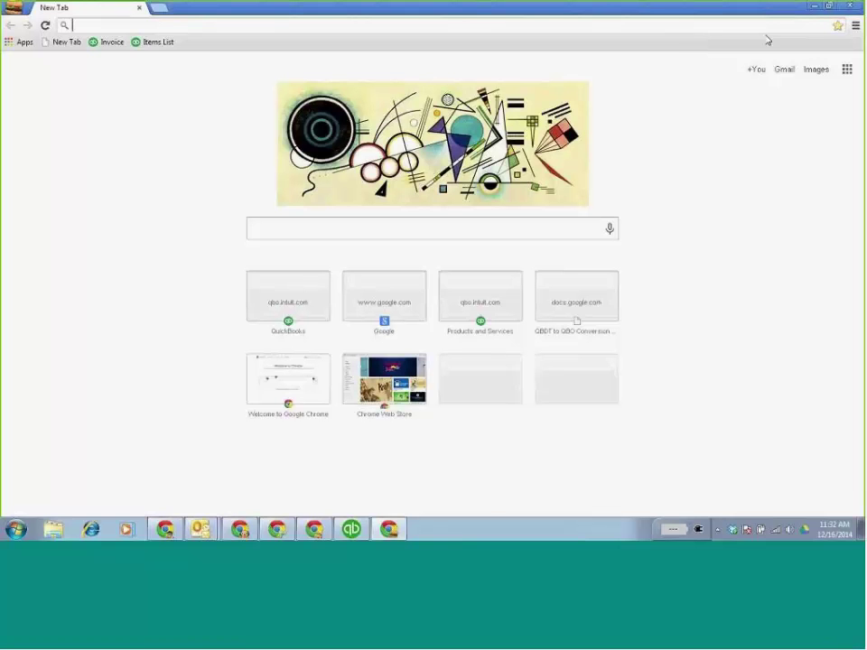
key("ctrl+w")
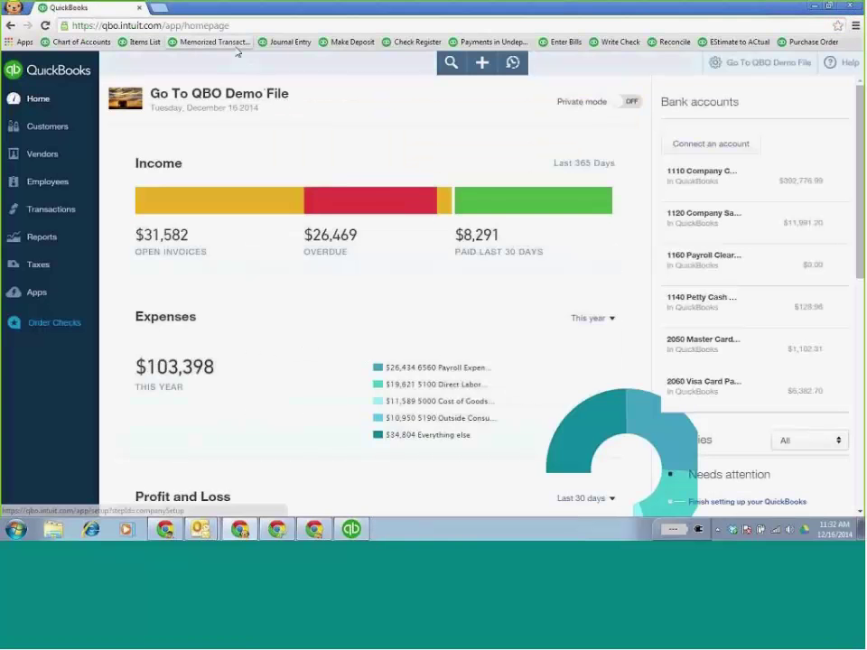
Delete the Purchase Order bookmark from the bookmarks bar and open a new Vendor Credit form
right_click(818, 42)
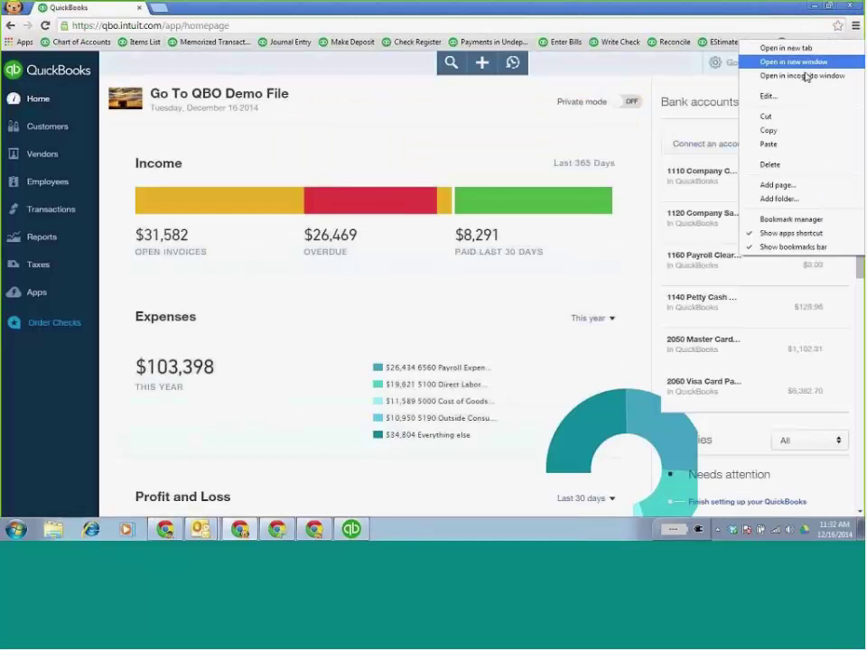
left_click(770, 164)
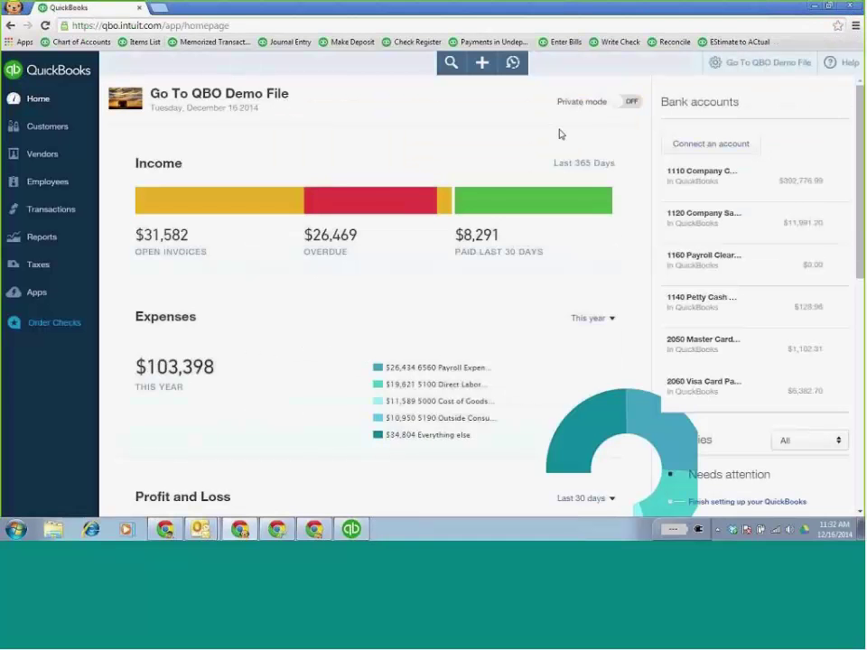
left_click(480, 66)
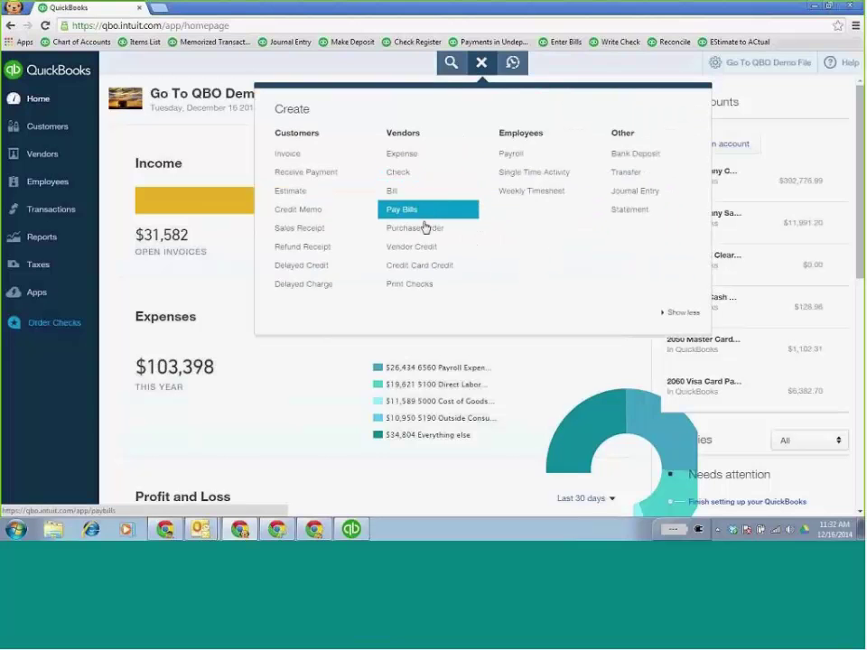
left_click(413, 248)
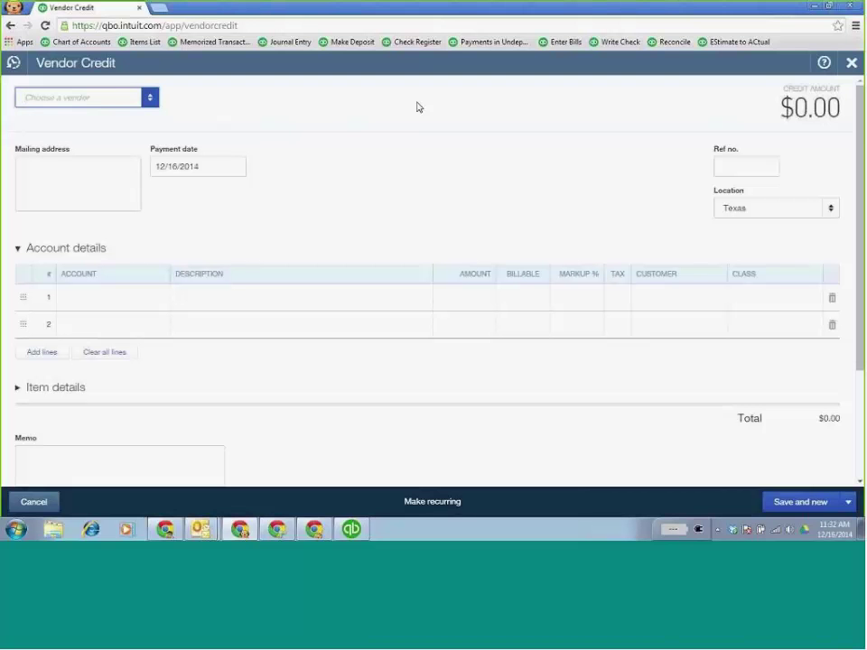
Bookmark the Vendor Credit page on the bookmarks bar under the name Bill Credit
left_click(840, 26)
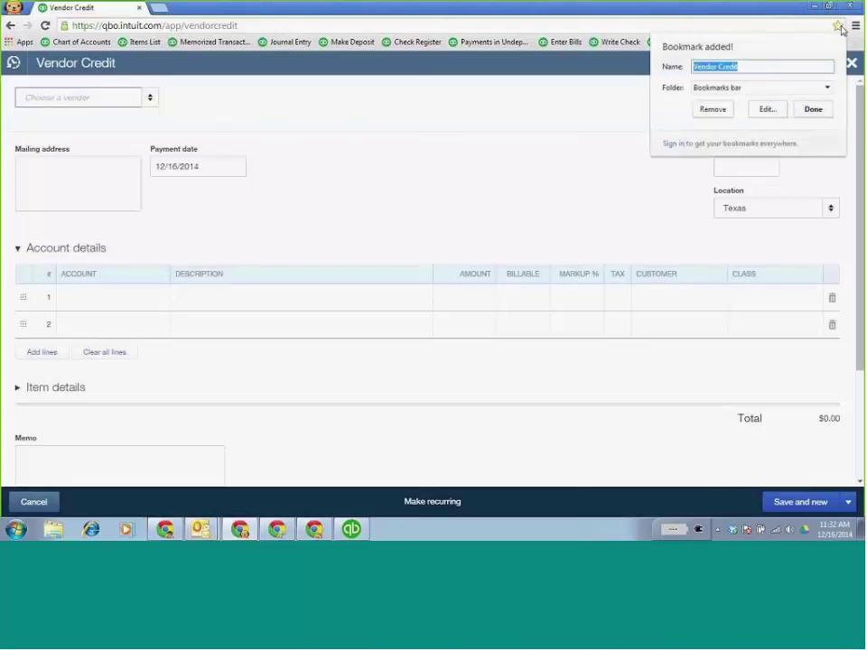
left_click(717, 66)
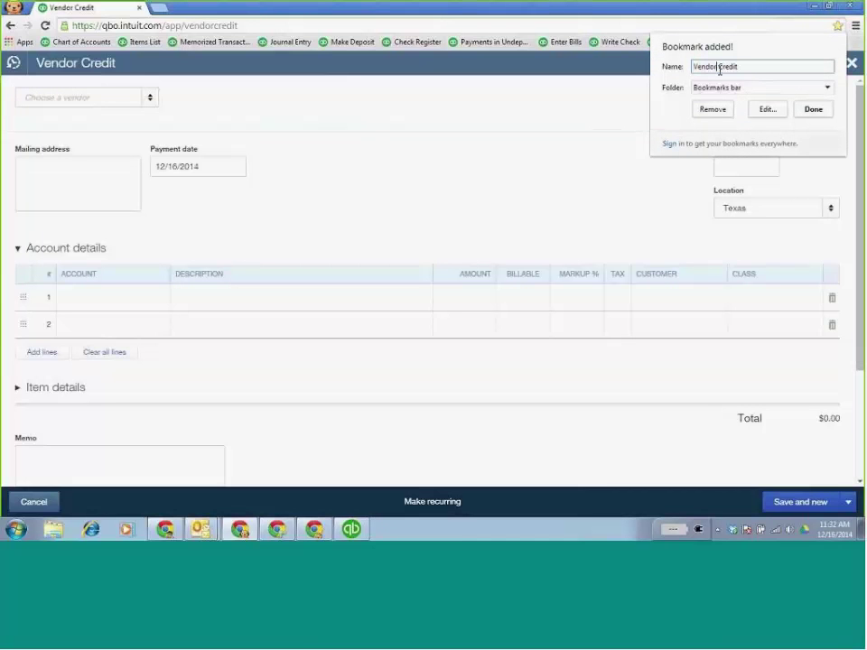
key("BackSpace")
key("BackSpace")
key("BackSpace")
key("BackSpace")
key("BackSpace")
key("BackSpace")
type("Bill")
key("Return")
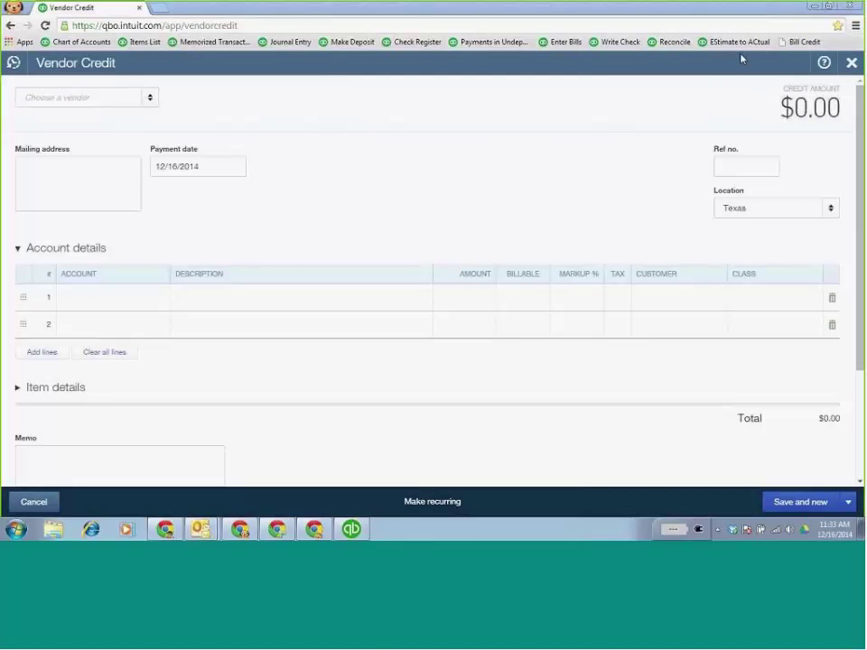
Try the Enter Bills and Bill Credit bookmarks, and leave the form for the 1110 Company Checking bank register
left_click(567, 42)
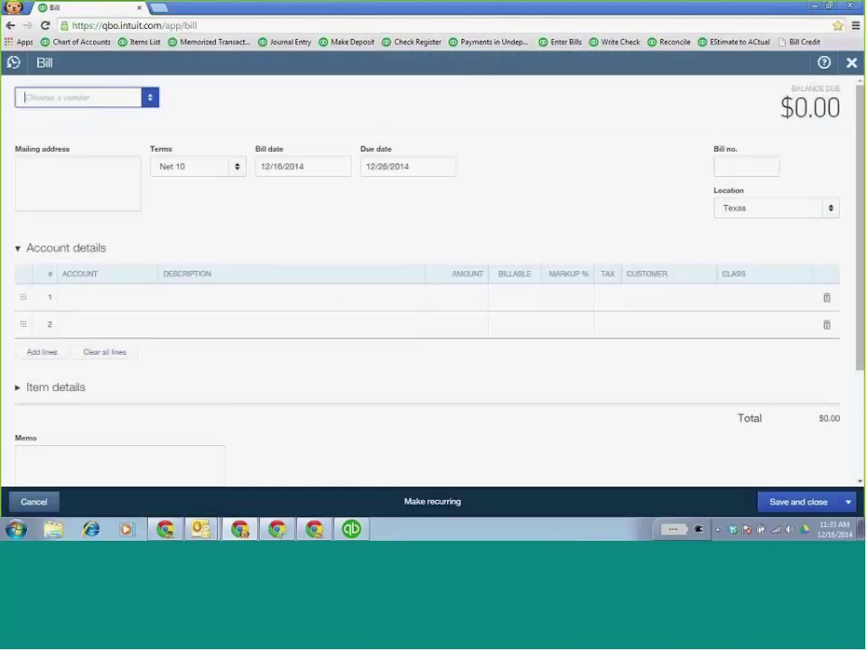
left_click(804, 43)
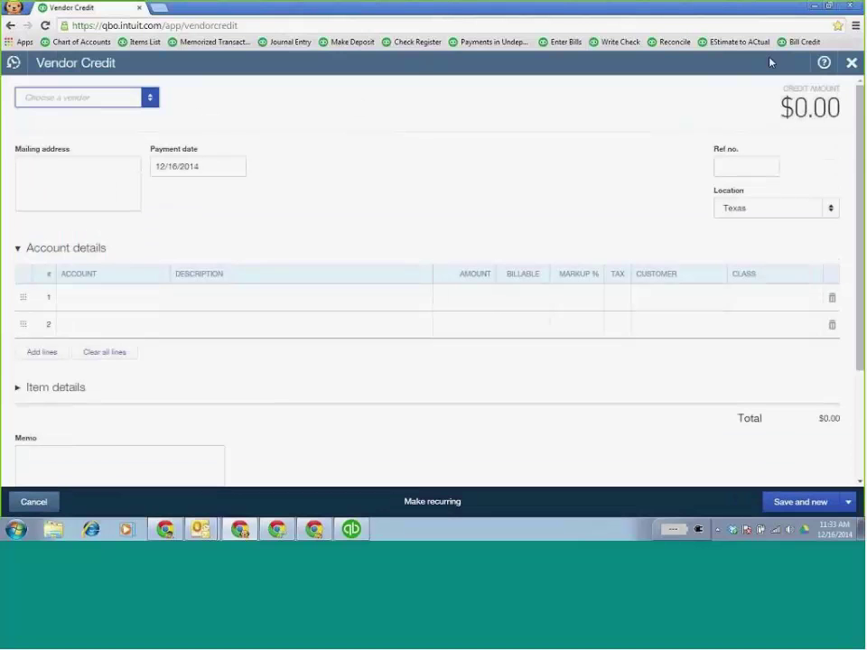
left_click(850, 63)
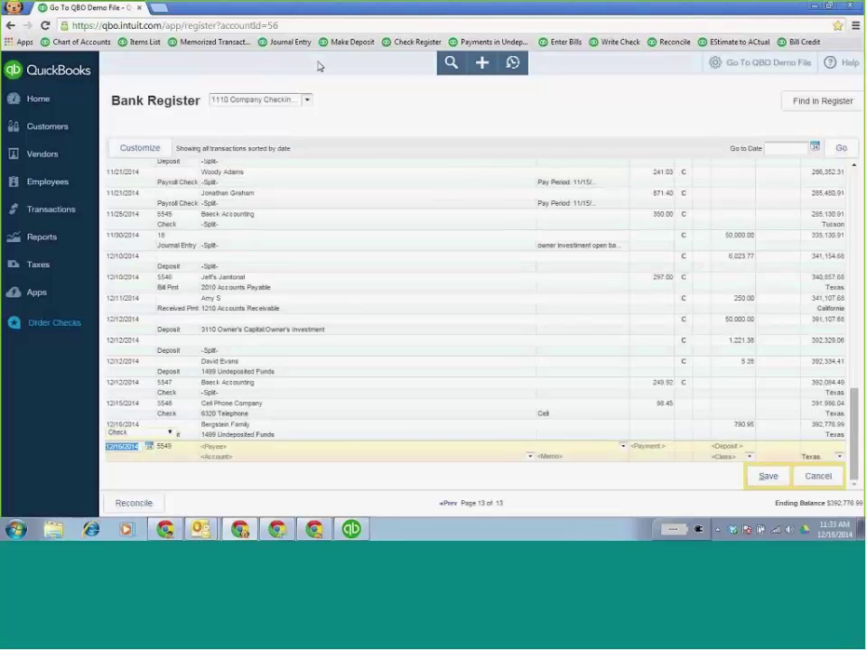
Switch to QuickBooks Desktop, view its window arrangement options, and open the reconciliation of the Checking account
key("alt+Tab")
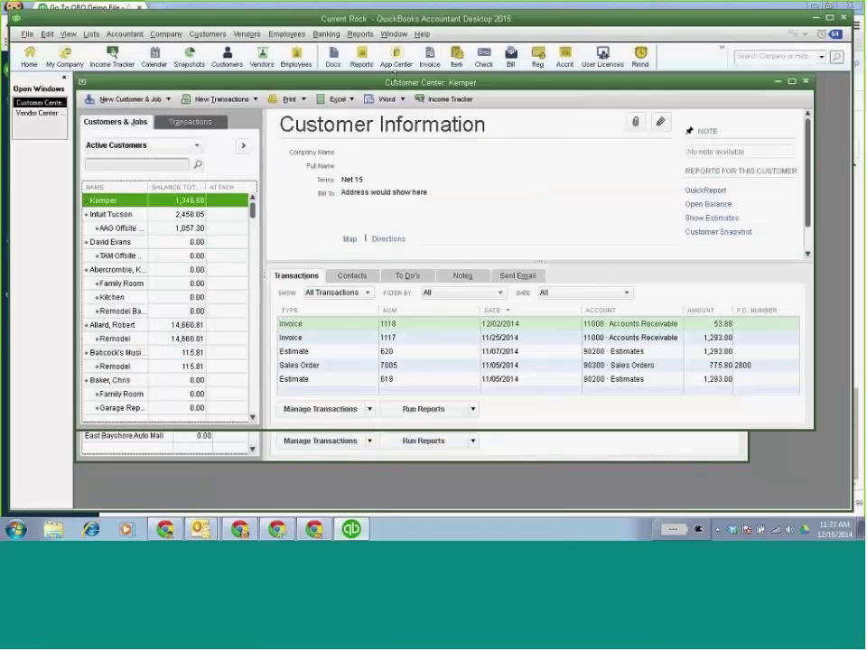
left_click(394, 34)
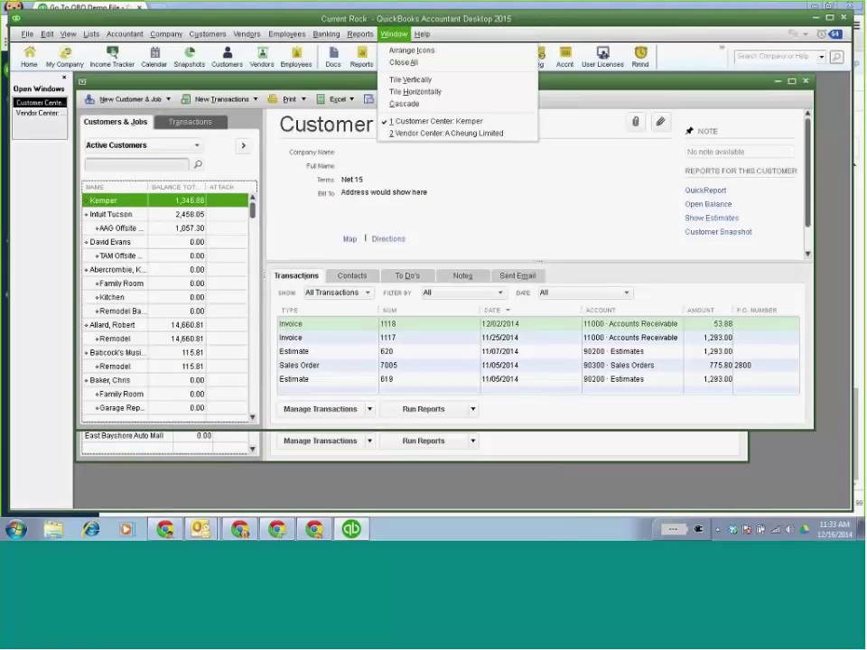
left_click(524, 36)
left_click(326, 33)
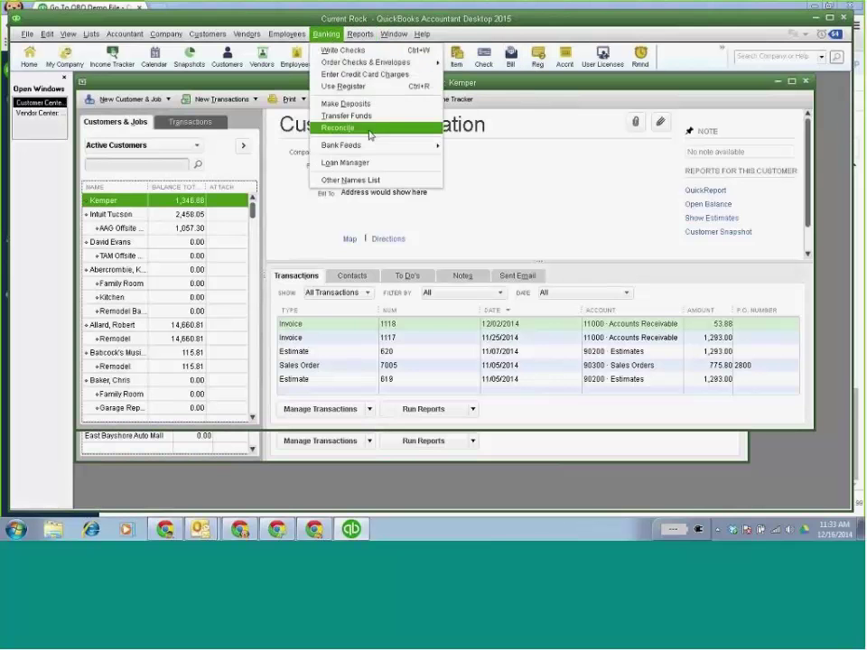
left_click(418, 133)
key("Return")
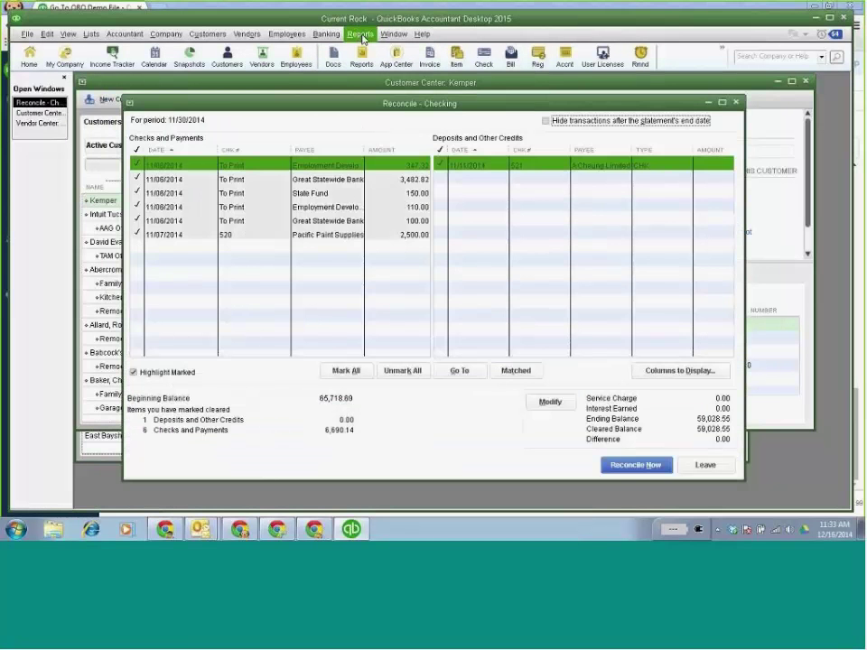
Open the 10100 Checking register over the reconciliation, enlarge its window and reposition it
left_click(332, 36)
left_click(343, 85)
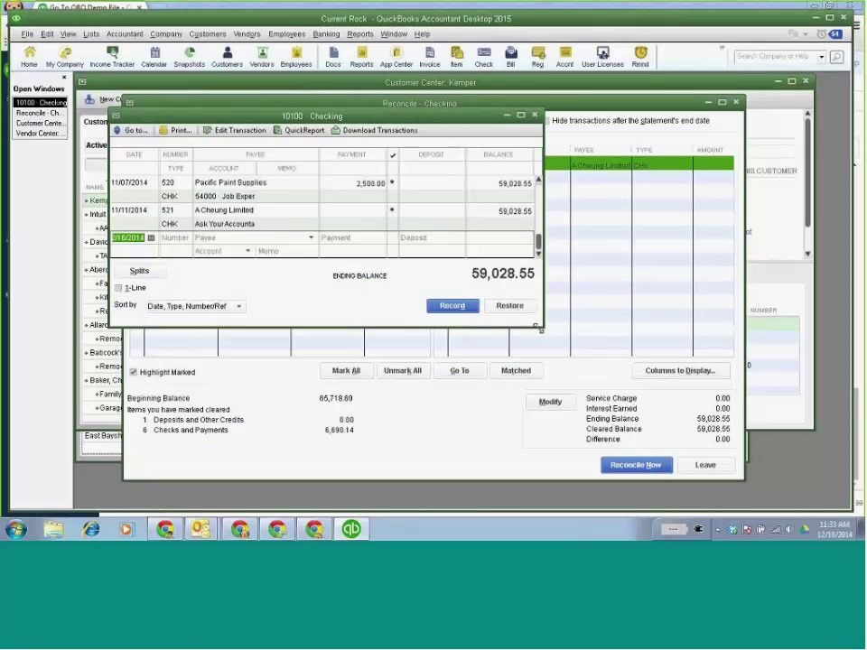
left_click_drag(540, 327, 639, 367)
left_click_drag(391, 126, 366, 117)
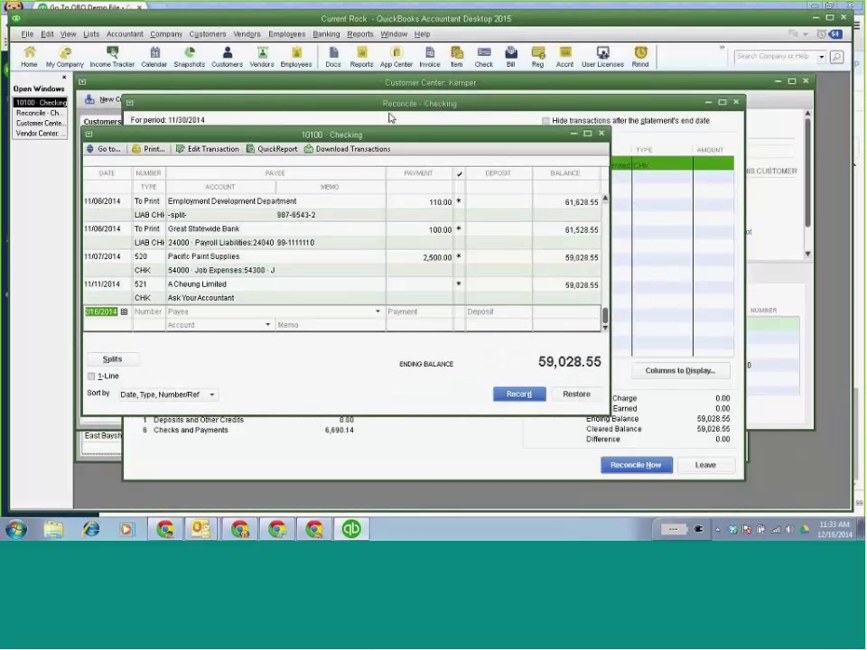
Return to QuickBooks Online in Chrome, duplicate the bank register tab, and switch between the two tabs
left_click(609, 10)
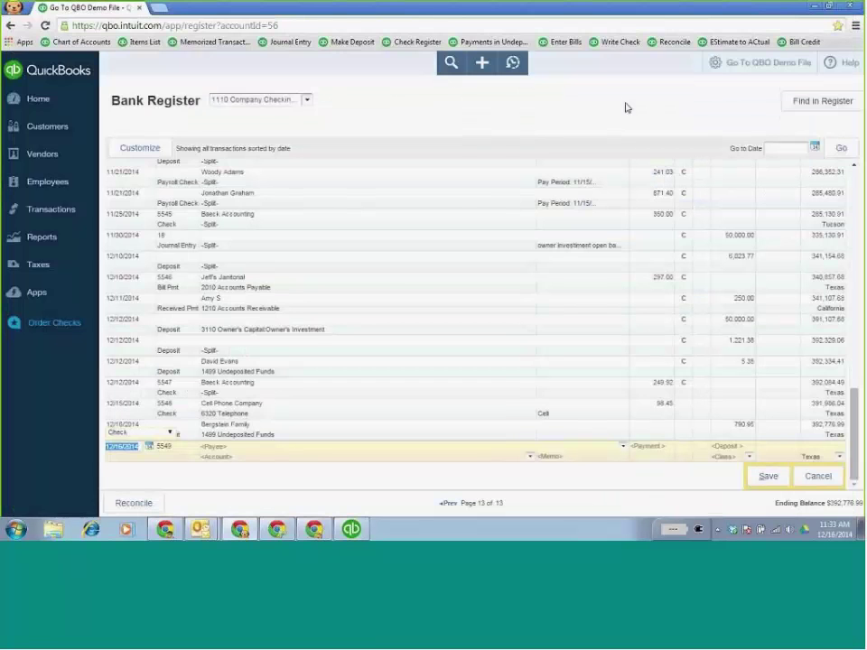
right_click(107, 9)
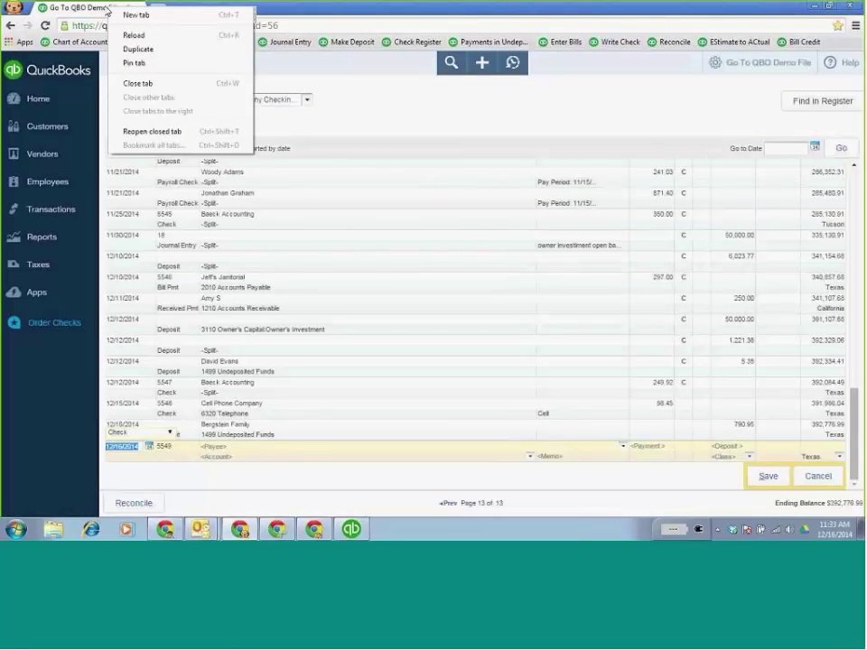
left_click(143, 50)
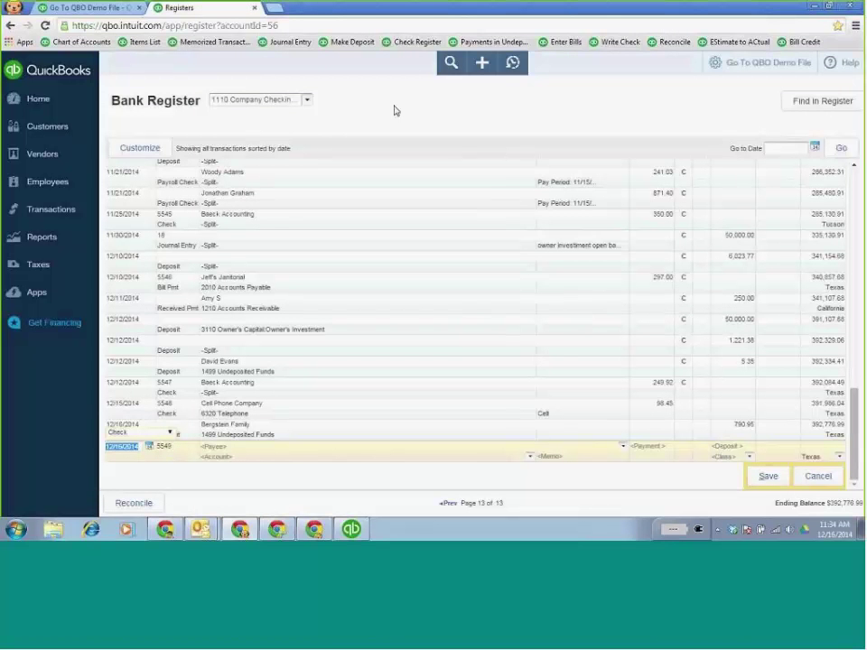
left_click(86, 8)
left_click(186, 10)
Open the Reconcile page in the second tab and duplicate that tab
left_click(720, 65)
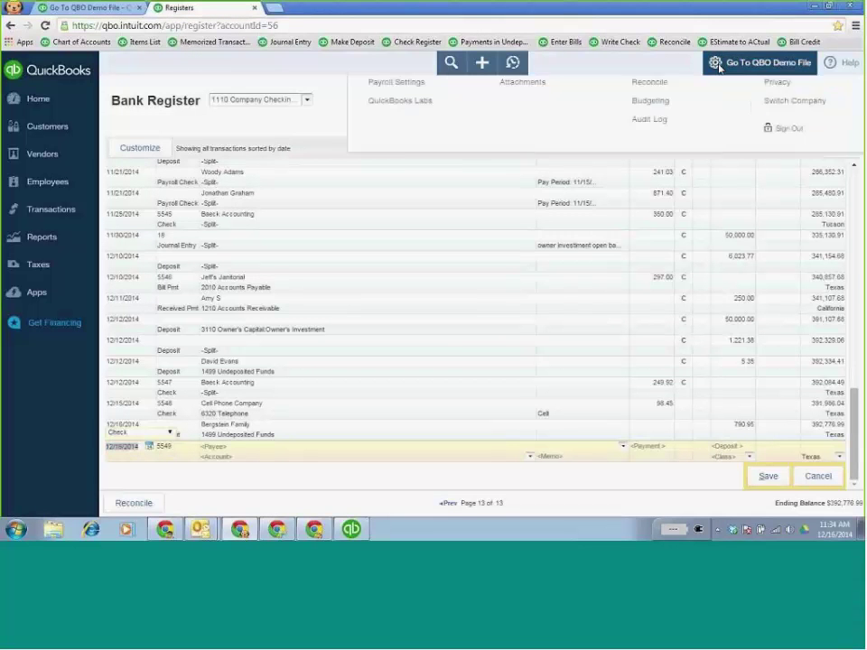
left_click(662, 208)
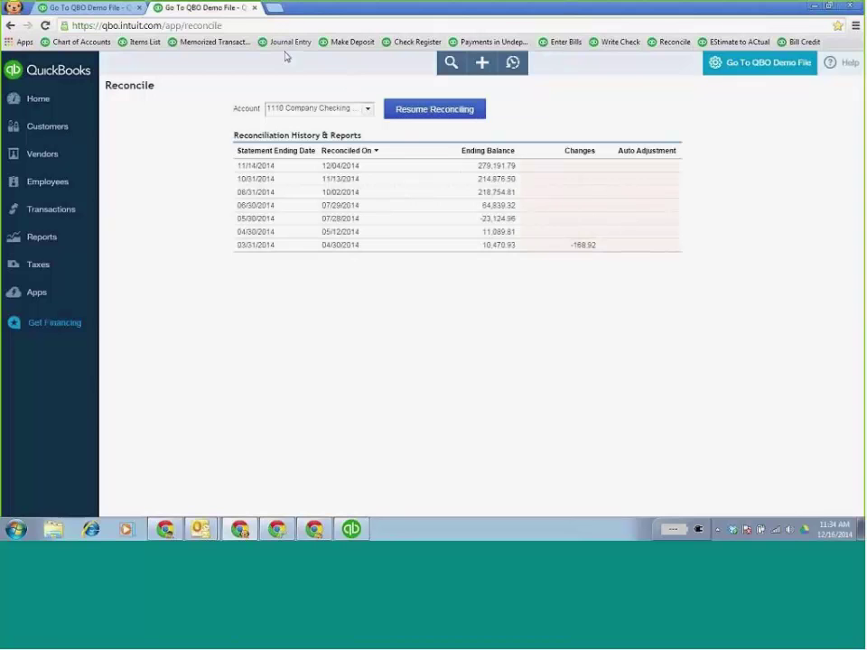
right_click(218, 9)
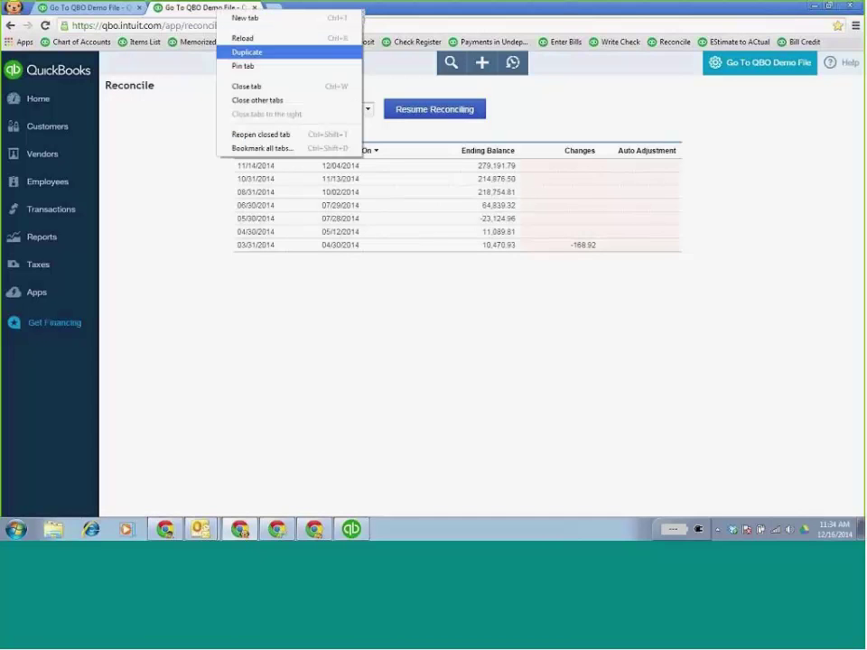
left_click(247, 51)
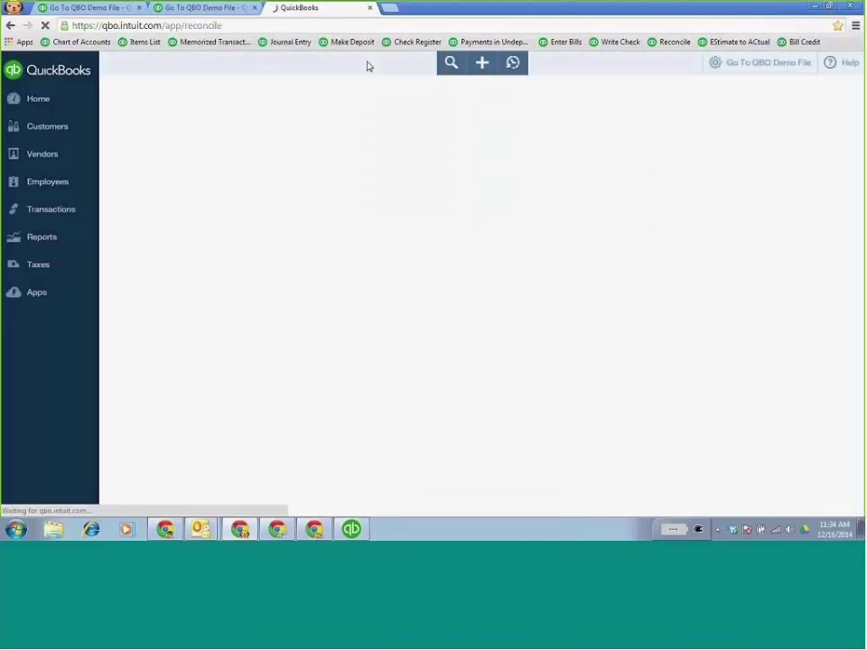
Run Reconciliation Reports in the third tab and open the report for the 1110 Company Checking Account
left_click(50, 241)
scroll(370, 329, "down", 2)
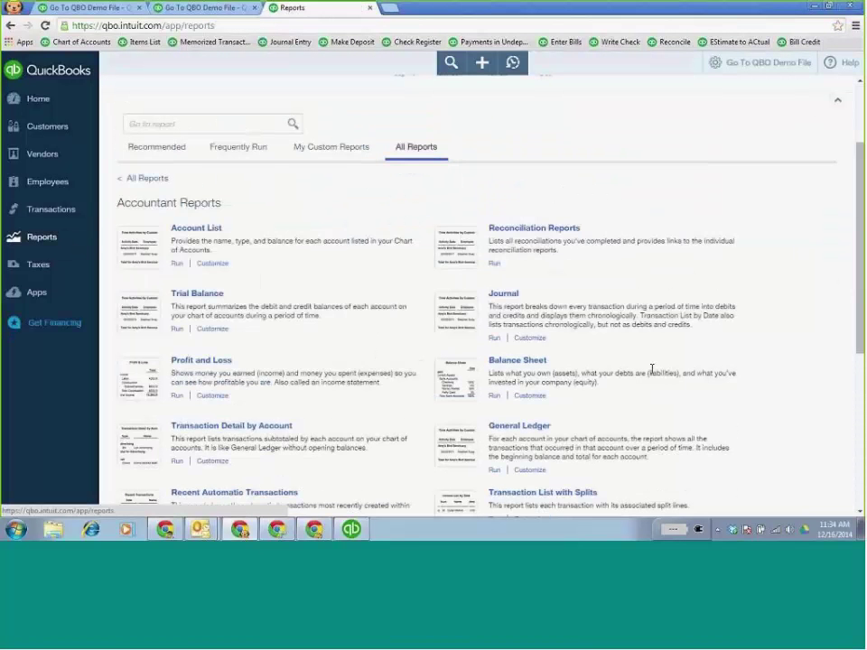
left_click(494, 263)
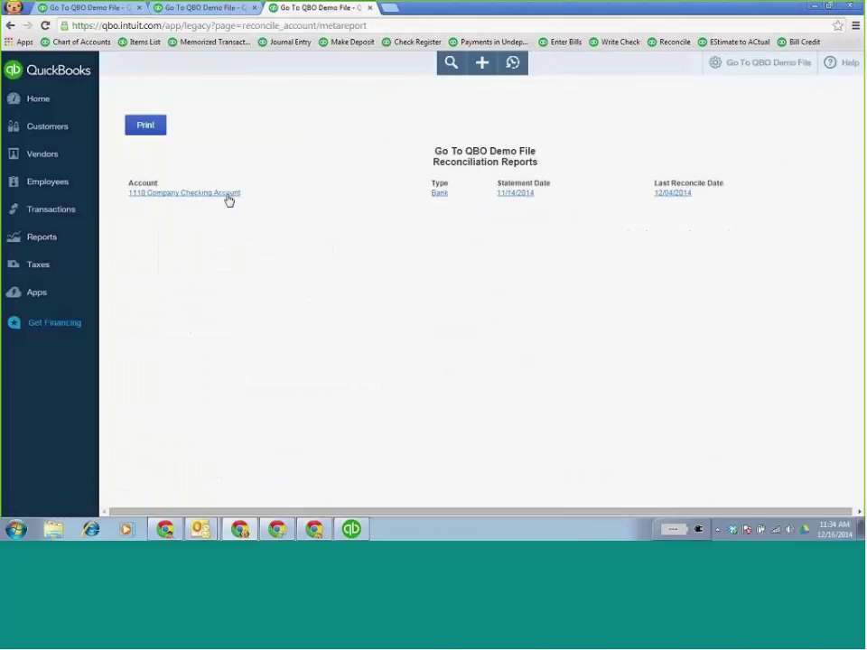
left_click(227, 195)
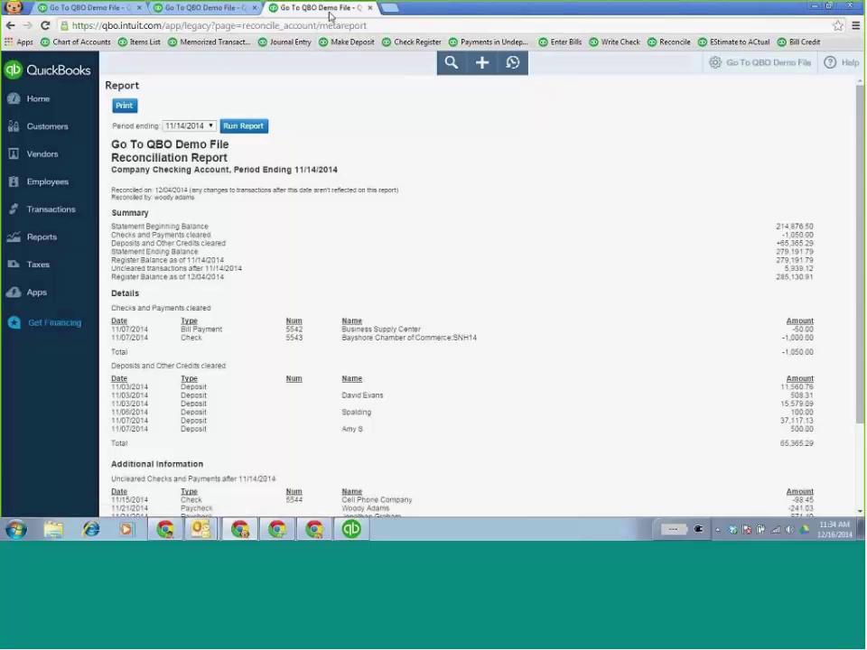
Detach the reconciliation report tab into its own window, and switch between the register and Reconcile tabs in the original window
left_click_drag(327, 12, 344, 38)
key("alt+Tab")
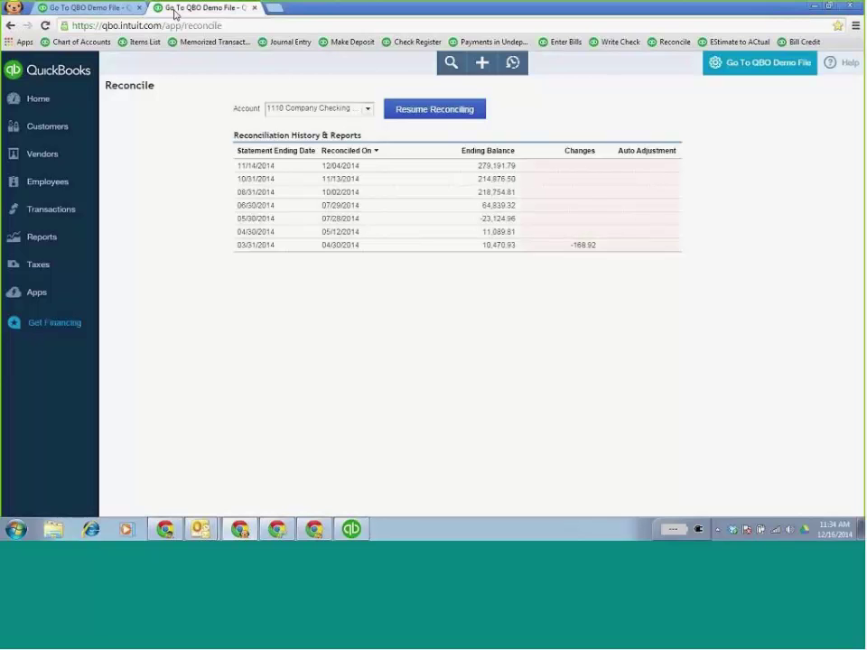
left_click(61, 7)
left_click(207, 8)
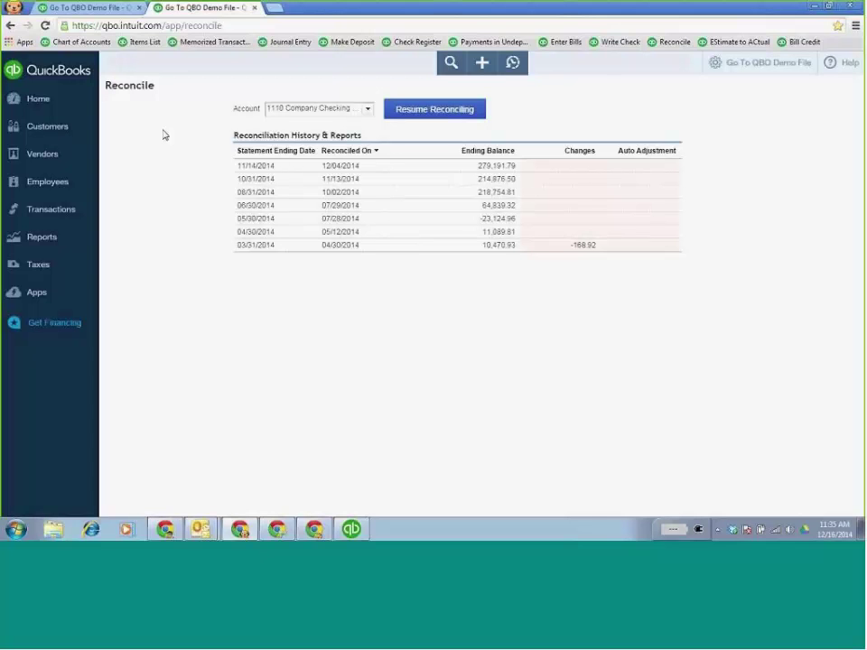
Show the list of Chrome user profiles, and switch to the QuickBooks Online Accountant window
left_click(14, 10)
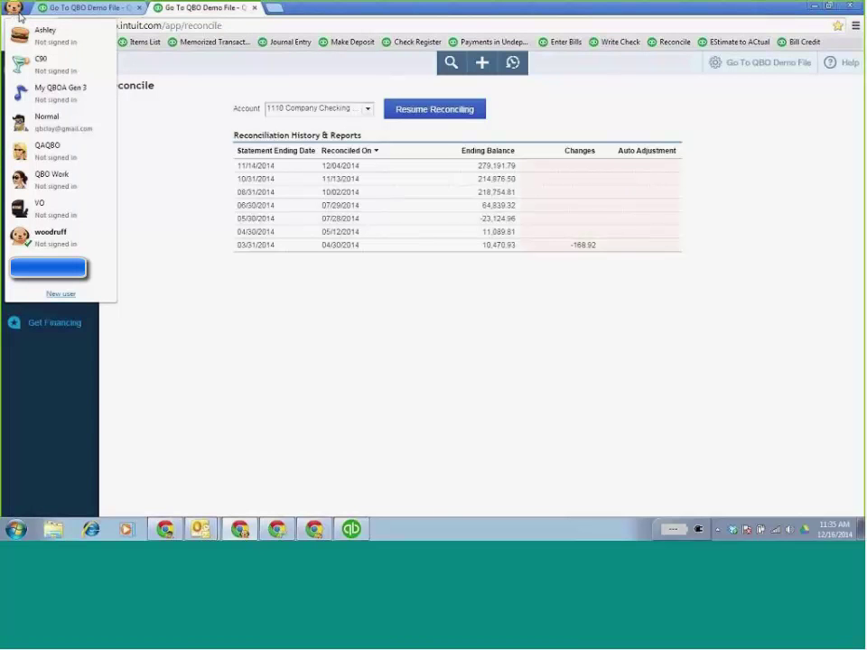
left_click(430, 522)
left_click(281, 533)
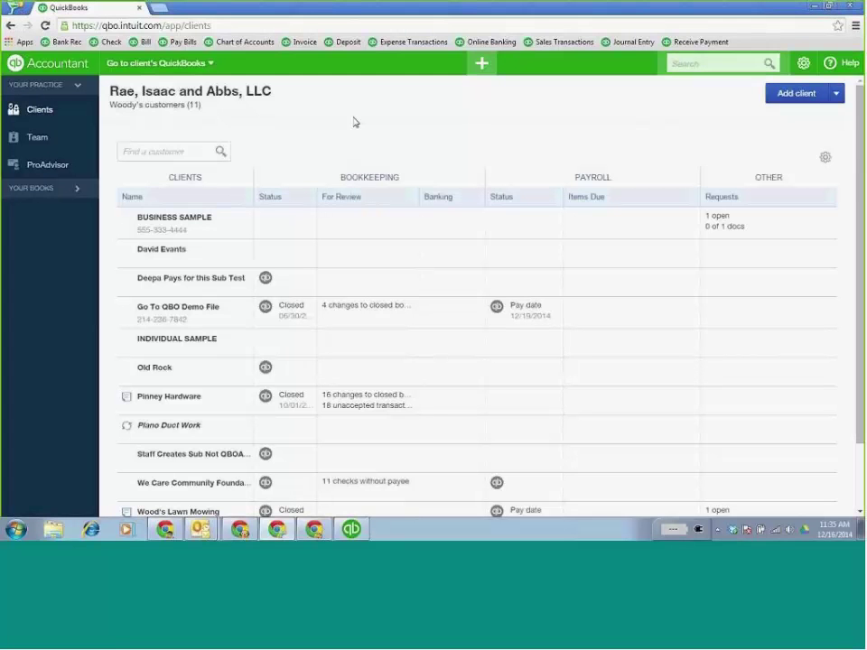
Open the Pinney Hardware client's books, dismiss the Get started section, and show the available Create transactions
left_click(212, 65)
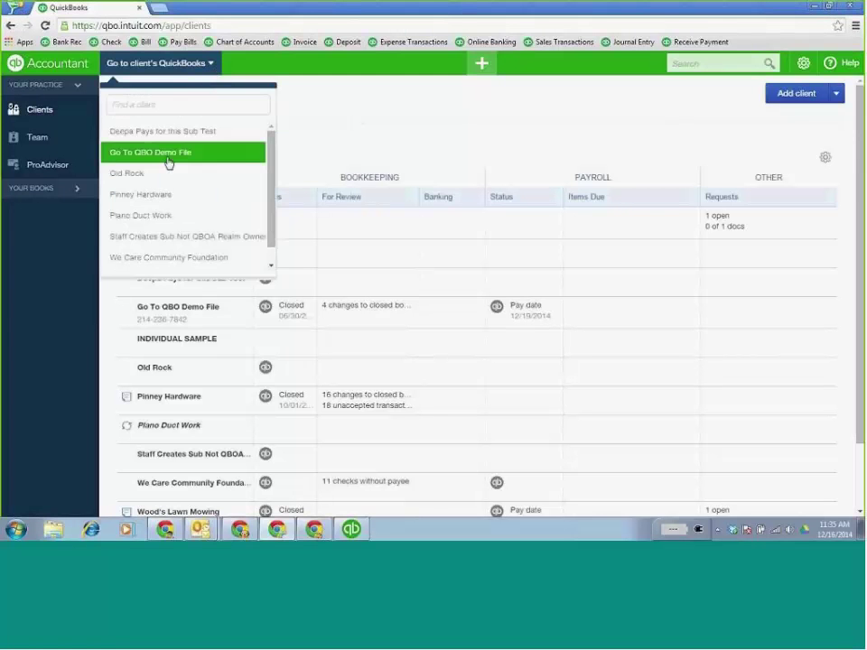
left_click(166, 195)
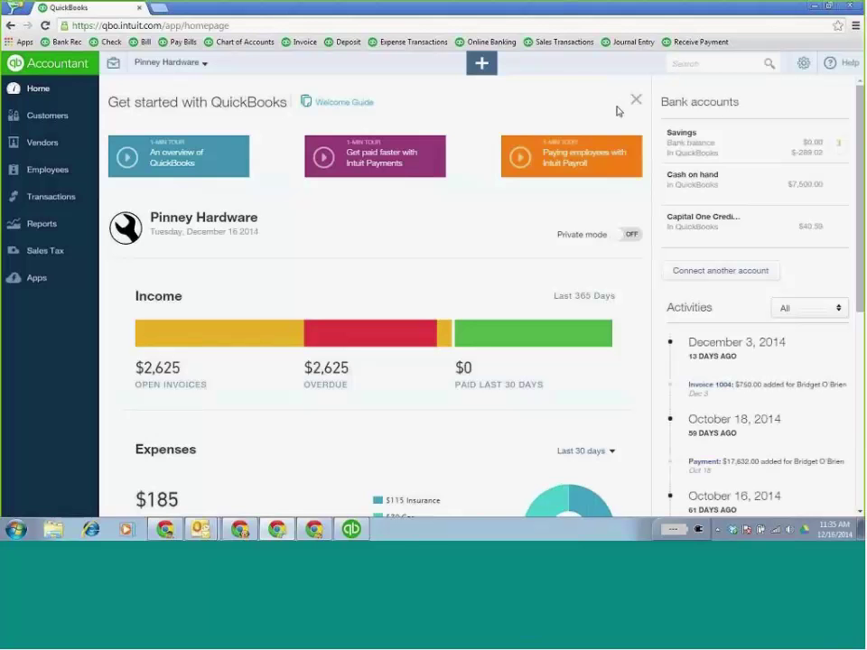
left_click(636, 103)
left_click(481, 62)
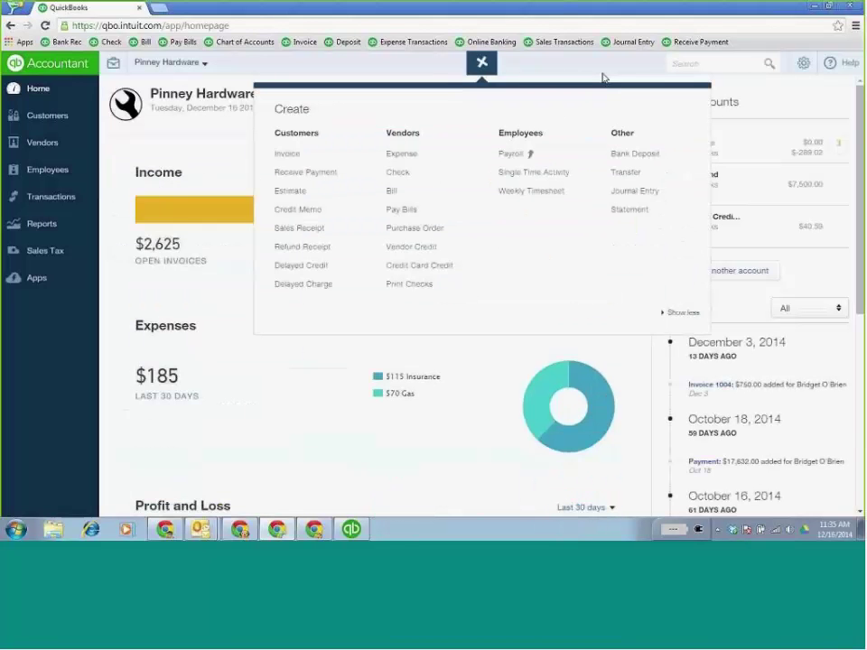
Float the Accountant window over the Reconcile page, return it to the client list, and minimize it
left_click_drag(628, 13, 812, 153)
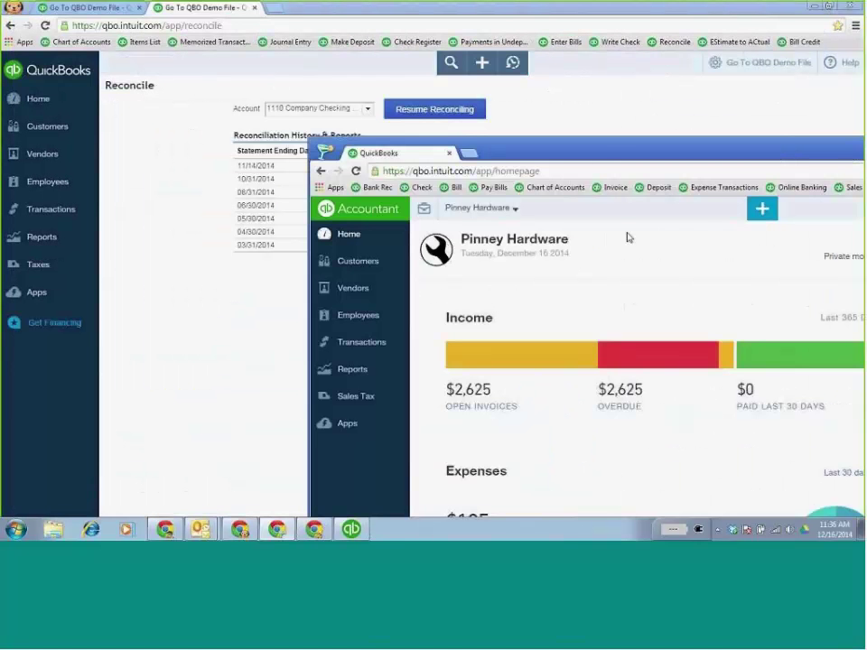
left_click_drag(607, 152, 556, 205)
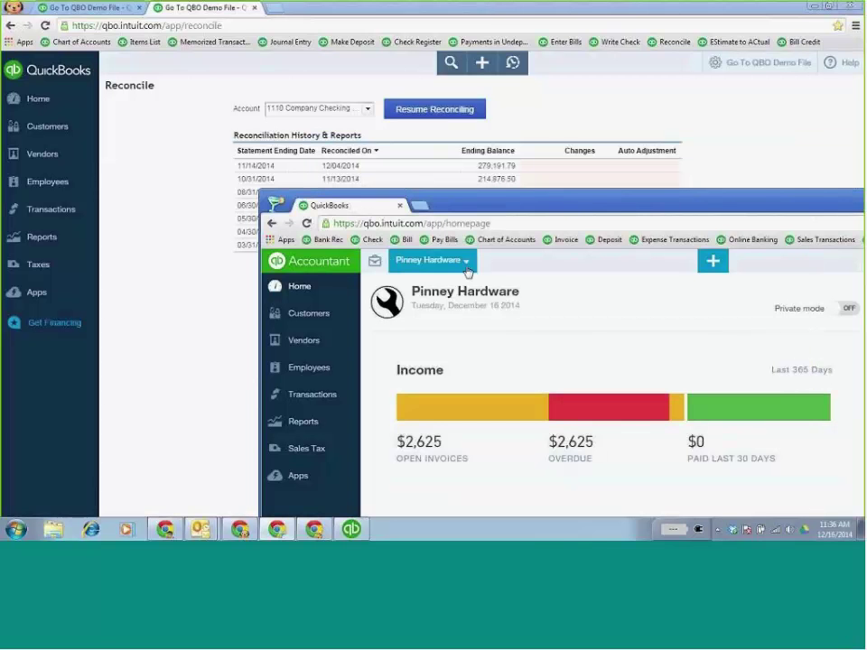
left_click(325, 264)
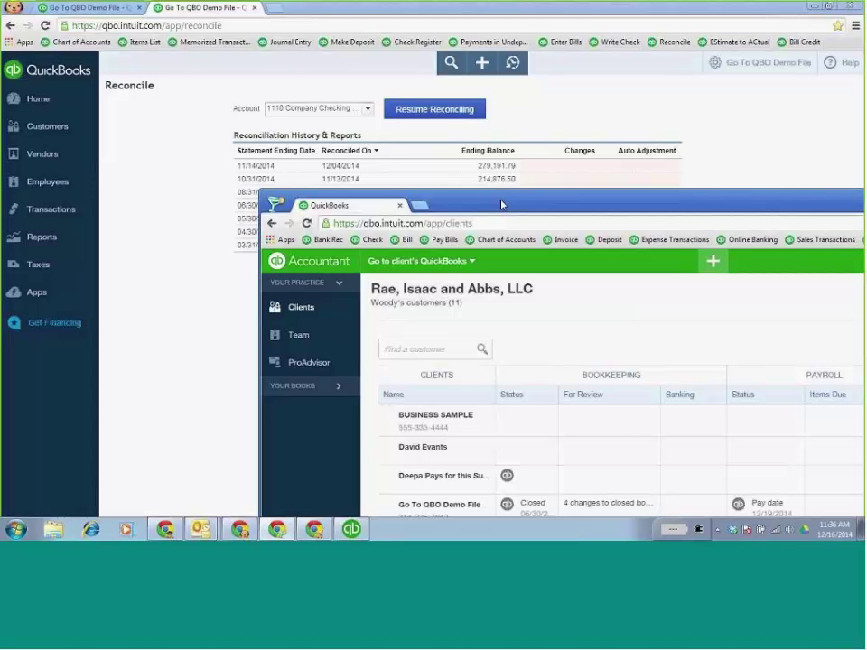
left_click_drag(501, 205, 340, 96)
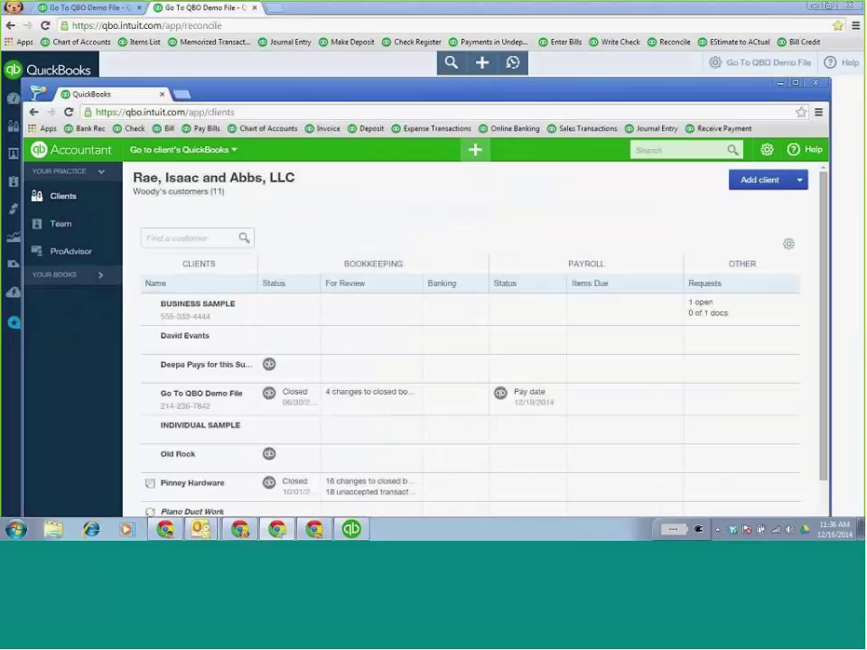
left_click(780, 84)
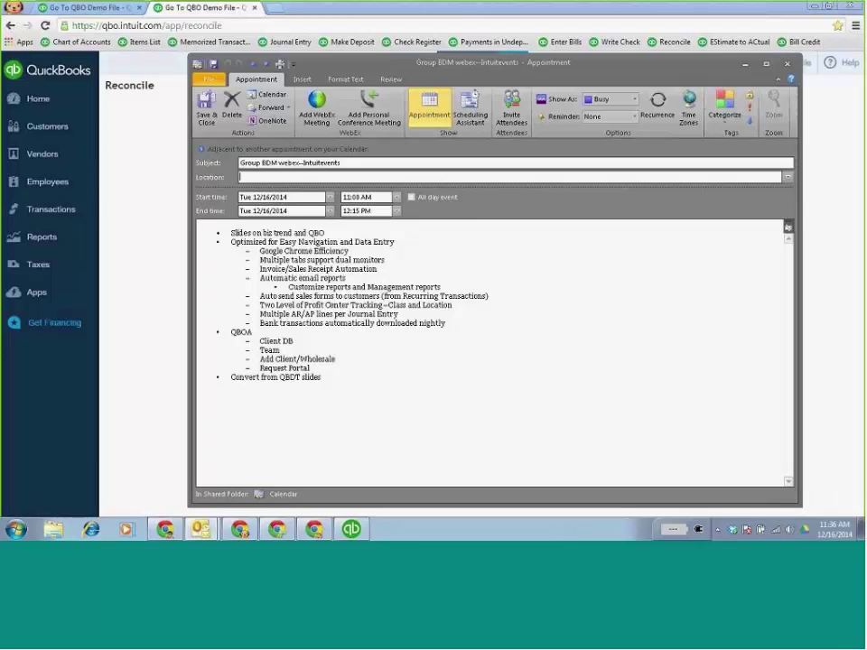
Switch to QuickBooks Desktop, close the 10100 Checking register, and maximize the Reconcile window with transactions after the statement's end date hidden before leaving it
key("Escape")
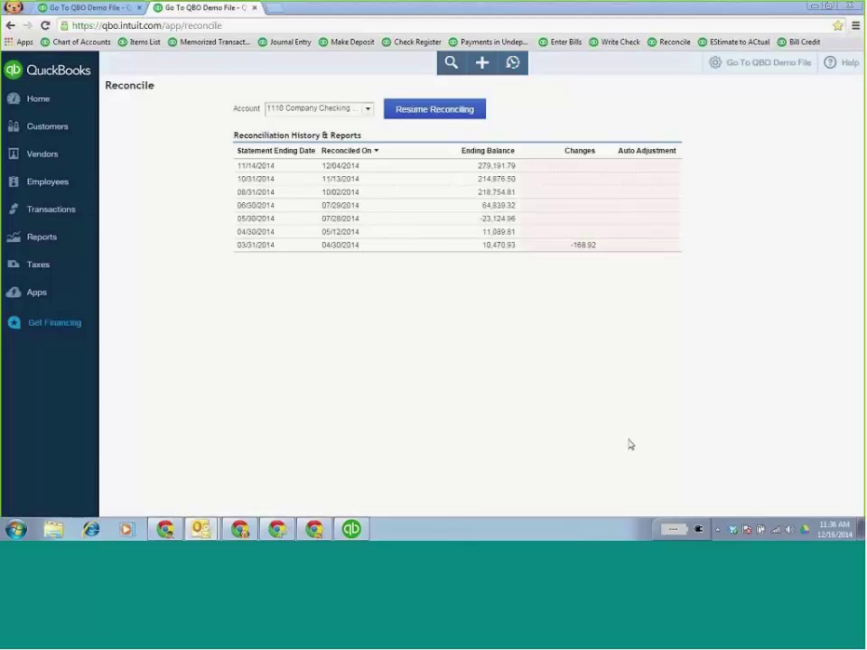
key("alt+Tab")
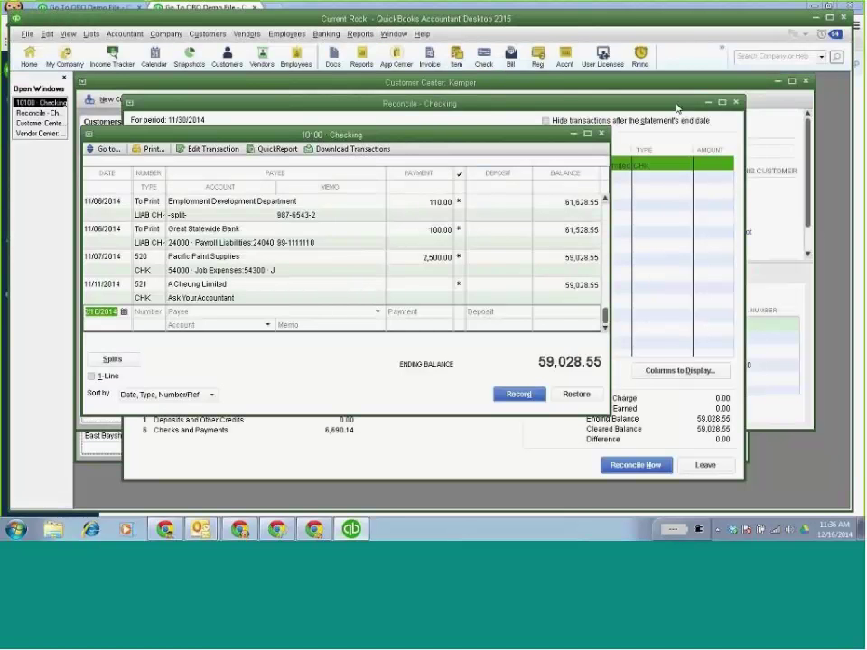
left_click(601, 134)
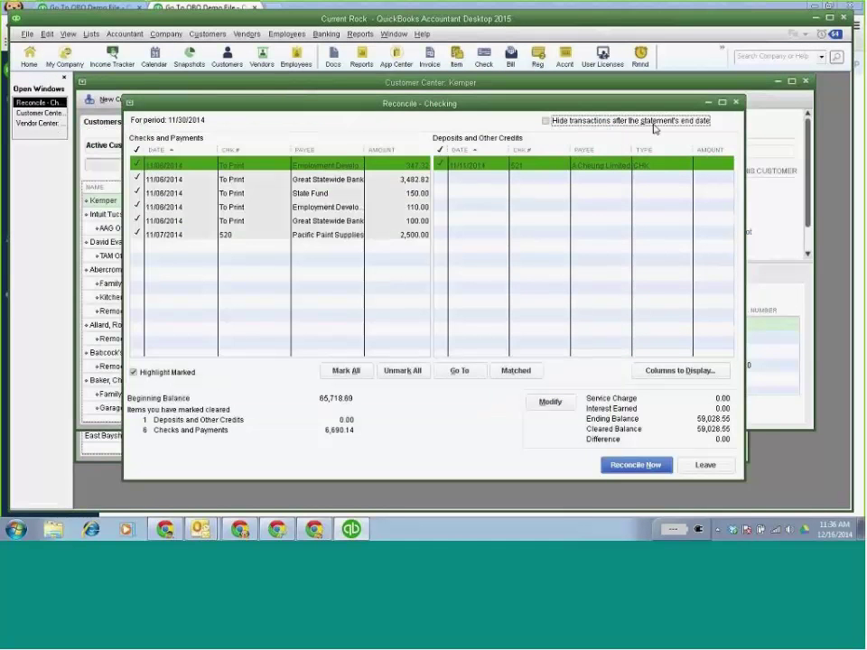
left_click_drag(720, 107, 700, 95)
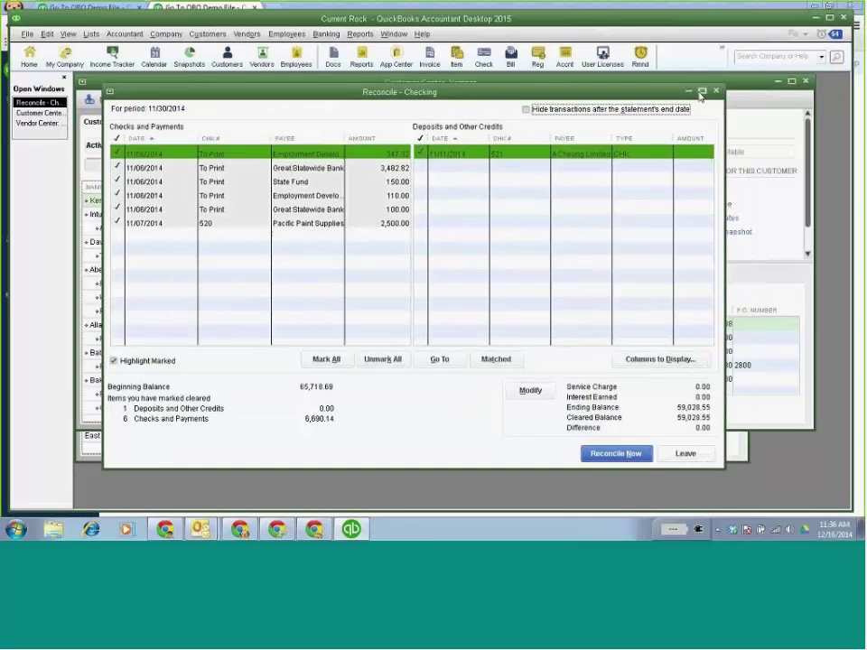
left_click(701, 92)
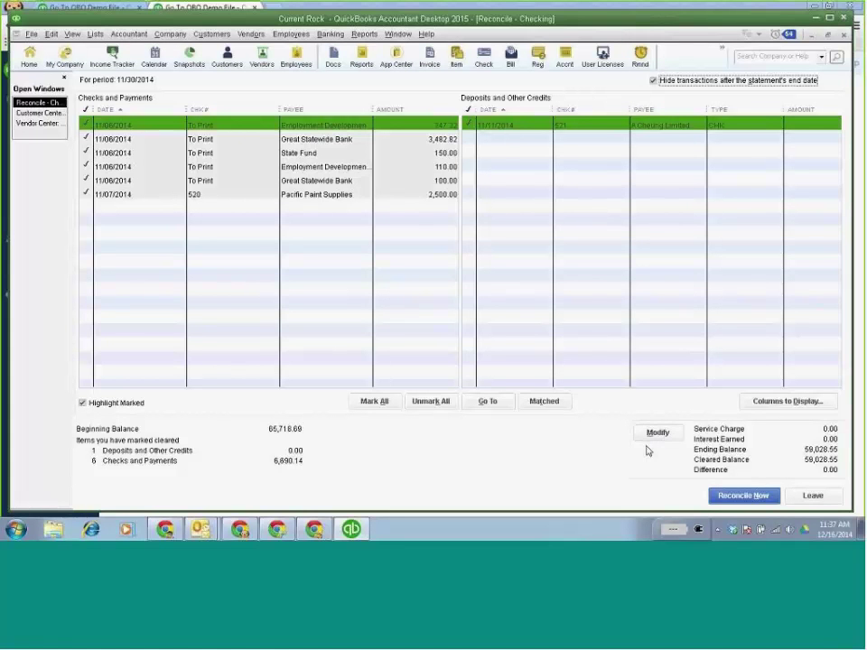
left_click(813, 497)
Return to QuickBooks Online, check the changed transactions for the 03/31/2014 statement, and open the 11/14/2014 reconciliation report
left_click(610, 11)
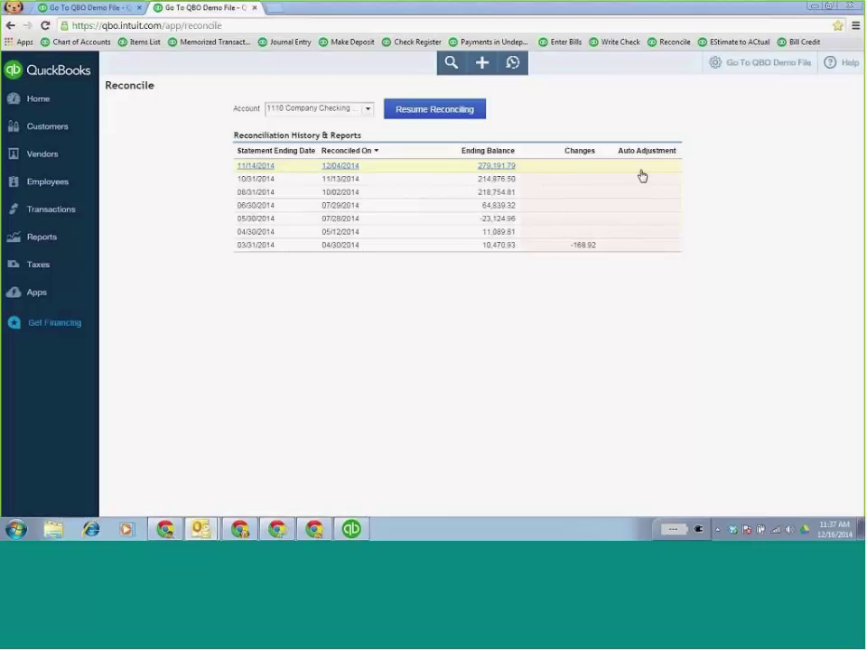
left_click(584, 245)
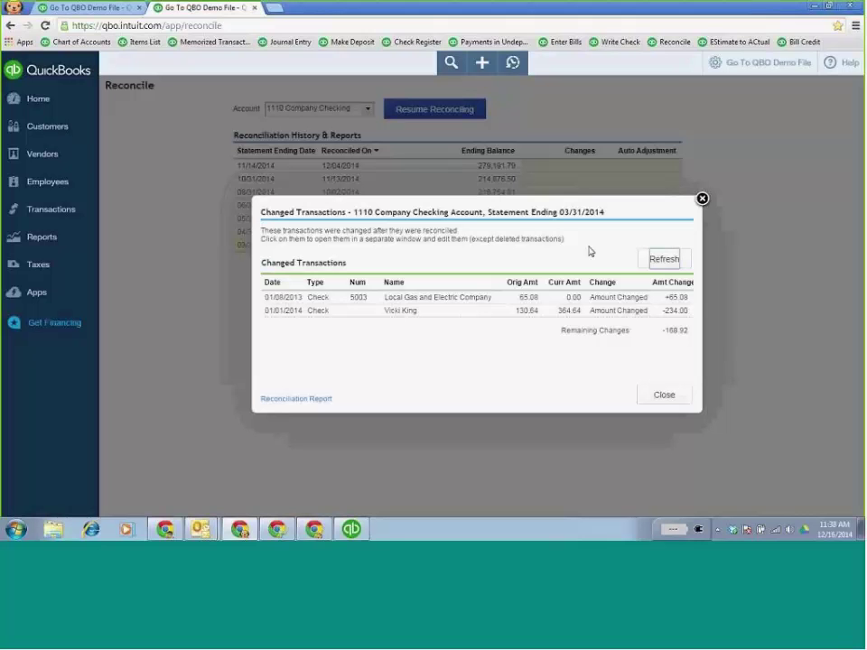
left_click(671, 401)
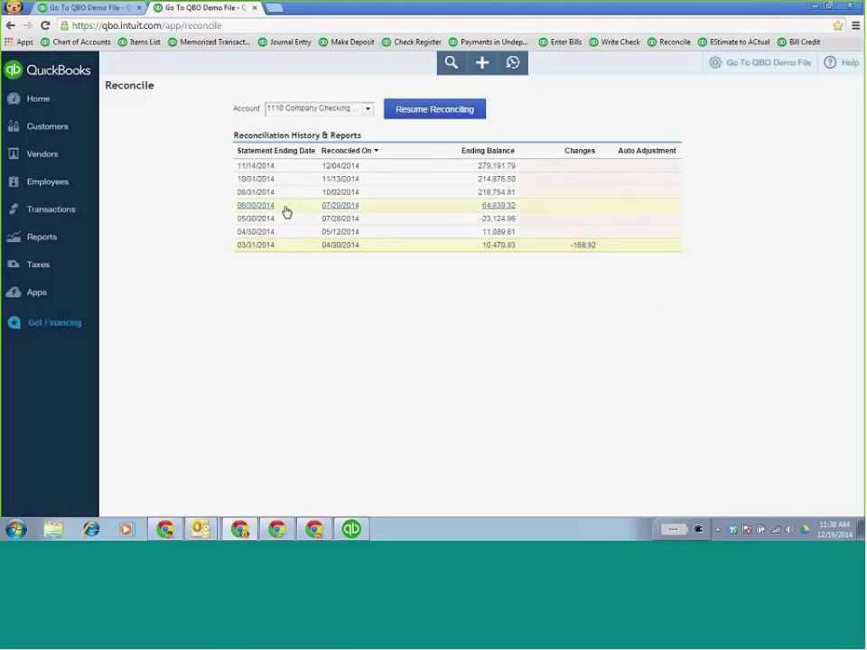
left_click(263, 170)
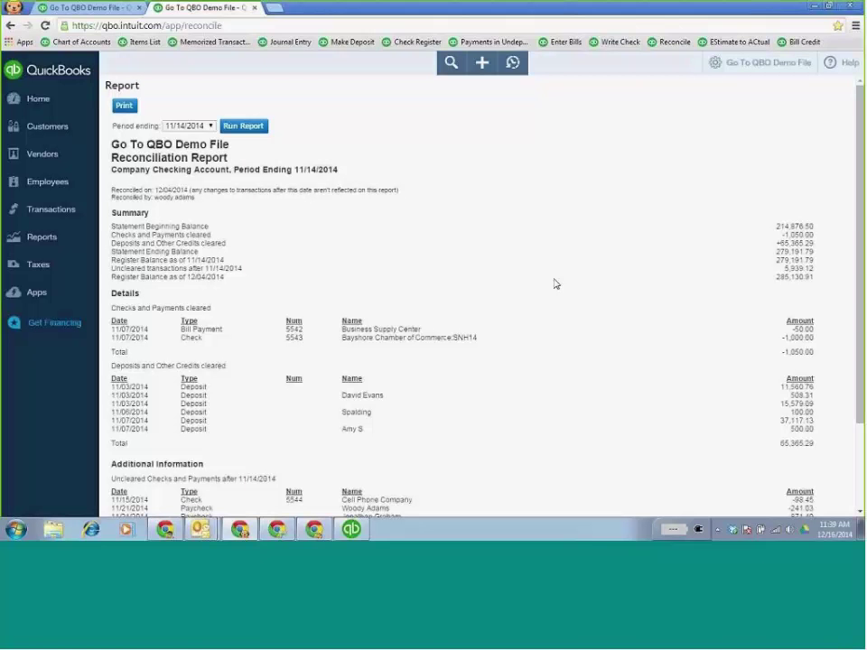
Find Transaction List by Date among the Accountant Reports and open its customization options
left_click(39, 238)
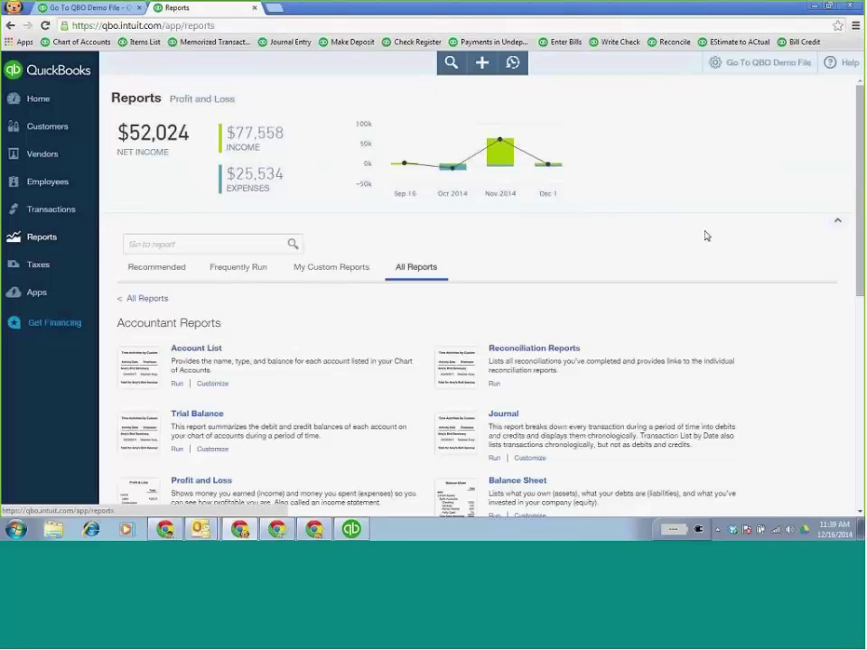
left_click(147, 299)
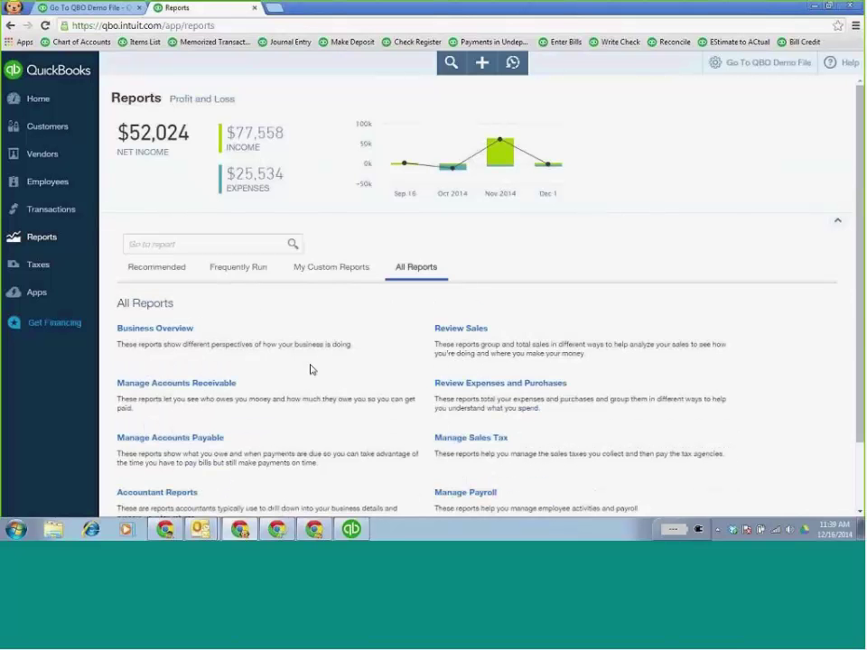
scroll(301, 395, "down", 1)
left_click(189, 432)
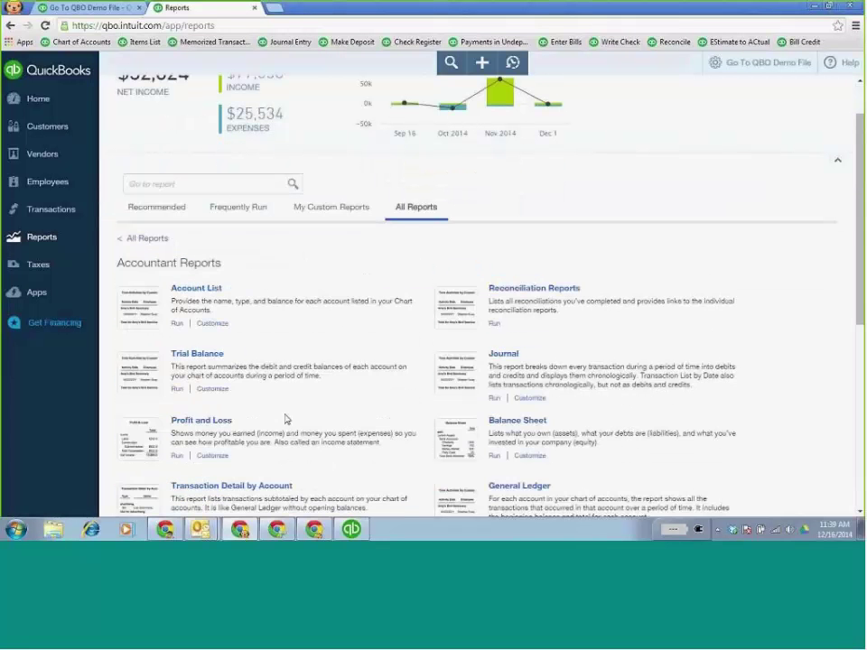
scroll(339, 390, "down", 4)
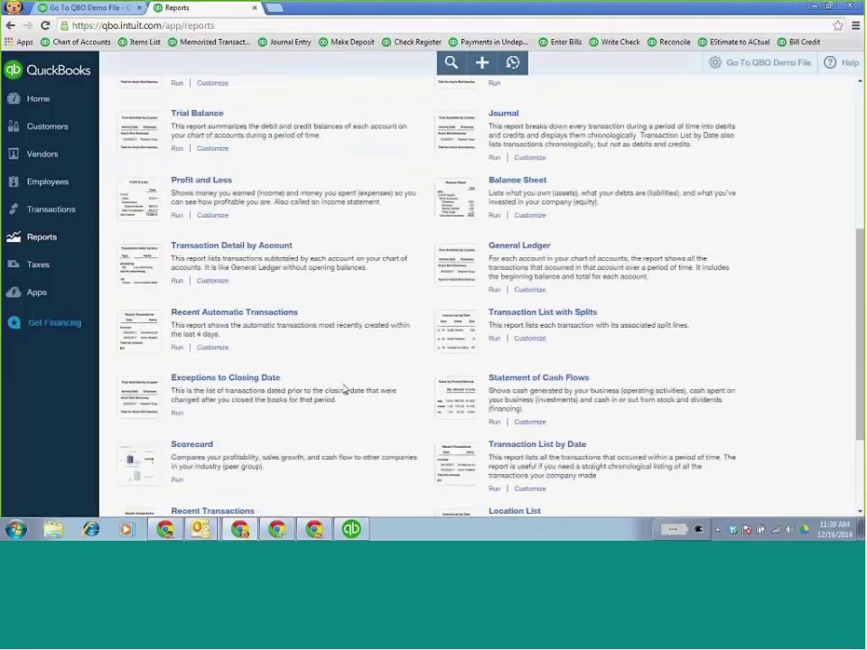
left_click(537, 493)
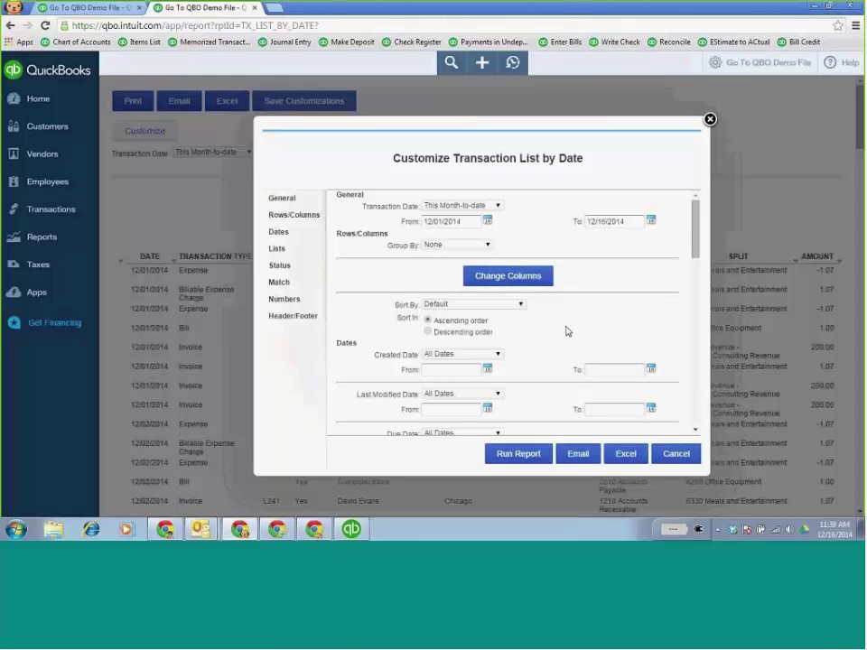
Filter the Transaction List by Date report to the memo "Reconcile Adjustment" and run it
scroll(568, 310, "down", 1)
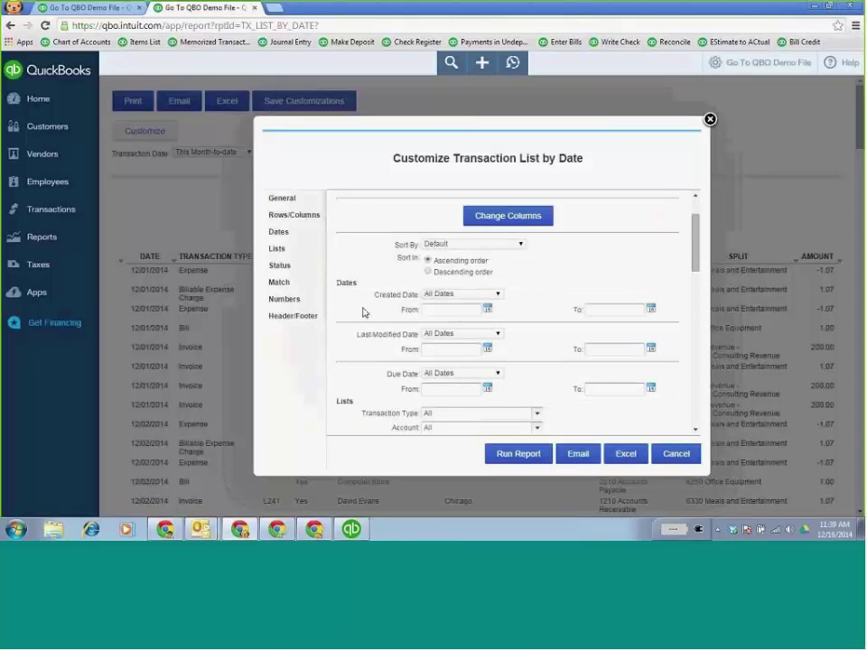
left_click(280, 284)
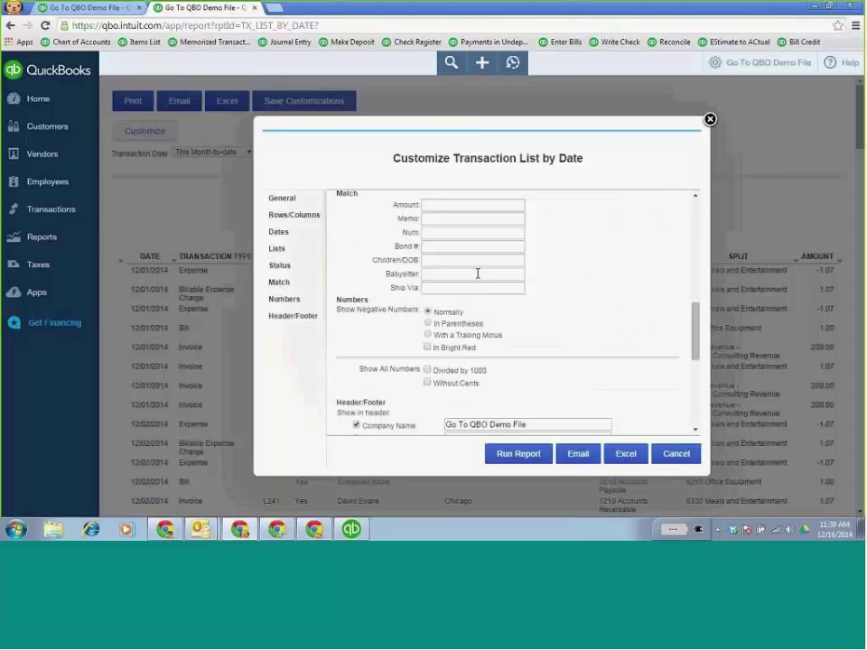
left_click(438, 219)
type("REcor")
type("cile Admu")
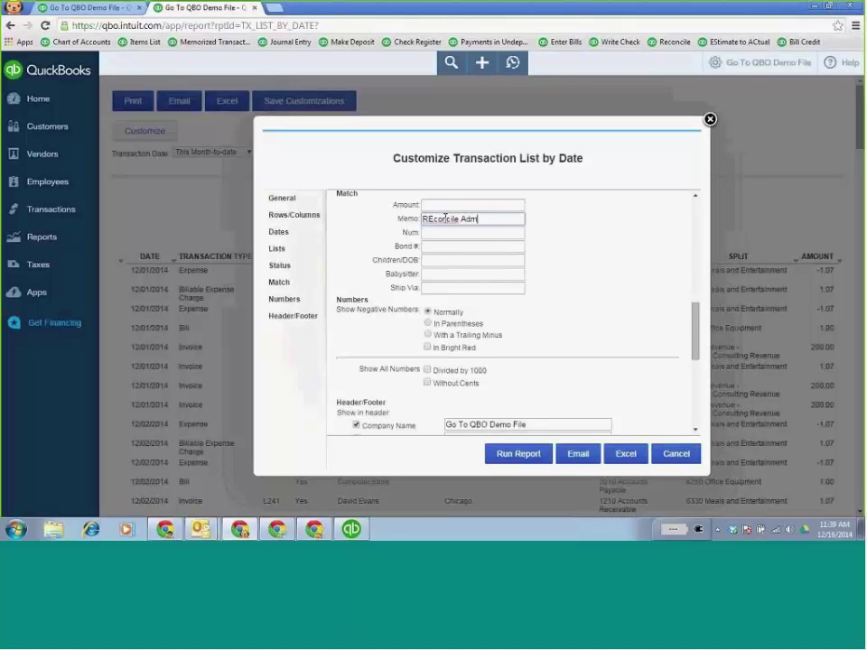
key("BackSpace")
key("BackSpace")
type("justment")
left_click(431, 219)
left_click(433, 221)
key("BackSpace")
type("e")
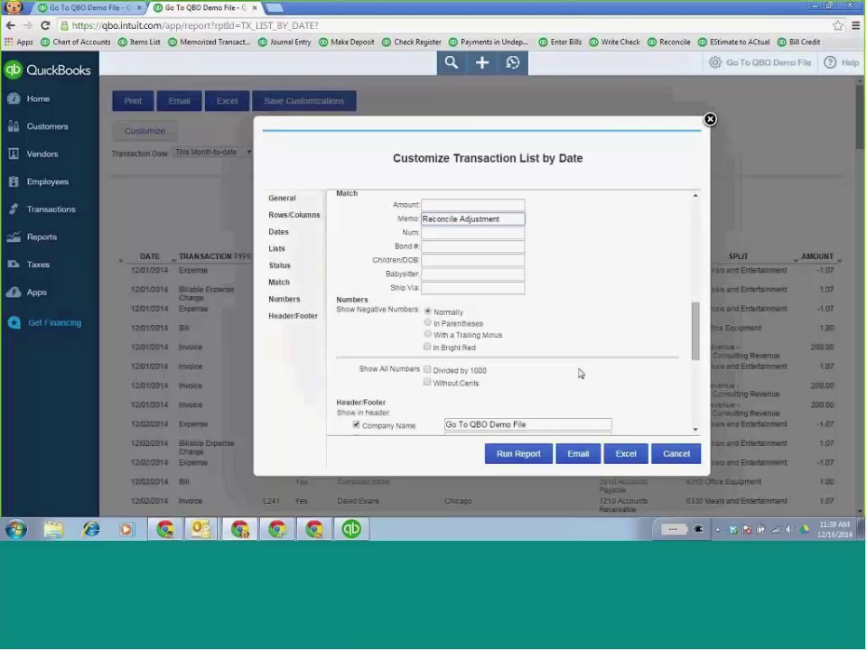
left_click(522, 458)
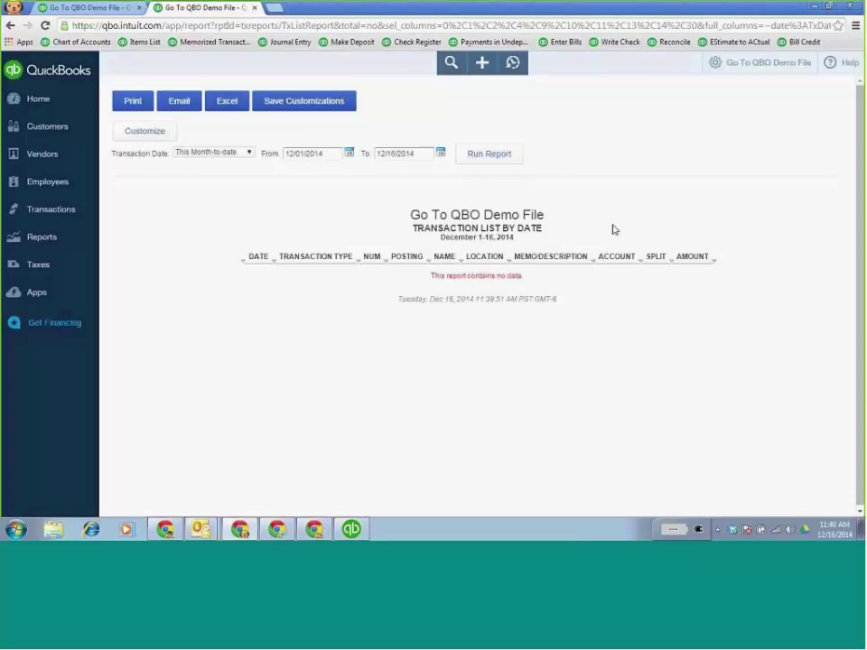
Go from the bank register tab to the Reconcile page and resume reconciling the 1110 Company Checking Account
left_click(106, 8)
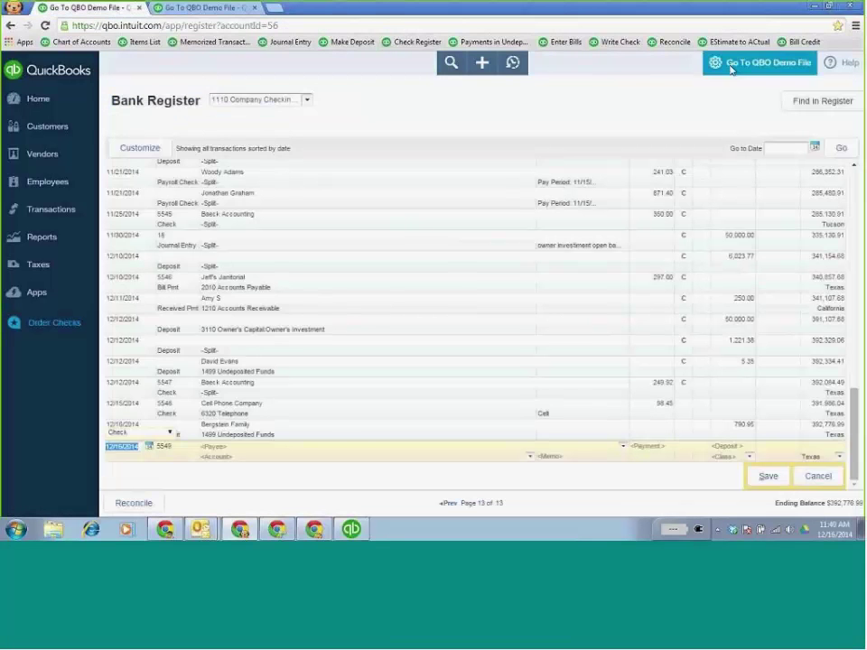
left_click(775, 63)
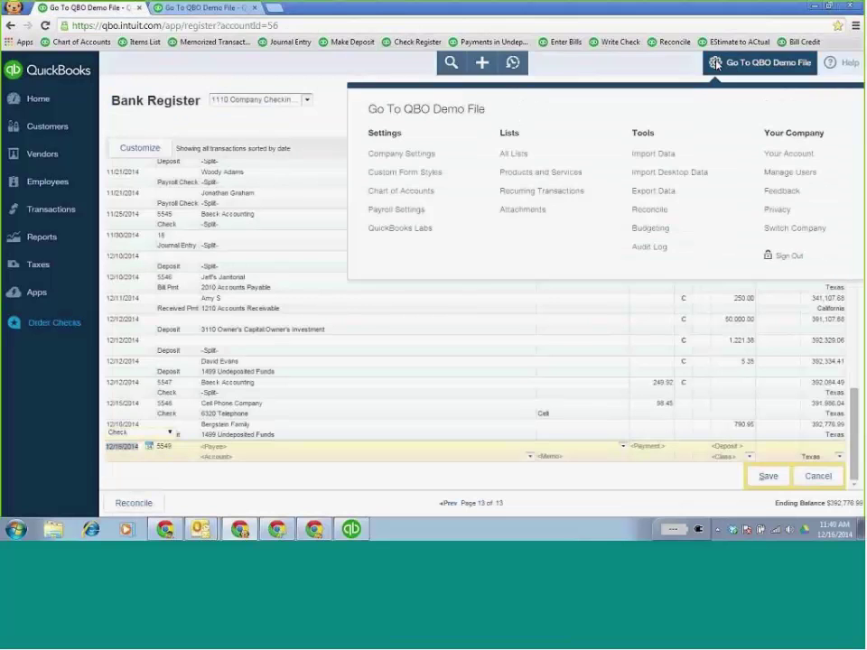
left_click(662, 213)
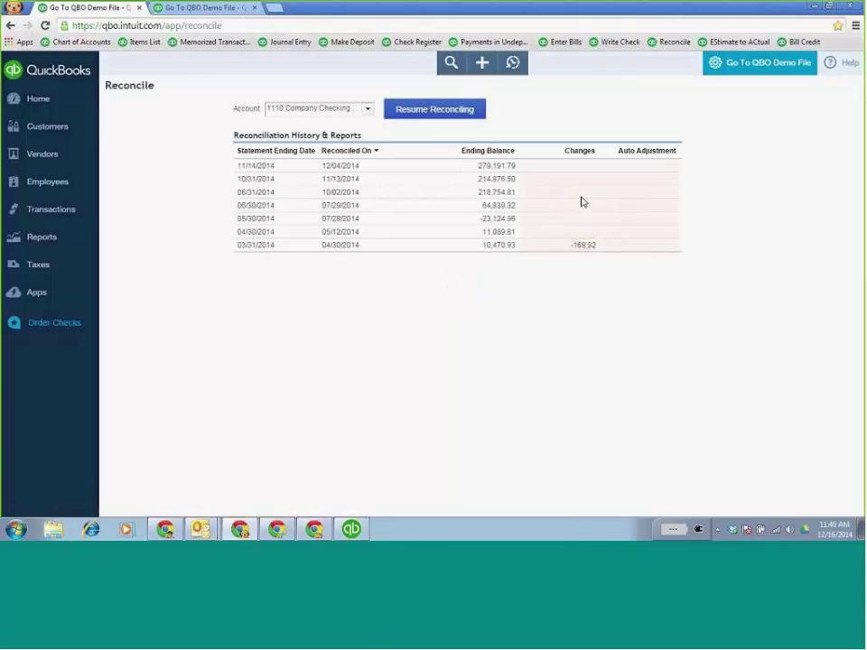
left_click(435, 112)
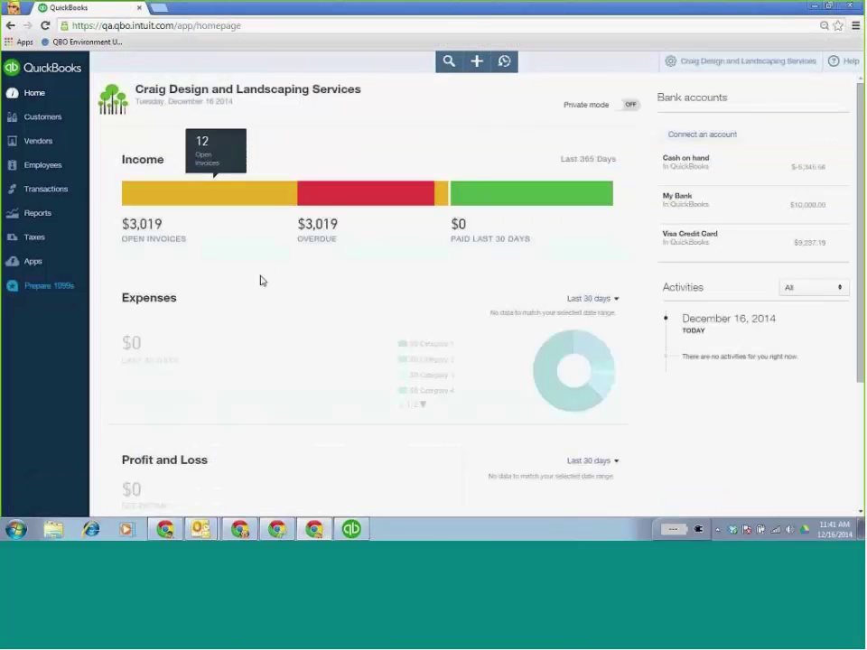
Open the Reports page for Craig Design and Landscaping Services and switch to the Go To QBO Demo File browser window
left_click(56, 216)
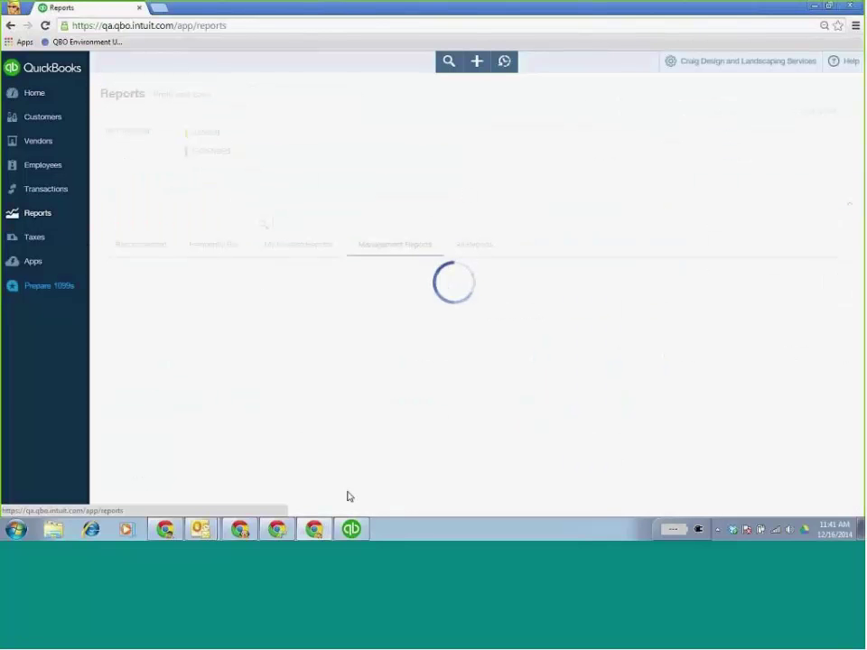
mouse_move(281, 534)
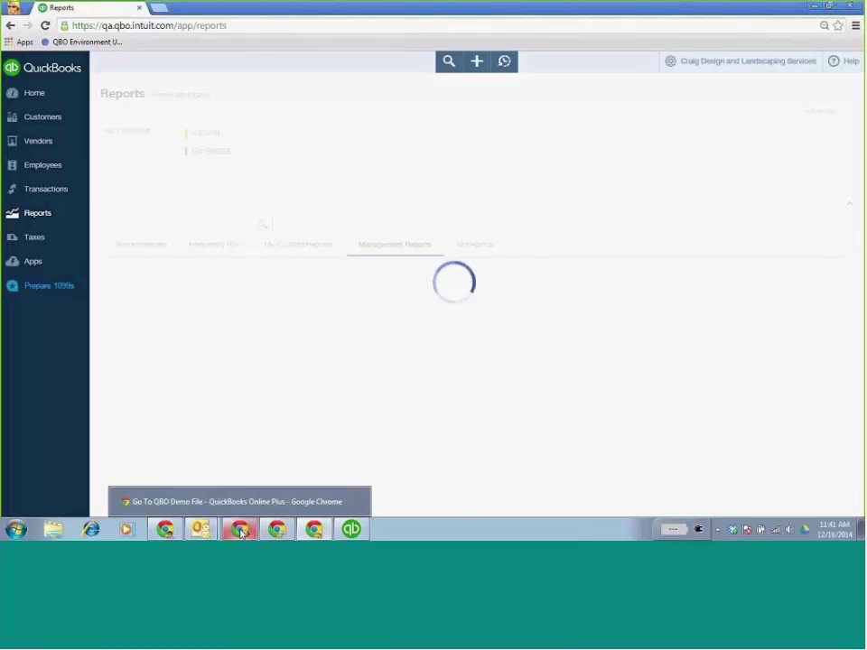
left_click(240, 530)
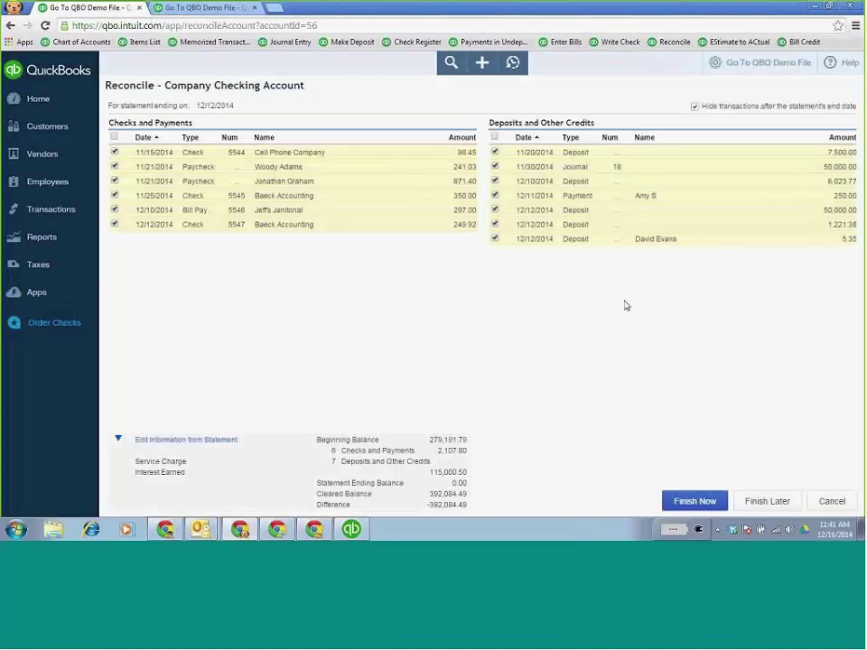
Close the demo file's second browser tab and open the Sales Transactions page
left_click(256, 10)
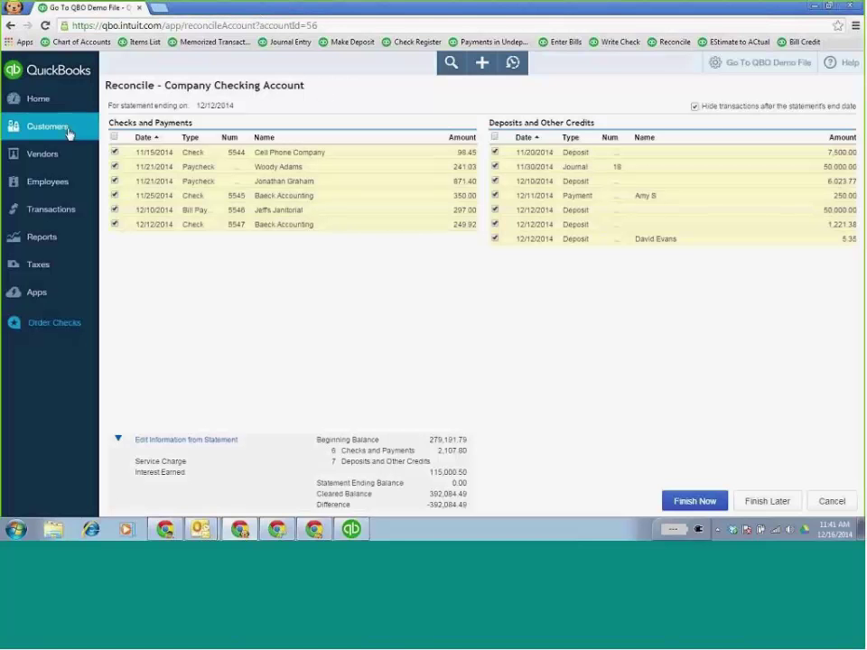
mouse_move(51, 209)
left_click(36, 250)
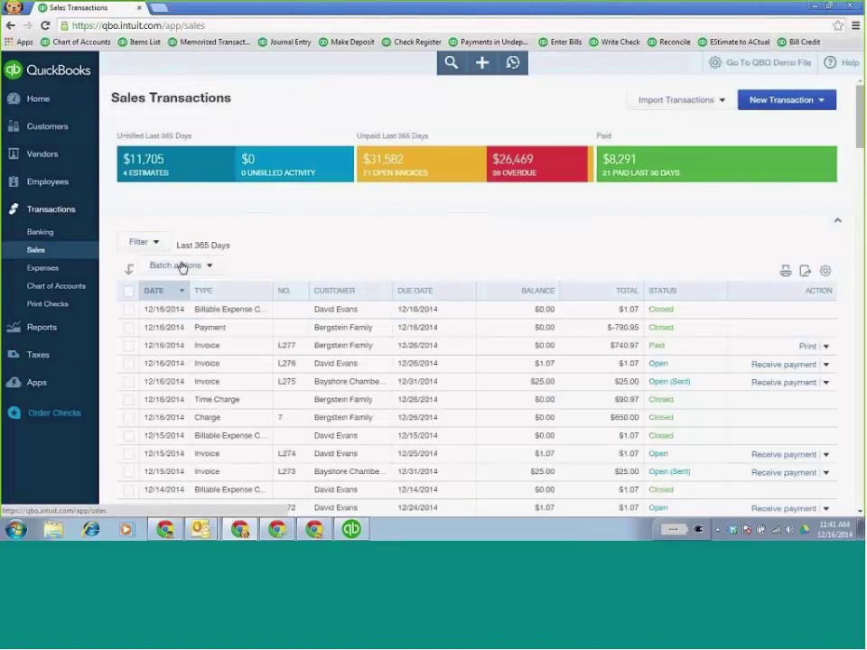
Switch to QuickBooks Desktop, reduce its window beneath the online money bar, and open the Income Tracker
left_click(351, 529)
left_click(829, 17)
left_click_drag(542, 237, 503, 205)
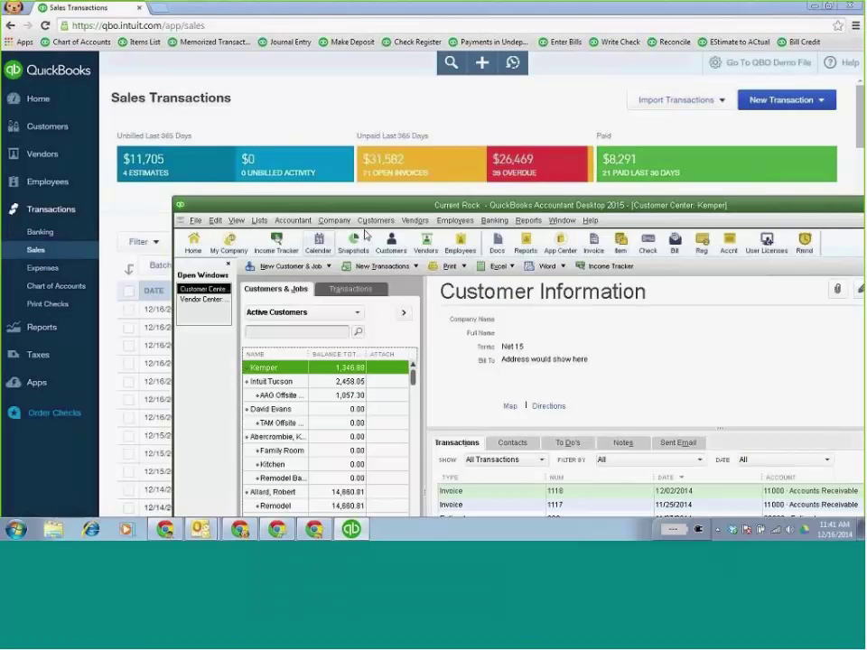
left_click(376, 221)
left_click(392, 420)
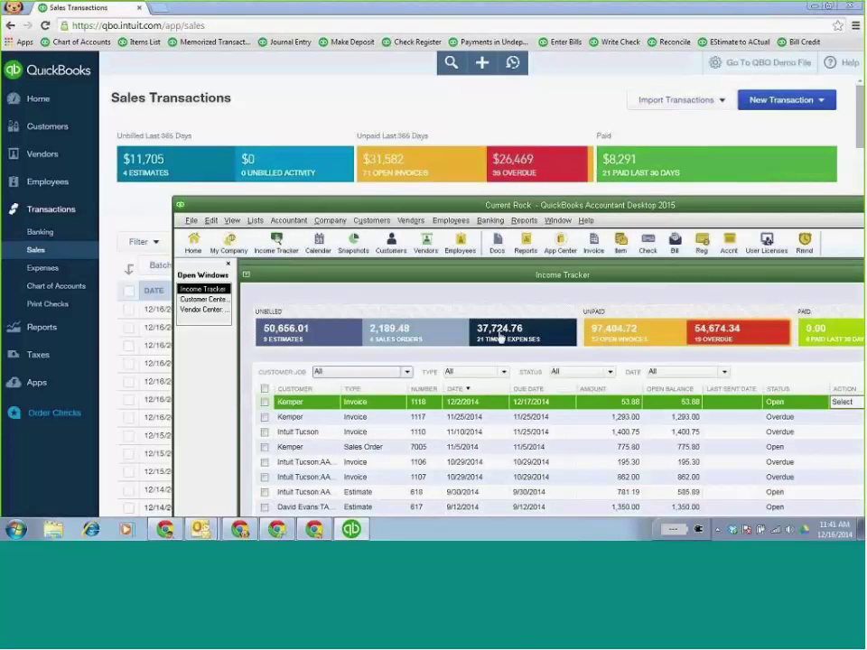
Switch QuickBooks Desktop to the Left Icon Bar layout and maximize the Income Tracker inside its window
left_click(233, 221)
left_click(262, 267)
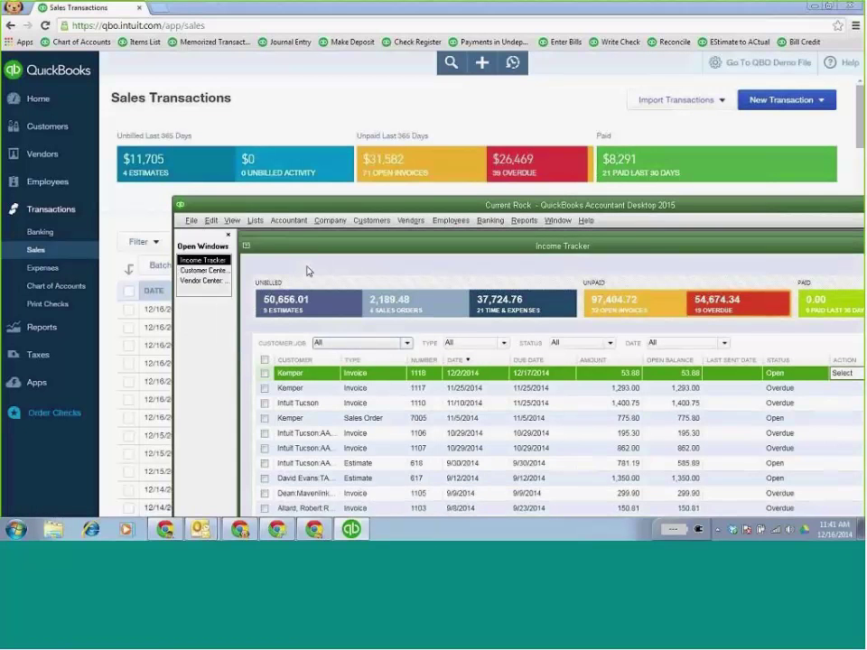
left_click_drag(462, 197, 327, 181)
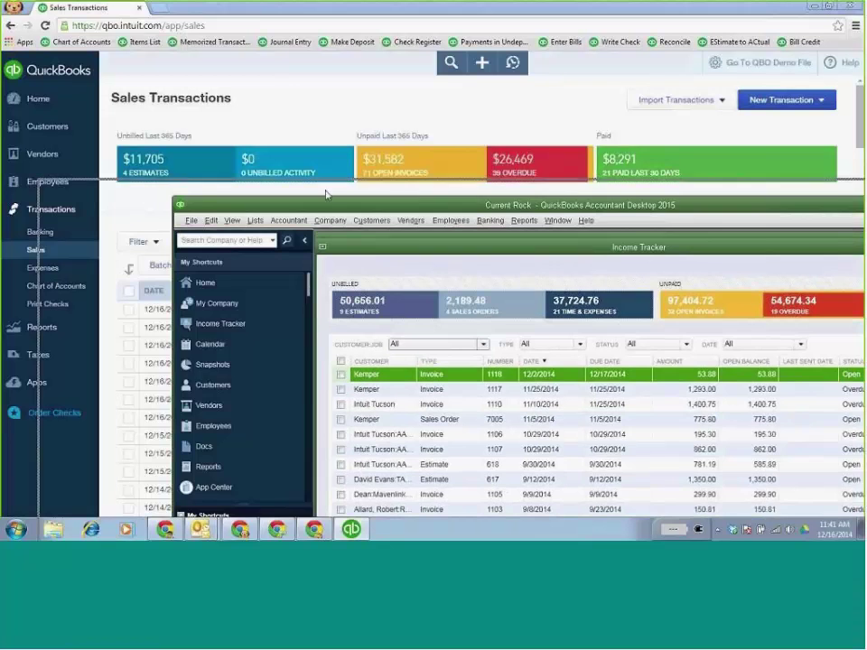
left_click(829, 229)
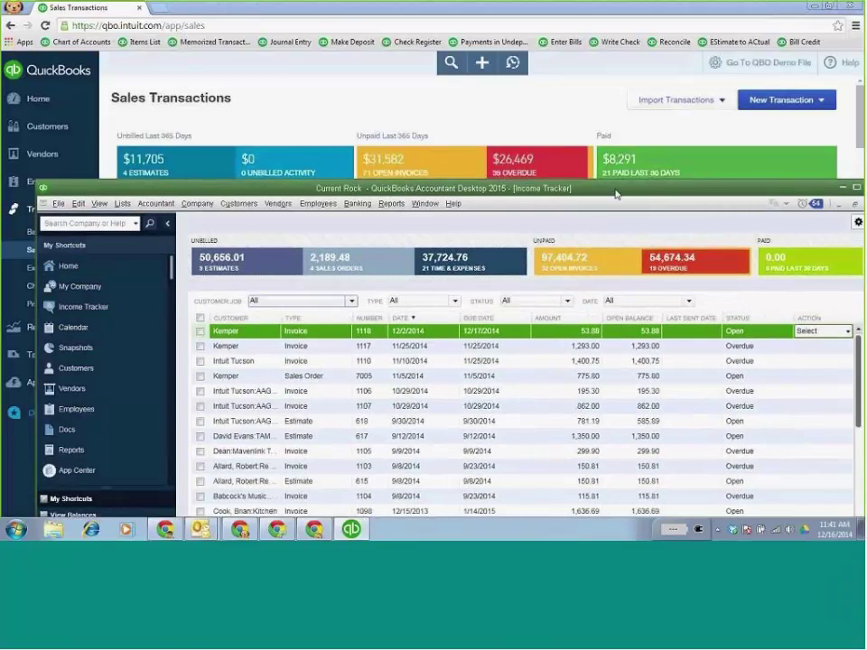
Compare the Desktop Income Tracker with the Sales Transactions money bar, and minimize QuickBooks Desktop to return to QuickBooks Online
left_click_drag(750, 286, 658, 237)
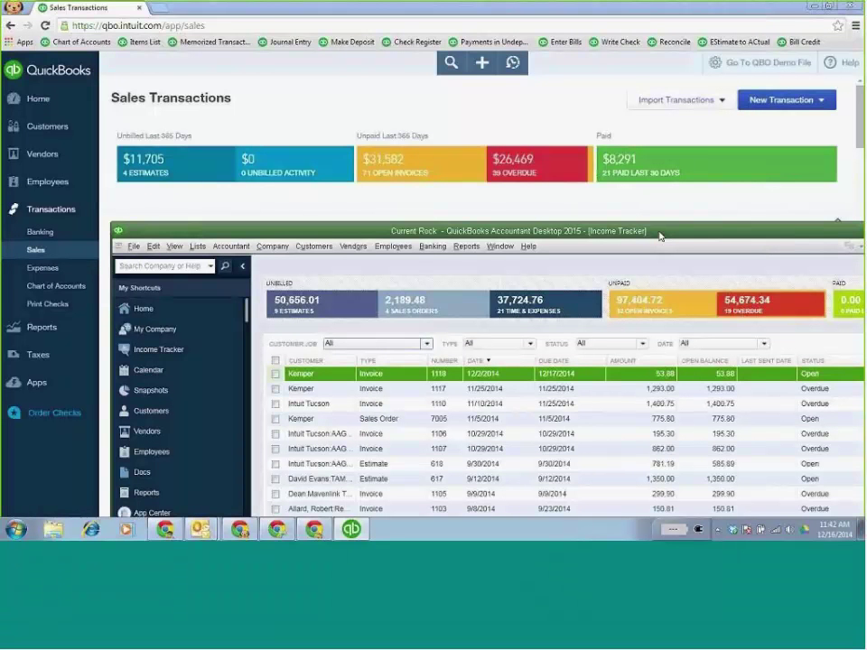
left_click_drag(660, 237, 511, 245)
left_click(768, 240)
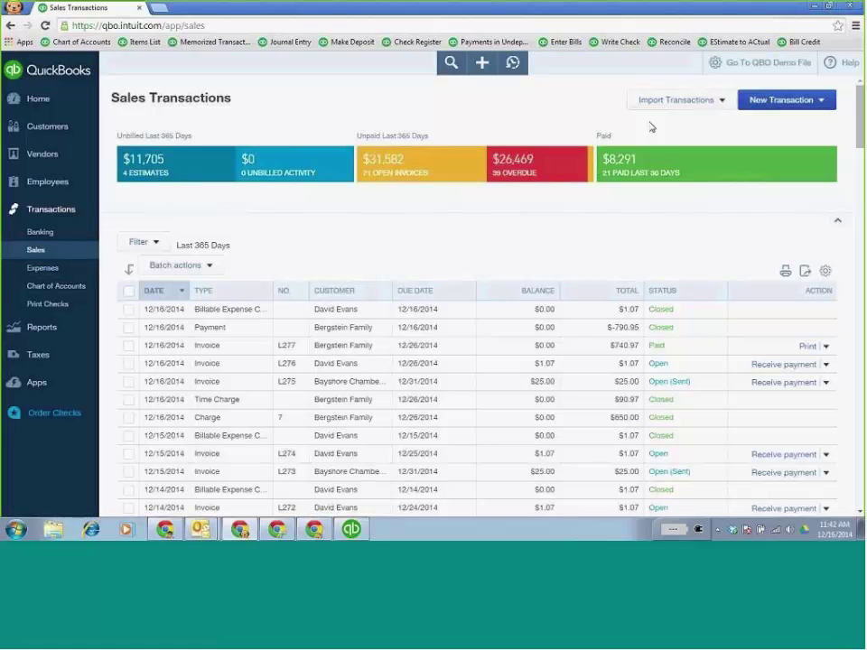
Create a new Delayed Charge for the family customer listed just above Bowden Imaging Systems
left_click(481, 65)
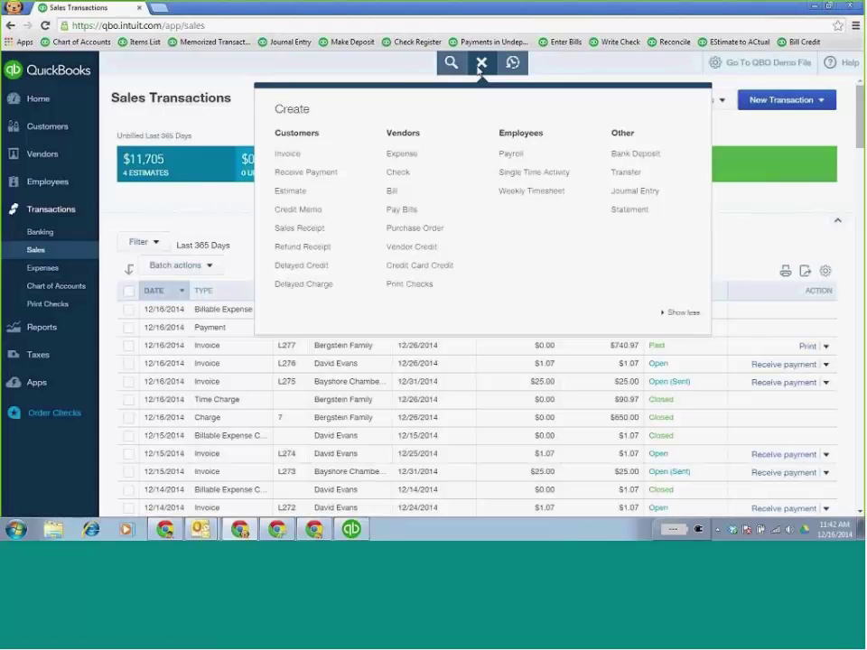
left_click(316, 286)
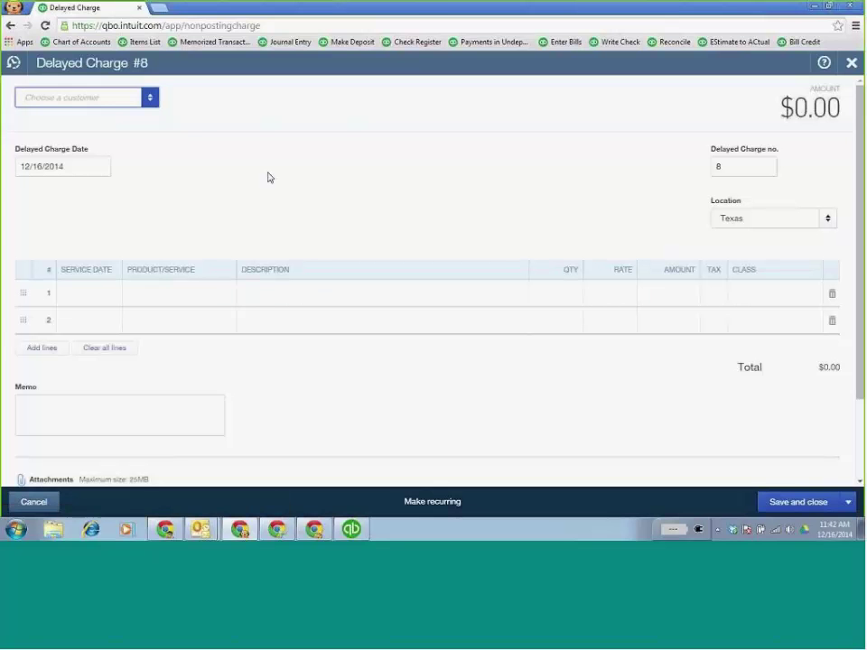
left_click(149, 103)
scroll(123, 226, "down", 2)
scroll(128, 229, "down", 2)
scroll(126, 219, "up", 1)
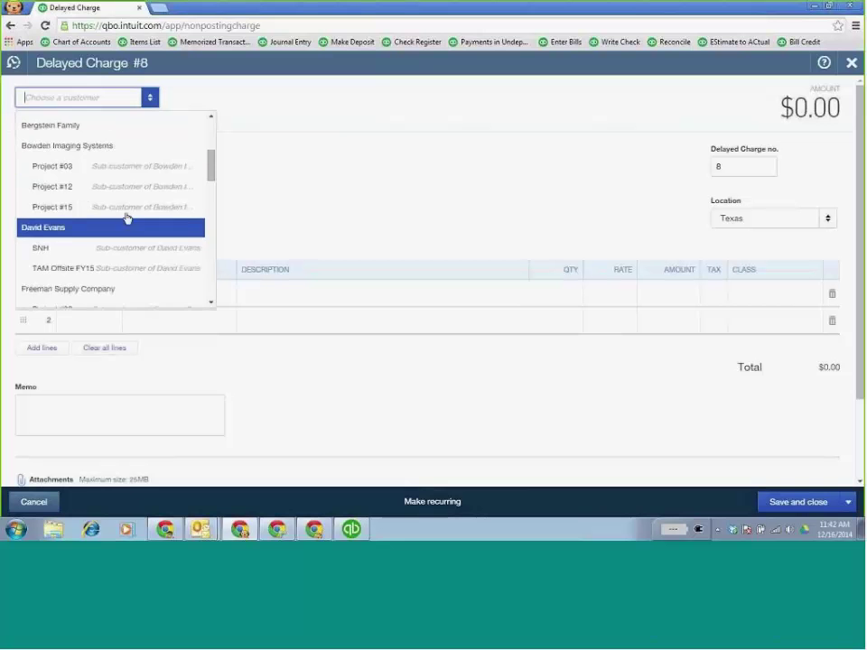
scroll(127, 208, "up", 3)
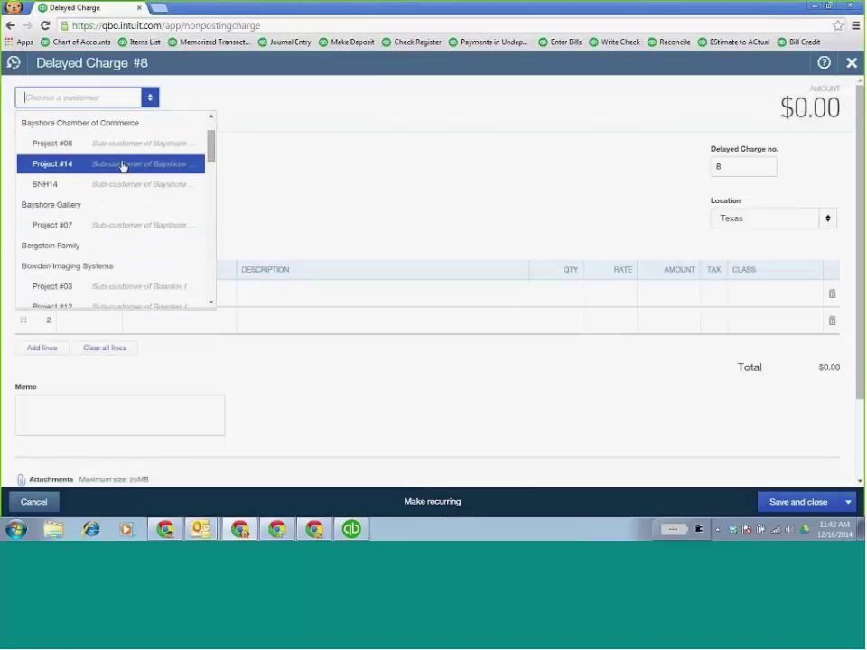
left_click(119, 247)
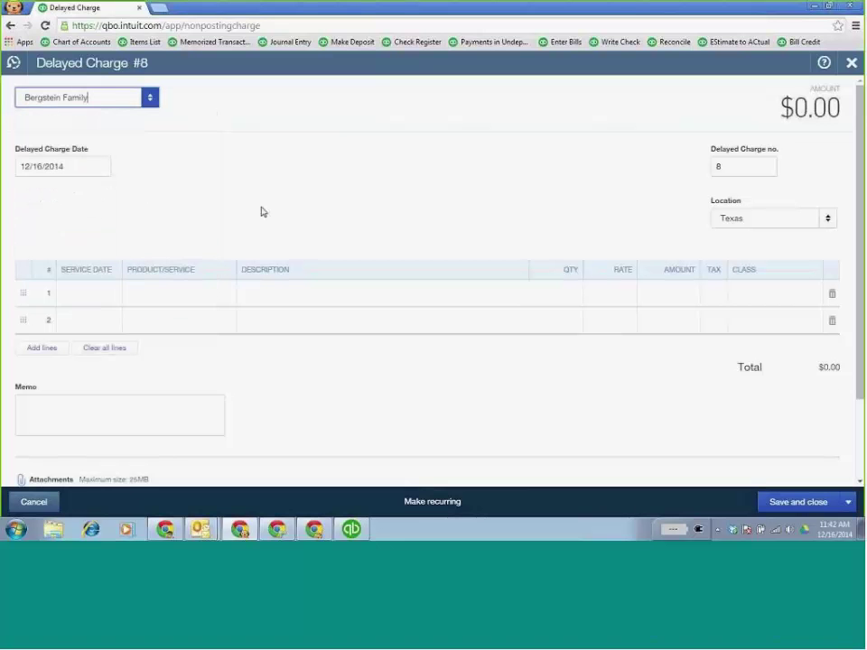
Set the service date to 12/16/2014 on the Accounting Consulting and Telephone Support lines
left_click(114, 298)
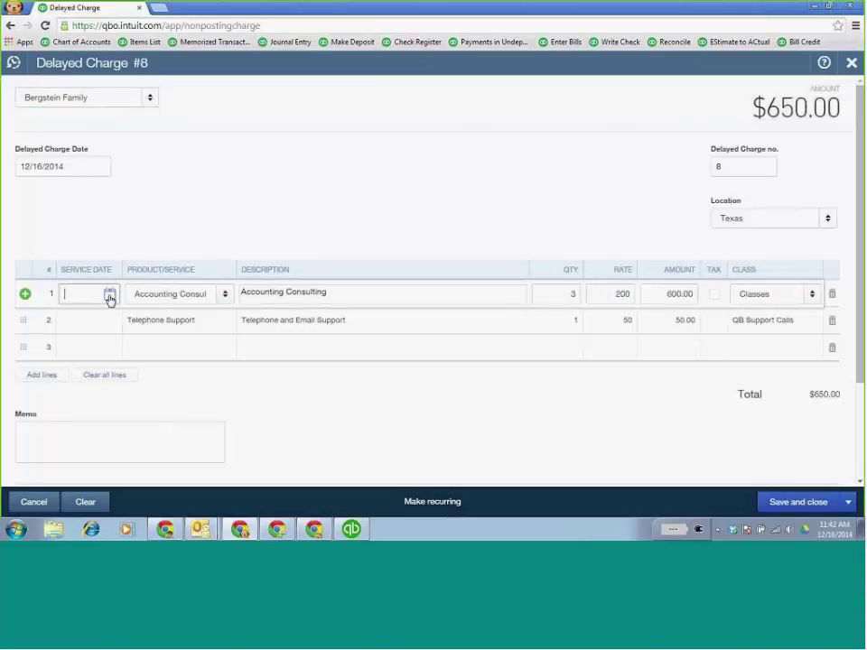
left_click(109, 295)
left_click(111, 393)
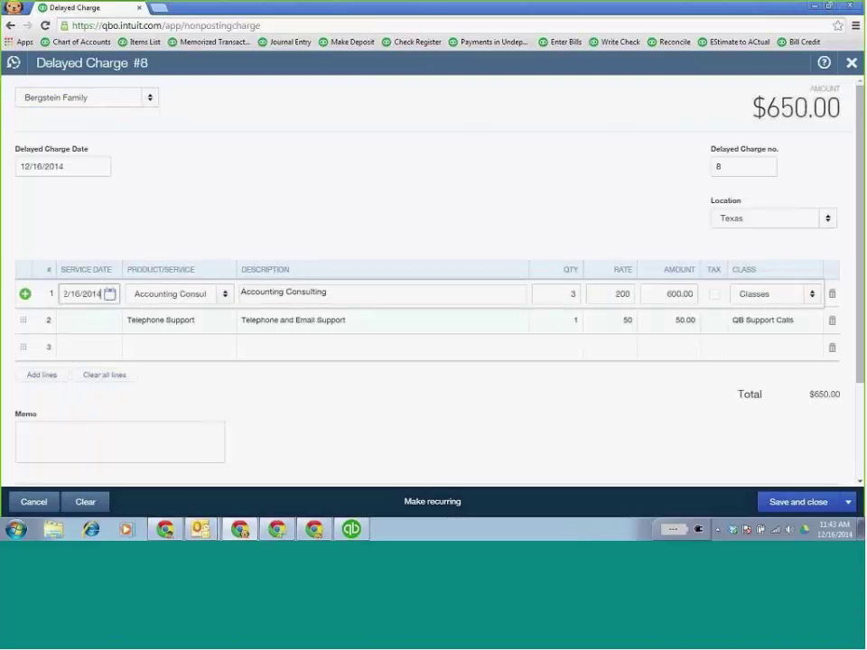
left_click(108, 321)
left_click(110, 321)
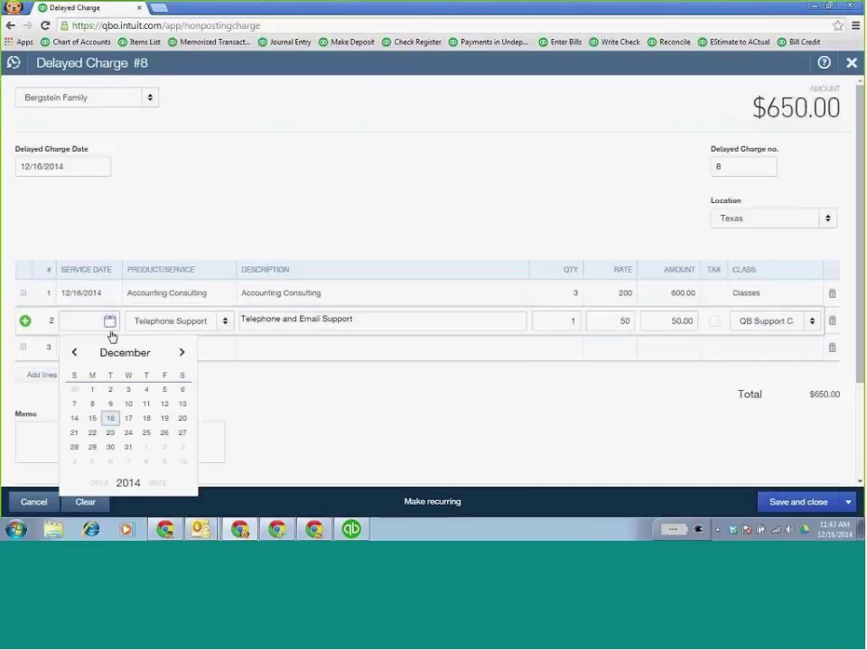
left_click(110, 418)
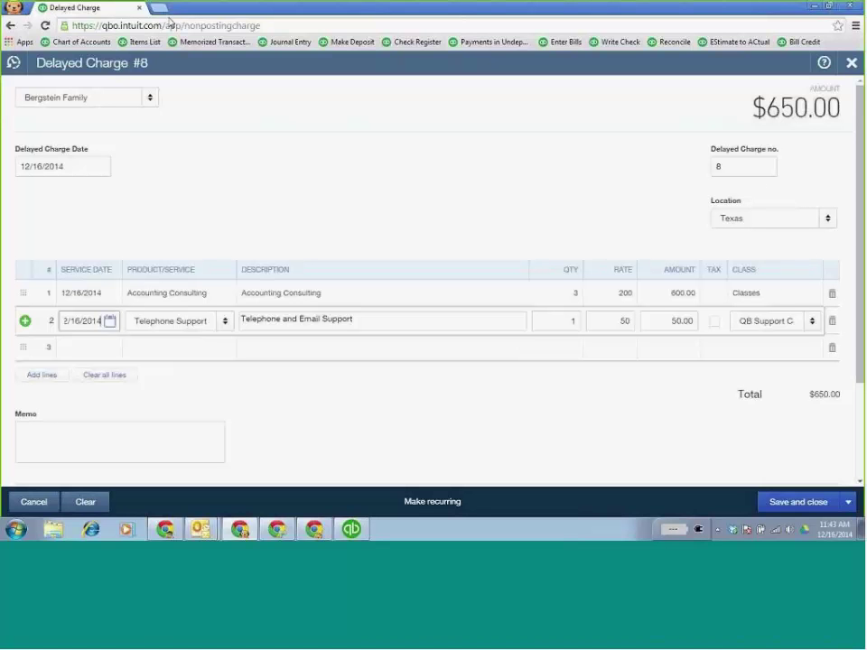
Duplicate the Delayed Charge browser tab and close the blank charge form in the copy
right_click(95, 9)
left_click(154, 46)
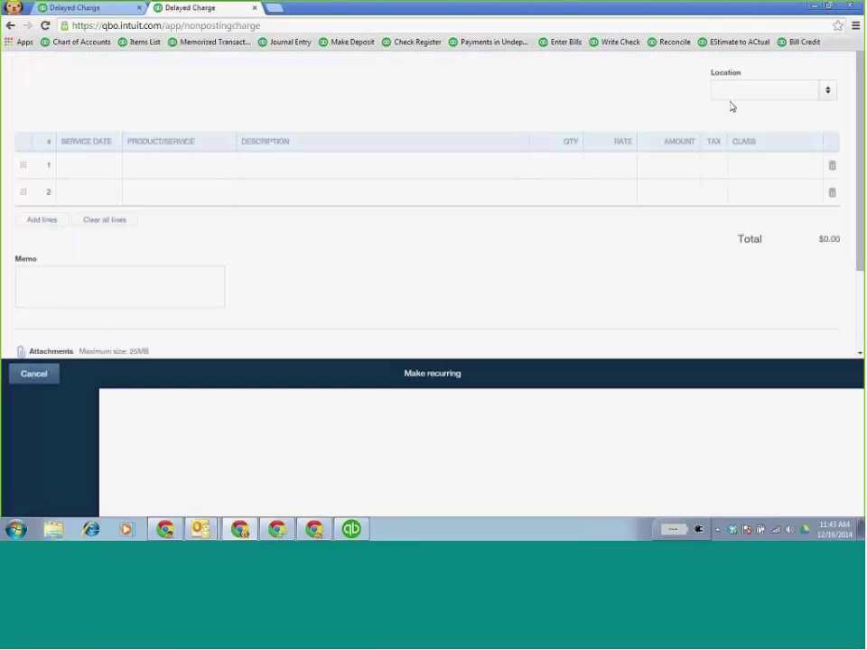
left_click(852, 63)
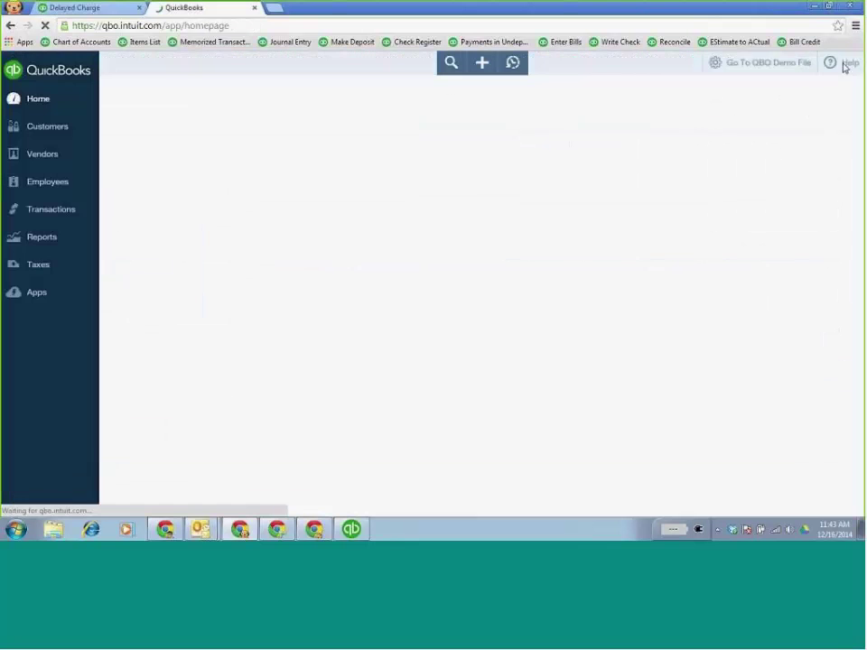
Open Company Settings and expand Categories to examine the class and location tracking options
left_click(732, 63)
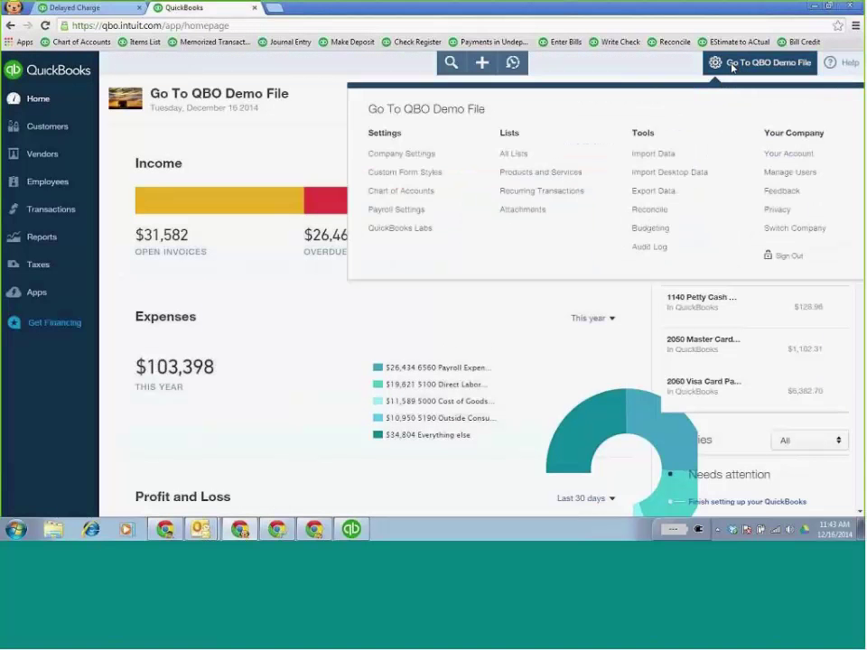
left_click(417, 154)
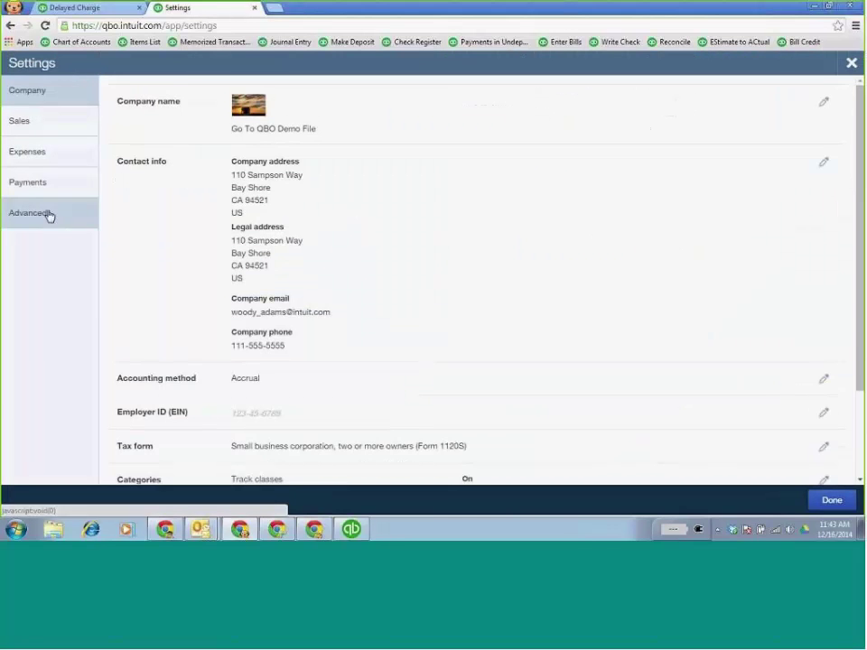
scroll(400, 259, "down", 1)
scroll(298, 316, "down", 1)
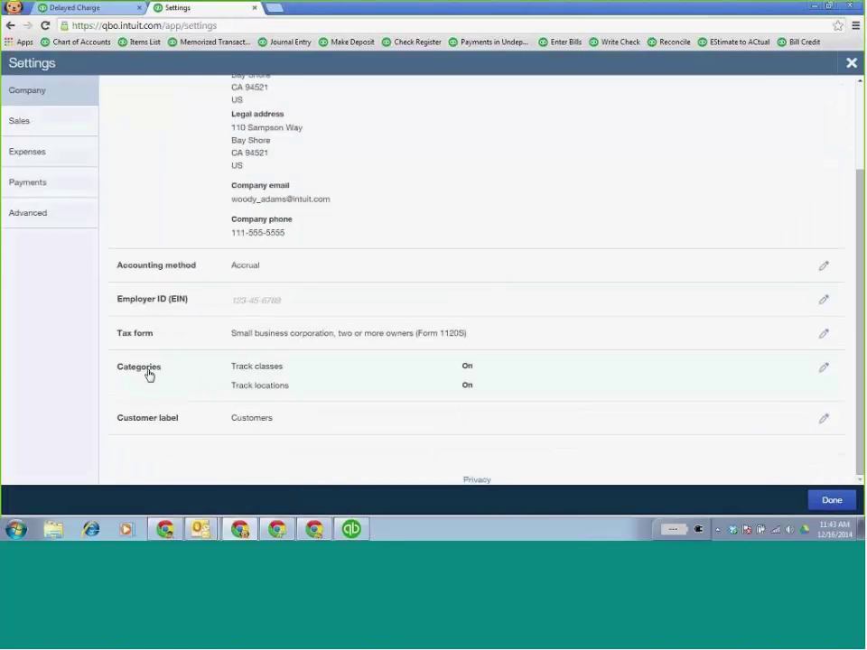
left_click(824, 366)
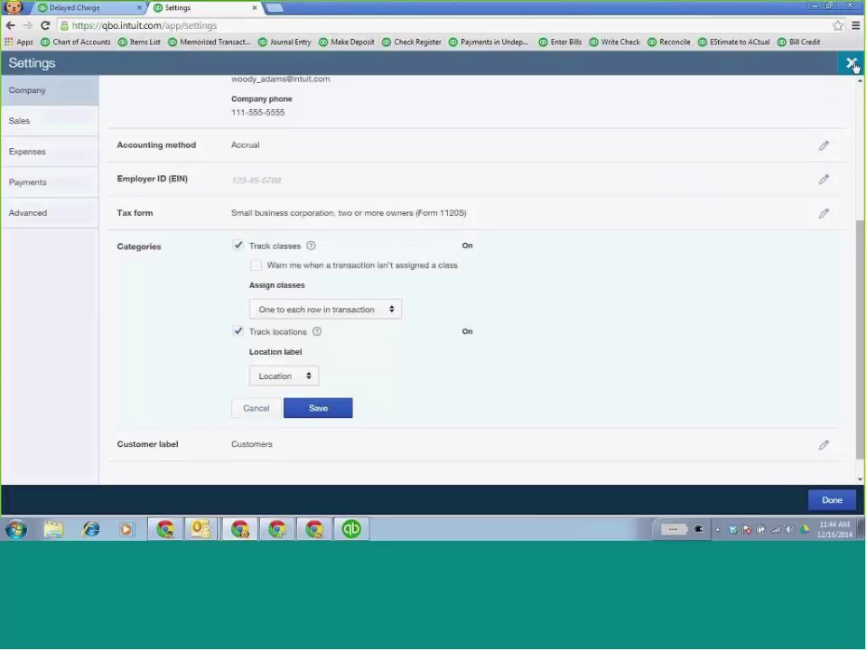
Expand Automation in the Advanced settings to examine the options for invoicing unbilled activity and copying estimates
left_click(33, 215)
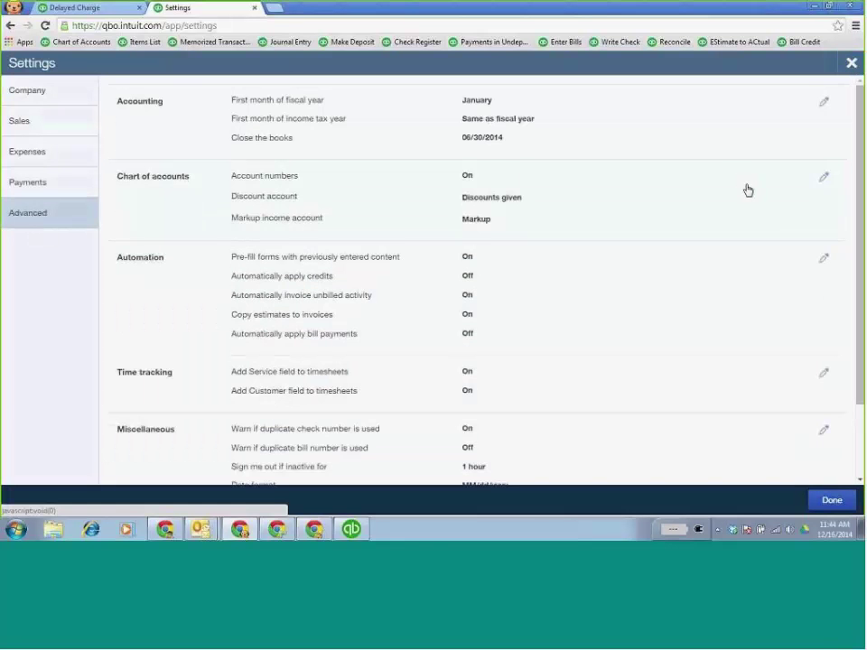
scroll(651, 193, "down", 3)
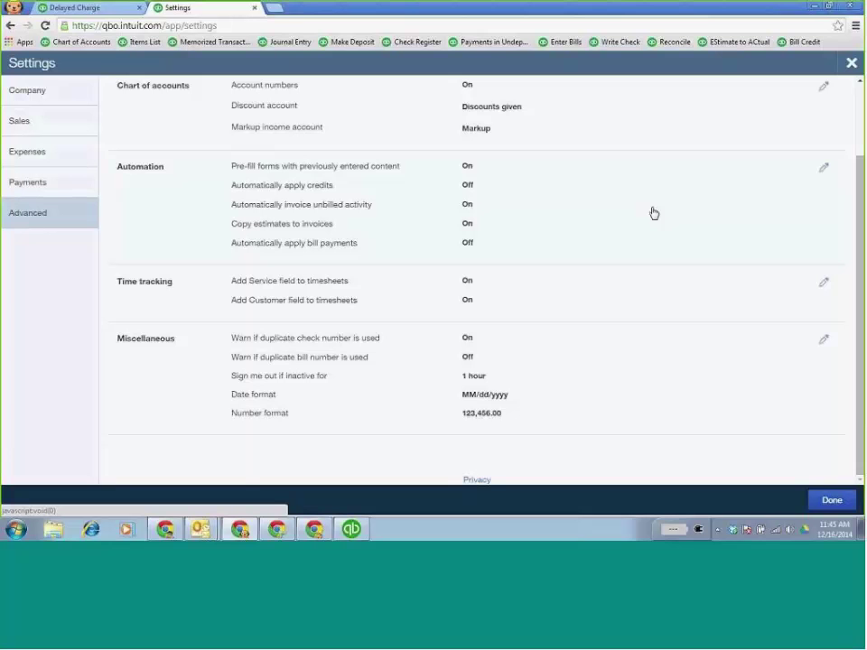
left_click(823, 168)
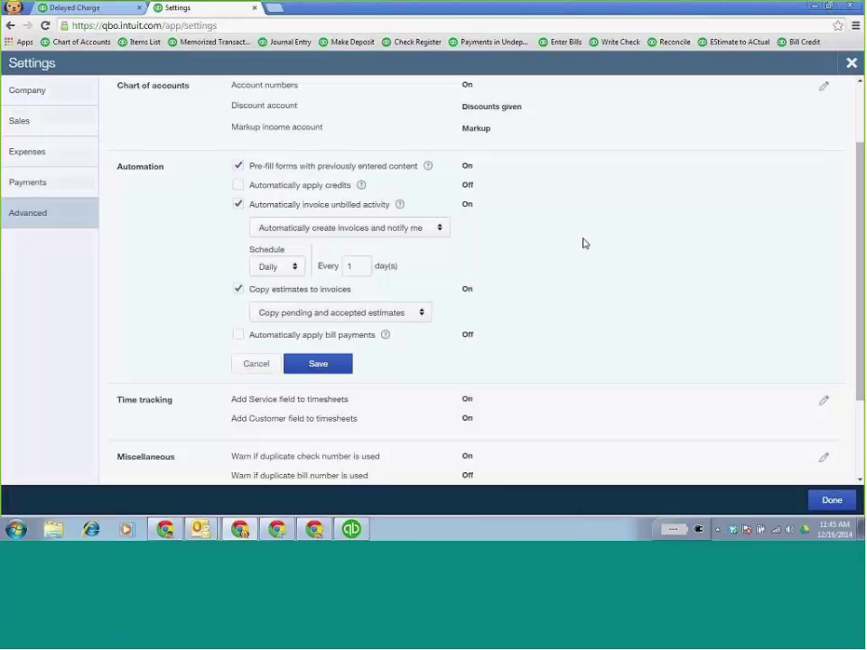
Examine the billable expense and default markup options in the Bills and expenses settings, and close Settings
left_click(46, 157)
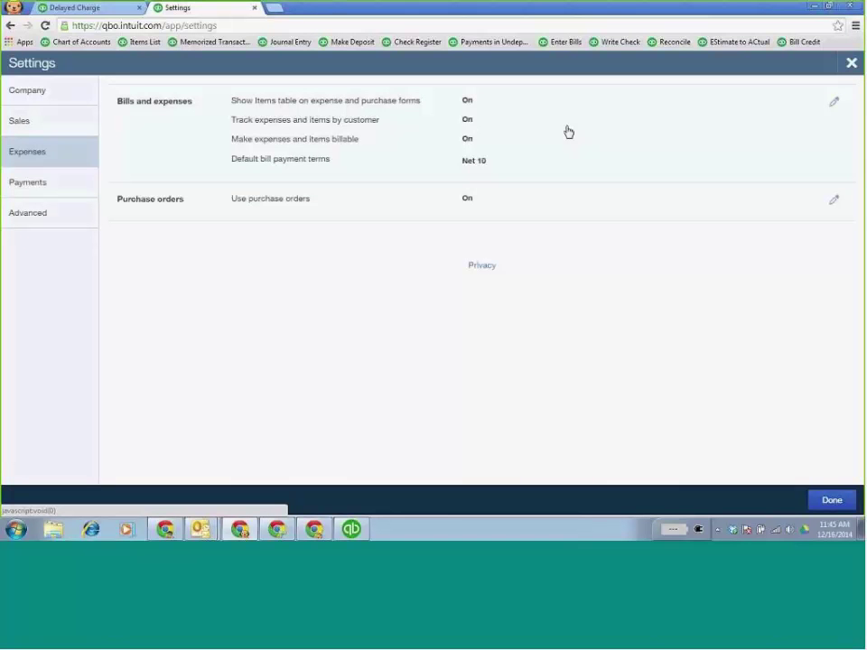
left_click(834, 103)
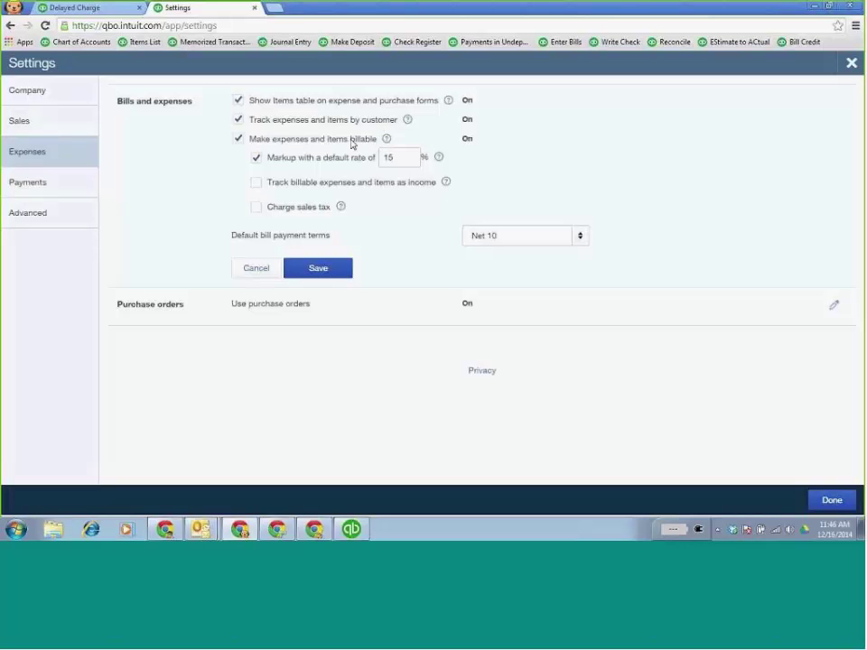
double_click(391, 158)
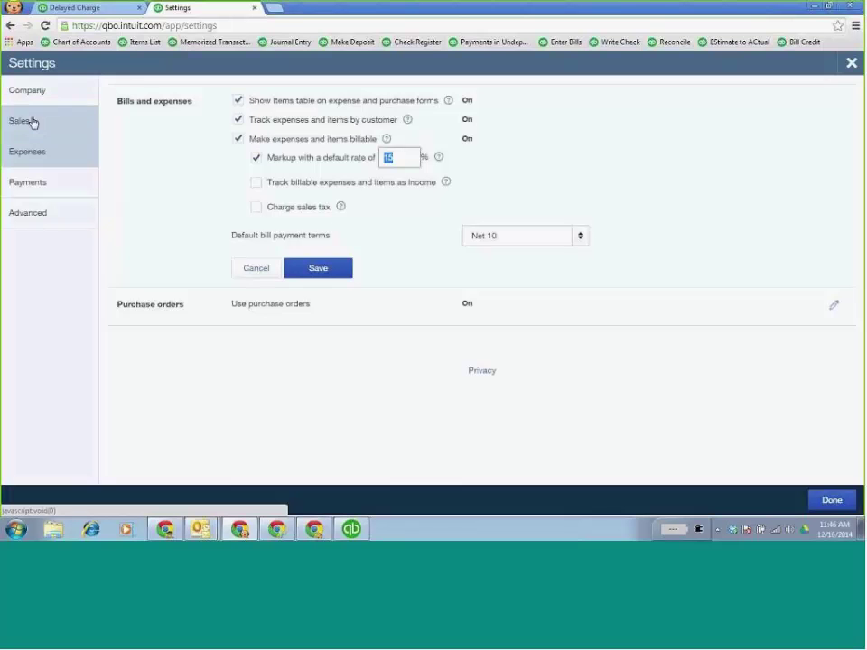
left_click(851, 64)
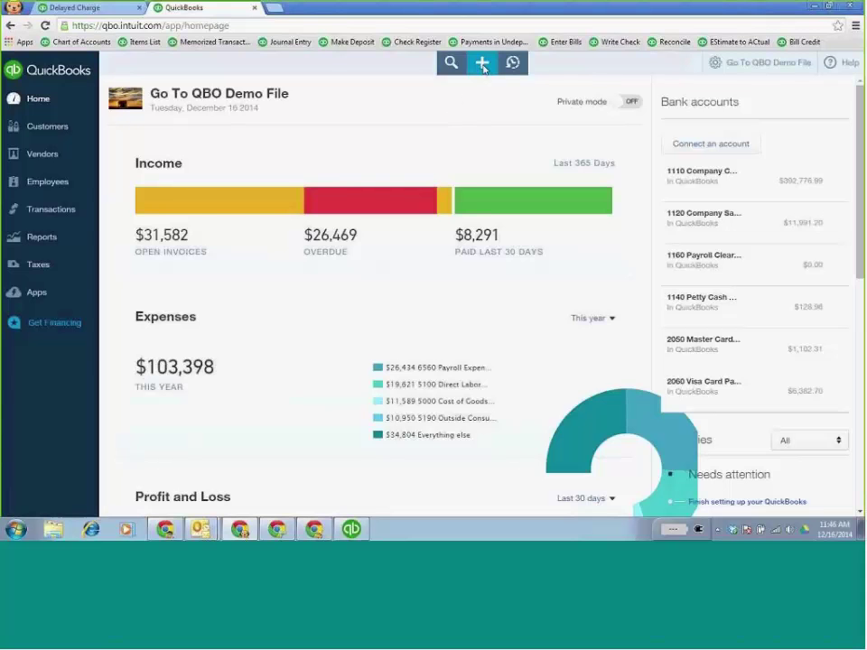
Return to the original Delayed Charge tab, and save and close the charge
key("ctrl+shift+Tab")
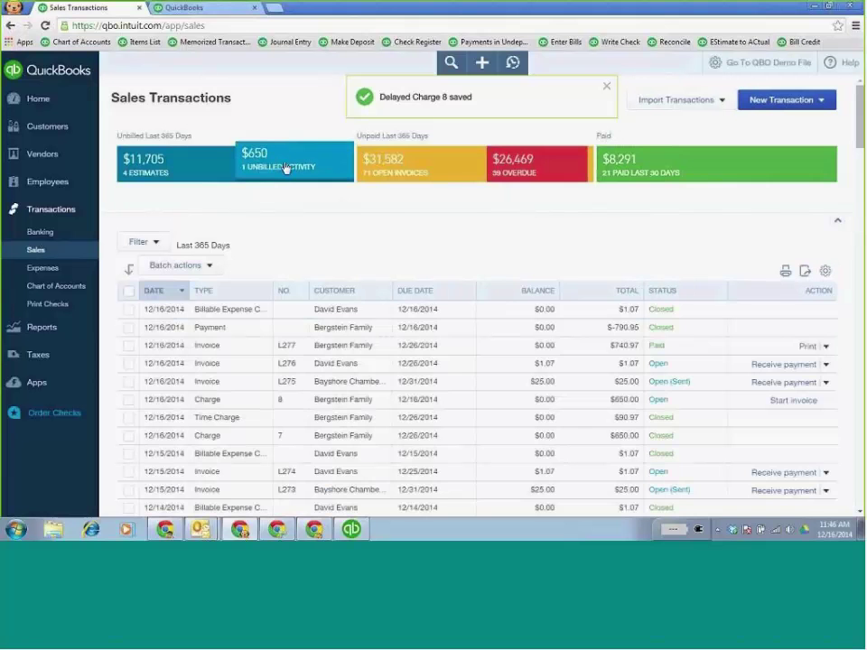
Filter the sales transactions to unbilled activity, and close the extra QuickBooks browser tab
left_click(298, 167)
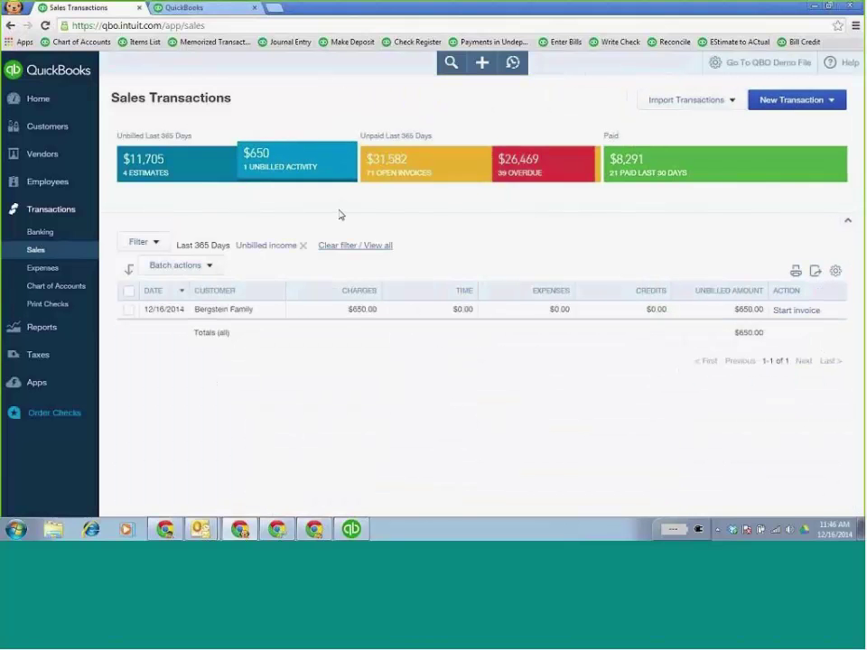
left_click(203, 10)
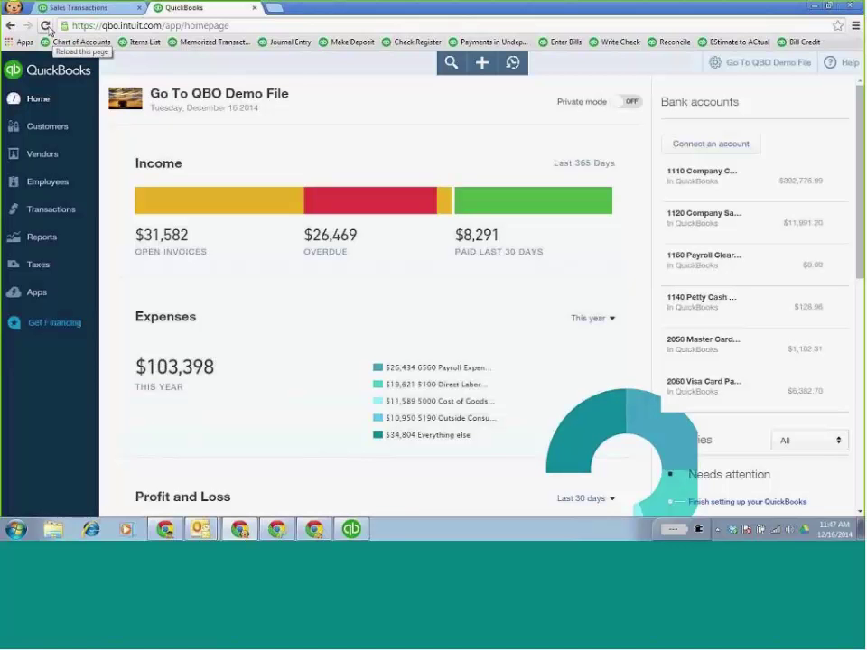
key("ctrl+w")
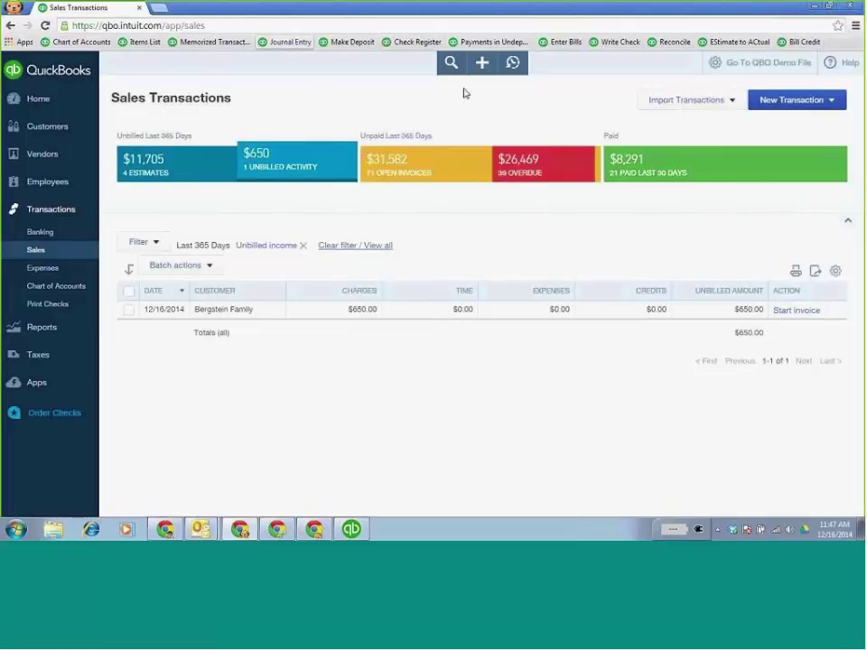
Open the Weekly Timesheet to examine its customer, service, class, location and billable rate fields, and close it
left_click(483, 63)
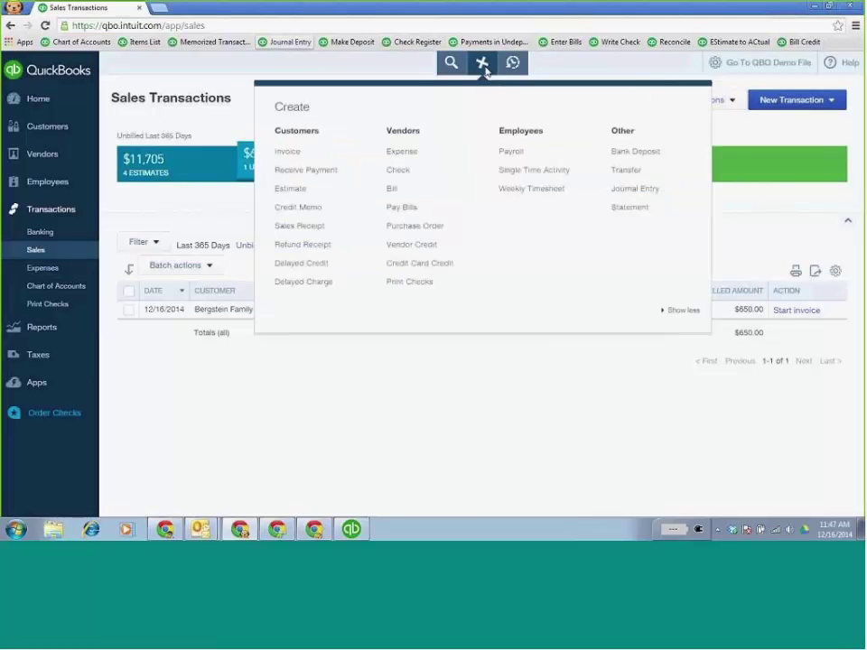
left_click(545, 192)
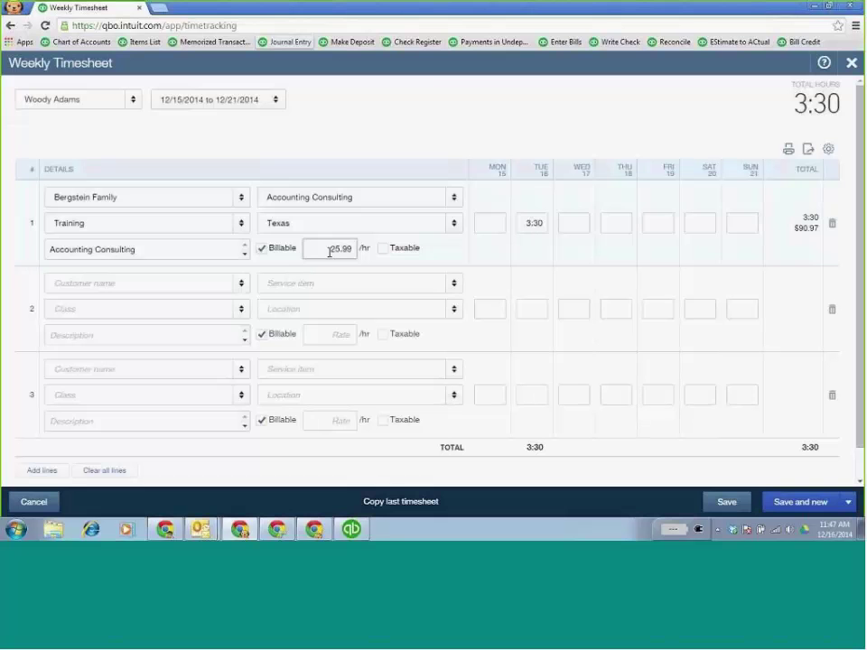
left_click(852, 63)
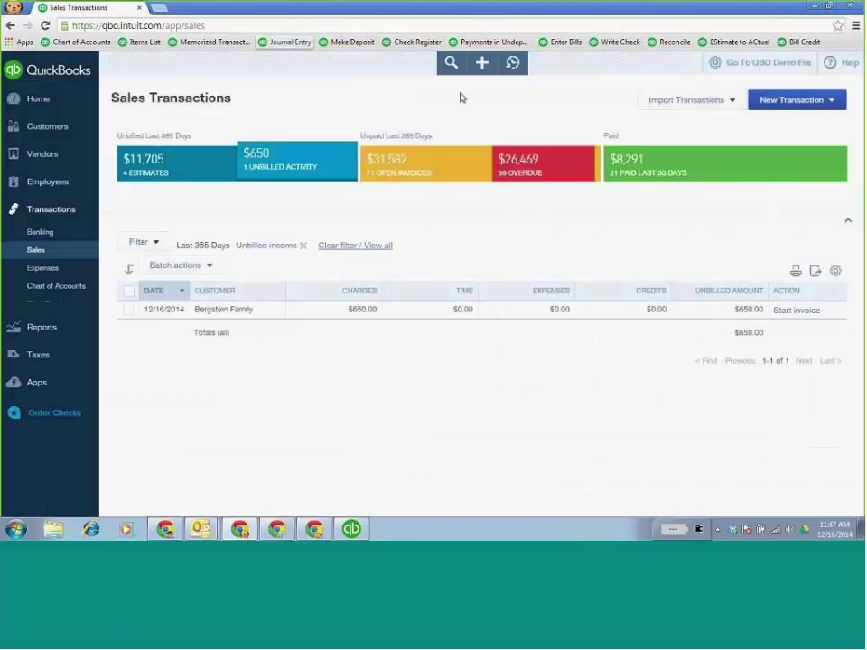
Start a single time activity with Tucson as the location and QB Support Calls as the class
left_click(481, 62)
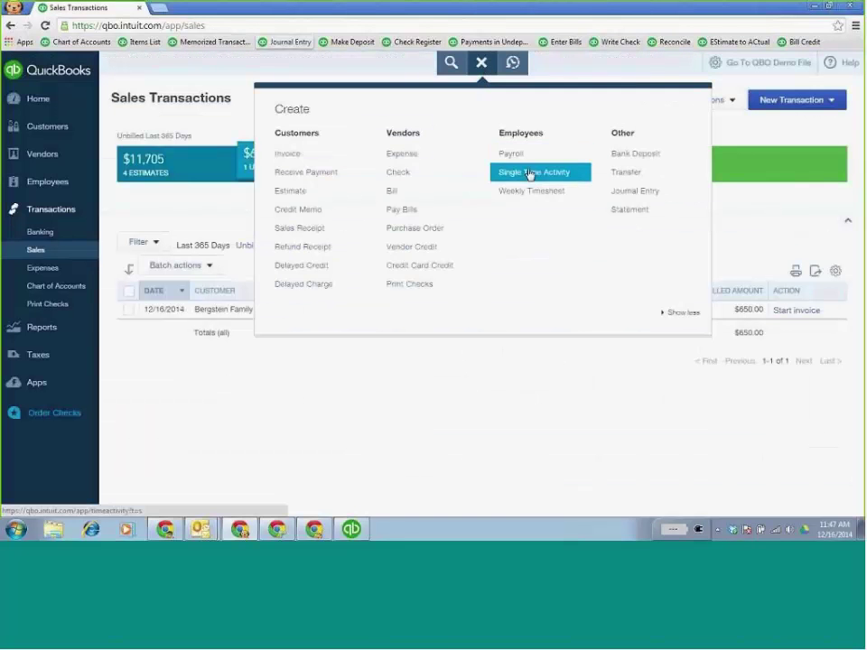
left_click(530, 172)
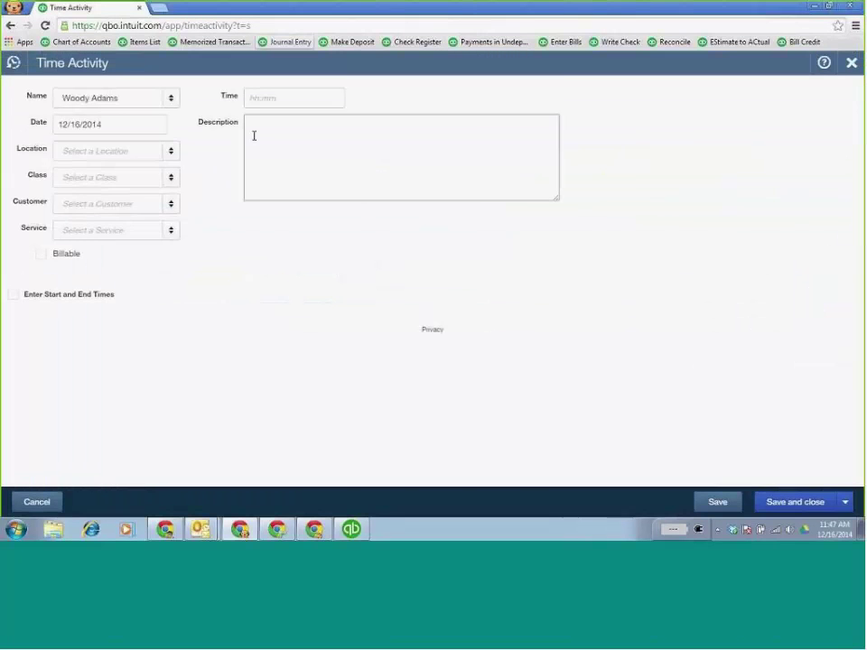
left_click(170, 153)
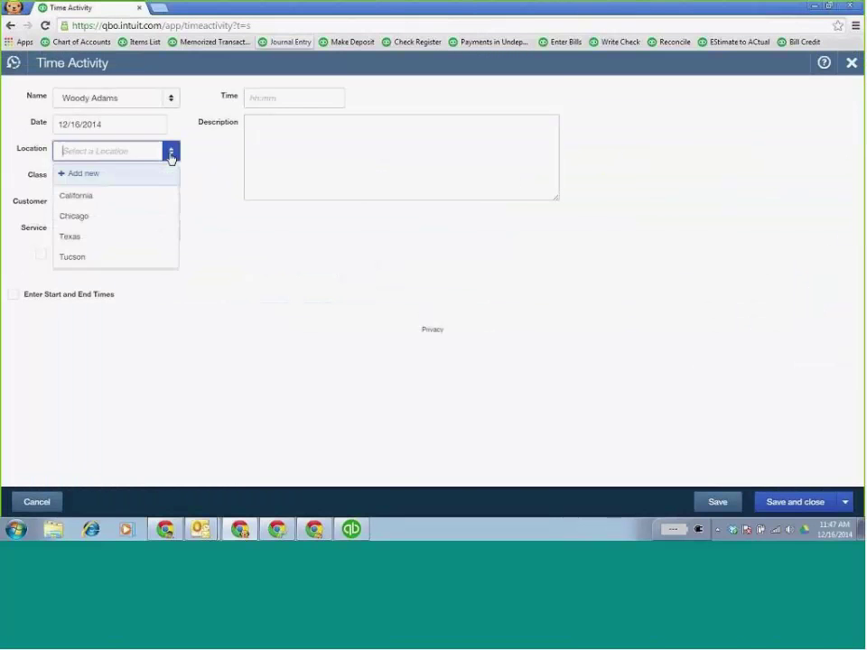
left_click(88, 259)
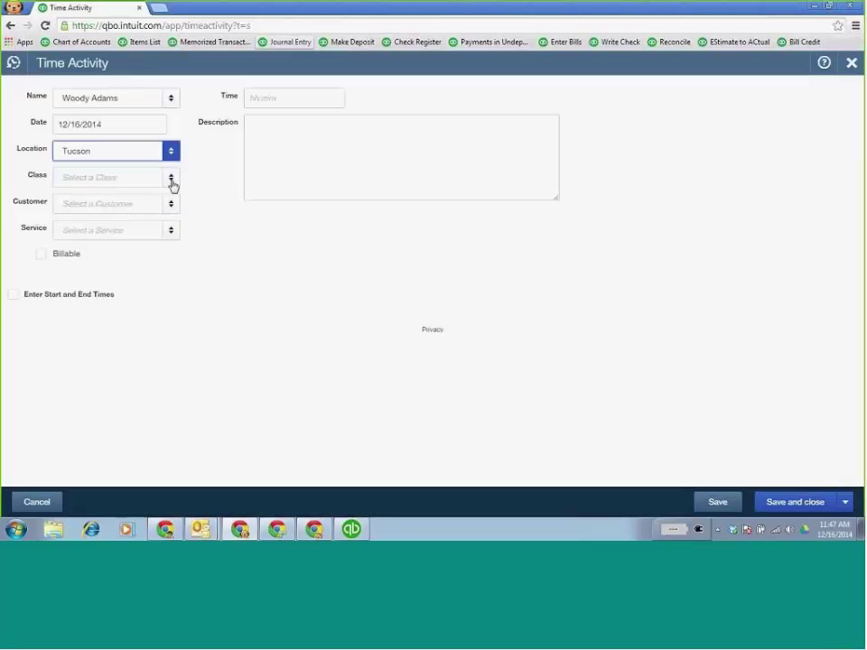
left_click(173, 185)
left_click_drag(173, 271, 174, 349)
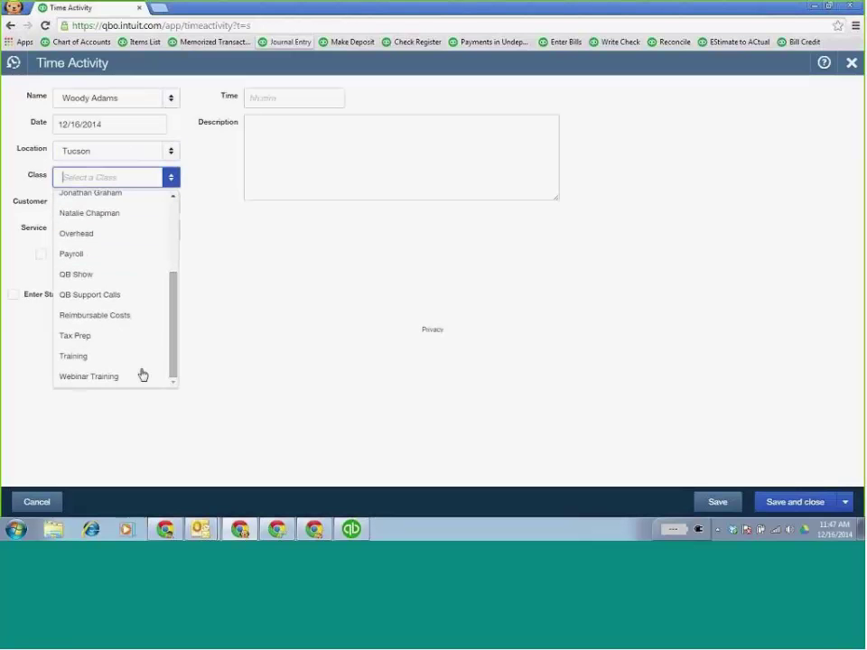
left_click(165, 301)
Assign the time activity to the customer with the unbilled delayed charge, using the Telephone Support service
left_click(171, 207)
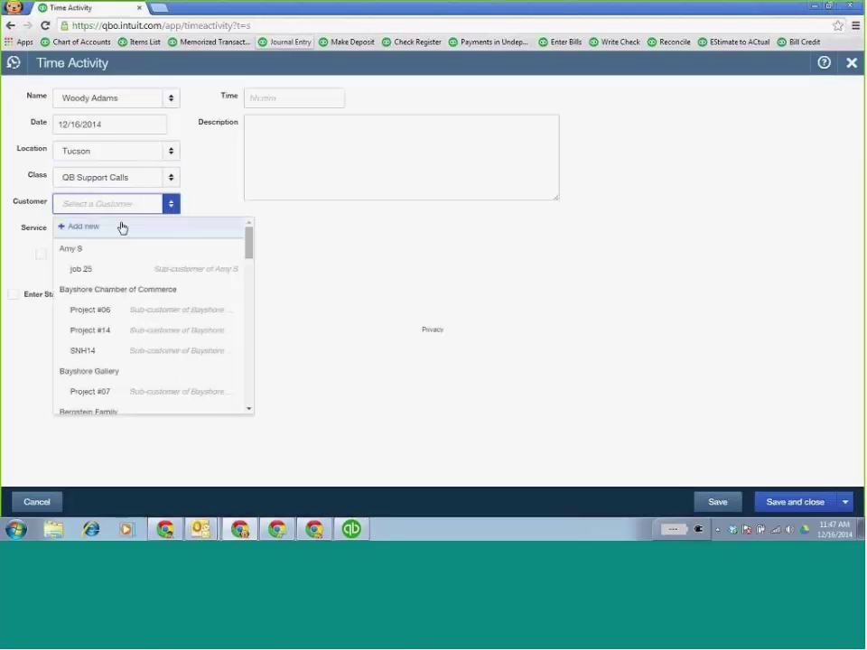
scroll(131, 342, "down", 1)
left_click(132, 351)
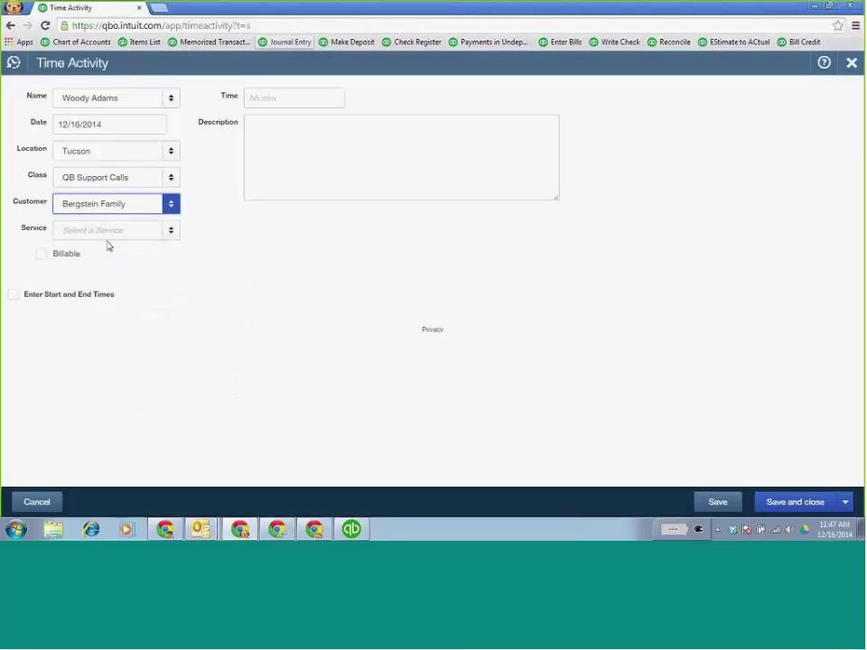
left_click(172, 237)
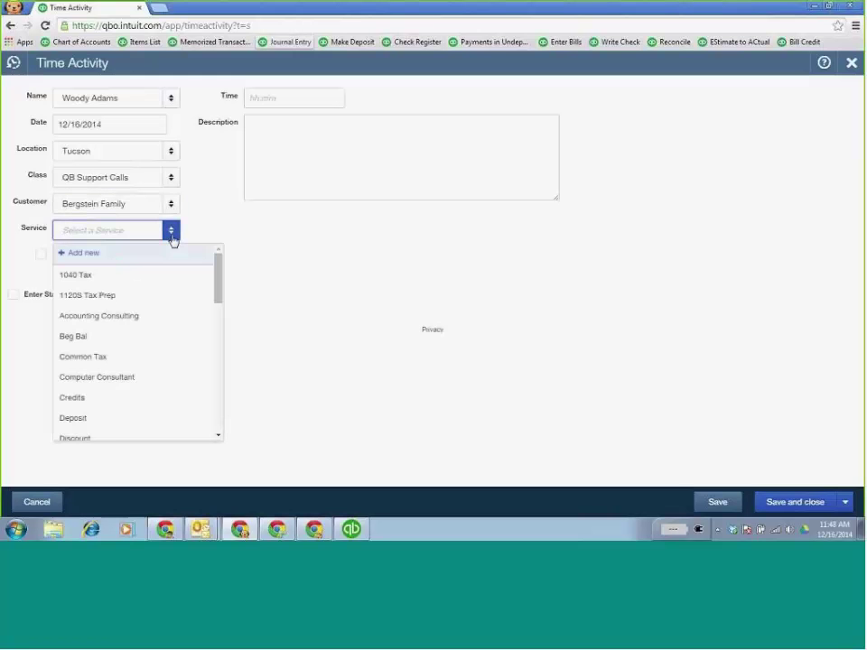
left_click_drag(220, 285, 215, 388)
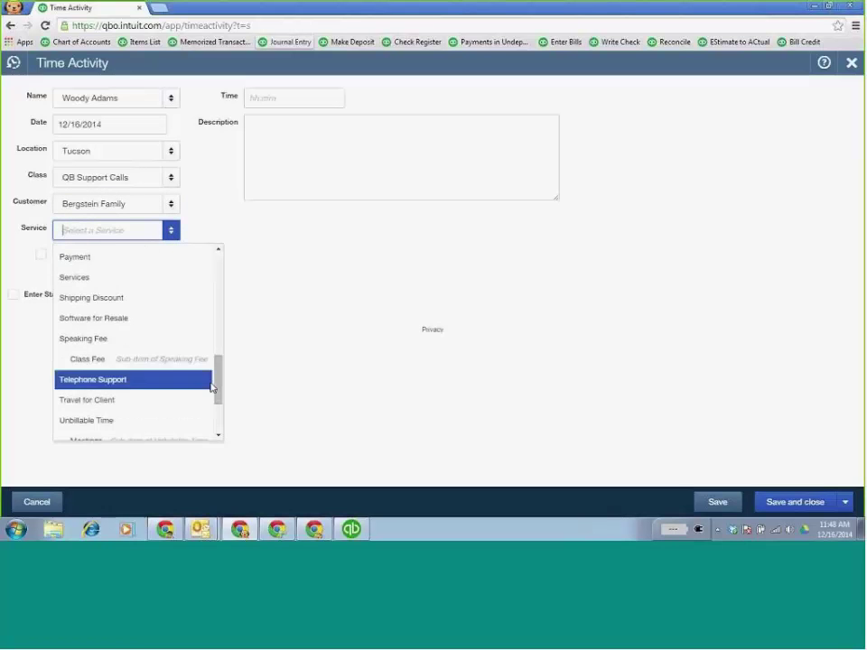
left_click(99, 381)
Make the time activity billable at $30 per hour for 4 hours, and save and close it
left_click(41, 257)
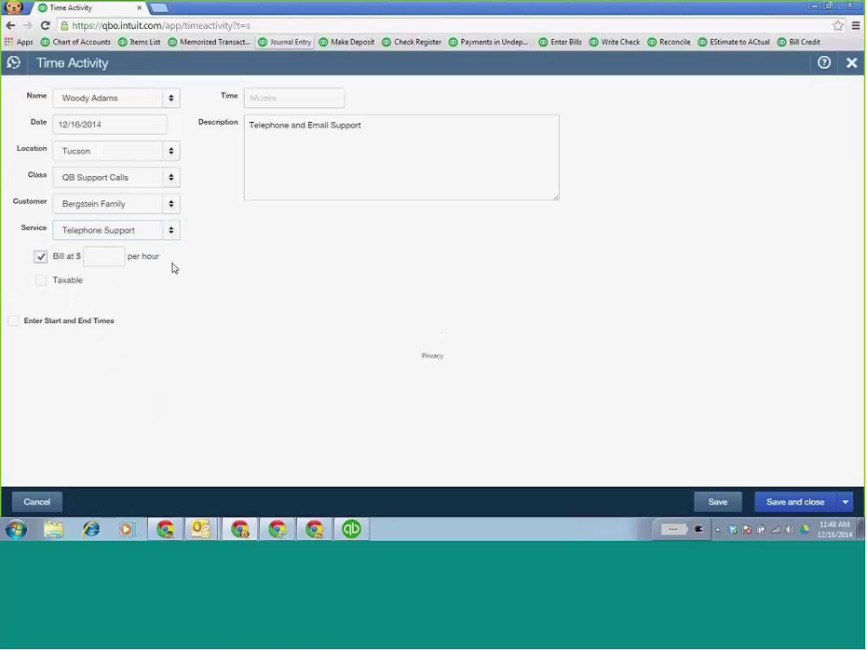
left_click(114, 258)
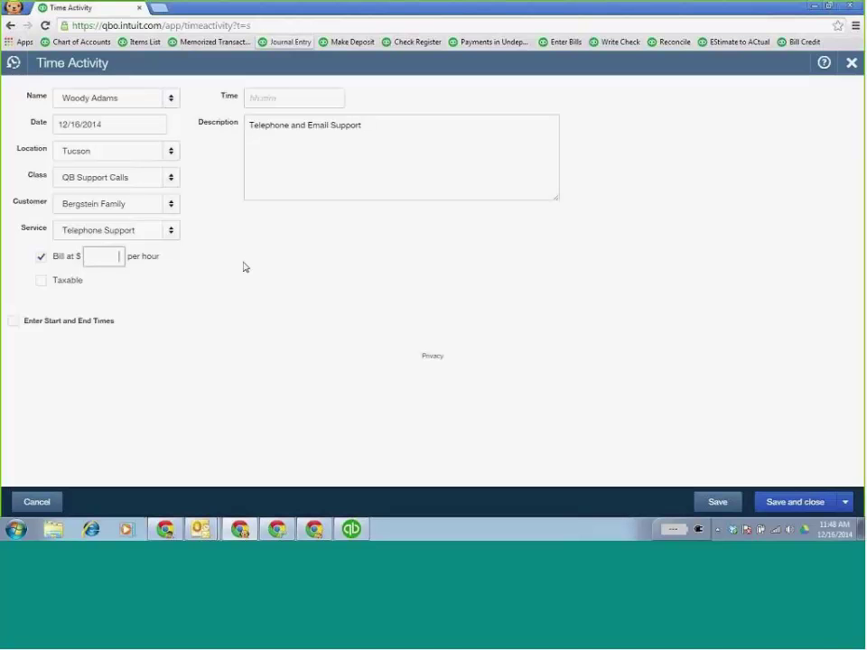
type("30")
left_click(311, 95)
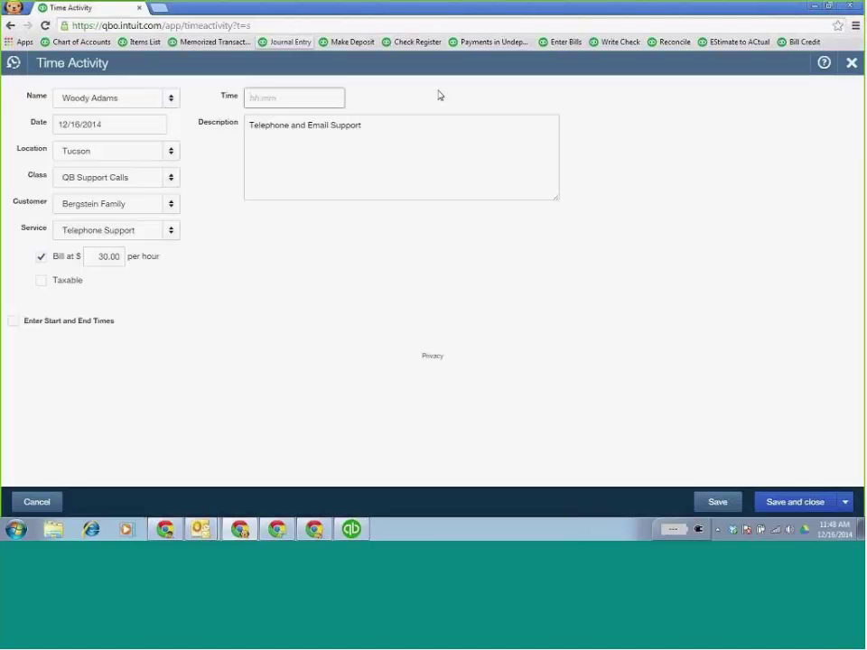
type("4")
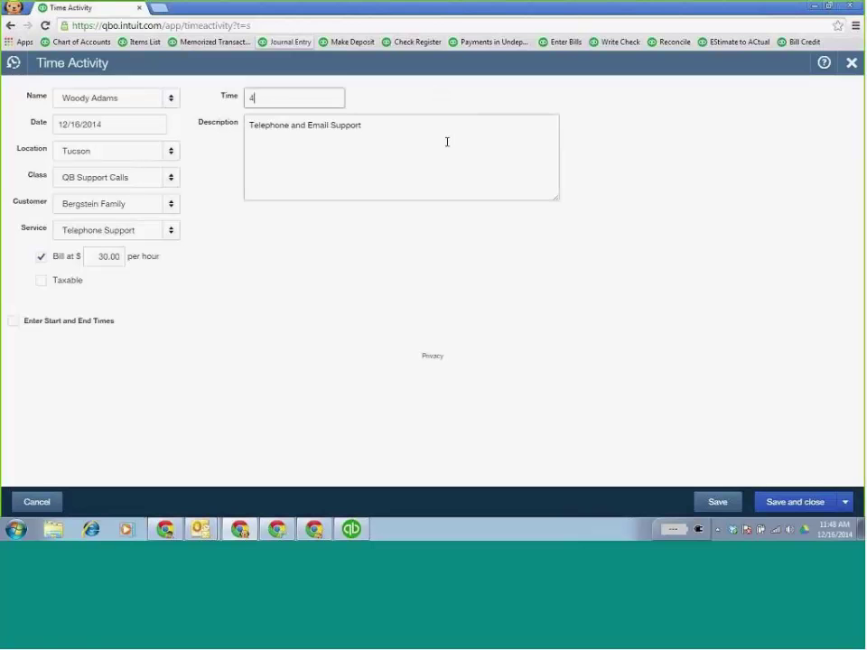
key("Tab")
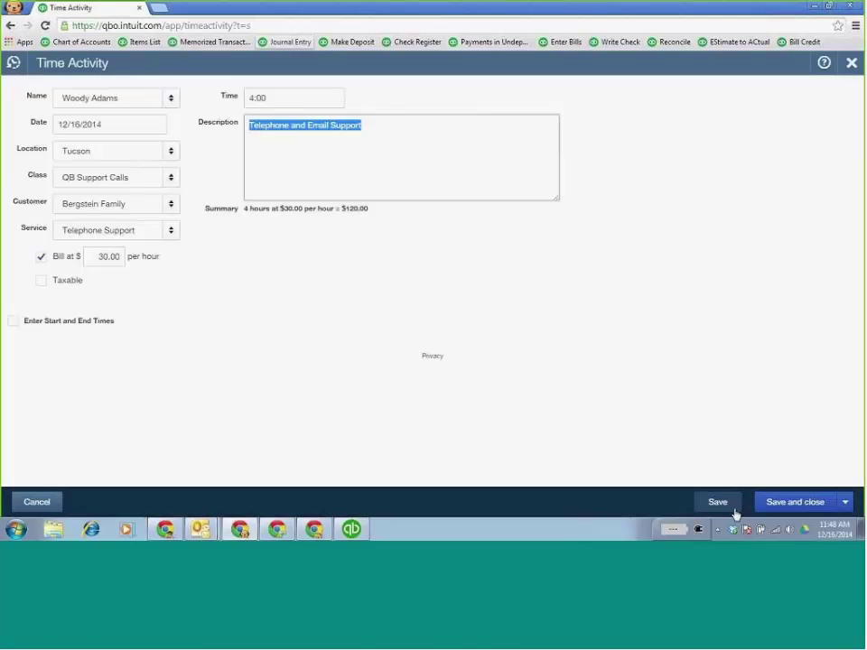
left_click(800, 512)
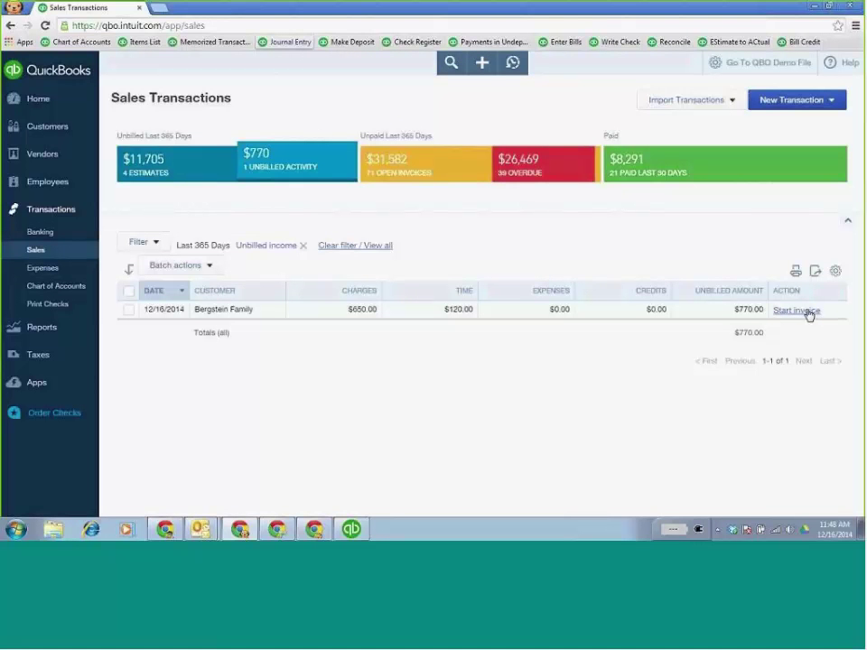
Create a new invoice for the customer with the unbilled time and delayed charge
left_click(483, 64)
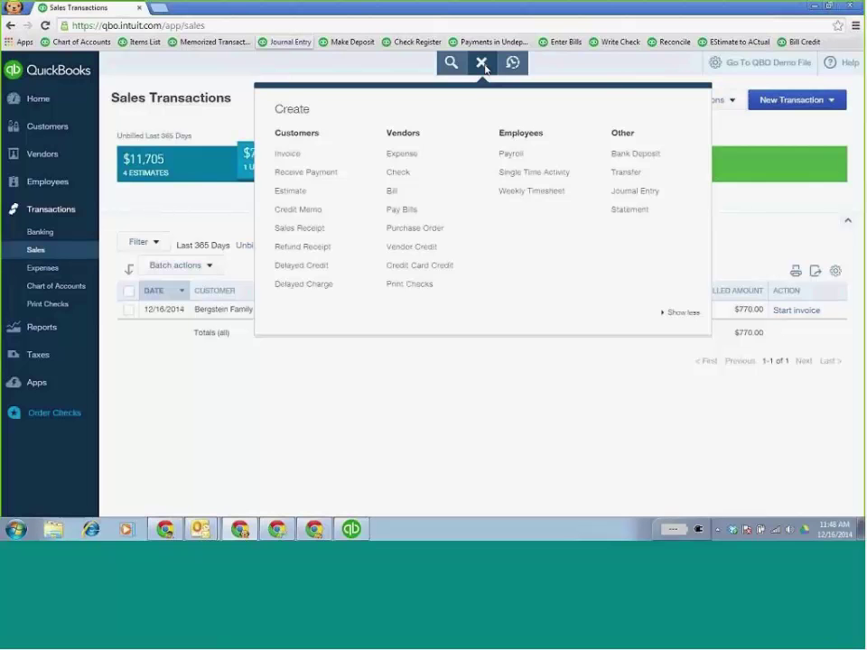
left_click(305, 156)
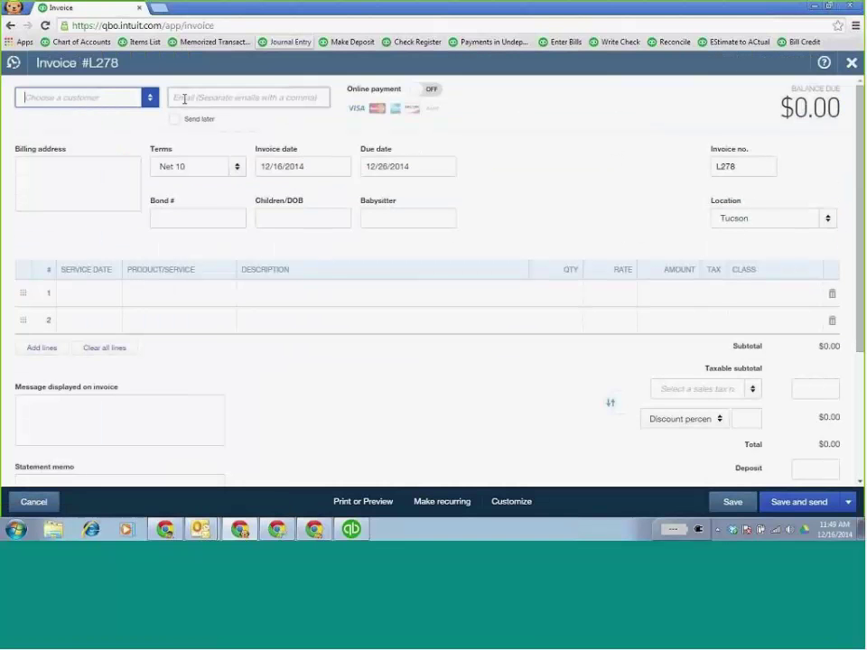
left_click(150, 101)
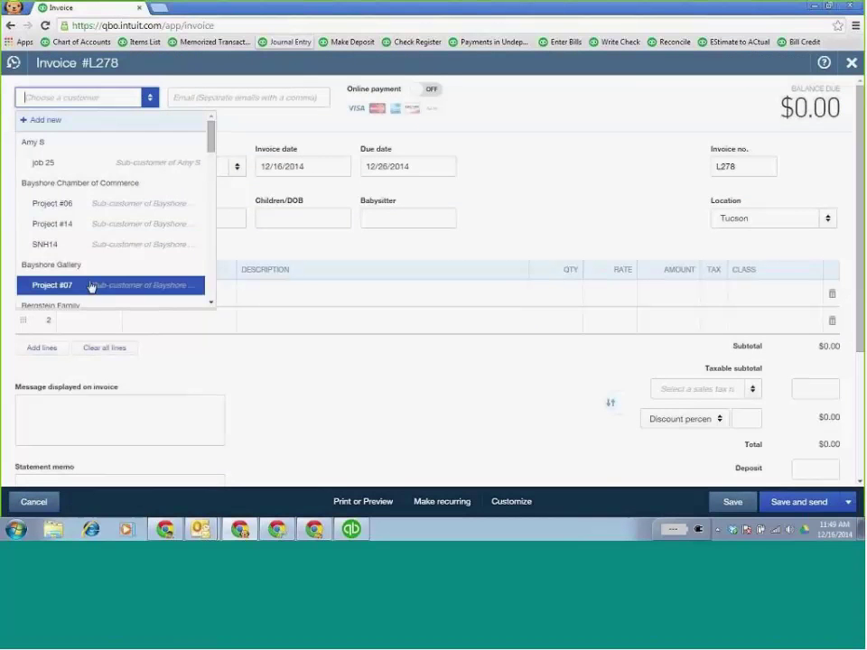
scroll(90, 303, "down", 1)
left_click(87, 249)
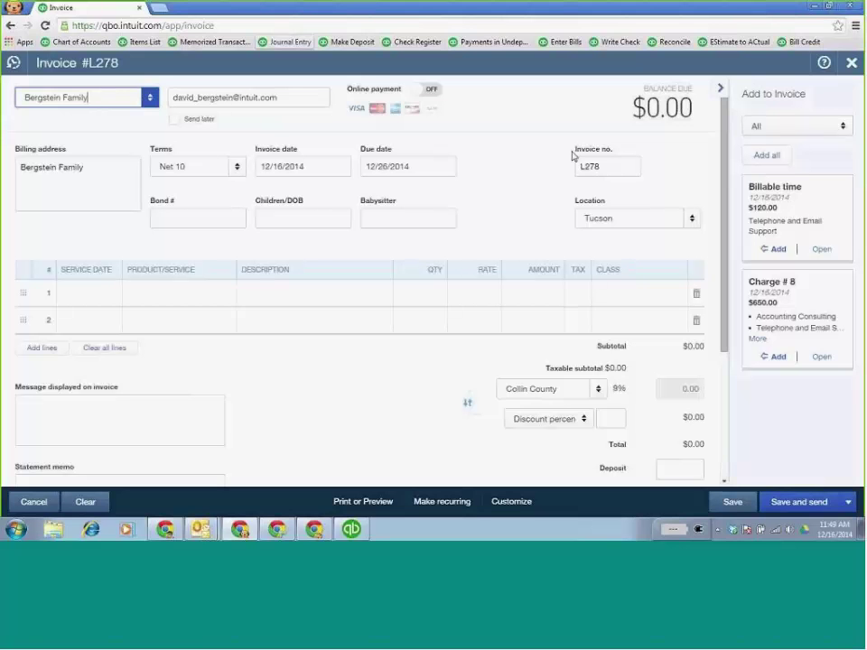
Add the billable time and Charge # 8 to the invoice, look over its custom fields, and save it
left_click(780, 251)
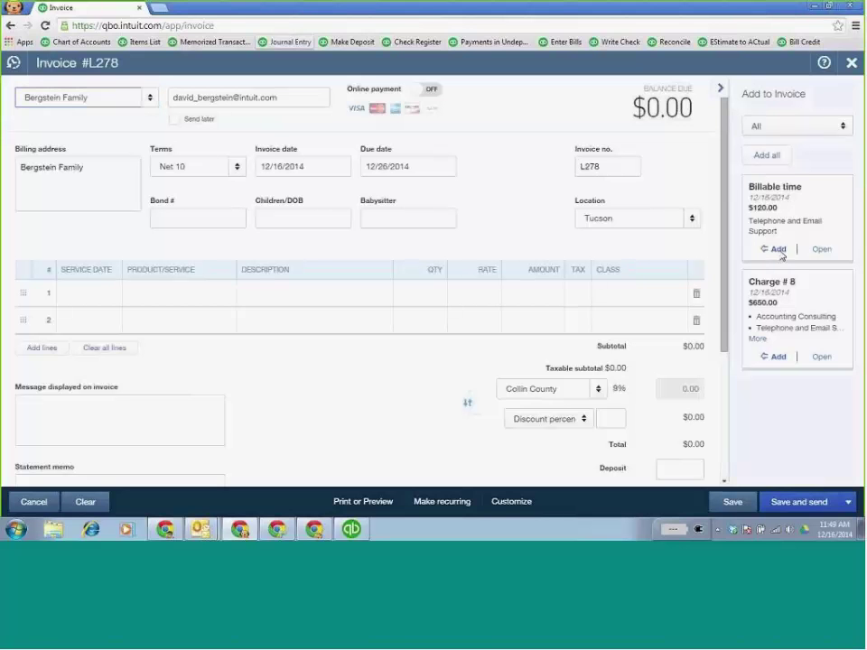
left_click(778, 299)
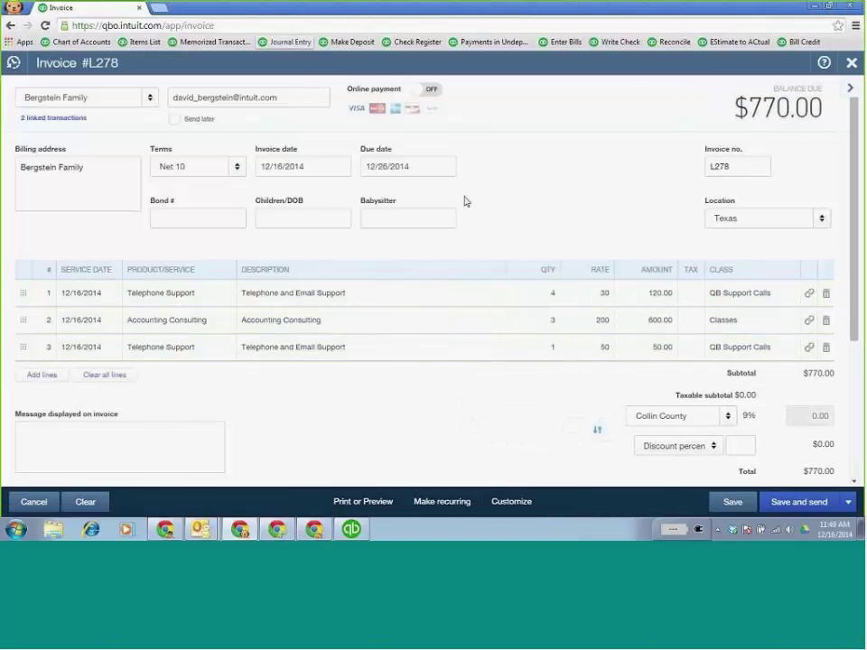
left_click(227, 216)
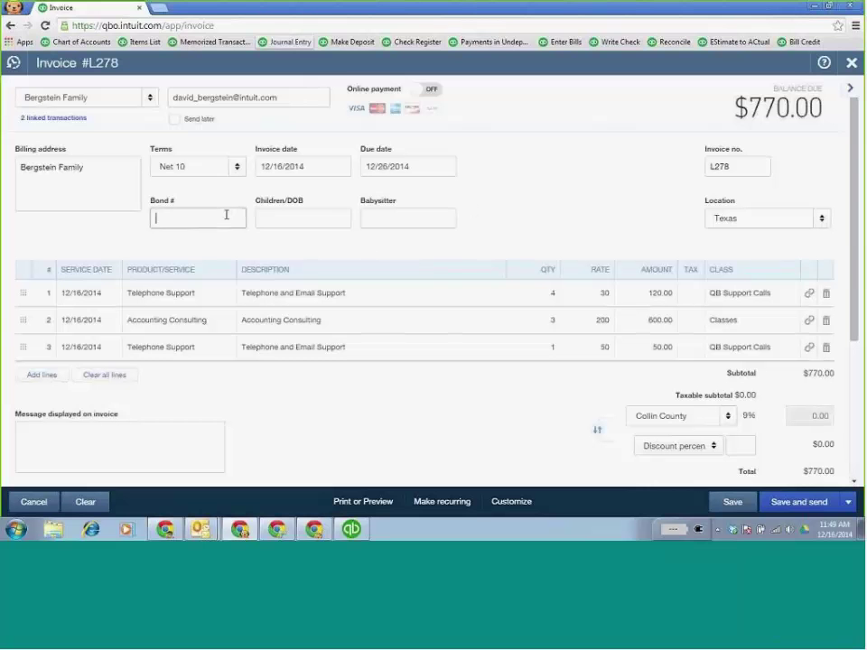
left_click(282, 219)
left_click(388, 220)
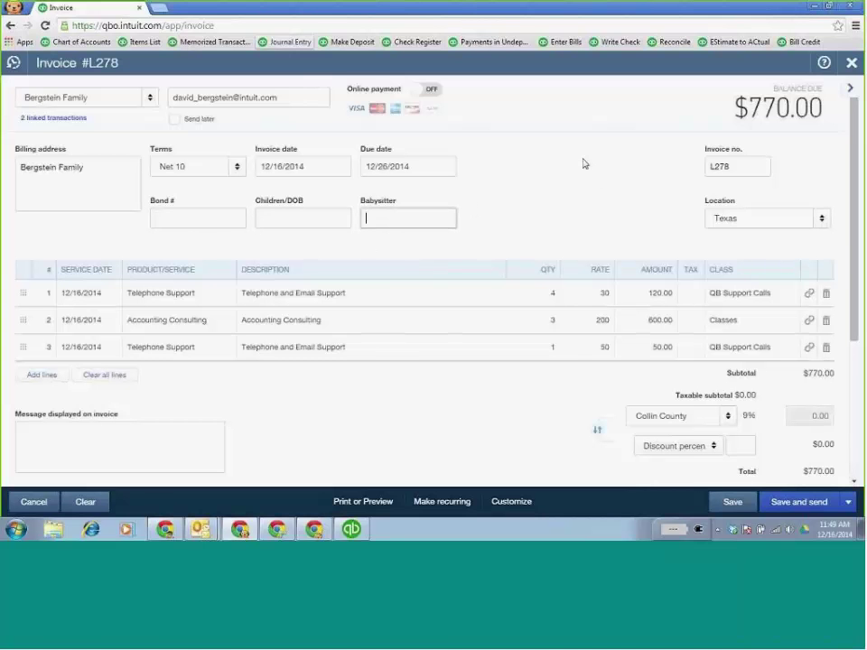
left_click(732, 502)
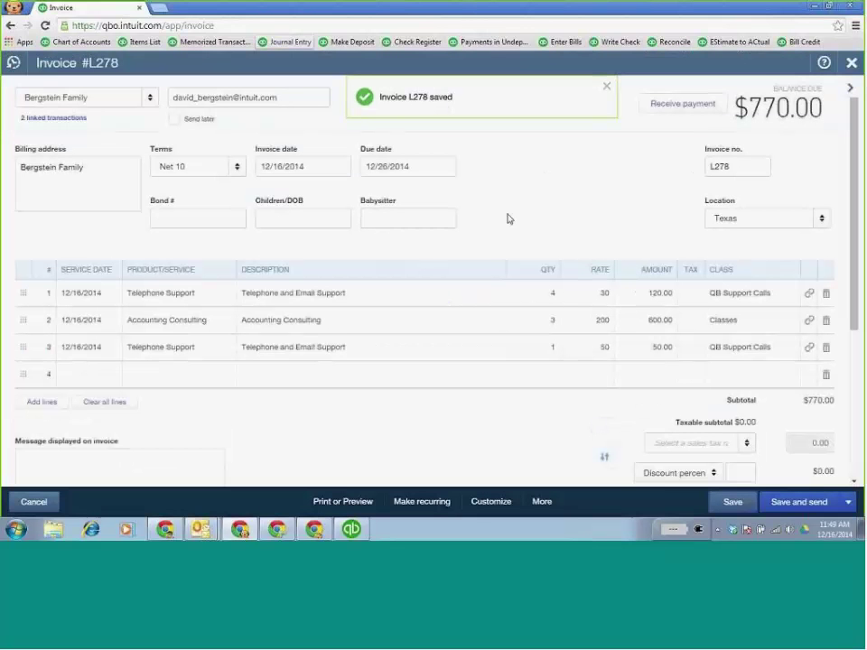
Open the invoice's current Standard form style for editing and review its style, header, column and further refinement settings
left_click(489, 505)
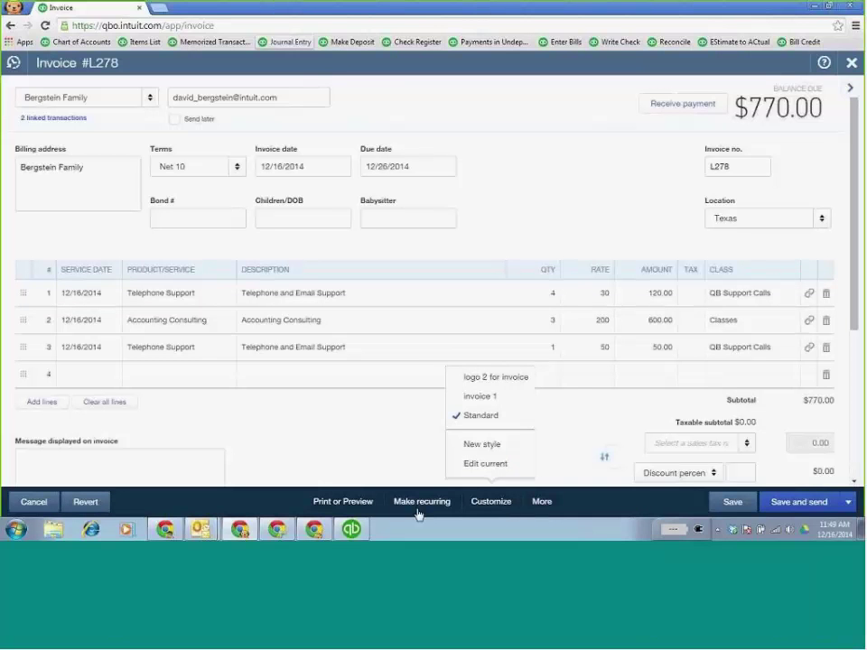
left_click(491, 467)
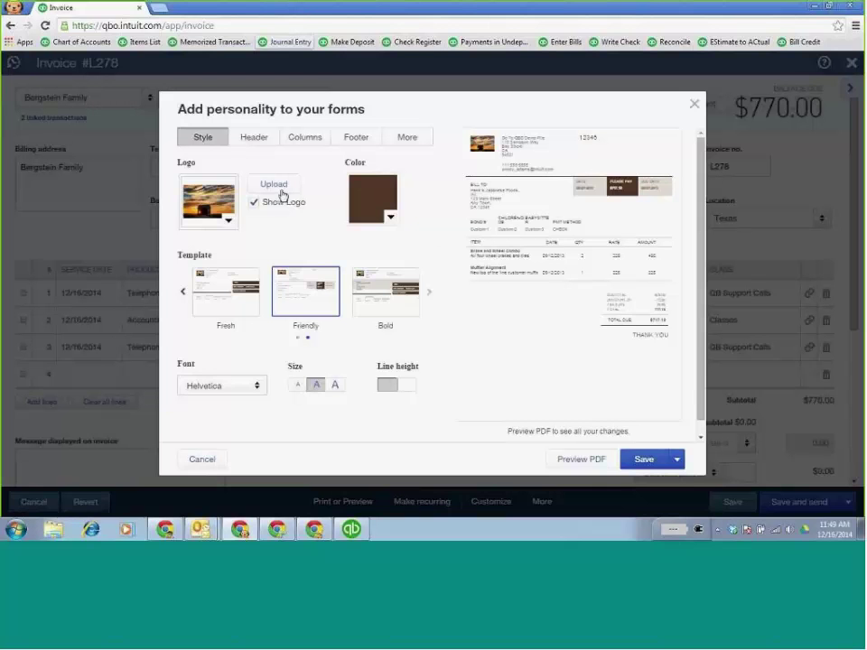
left_click(255, 138)
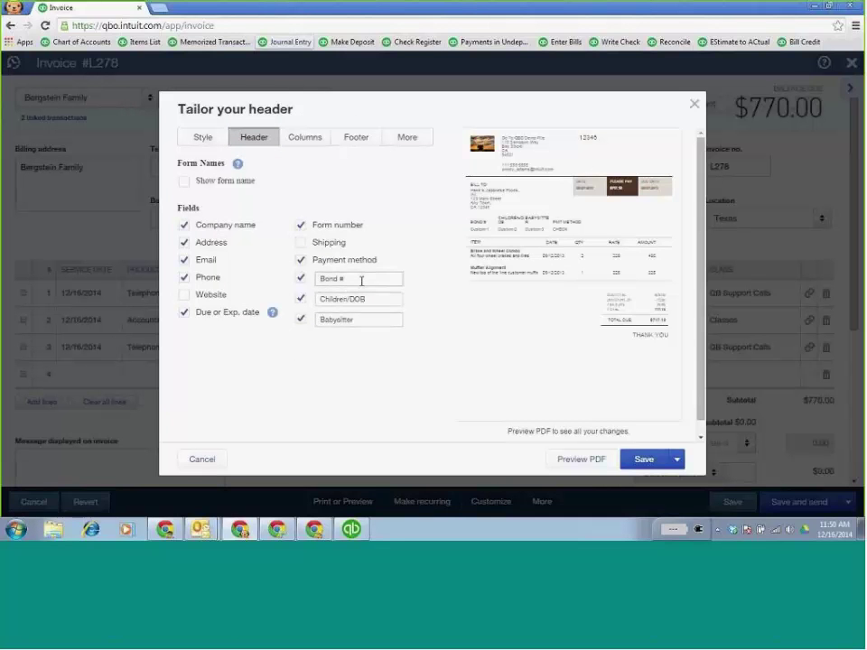
left_click(315, 144)
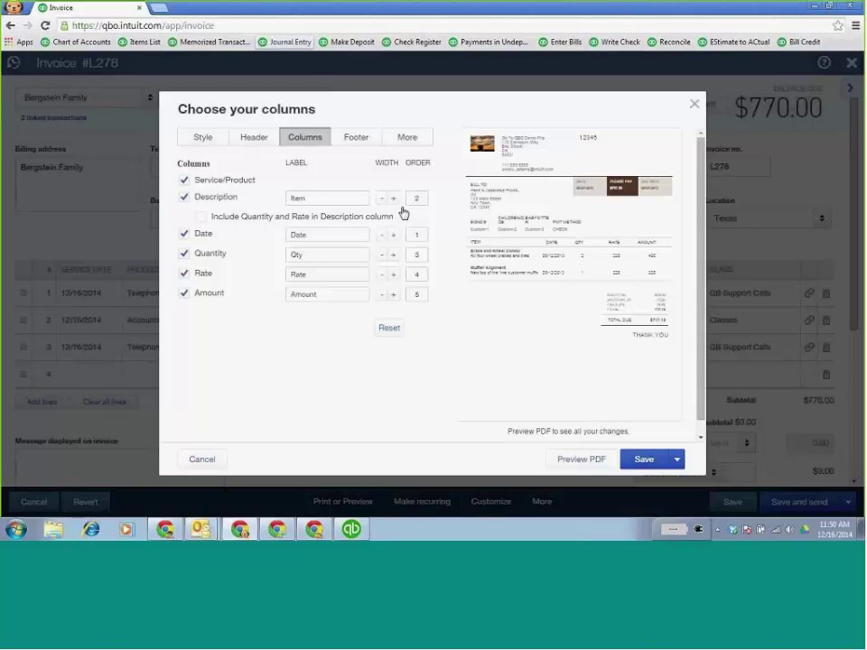
left_click(408, 140)
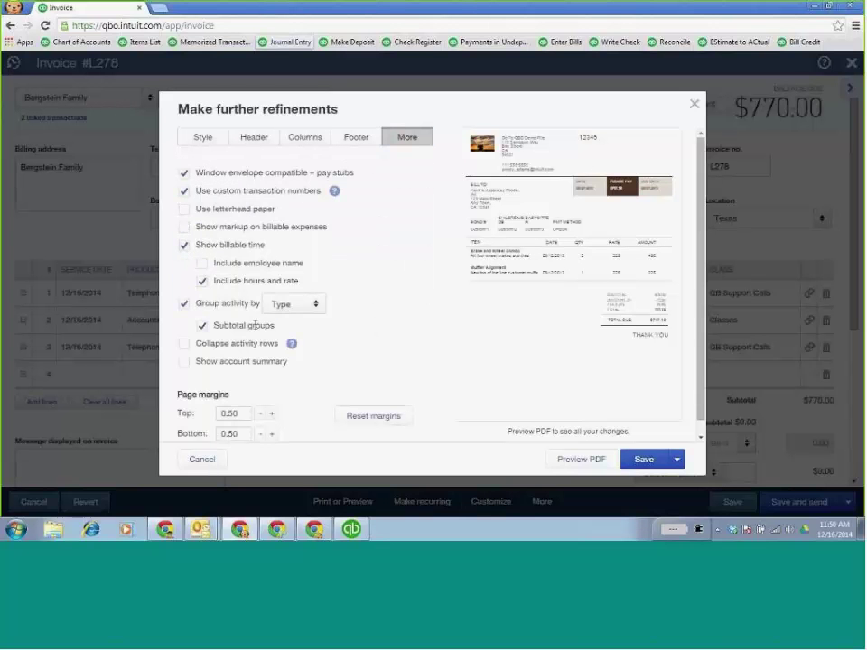
Try showing the account summary on the form, check the activity grouping choices, and discard the style changes
left_click(184, 362)
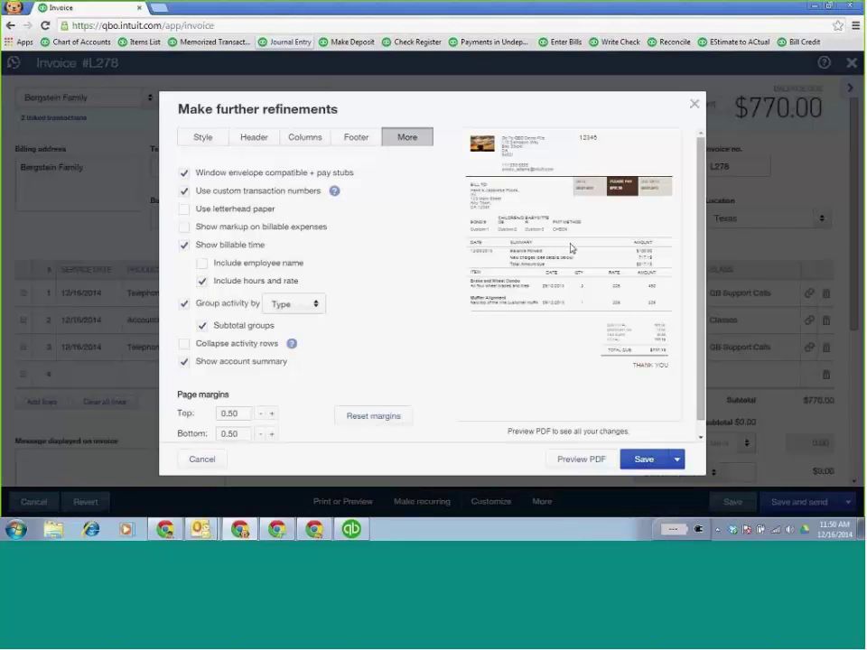
left_click(315, 307)
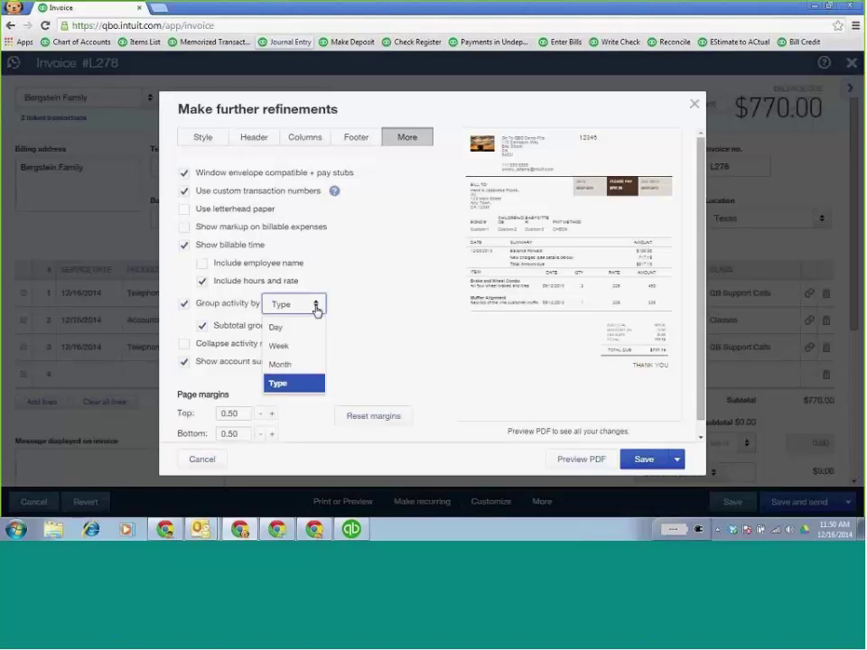
left_click(185, 363)
left_click(185, 361)
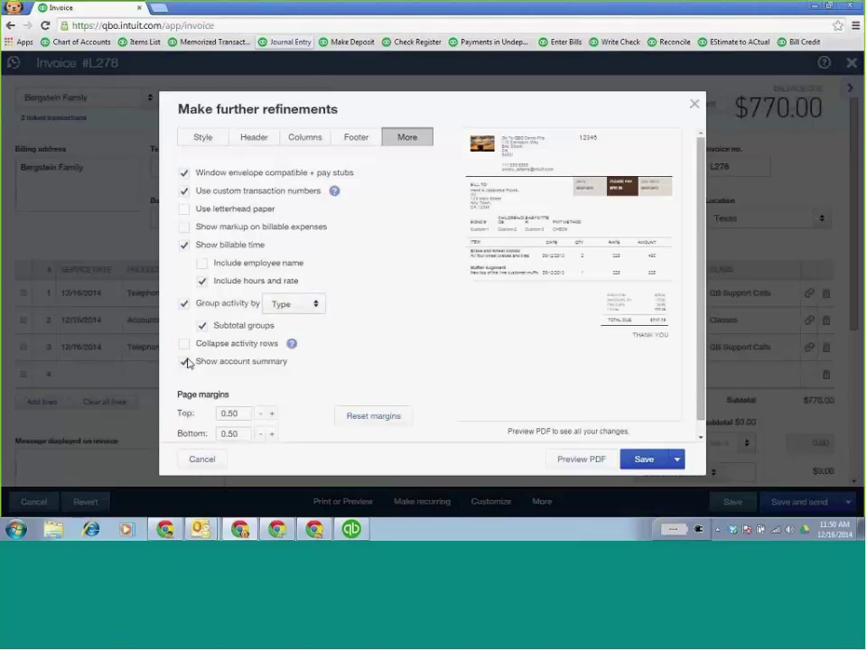
left_click(204, 461)
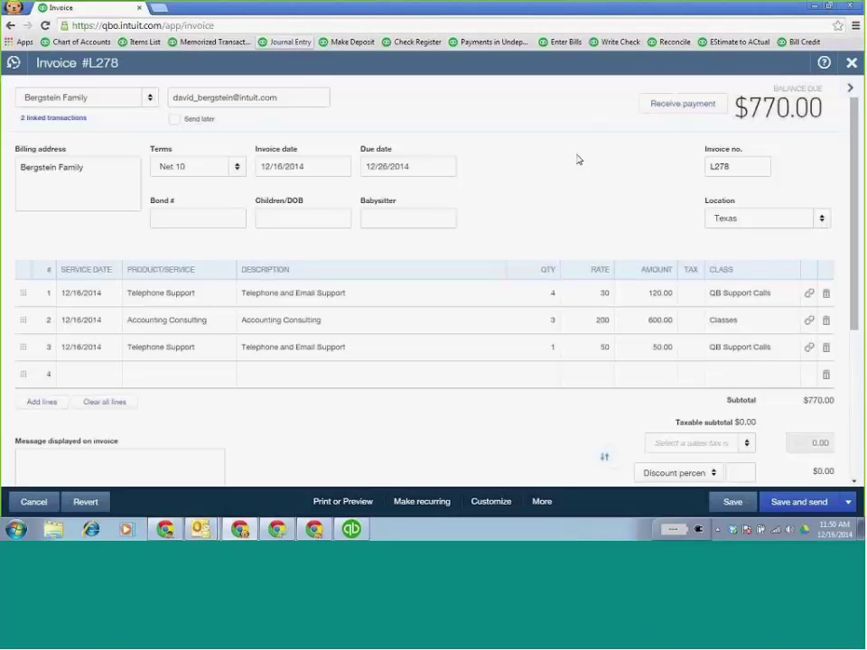
Apply the "logo 2 for invoice" style to the invoice and save it, agreeing to modify the linked transaction
left_click(488, 502)
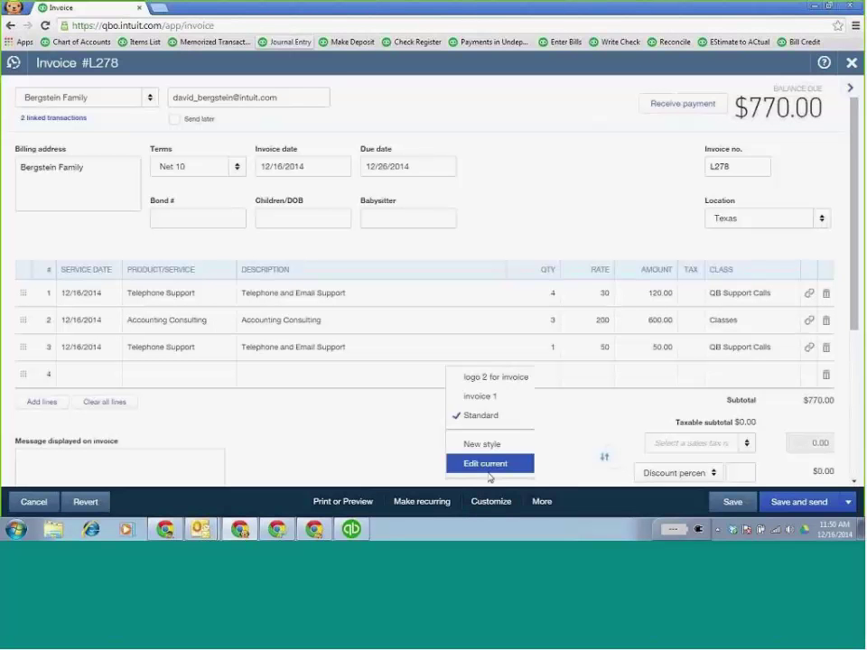
left_click(493, 378)
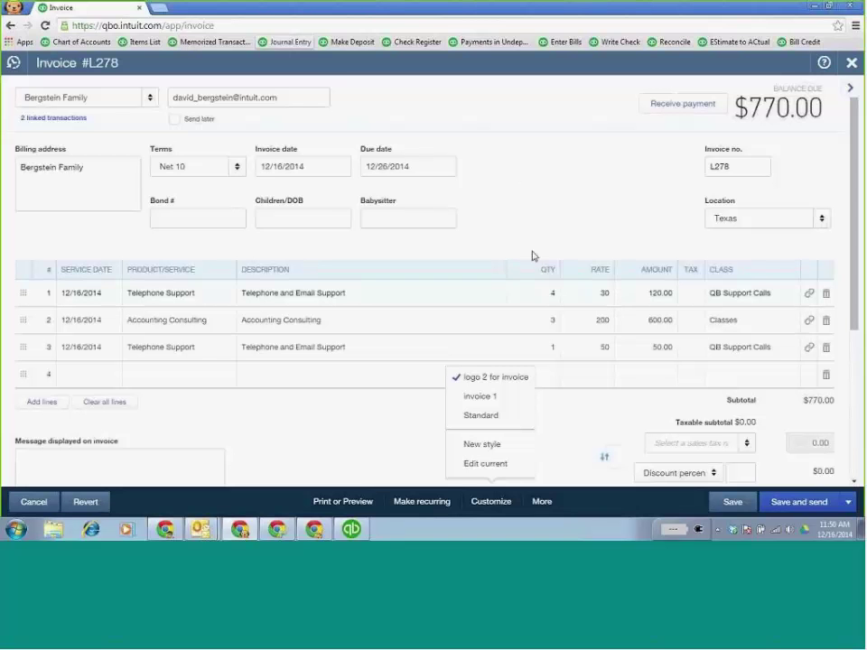
left_click(733, 506)
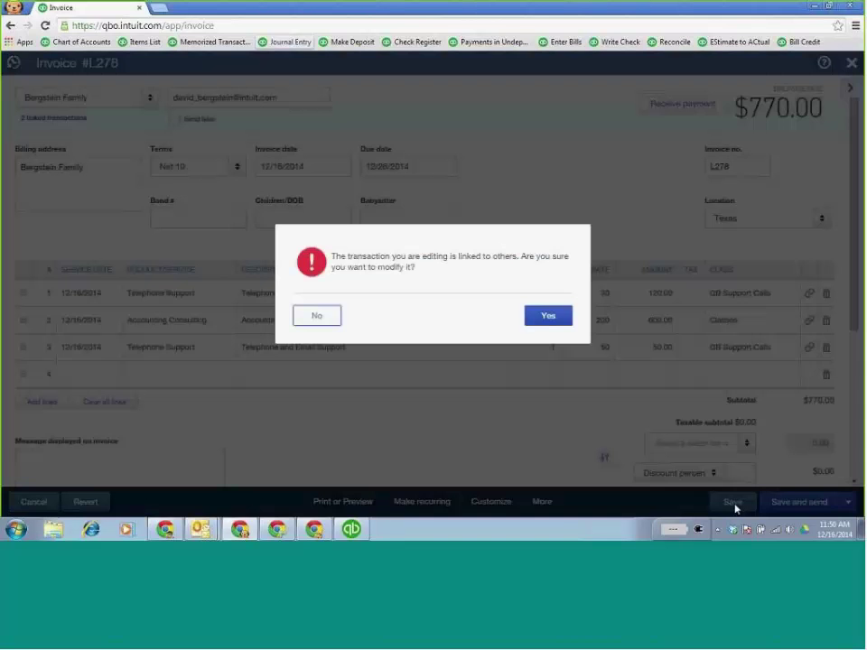
left_click(550, 322)
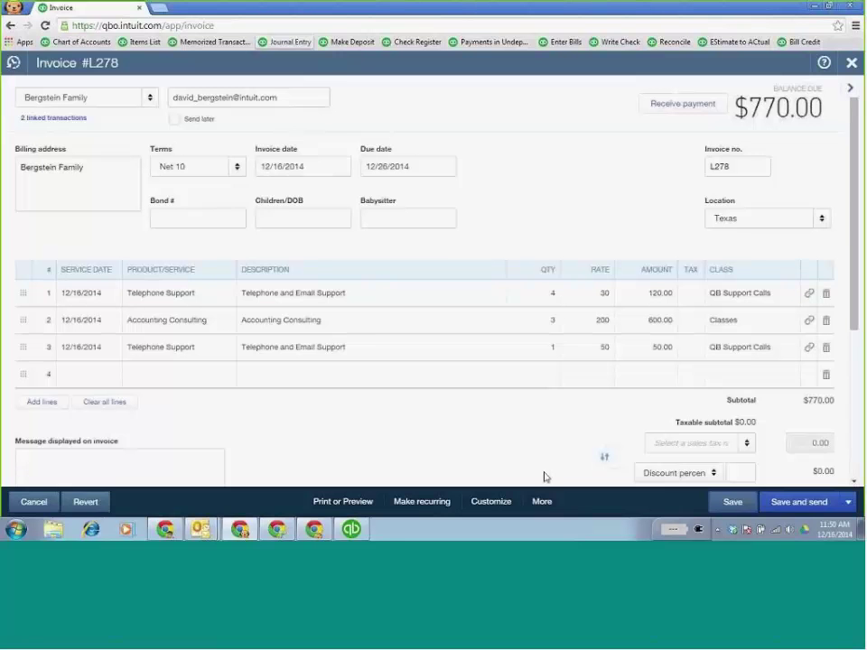
Open the transaction journal for this invoice
left_click(543, 506)
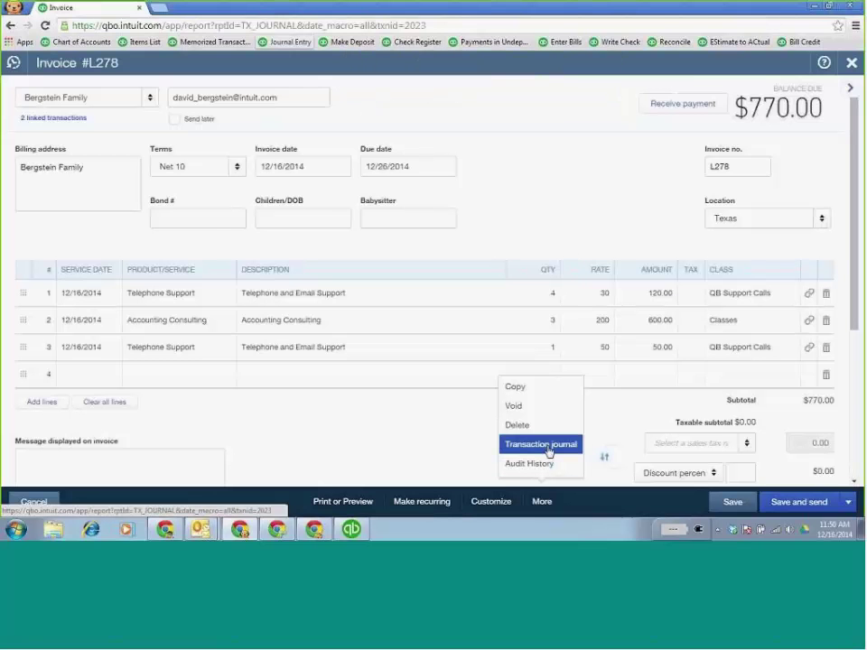
left_click(545, 449)
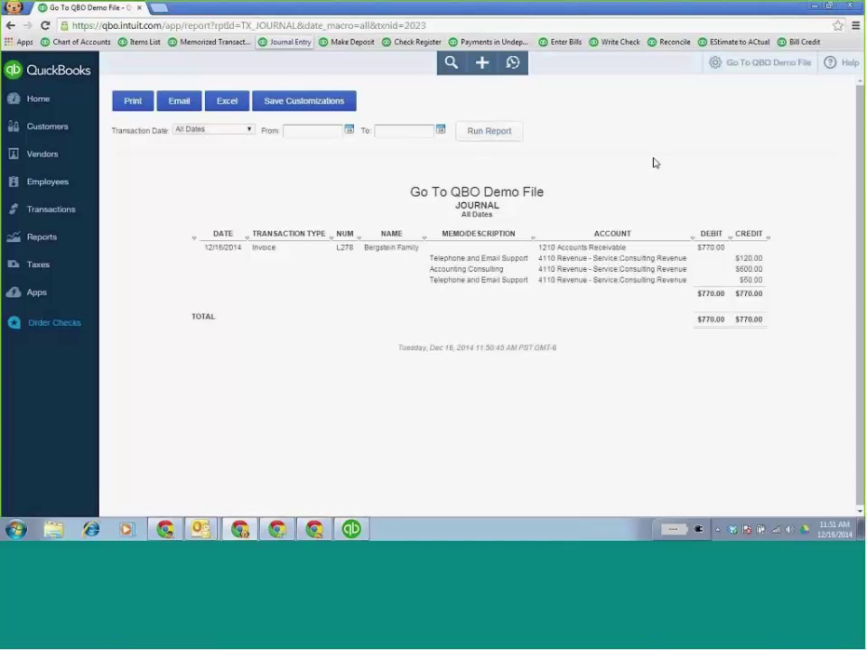
Start a new Receive Payment transaction
left_click(715, 66)
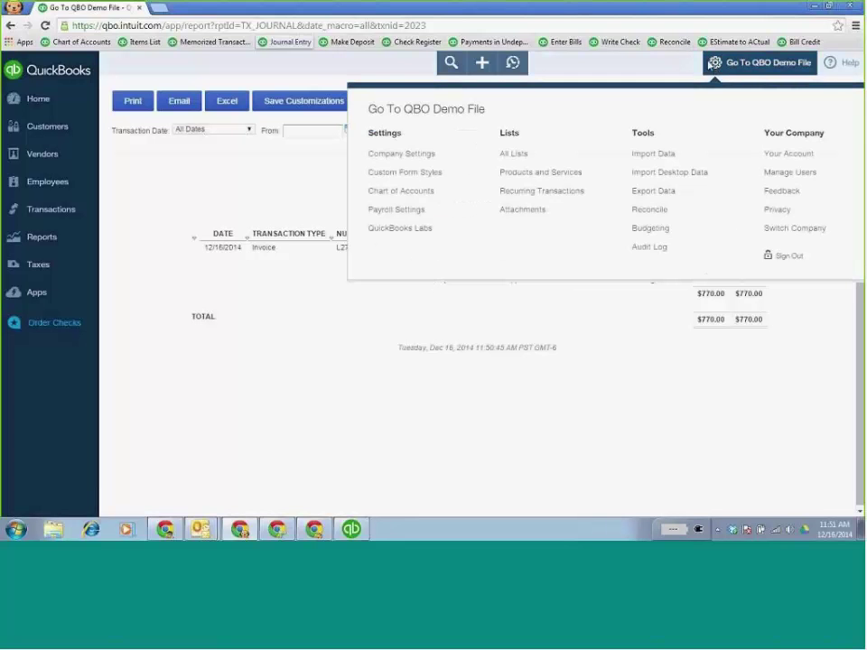
left_click(481, 63)
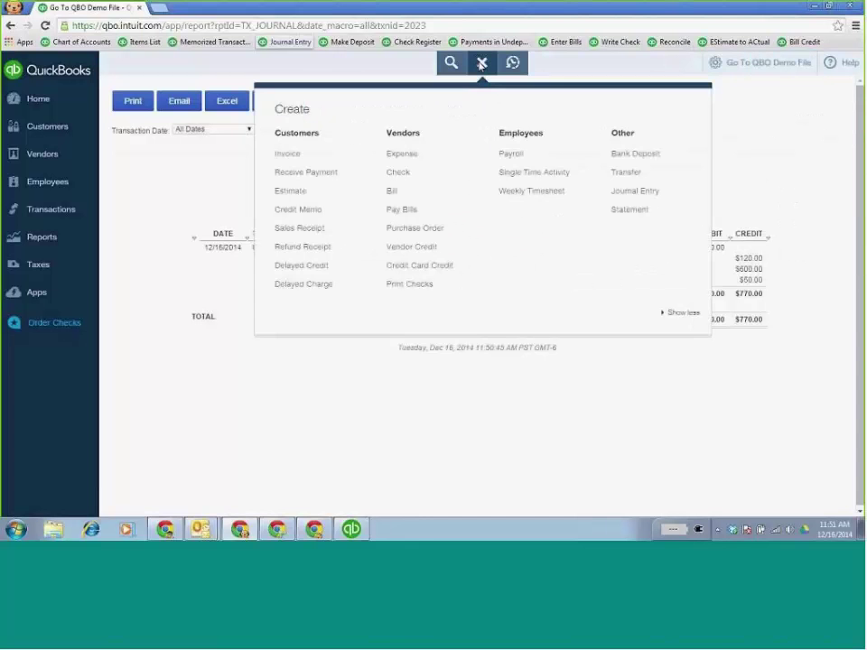
left_click(331, 172)
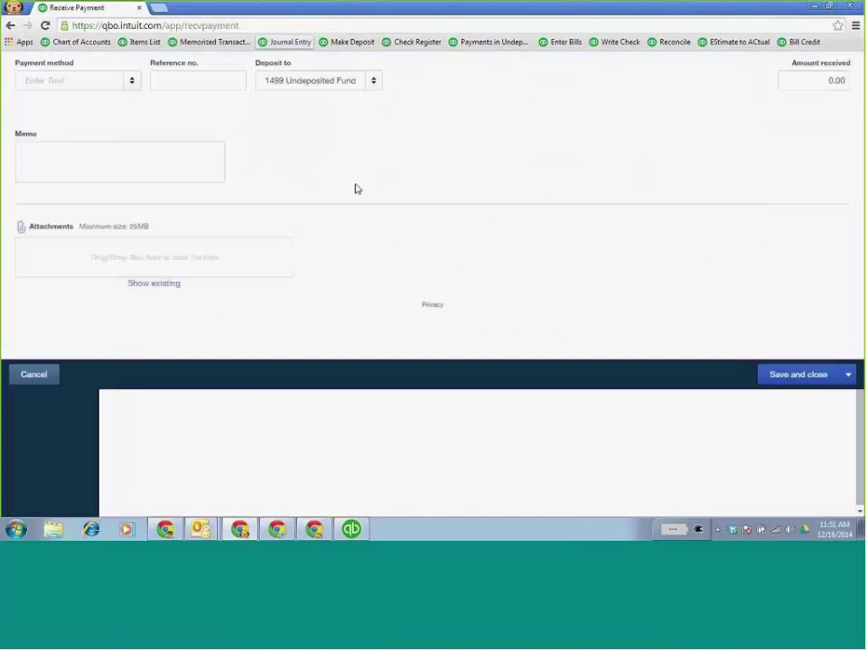
Switch to QuickBooks Desktop, view the company payments preferences, including the Undeposited Funds default, and return to QuickBooks Online without changing them
left_click(352, 530)
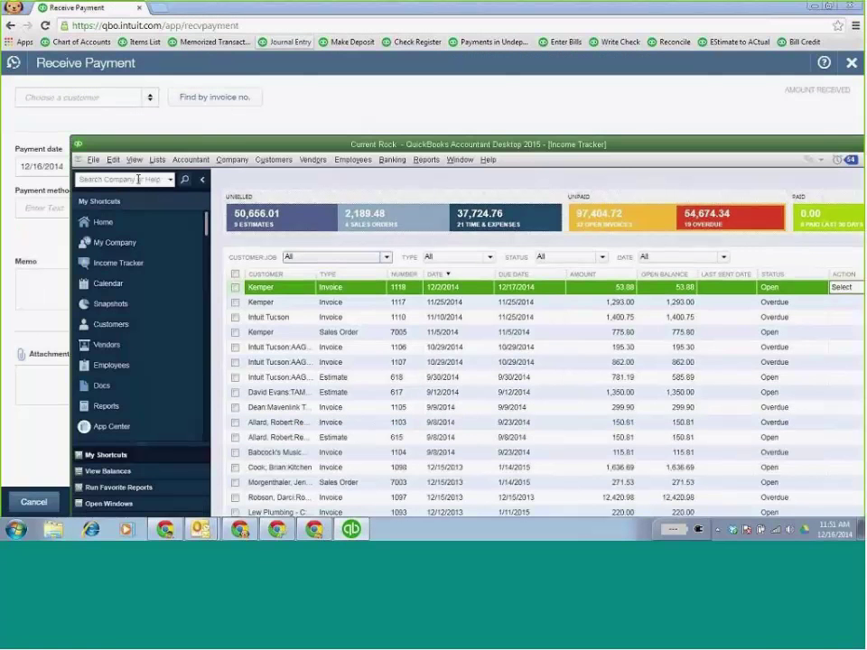
left_click(113, 160)
left_click(176, 332)
left_click(155, 327)
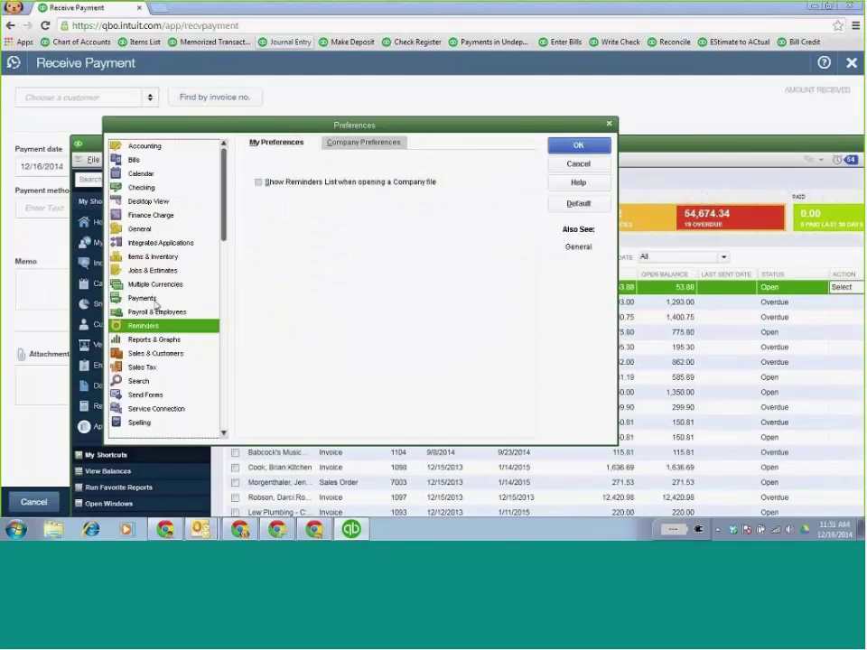
left_click(149, 299)
left_click(366, 142)
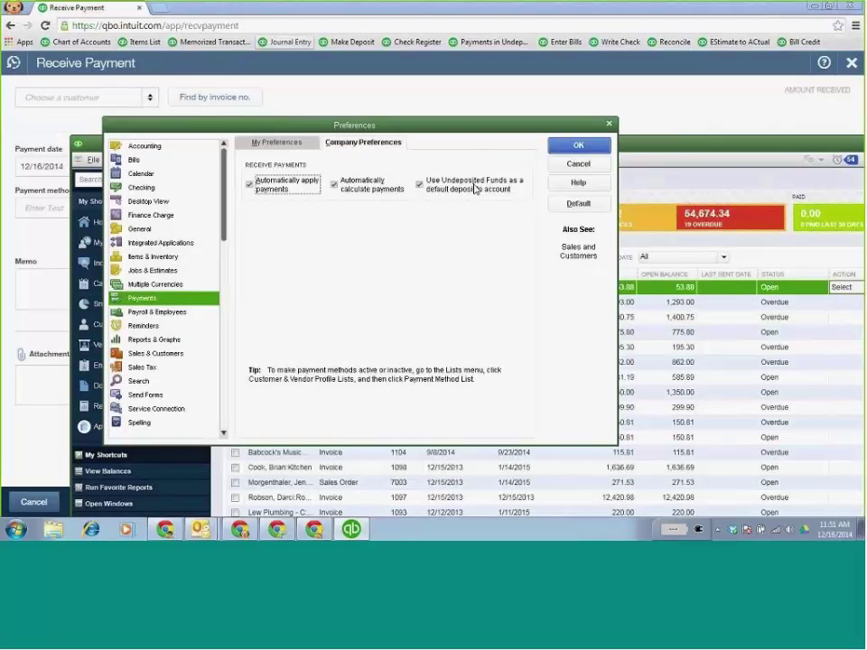
left_click(578, 163)
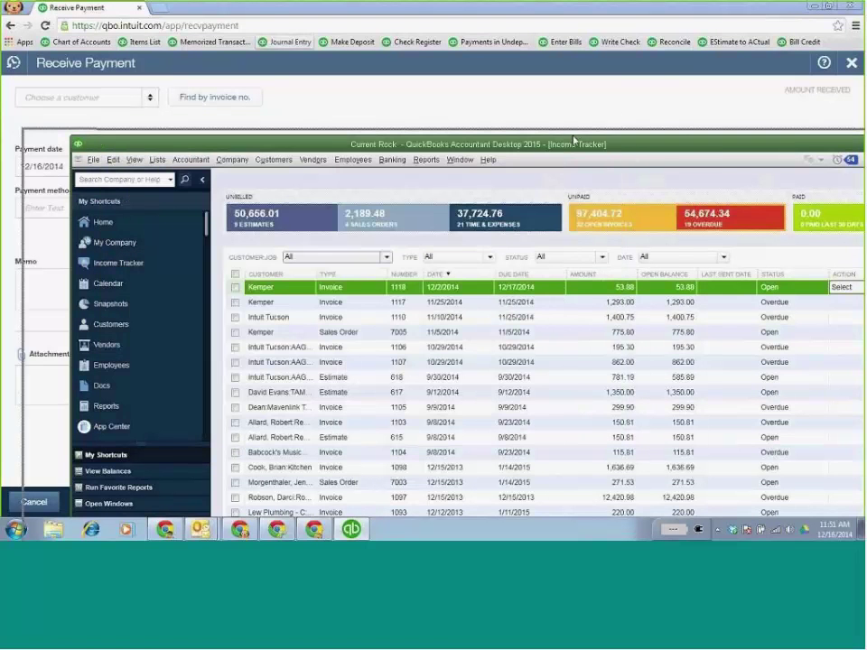
left_click_drag(575, 140, 515, 140)
left_click(795, 138)
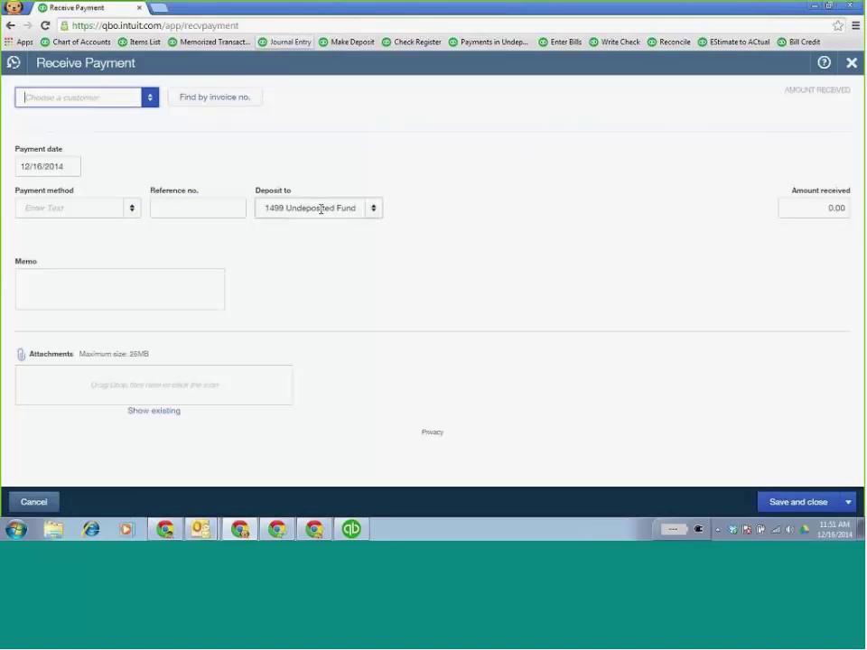
Review the accounts the payment can be deposited to, keeping 1499 Undeposited Funds
left_click(373, 217)
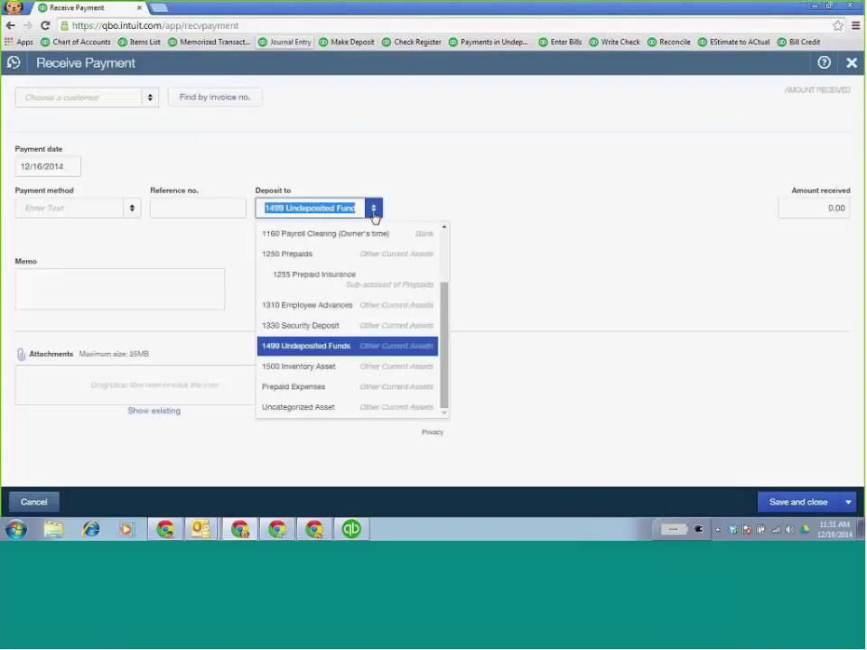
left_click(450, 171)
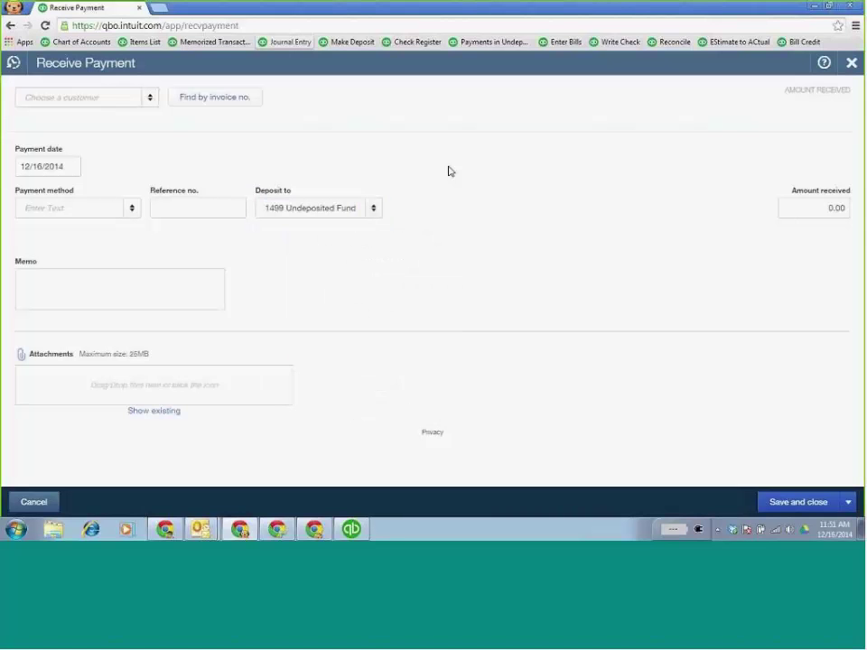
left_click(271, 200)
Record a check payment from the invoice's customer for the full 770.00 on the outstanding 12/16/2014 invoice, and save it
left_click(149, 99)
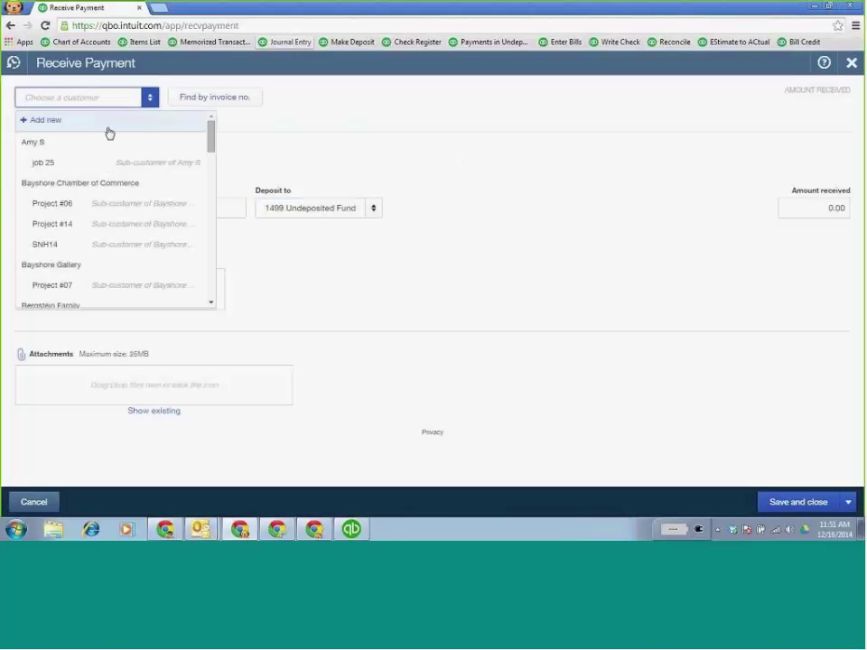
left_click(142, 308)
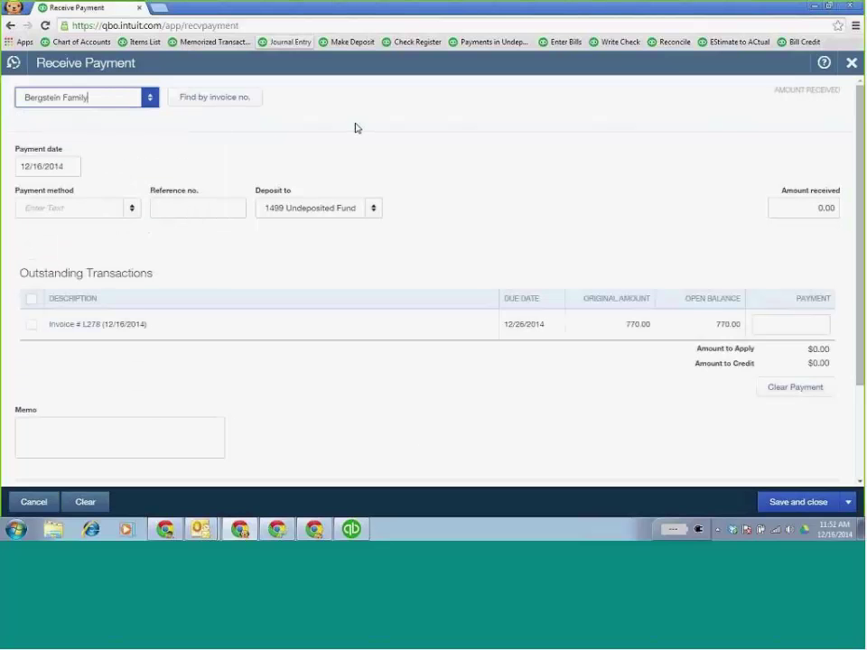
left_click(132, 209)
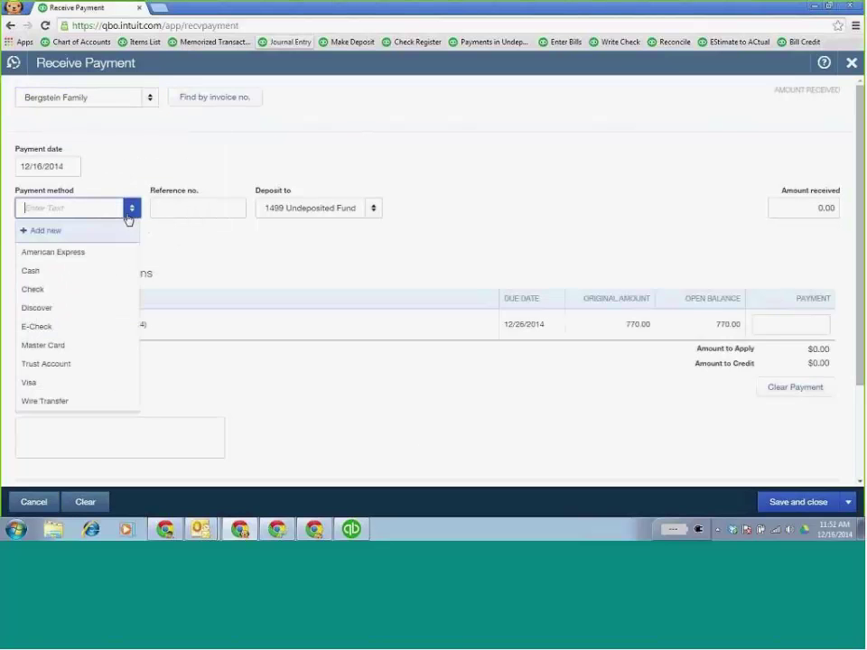
left_click(72, 291)
left_click(32, 324)
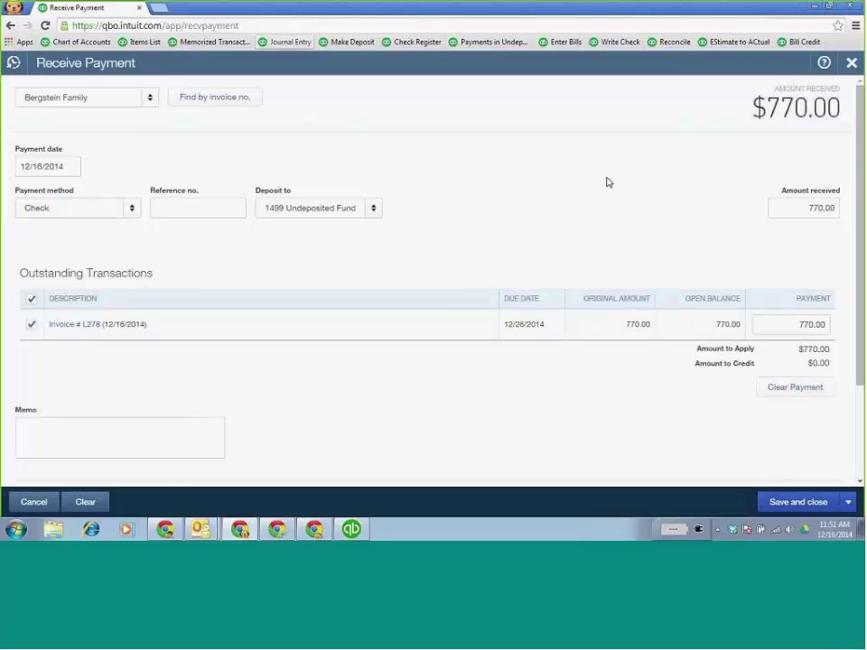
key("ctrl+alt+d")
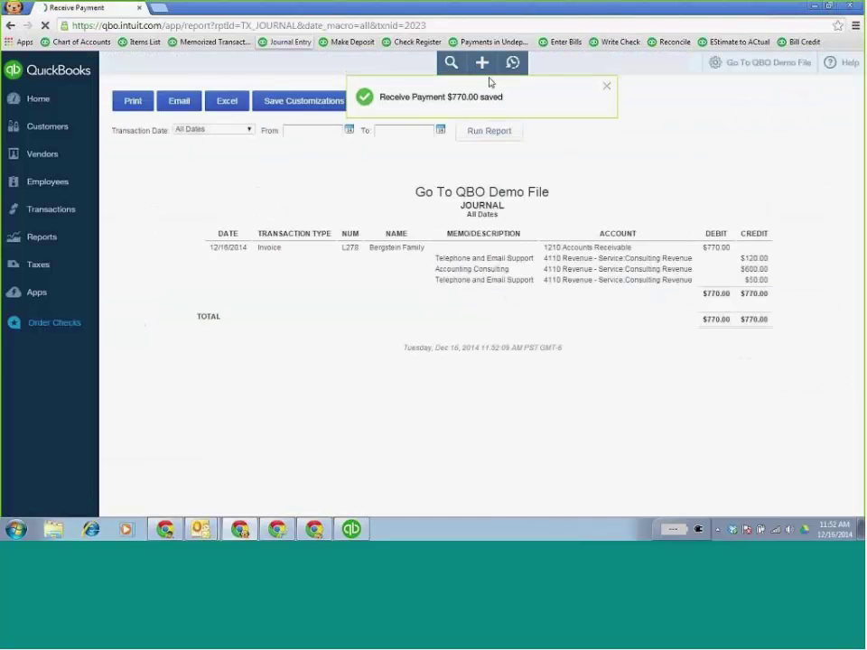
Deposit the customer's 770.00 payment into the company checking account with payments filtered to the Texas location, and save the deposit
left_click(481, 63)
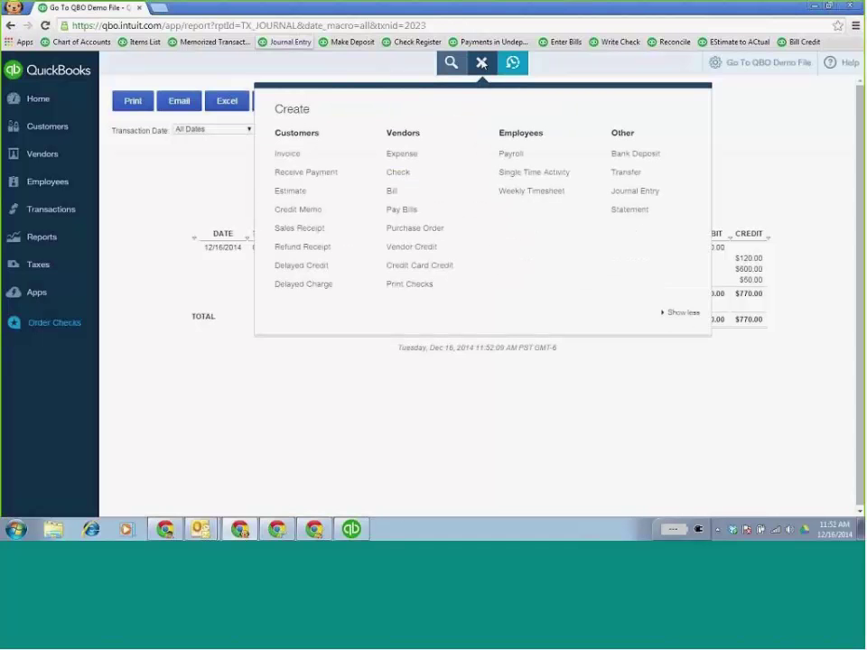
left_click(352, 42)
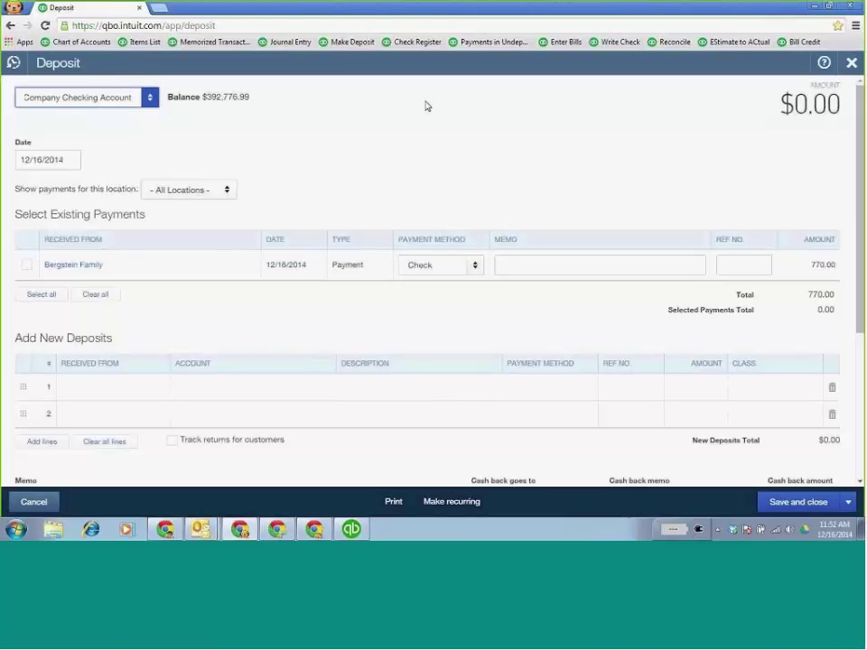
left_click(227, 190)
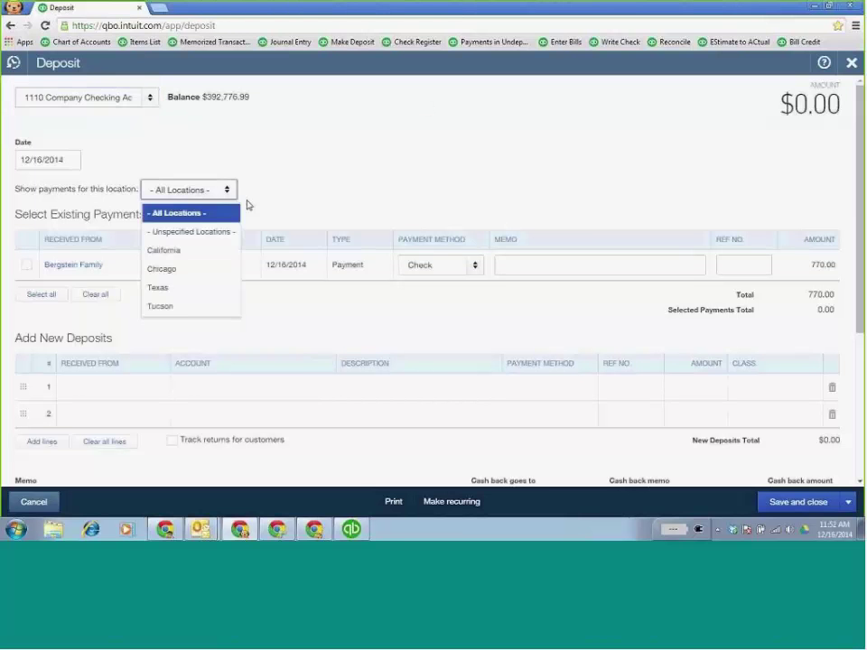
left_click(205, 290)
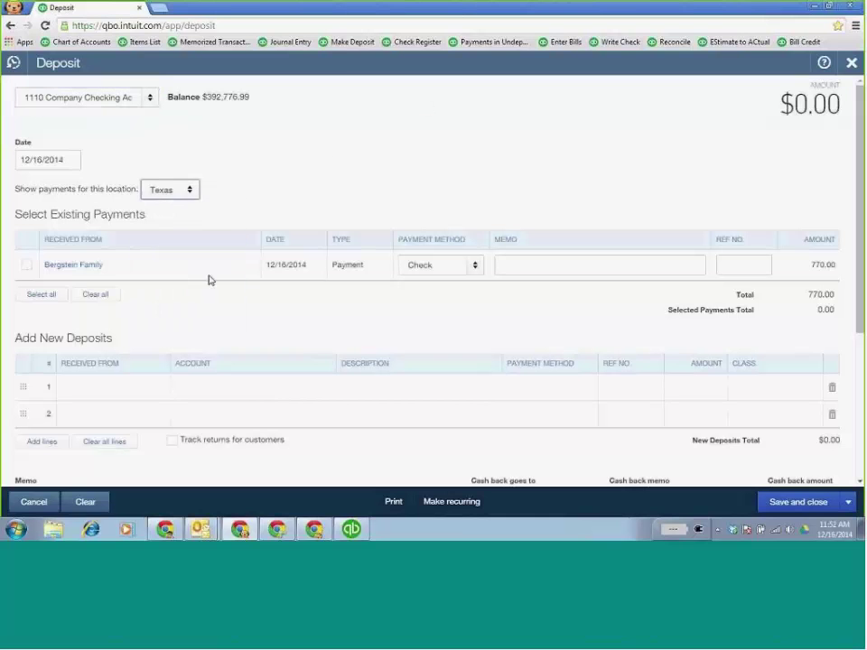
left_click(28, 265)
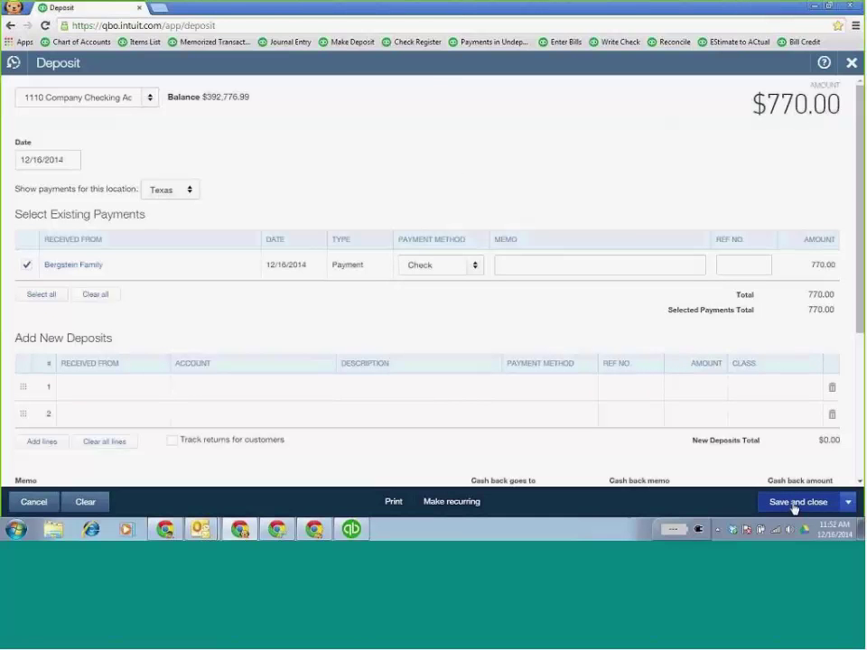
key("ctrl+alt+d")
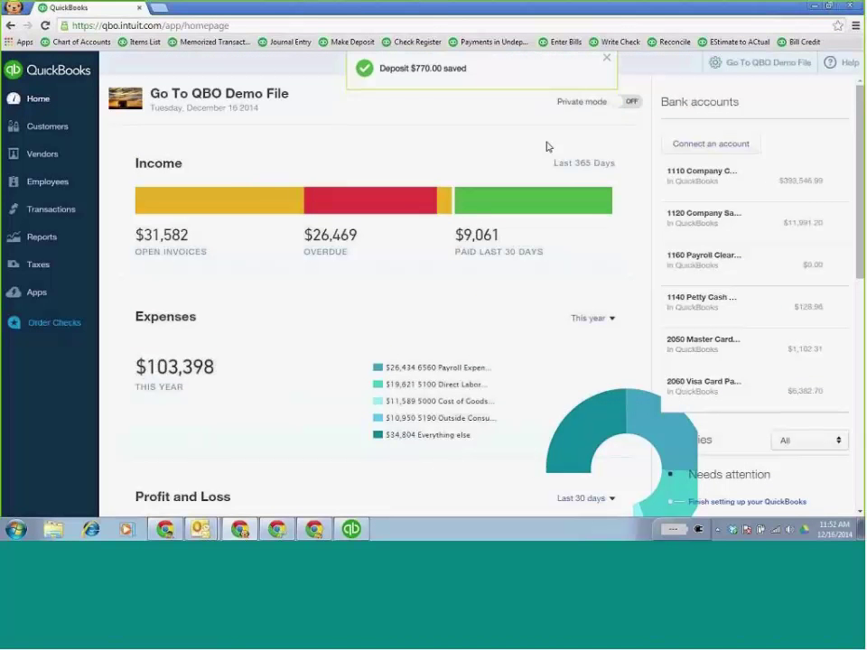
View all bills in Pay Bills, and view the list of expense transactions
left_click(483, 63)
left_click(440, 204)
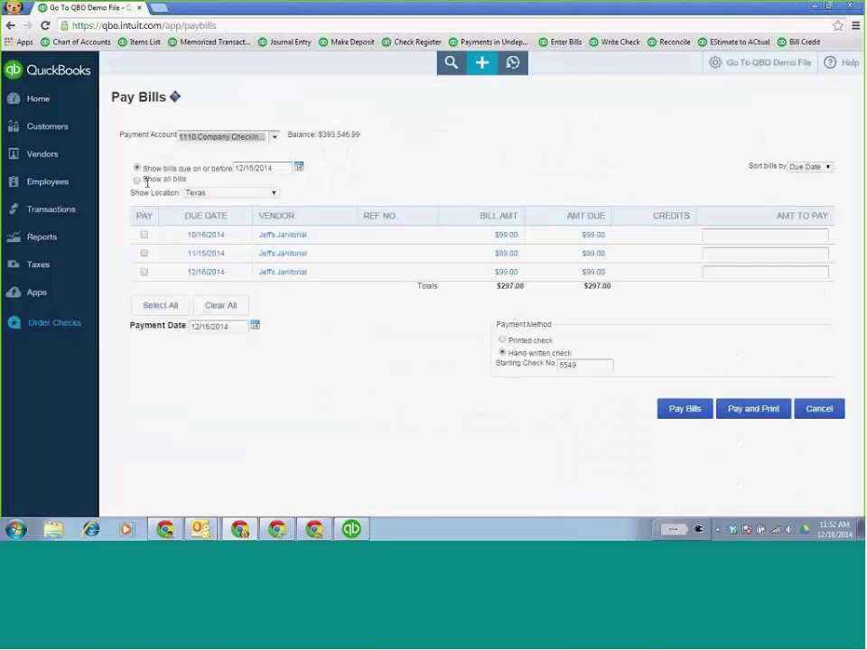
left_click(136, 180)
left_click(64, 209)
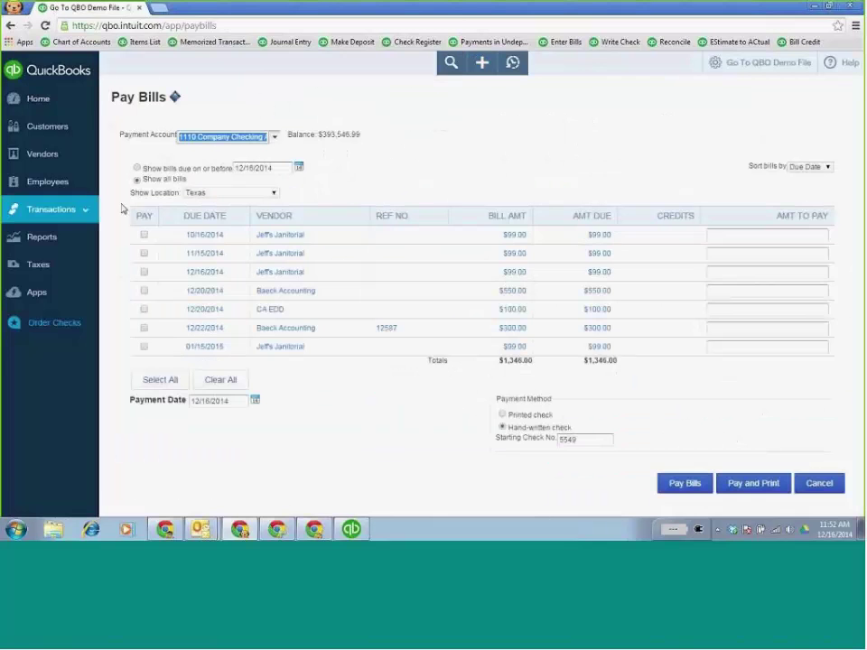
left_click(42, 268)
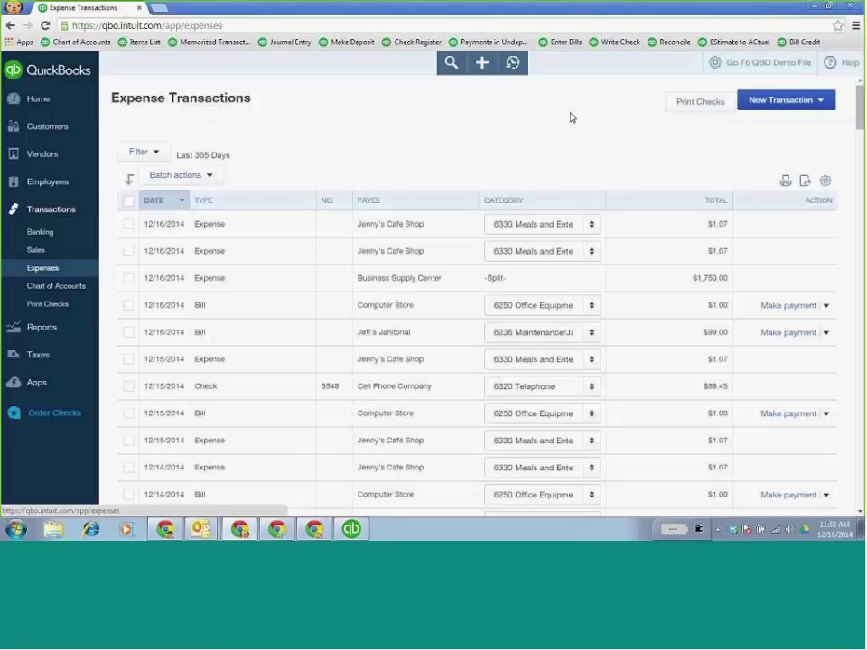
Open the invoice template "include unbilled charges auto" from the recurring transactions list
left_click(715, 63)
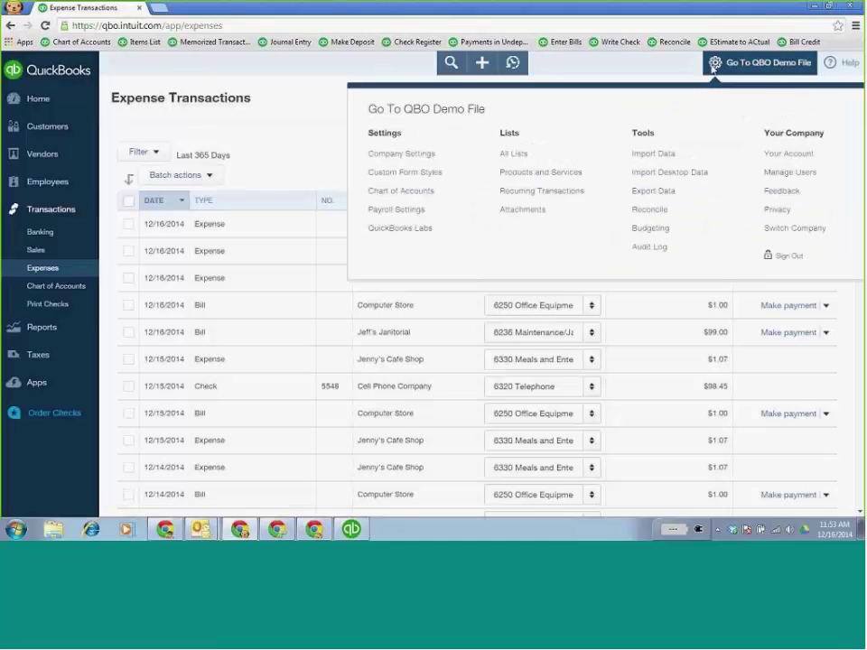
left_click(535, 193)
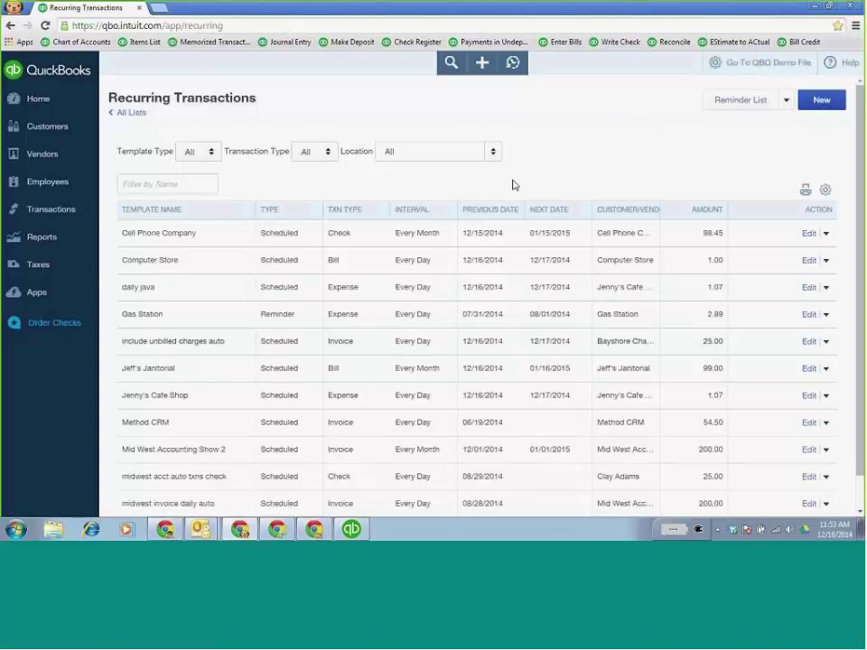
left_click(808, 341)
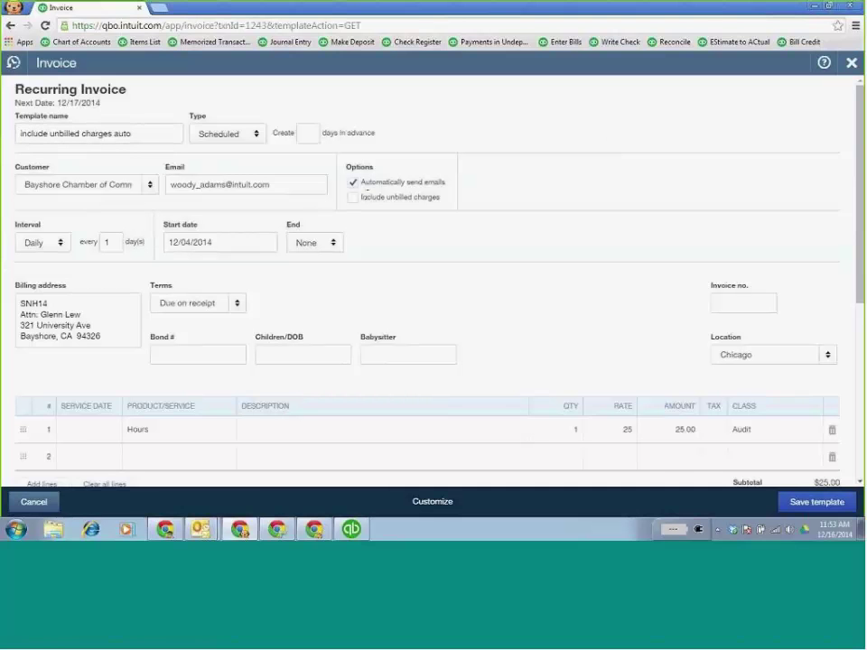
Try the Include unbilled charges option in the recurring invoice template, and close the template without saving
left_click(354, 197)
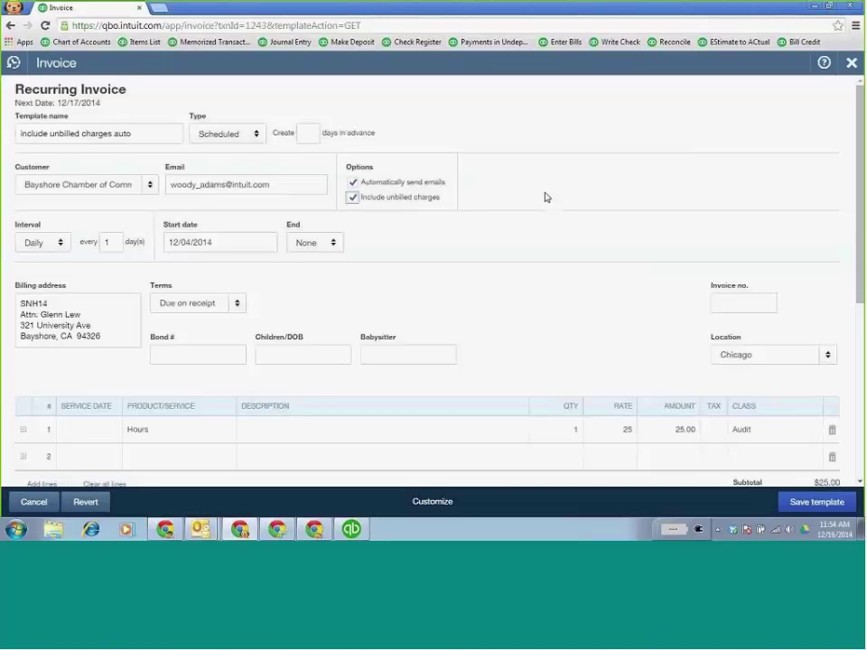
left_click(308, 133)
left_click(852, 65)
left_click(489, 304)
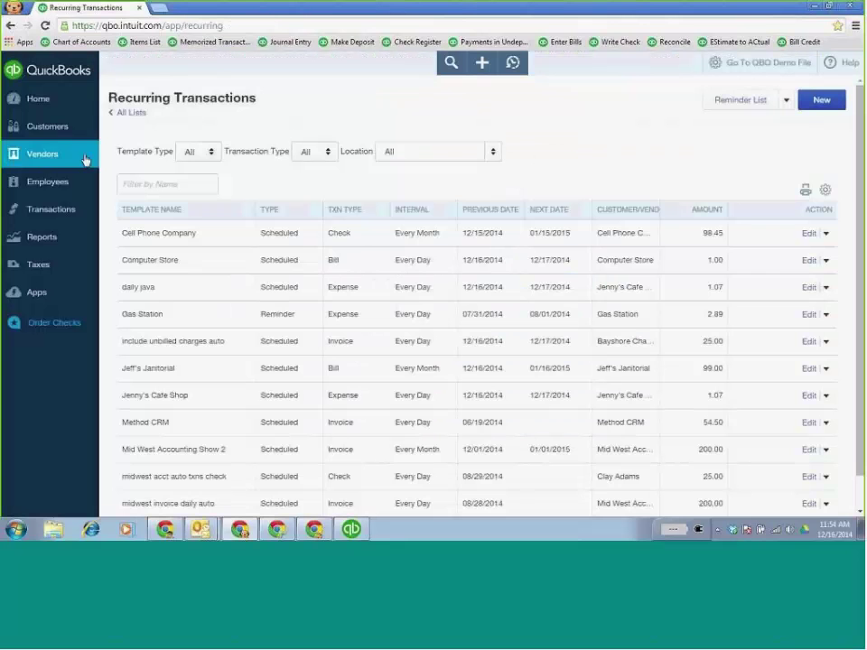
Open the first customer's transaction list and view the available batch actions
left_click(45, 127)
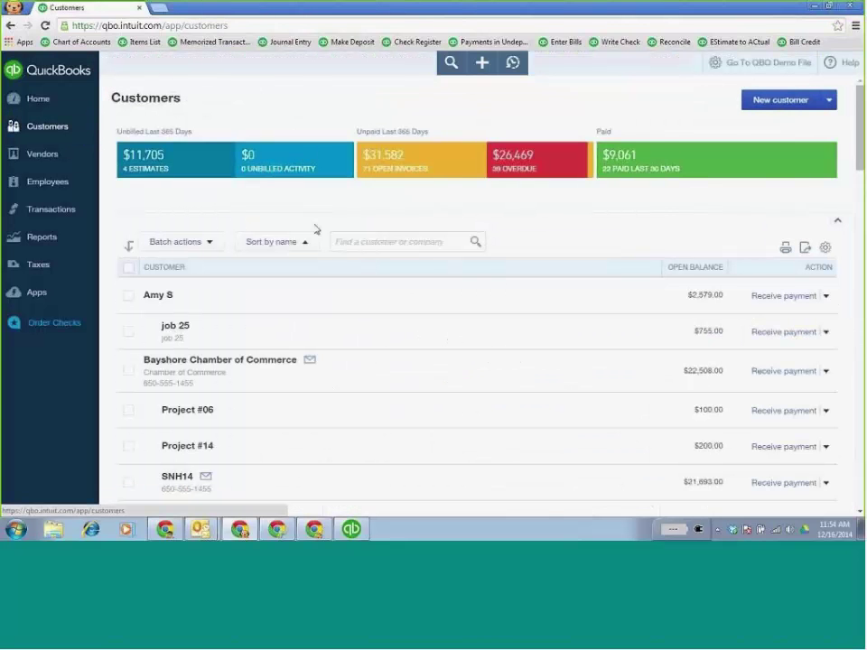
left_click(196, 298)
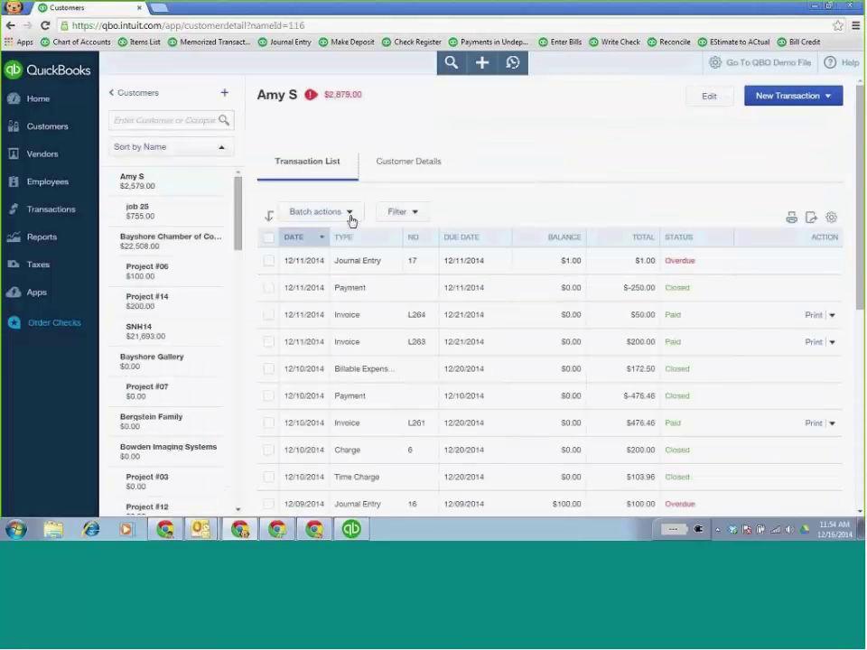
left_click(349, 215)
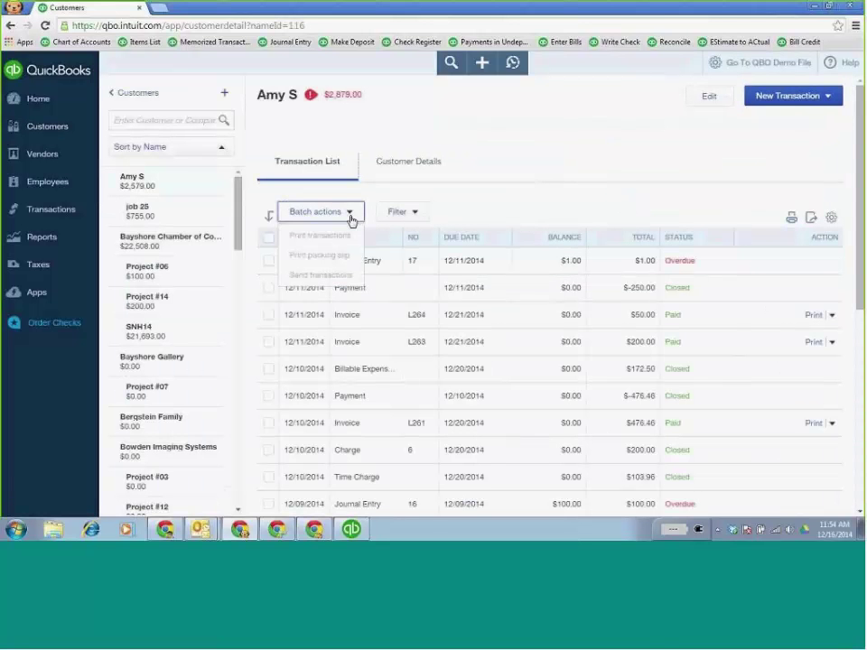
left_click(479, 187)
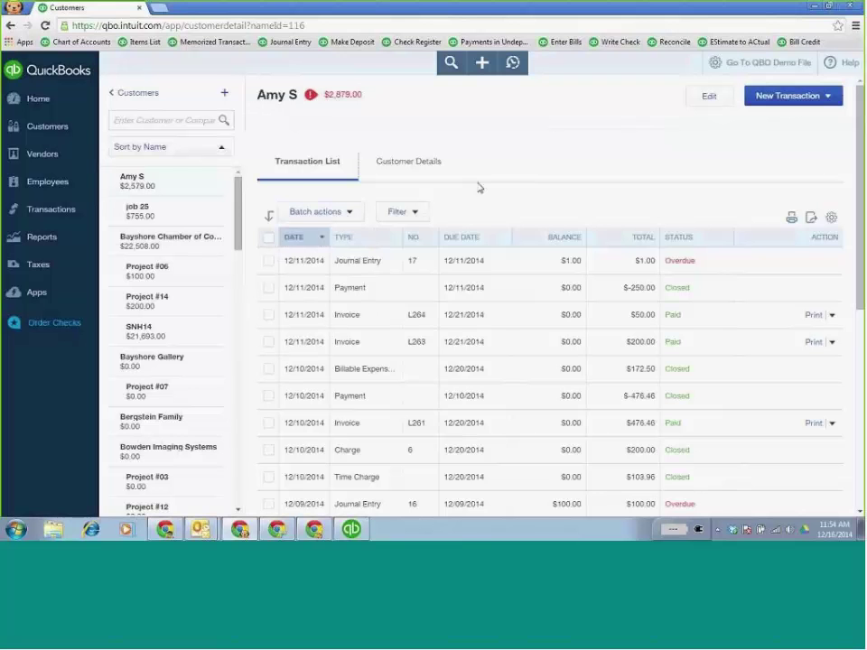
View the available transaction type filters for the customer's transaction list, without applying one
left_click(405, 212)
left_click(470, 267)
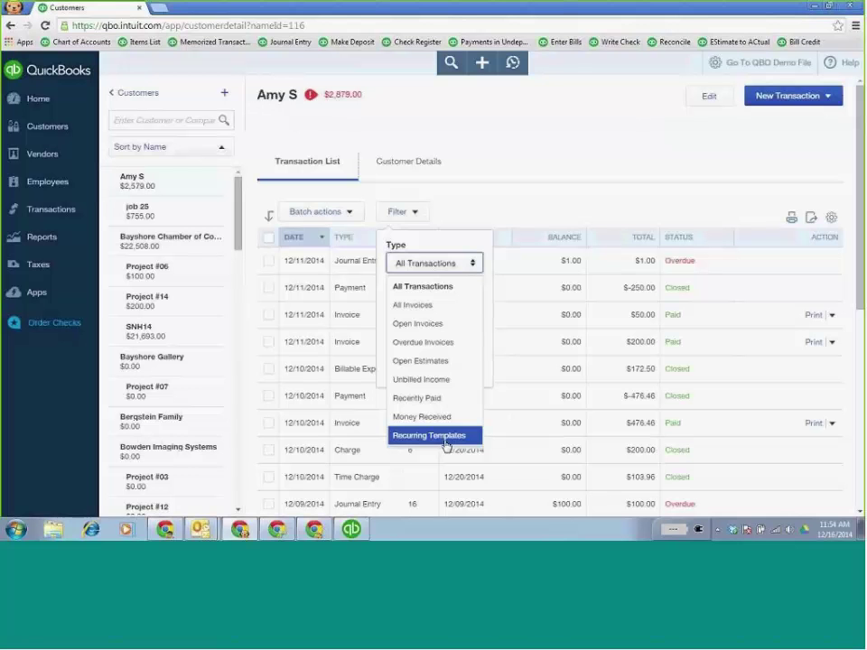
left_click(480, 112)
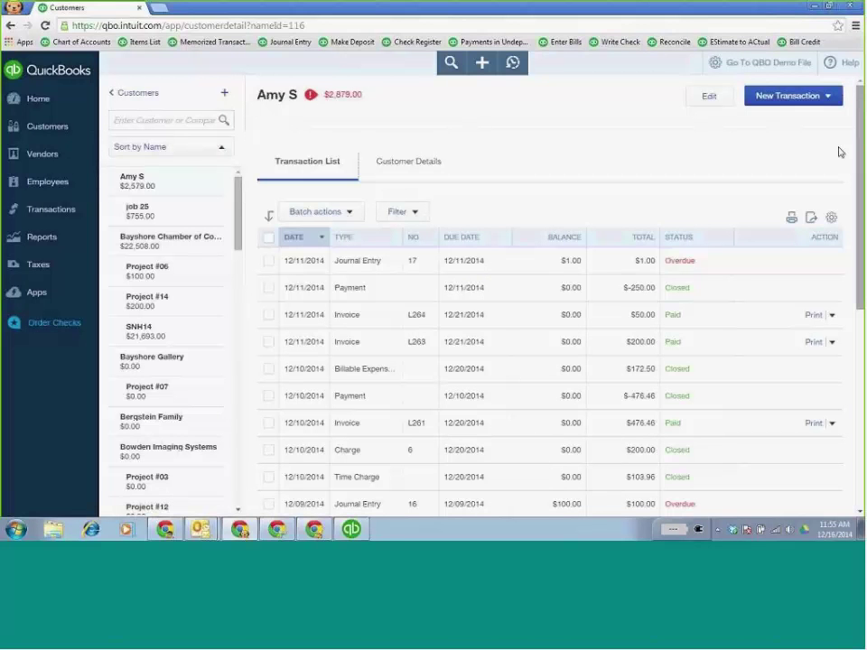
Open the customization settings of the Transaction Detail by Account report from the Accountant Reports
left_click(39, 237)
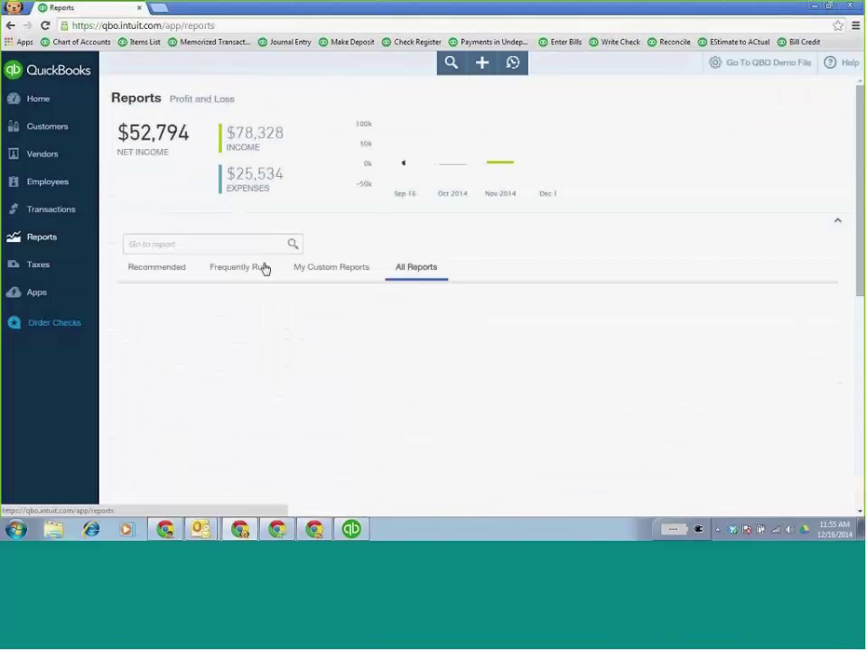
left_click(145, 299)
scroll(359, 347, "down", 1)
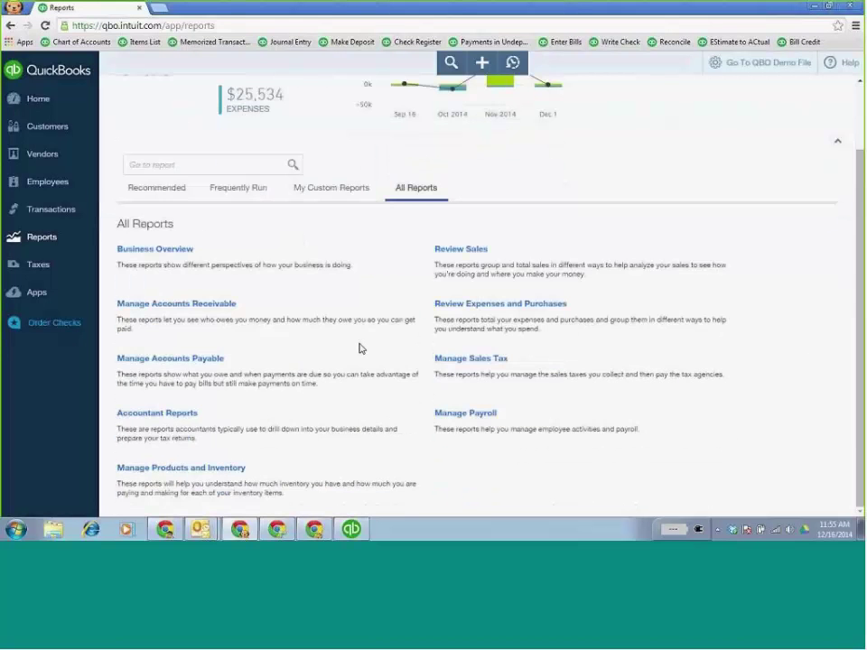
left_click(202, 413)
scroll(361, 306, "down", 1)
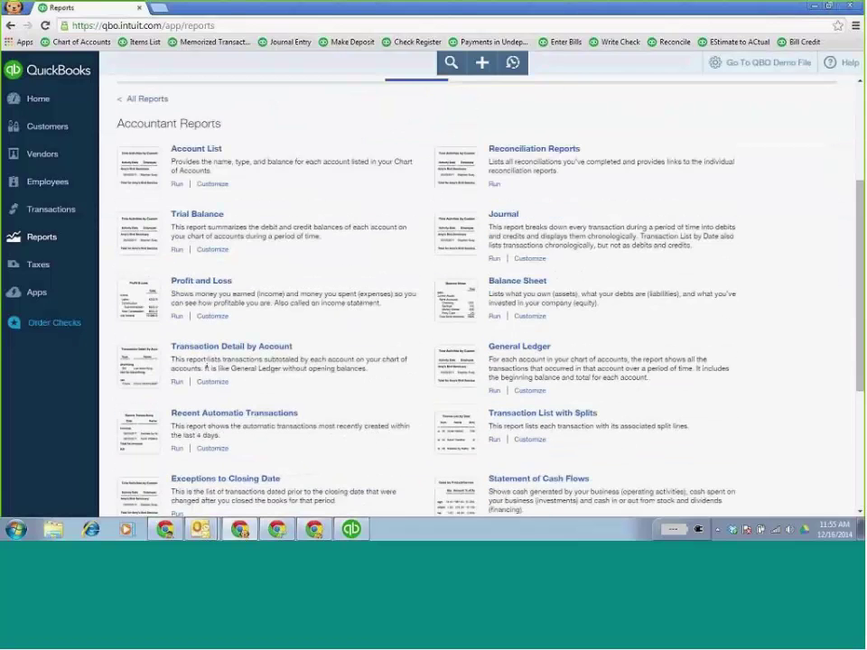
left_click(215, 382)
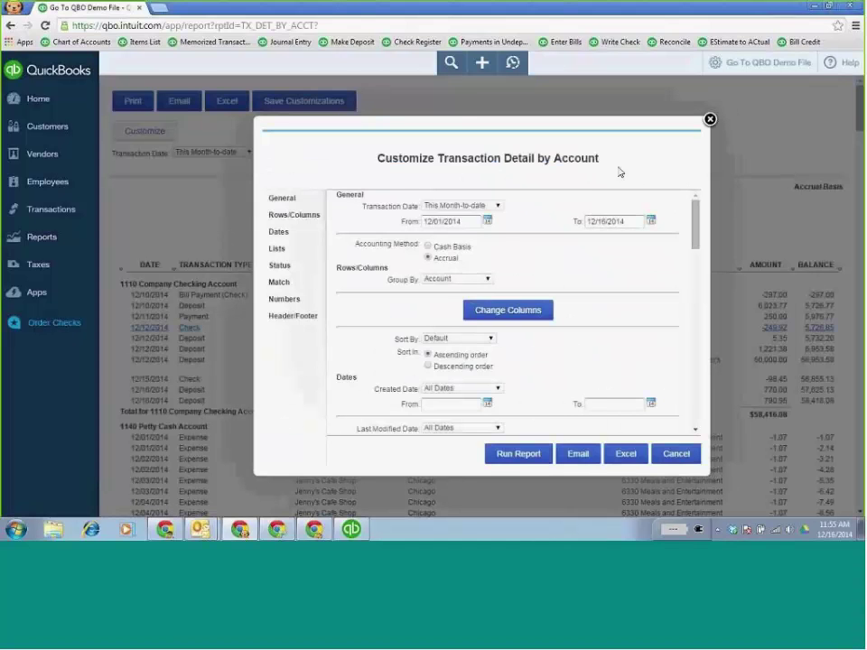
Set the report's transaction date range to This Quarter and review its column selection, keeping the columns as they are
left_click(498, 206)
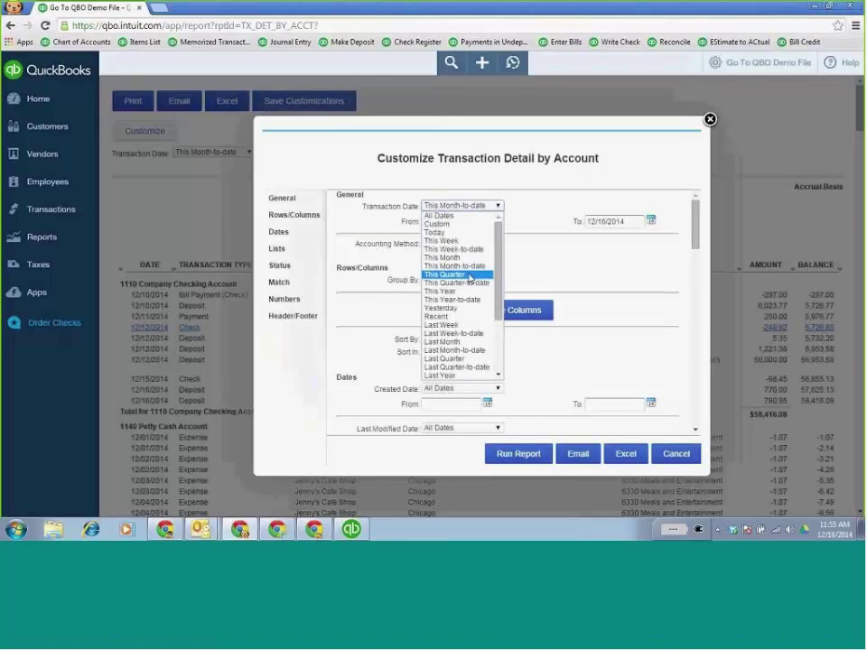
left_click(456, 275)
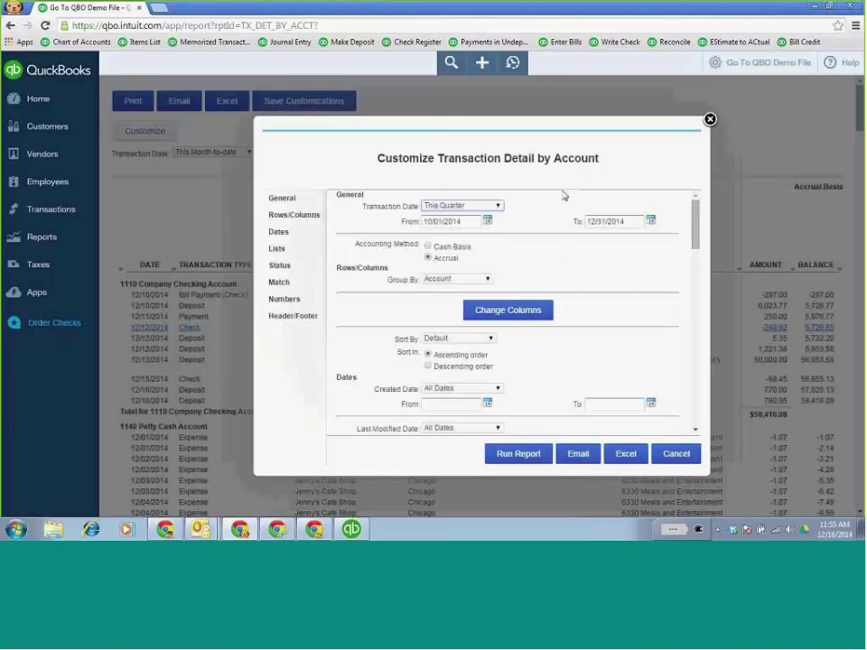
left_click(522, 317)
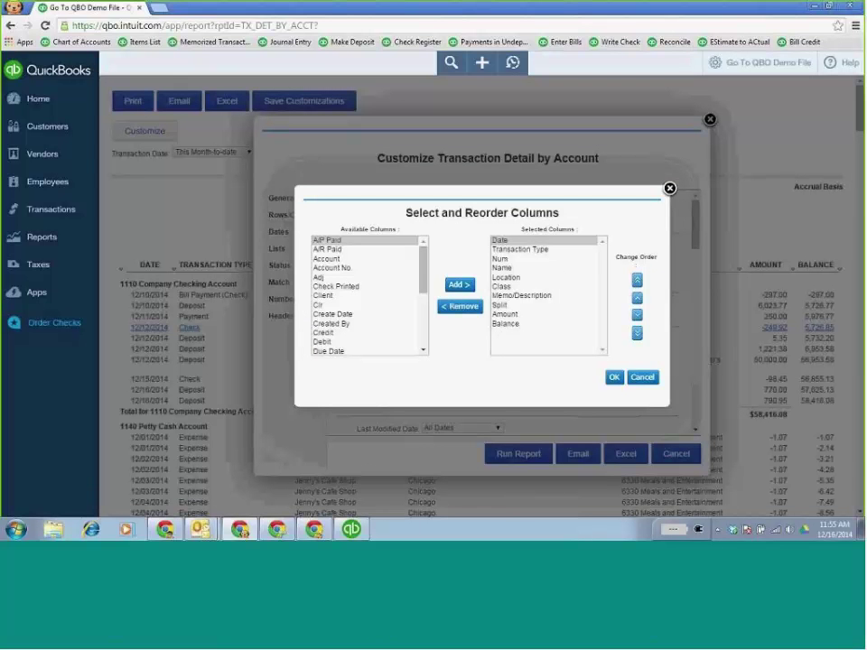
left_click(612, 375)
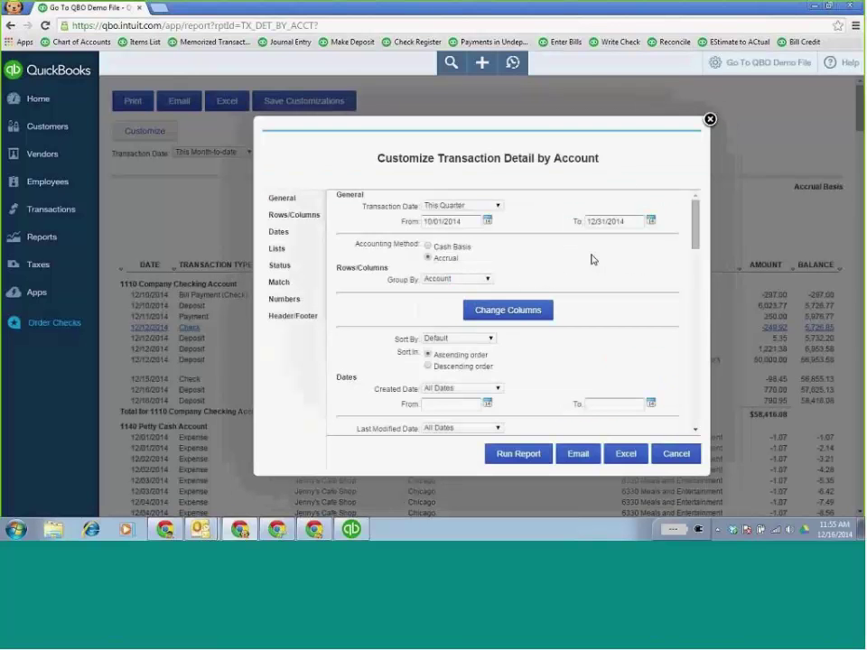
Group the report rows by Transaction Type
left_click(489, 283)
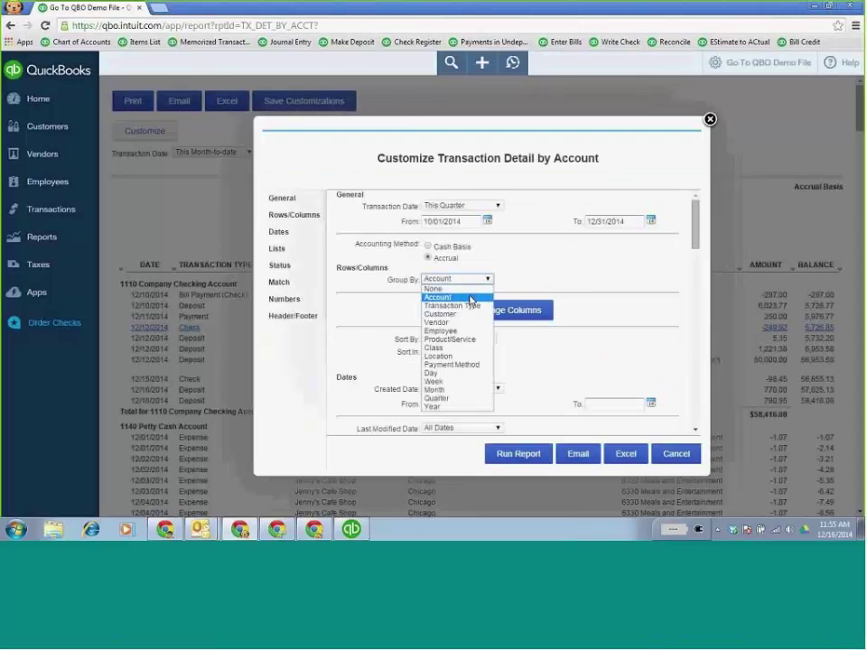
left_click(469, 307)
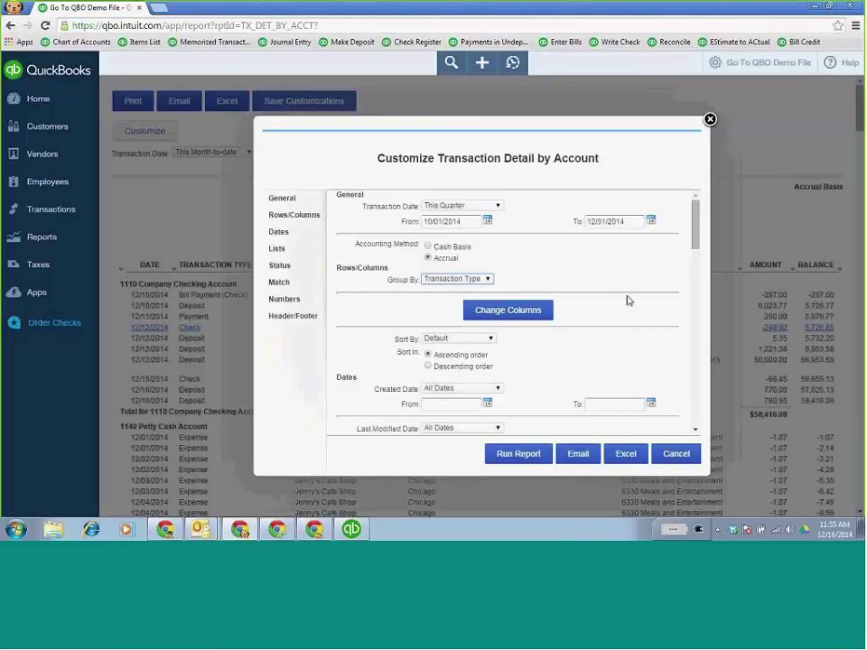
scroll(626, 301, "down", 2)
scroll(614, 296, "up", 2)
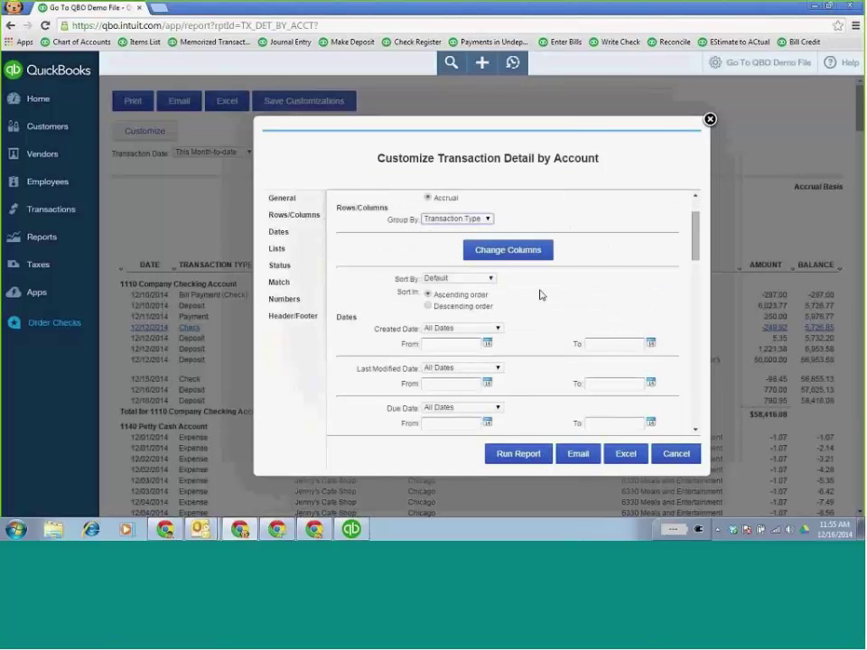
Filter the report to the distribution account 1499 Undeposited Funds
left_click(279, 251)
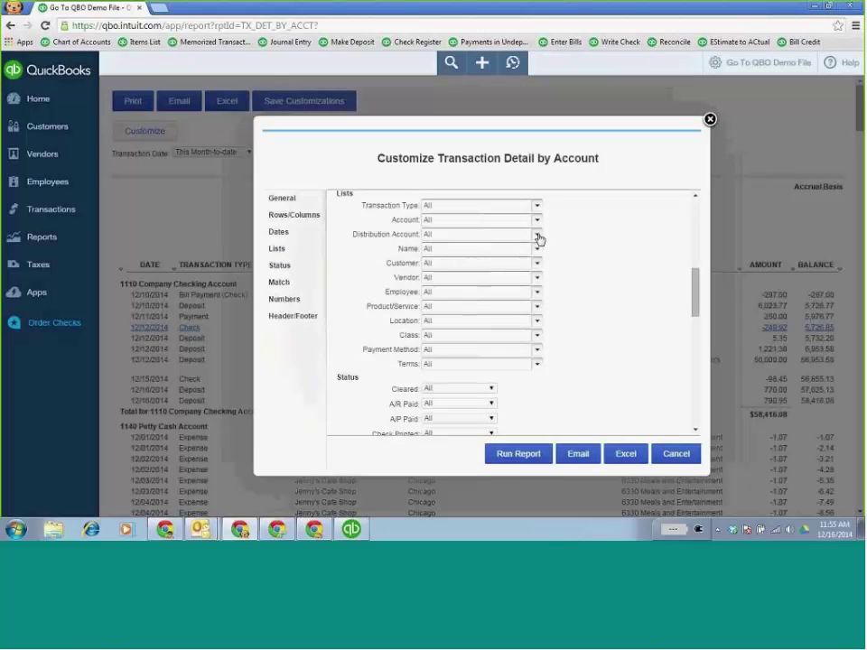
left_click(537, 237)
scroll(531, 304, "down", 3)
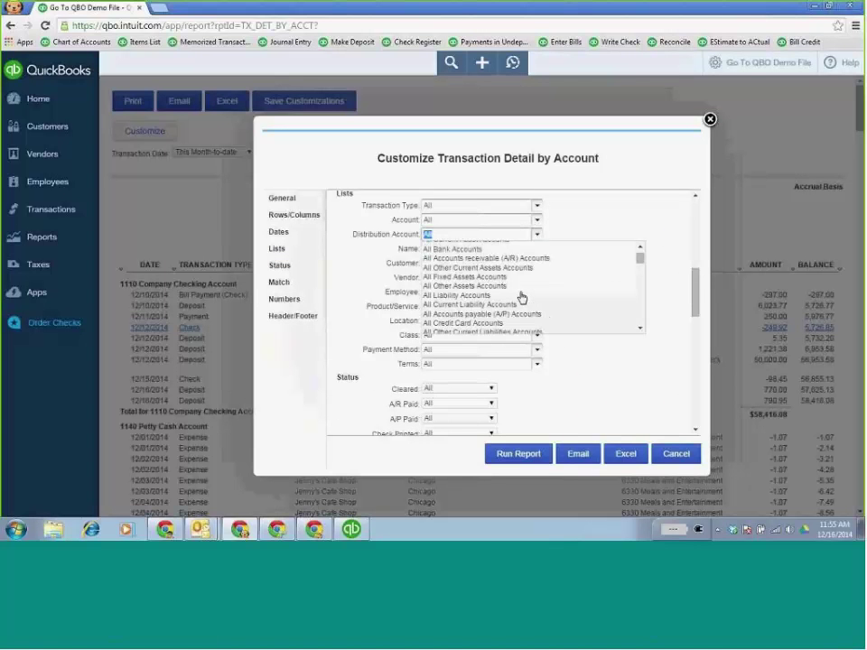
scroll(522, 296, "up", 2)
scroll(513, 286, "up", 1)
scroll(522, 299, "down", 1)
scroll(521, 299, "down", 2)
scroll(521, 302, "down", 2)
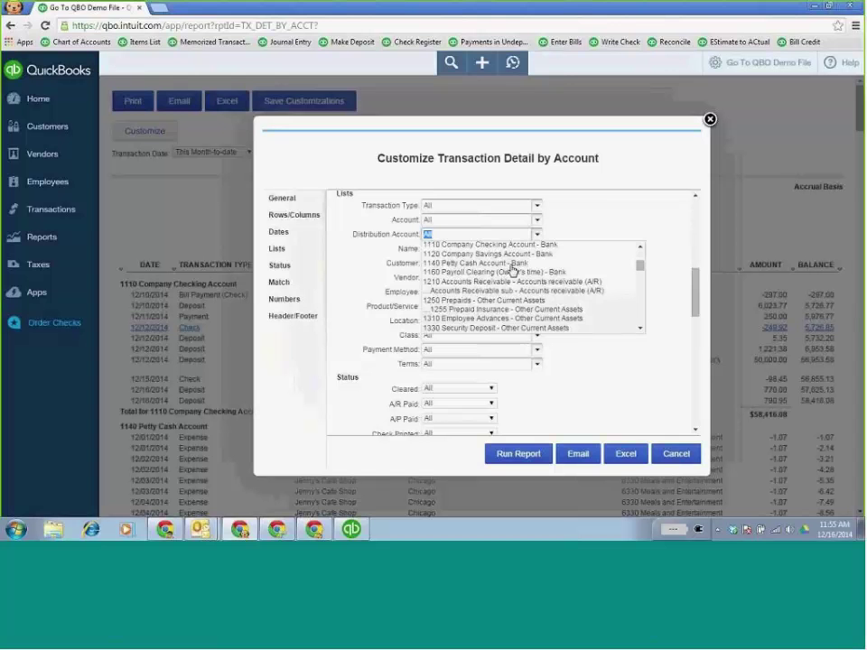
scroll(516, 282, "down", 2)
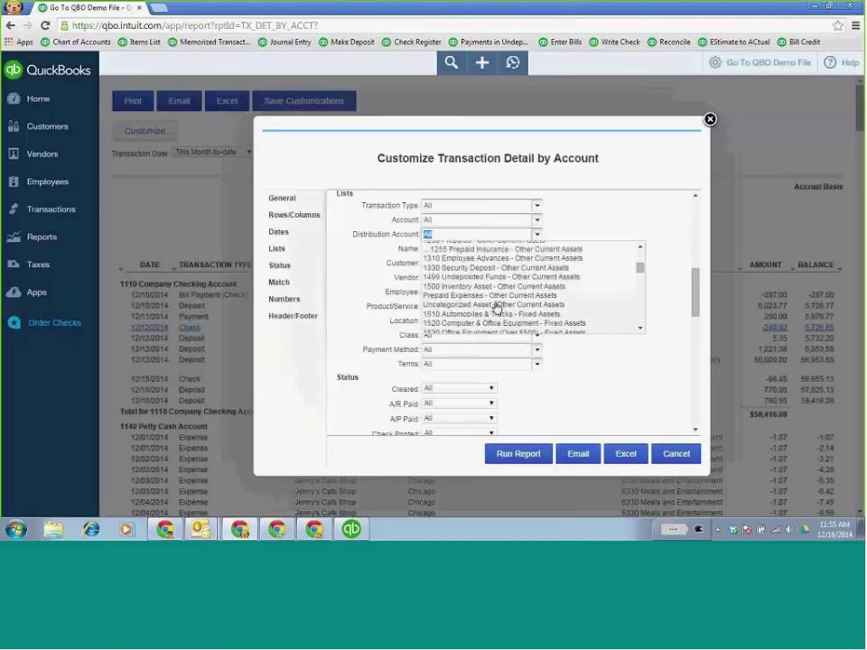
left_click(498, 278)
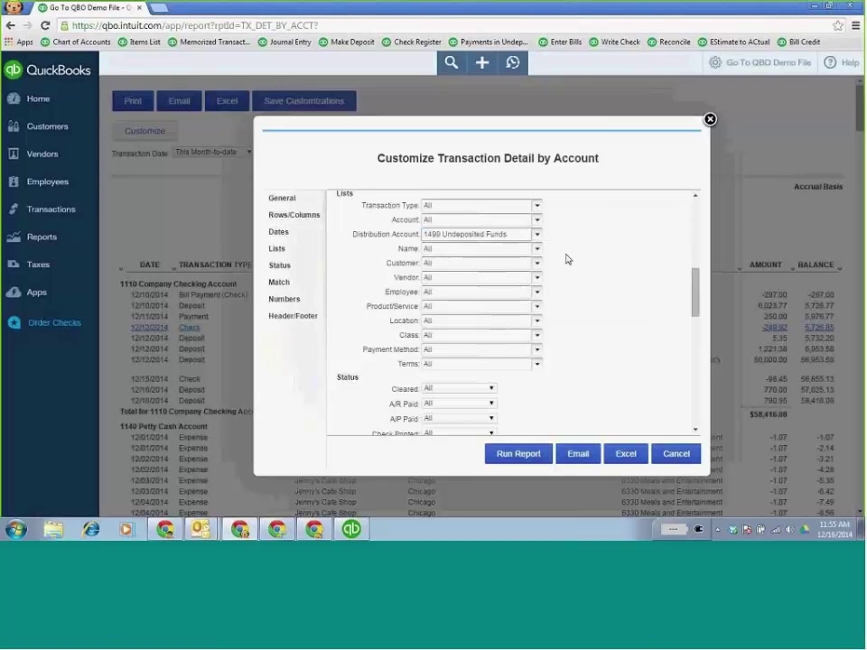
Group the report rows by Account and run the customized report
scroll(605, 257, "up", 5)
scroll(520, 282, "up", 3)
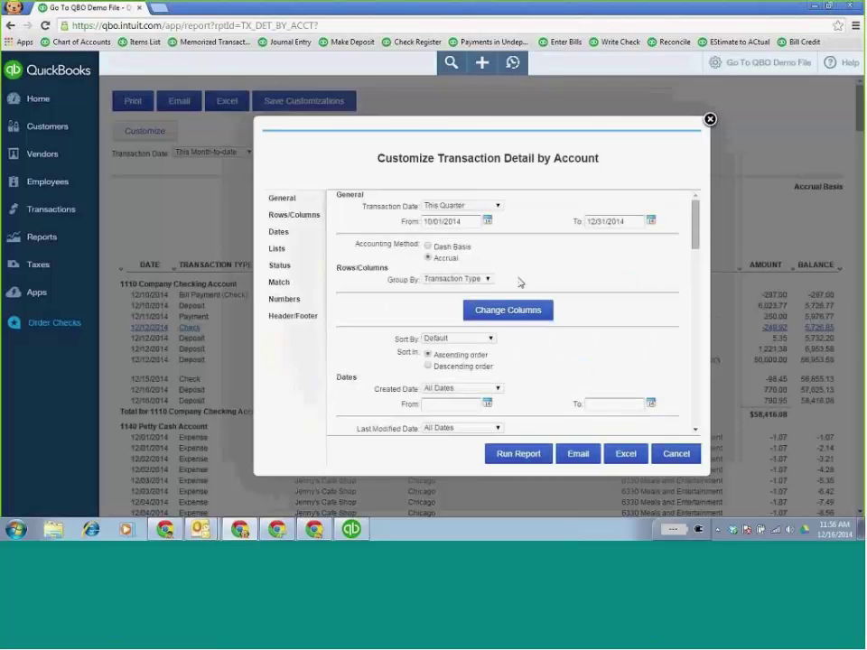
left_click(488, 279)
left_click(518, 301)
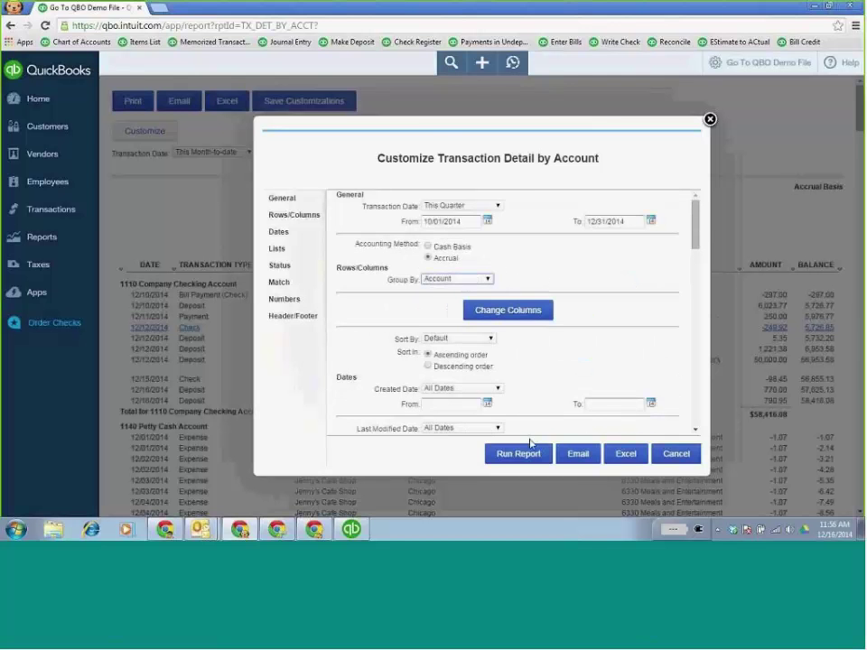
left_click(524, 455)
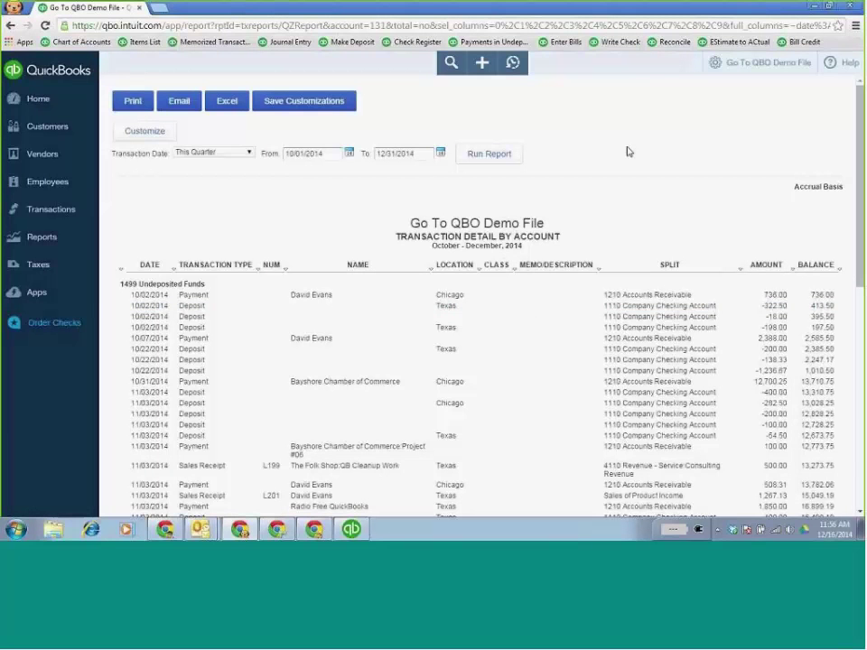
Save the report customization as "Transaction Detail by Account-Payments" and add it to the Accountant group
left_click(310, 104)
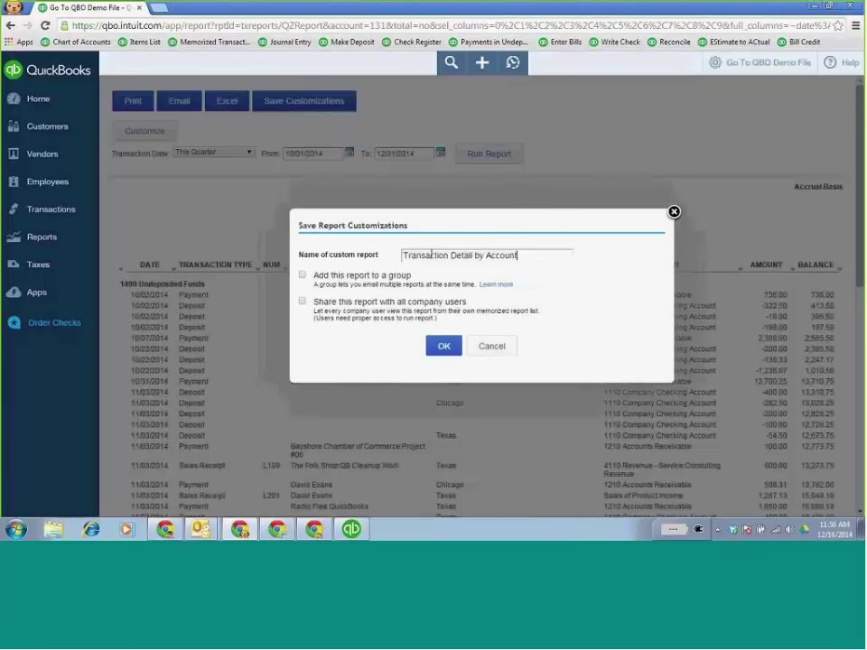
left_click(530, 257)
type("-P")
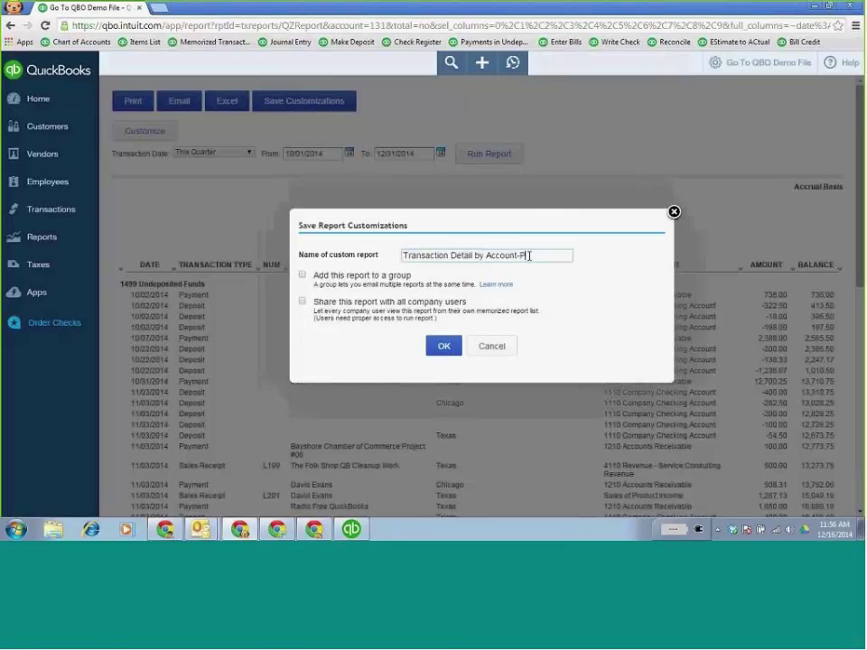
type("ayments")
left_click(303, 276)
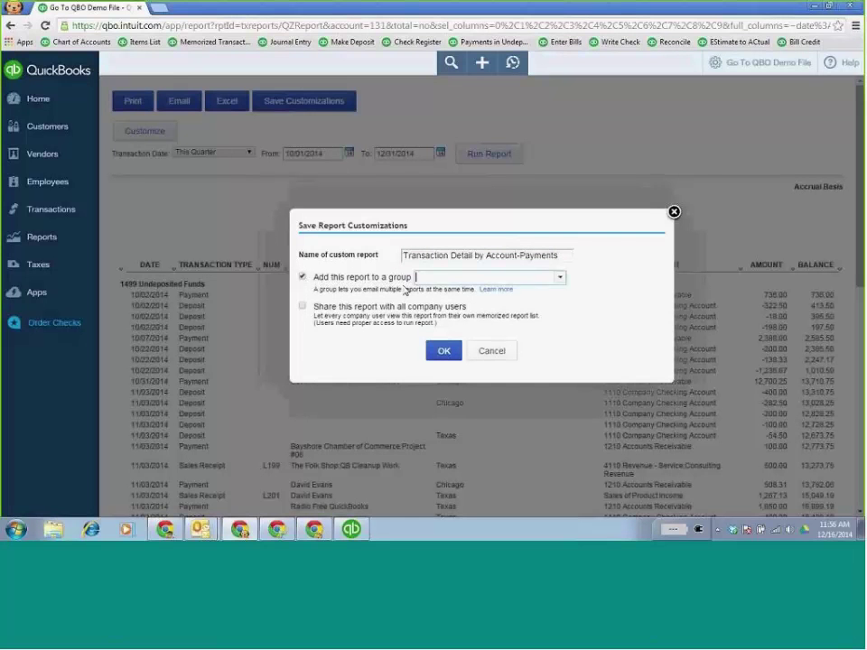
left_click(561, 278)
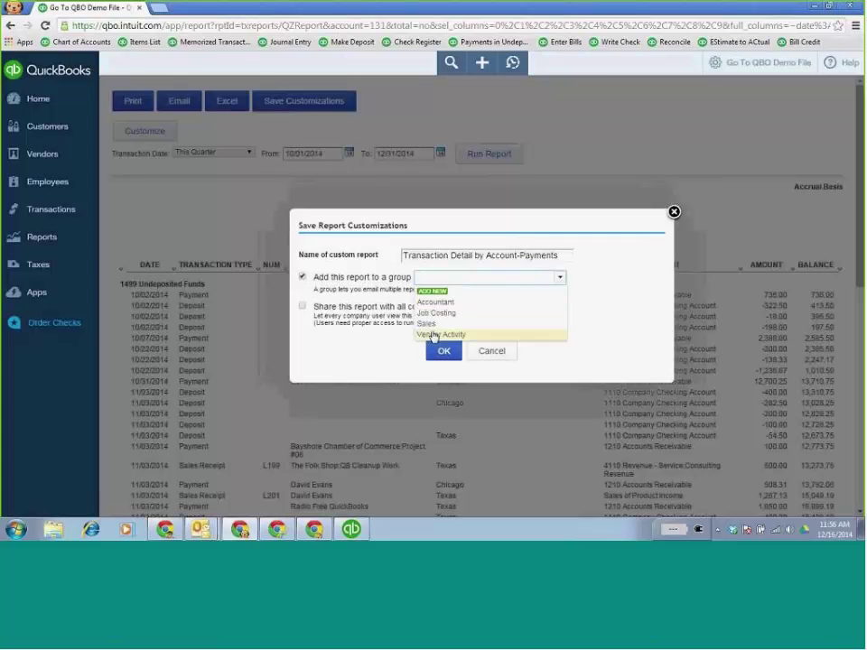
left_click(438, 302)
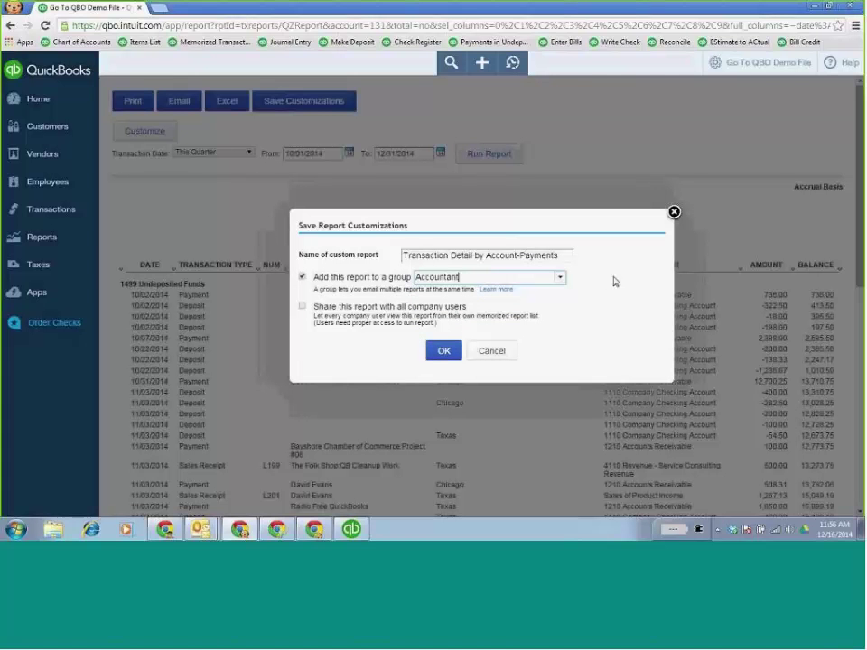
left_click(440, 350)
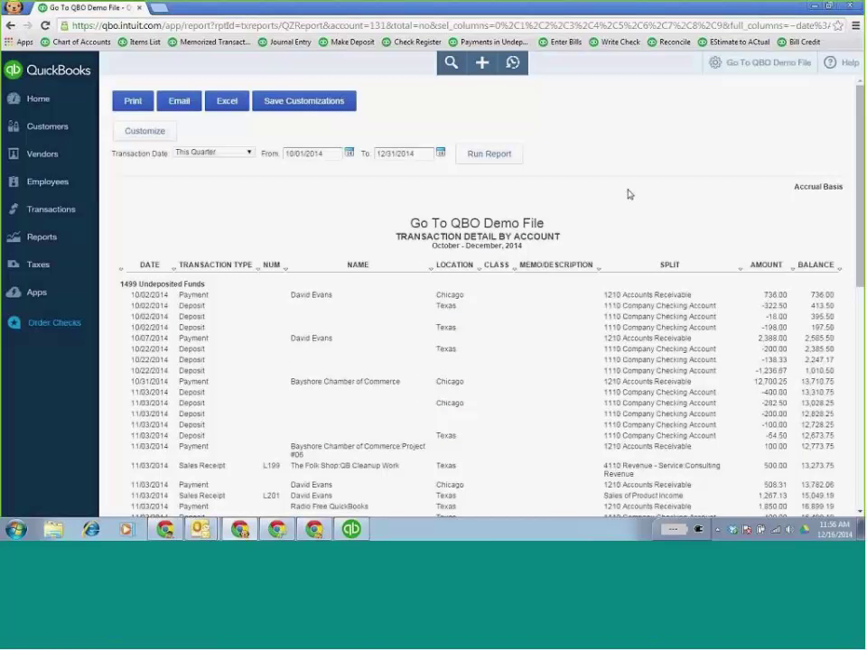
Open the Accountant group's settings from the custom reports list and view its email schedule without changing it
left_click(41, 239)
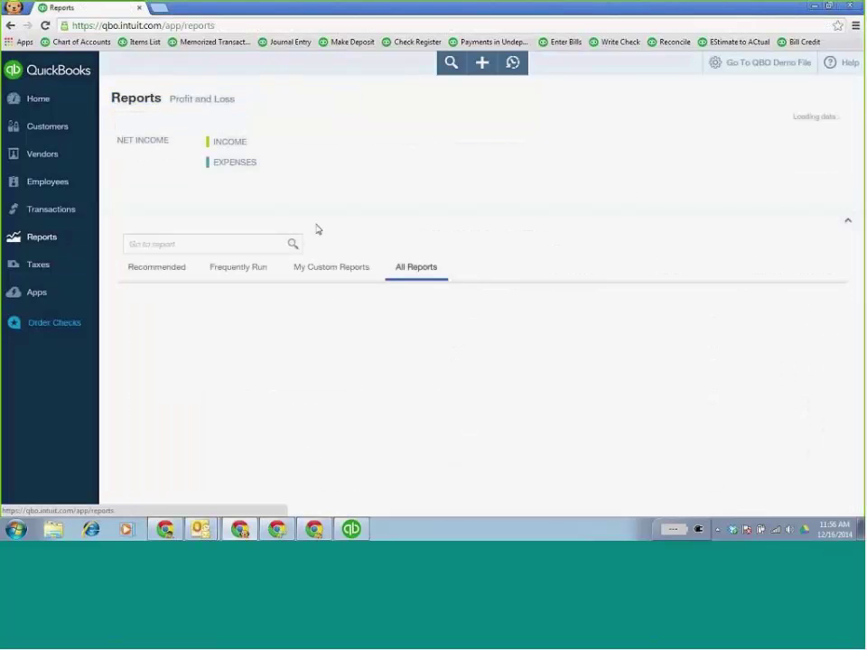
left_click(345, 268)
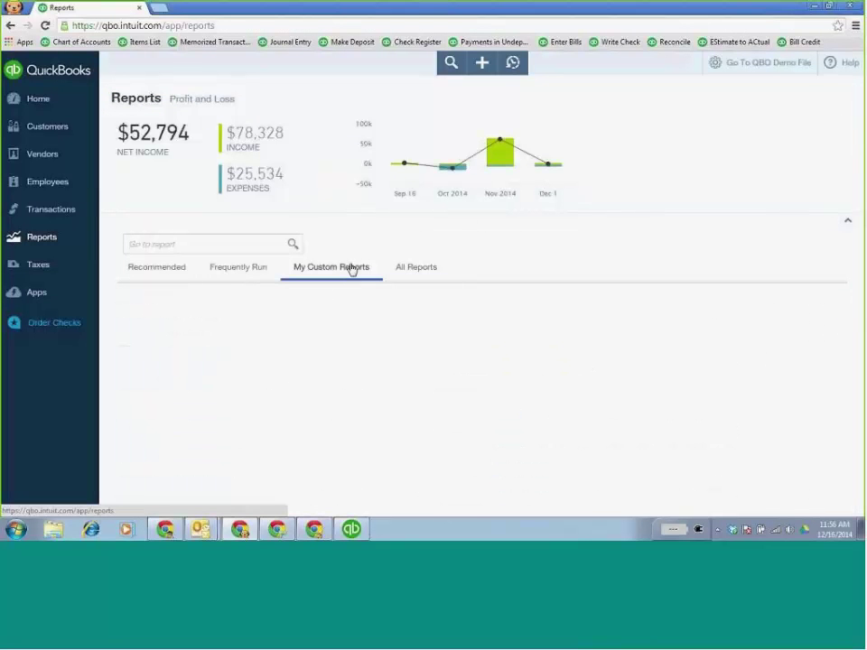
scroll(511, 393, "down", 2)
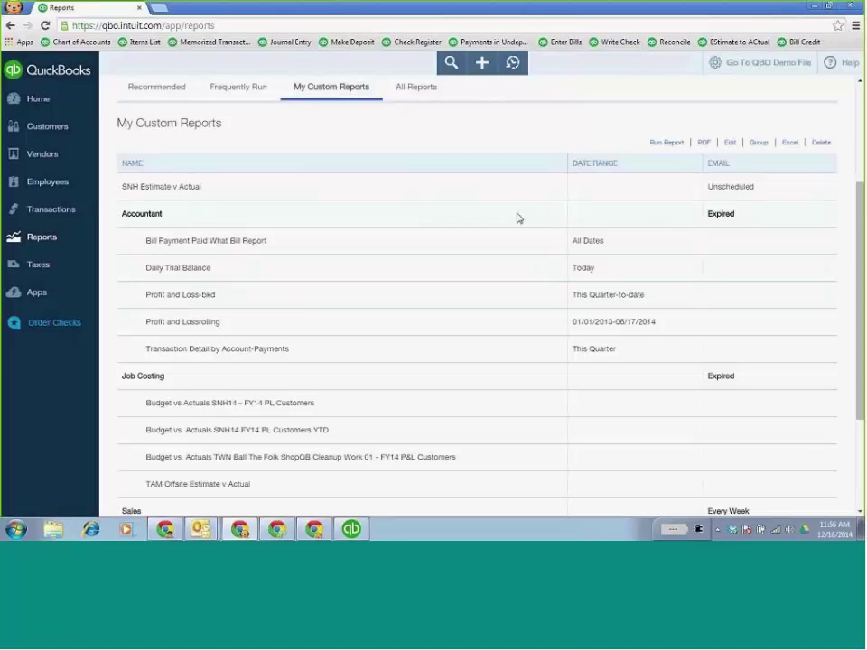
left_click(730, 143)
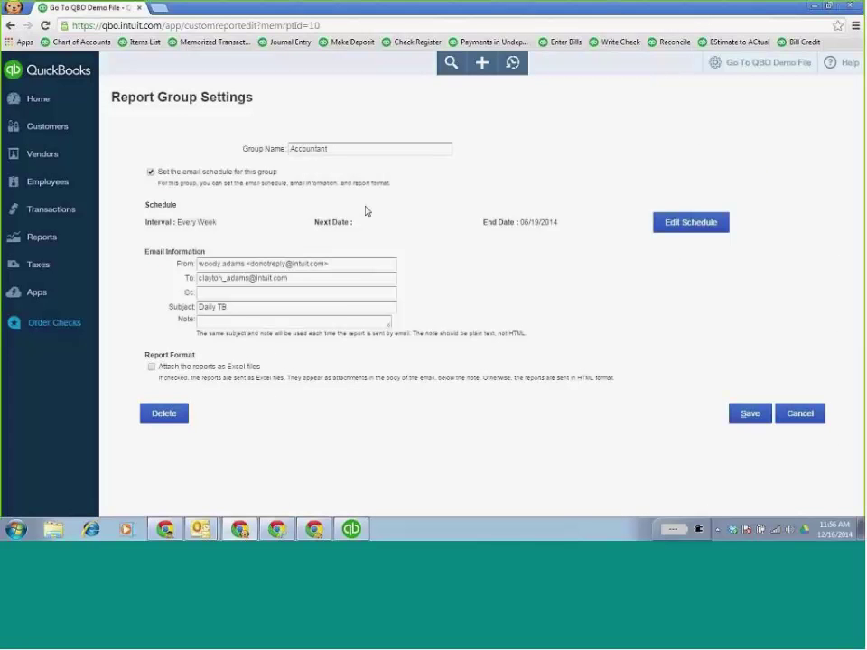
left_click(680, 226)
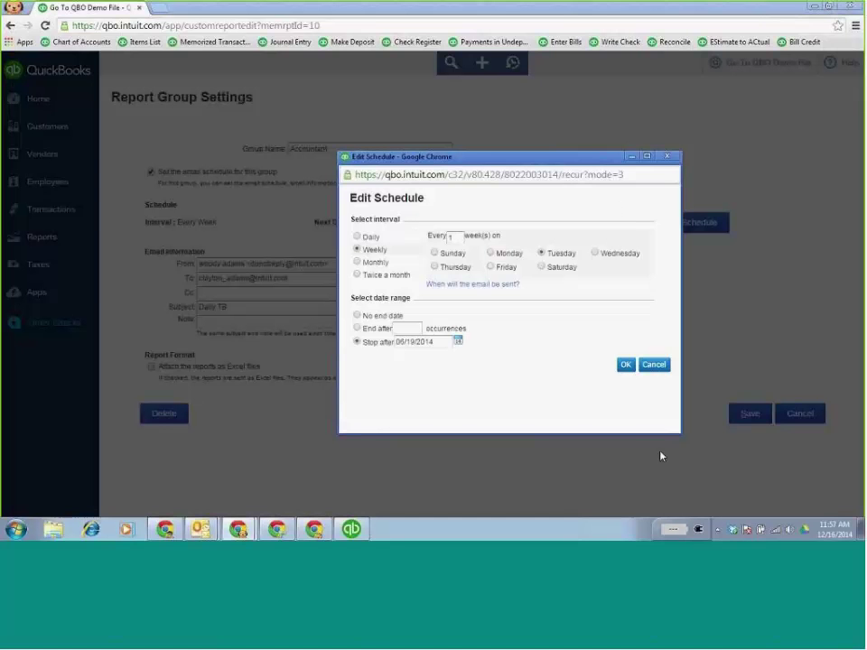
left_click(653, 366)
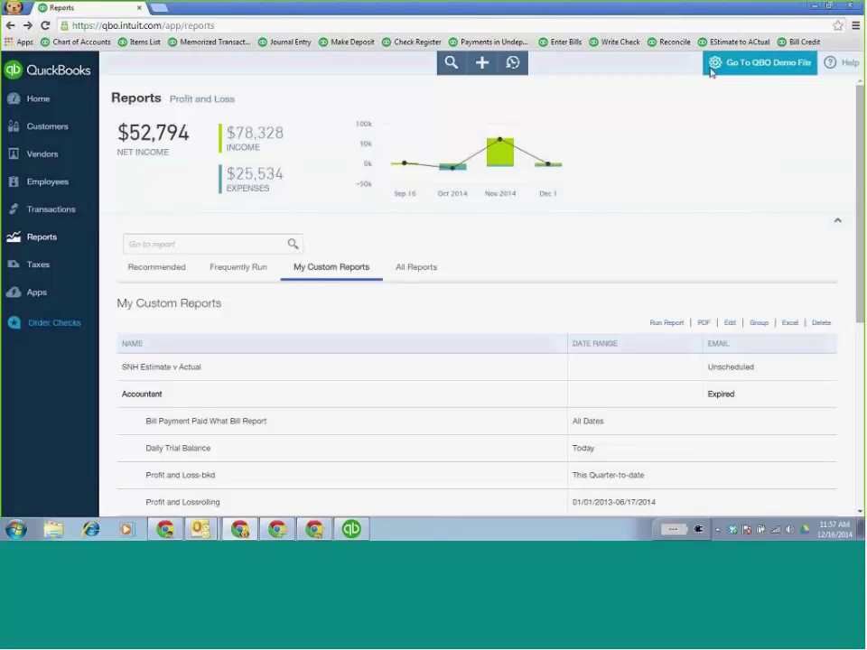
Create a new bill for the vendor Data Storage Co
left_click(482, 63)
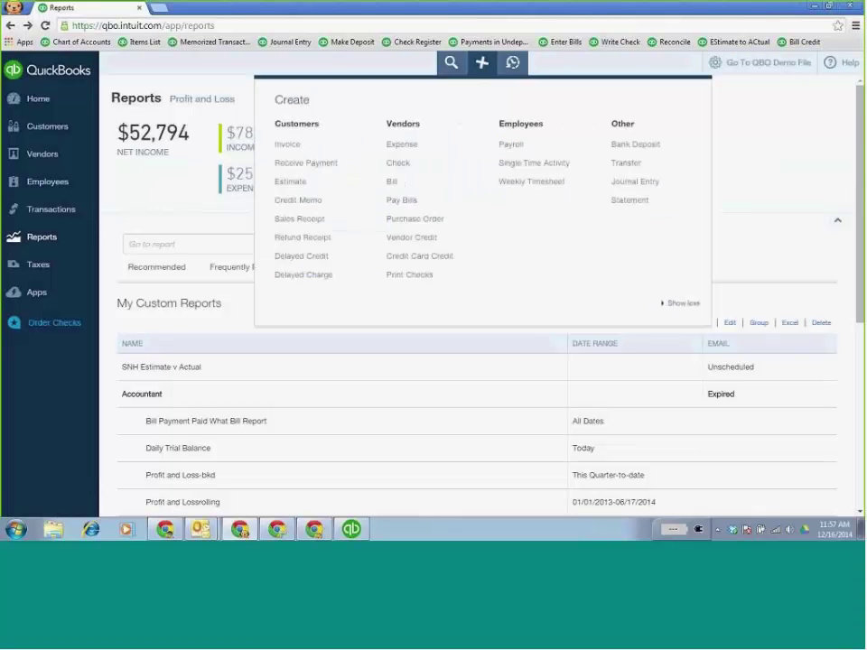
left_click(401, 189)
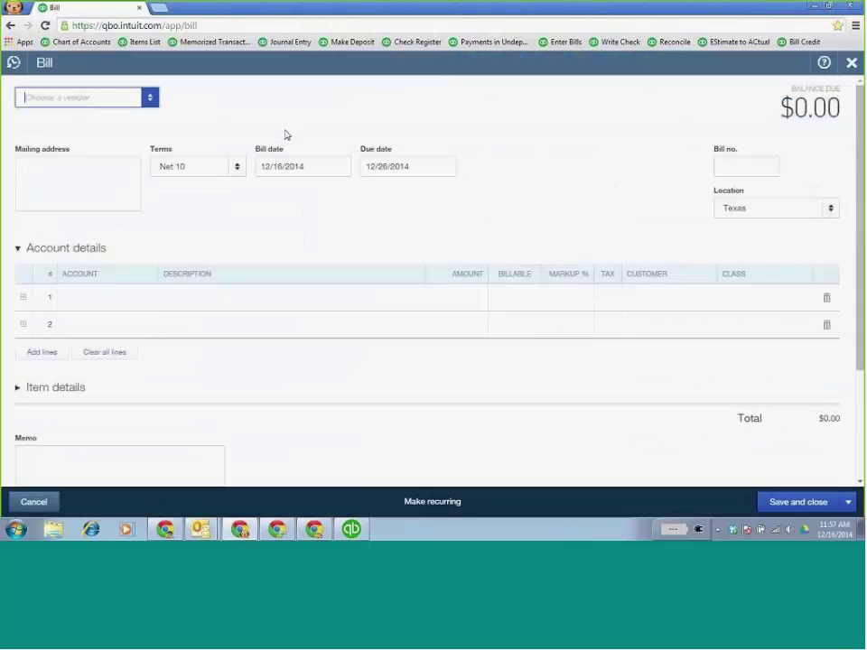
left_click(150, 104)
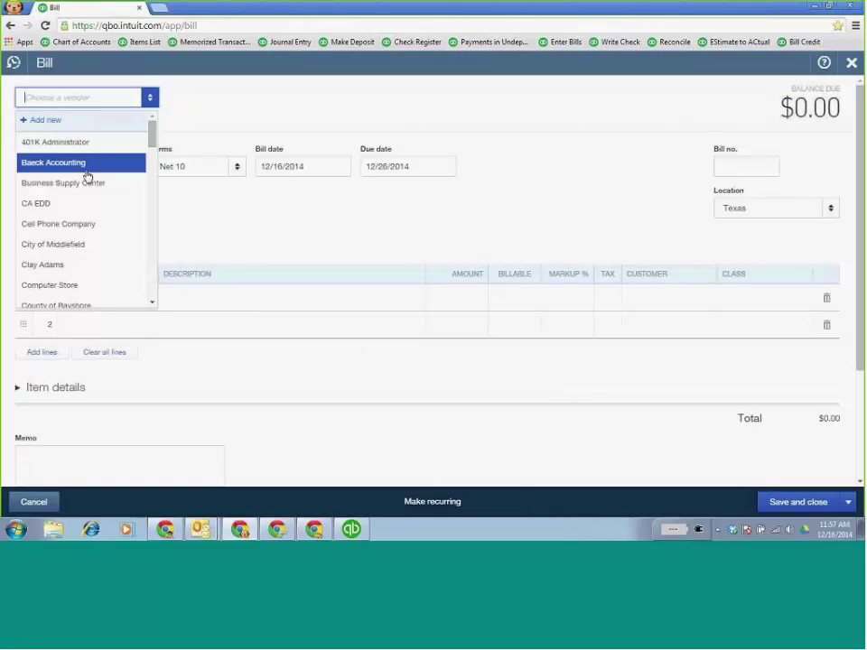
mouse_move(151, 151)
left_mouse_down()
mouse_move(154, 177)
mouse_move(152, 155)
left_mouse_up()
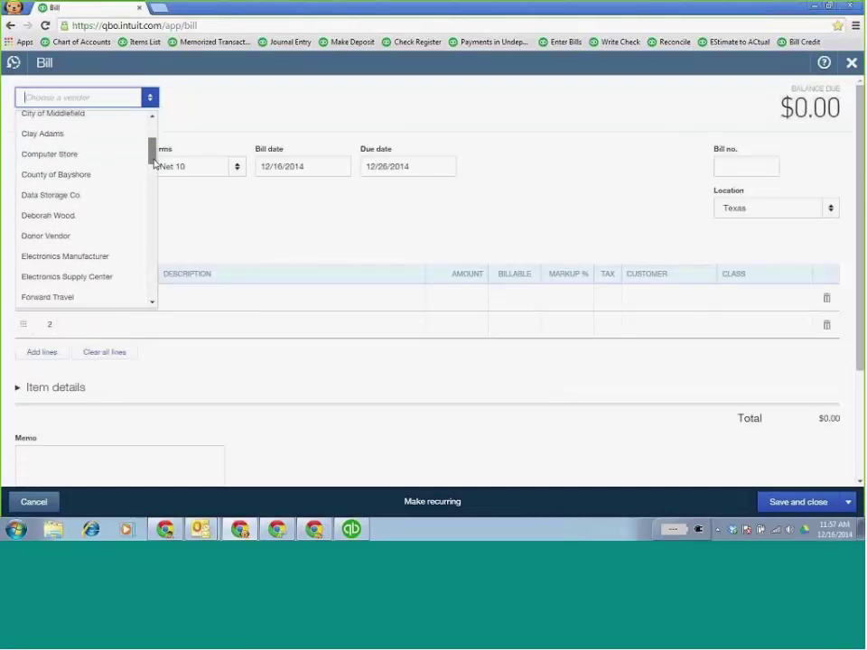
left_click(79, 197)
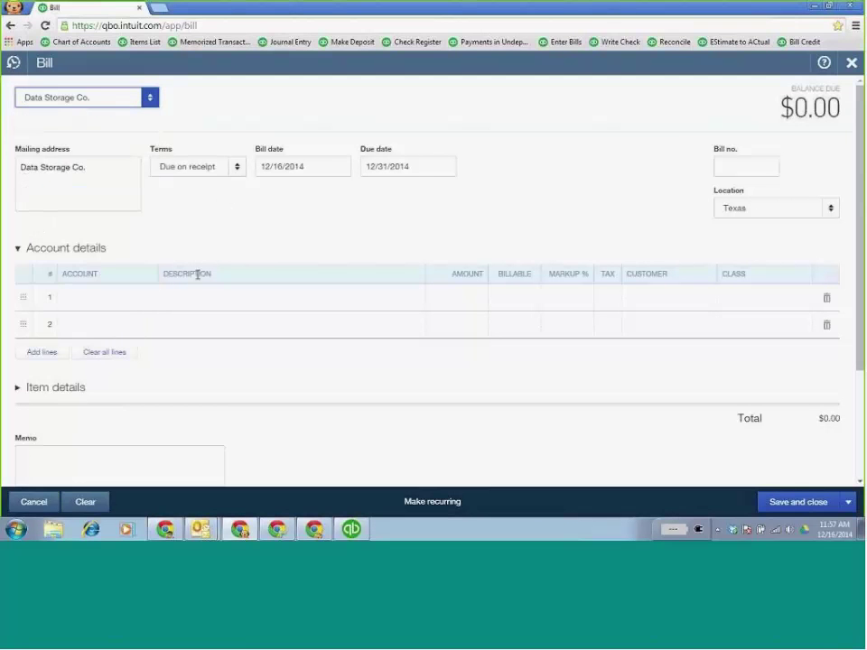
Assign the bill's first account line to 6155 Dues and Subscriptions with an amount of 700
left_click(142, 309)
left_click(145, 305)
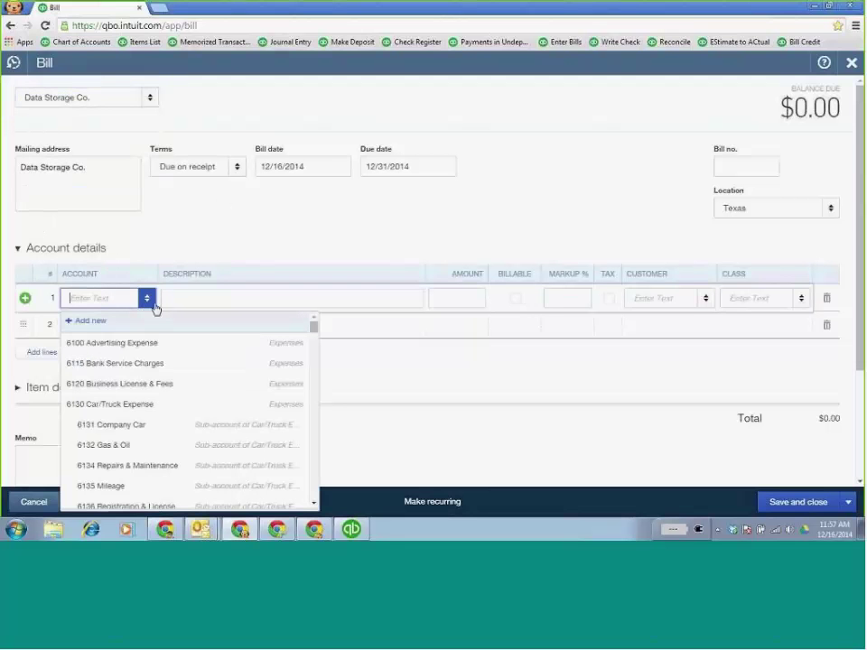
scroll(189, 398, "down", 1)
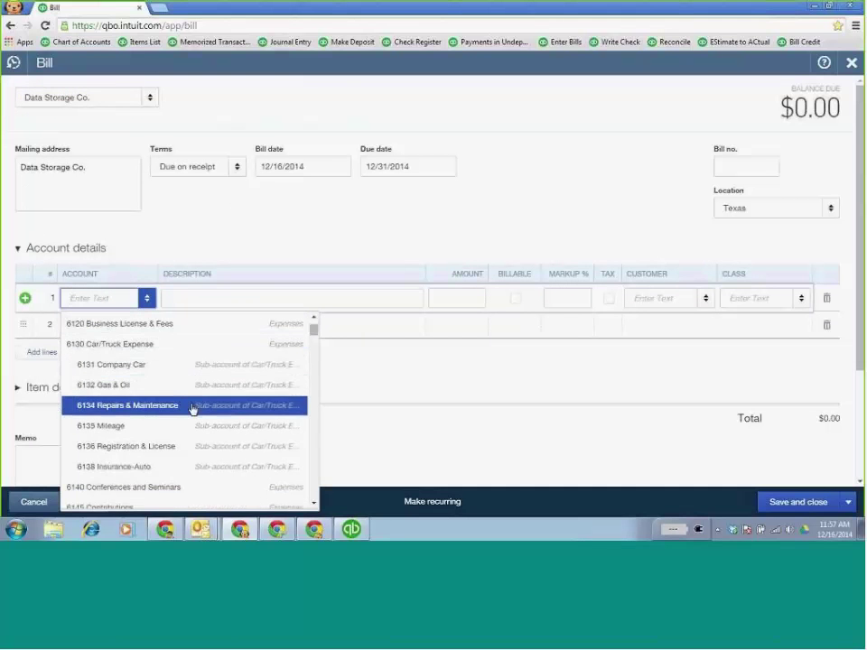
scroll(188, 416, "down", 1)
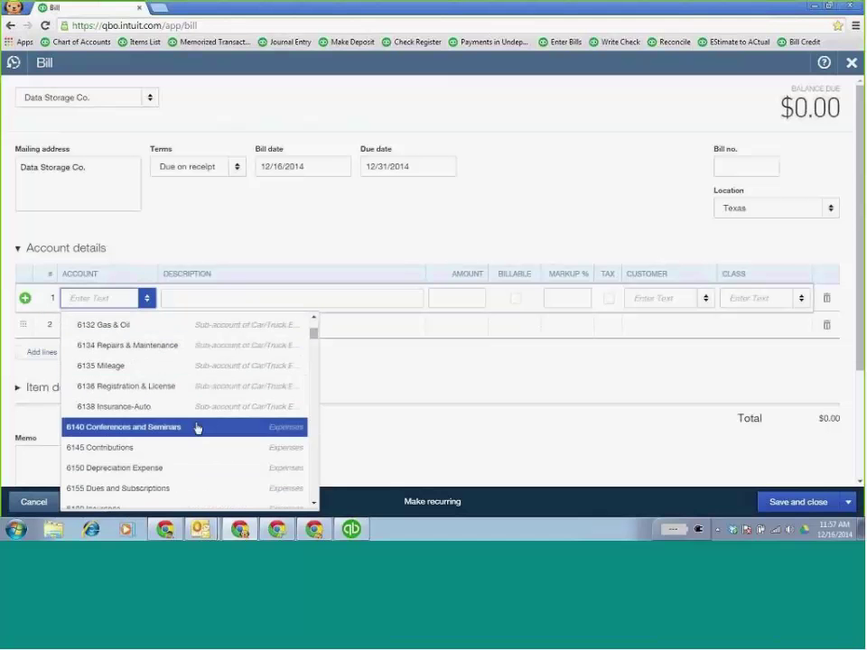
left_click(180, 488)
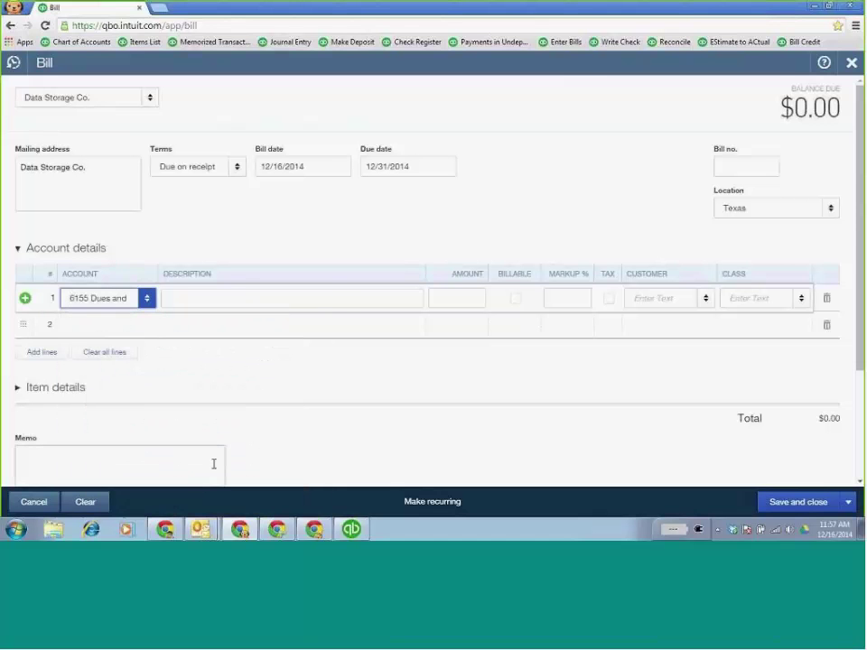
type("700")
key("Tab")
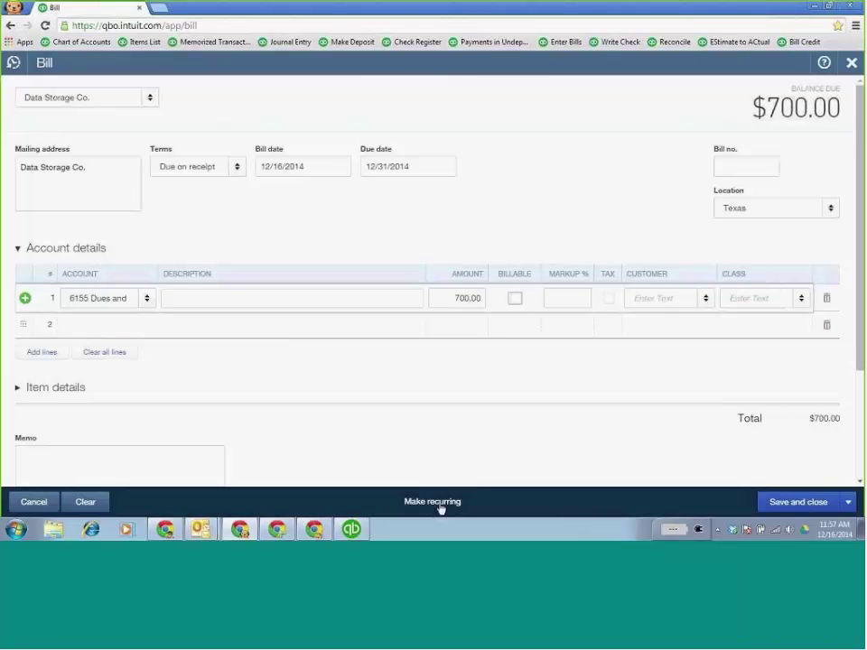
left_click(172, 304)
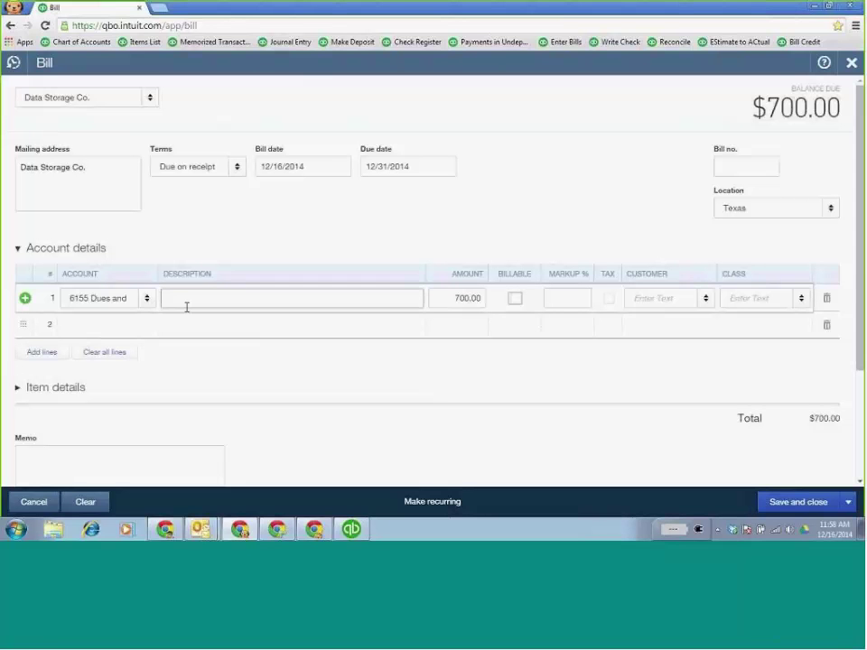
Add extra account lines to the bill and delete the surplus blank ones, keeping three lines
left_click(42, 352)
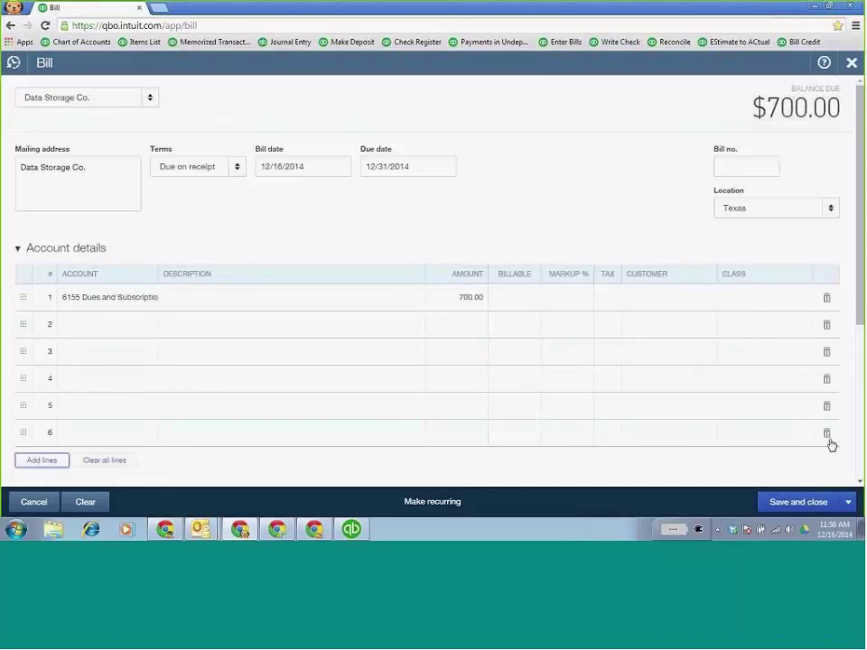
left_click(828, 409)
left_click(830, 405)
left_click(831, 388)
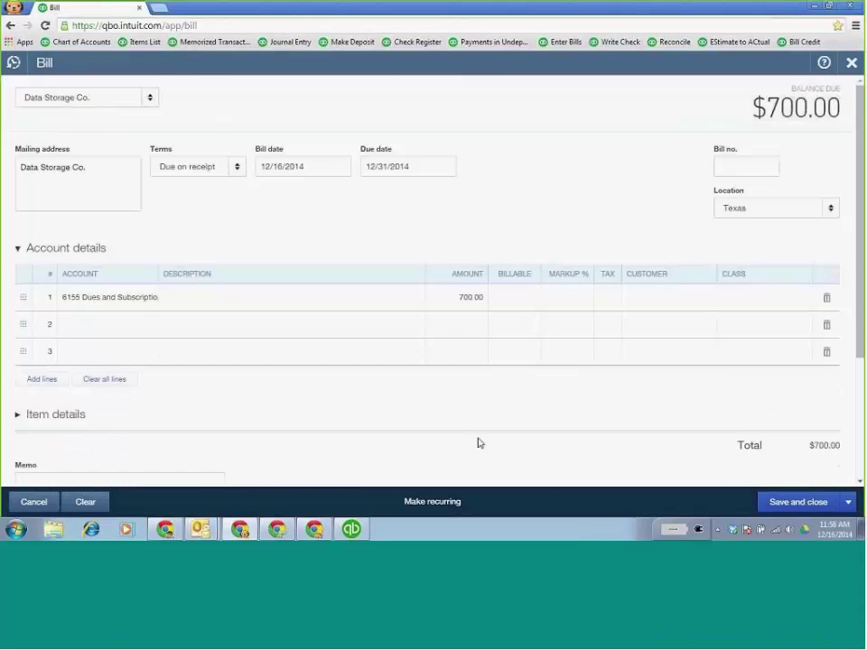
Turn the bill into a recurring template named "Data Storage Co. Monthly rent"
left_click(449, 507)
left_click(119, 122)
type("Monthly Ren")
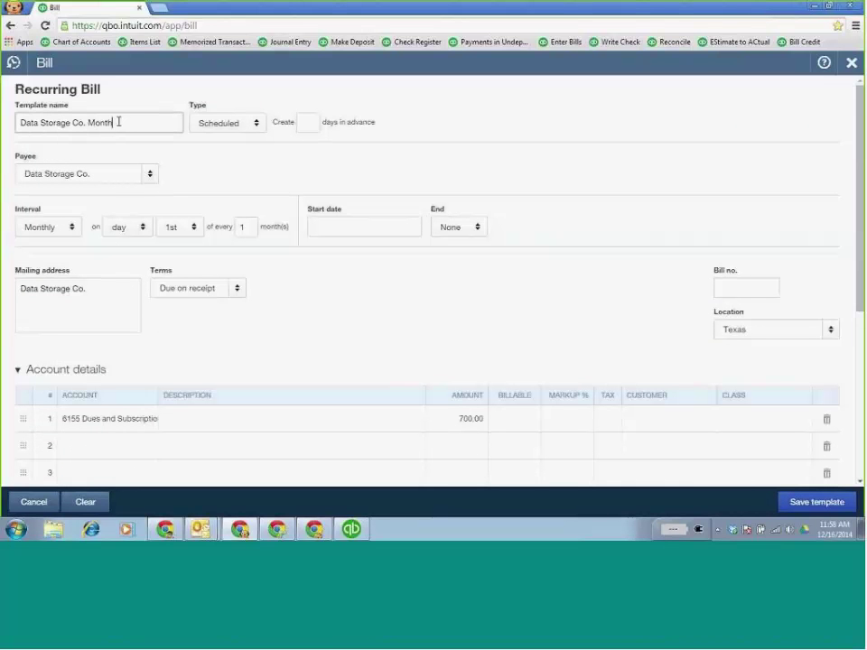
key("BackSpace")
key("BackSpace")
key("BackSpace")
type("rent")
Schedule the recurring bill to be created 5 days in advance, with a start date of 01/01/2015
left_click(303, 123)
type("5")
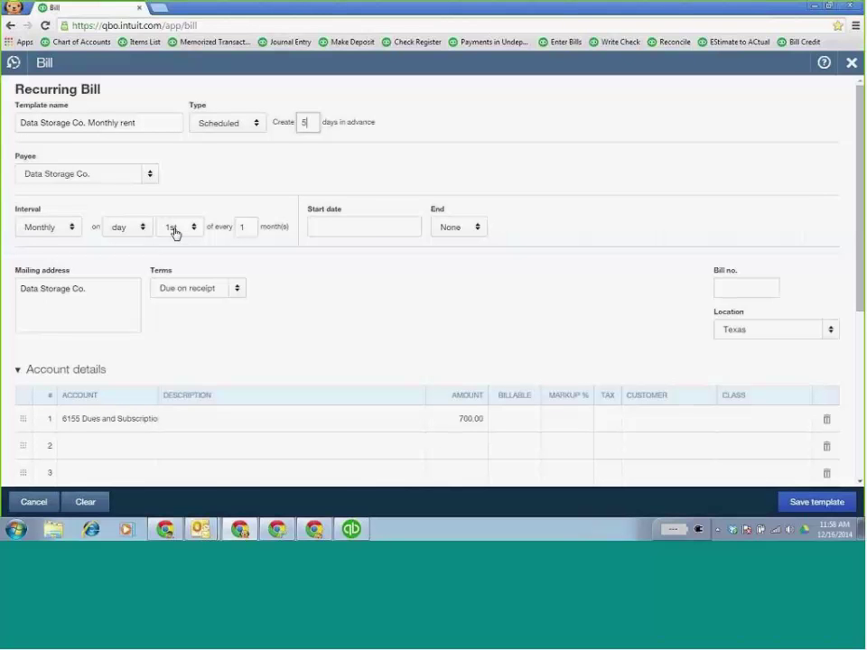
left_click(408, 229)
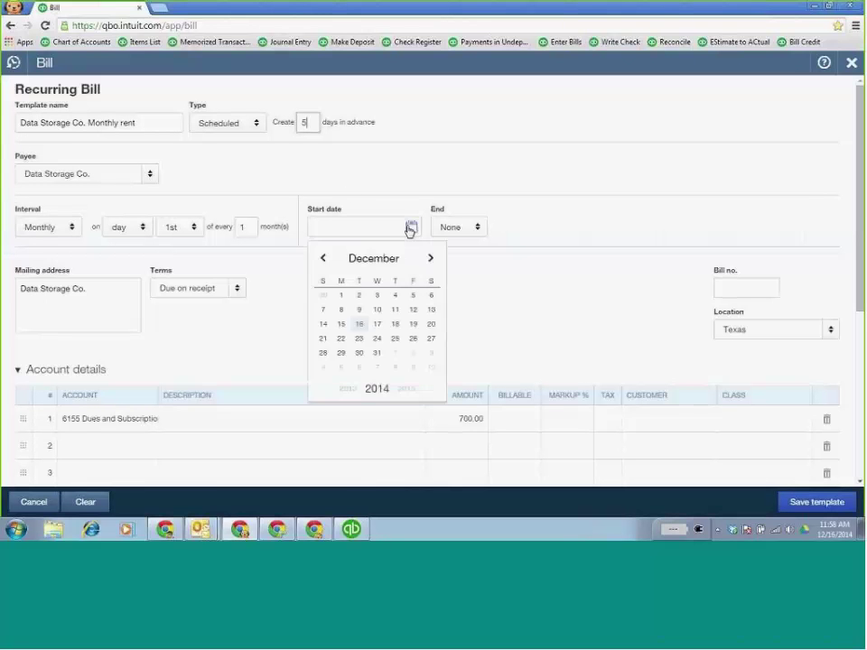
left_click(394, 355)
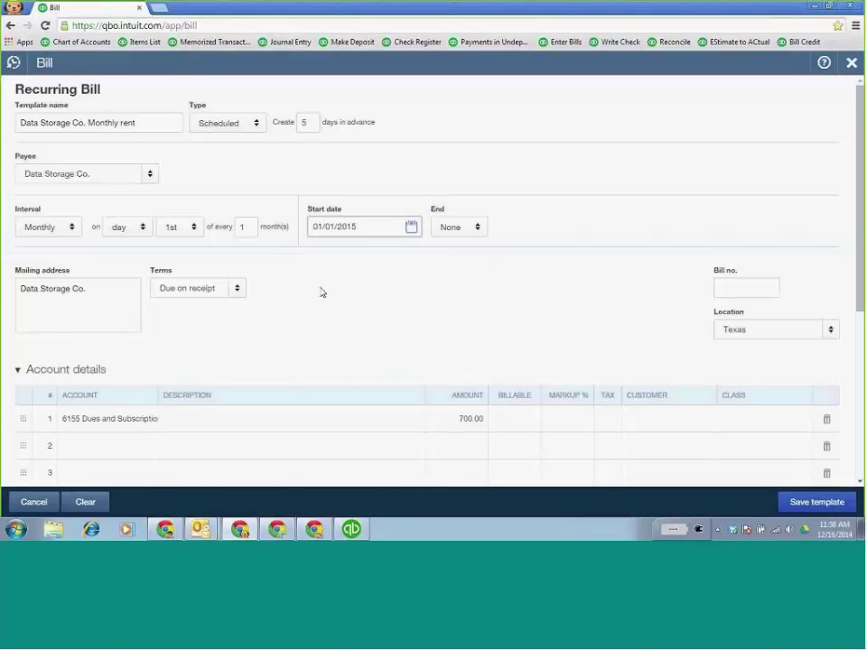
Enter 999 as the recurring bill's number and save the template
left_click(746, 287)
type("999")
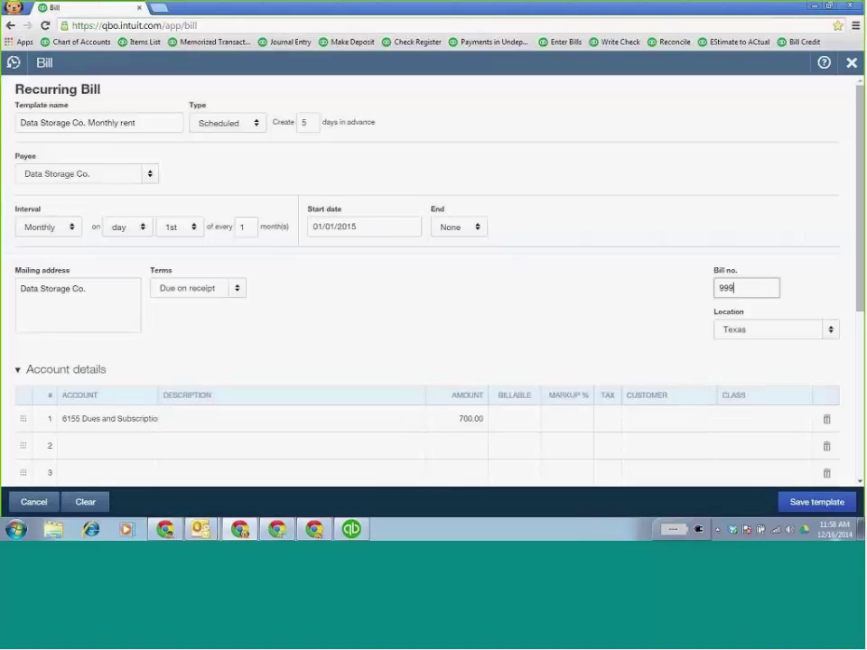
left_click(818, 505)
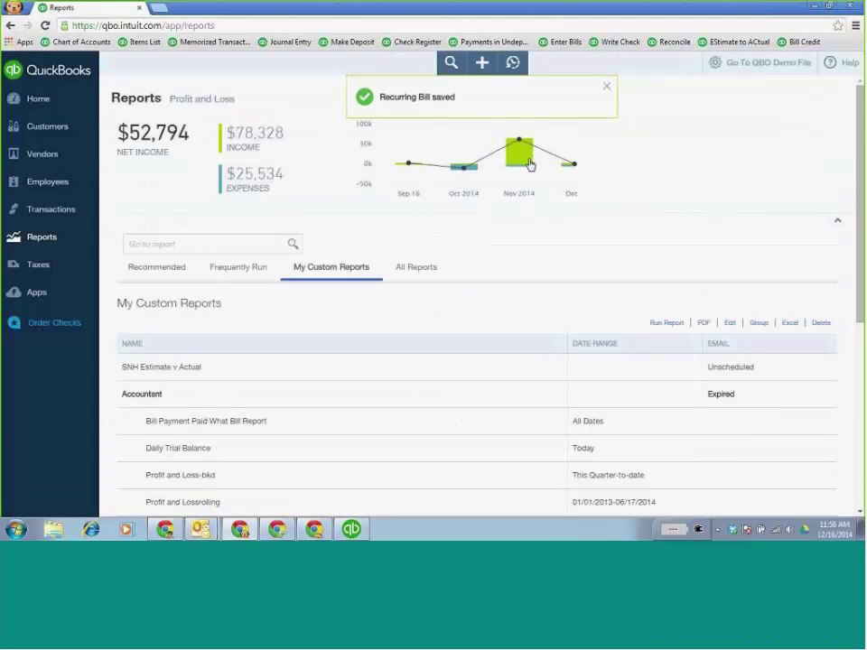
Open the Recurring Transactions list to check the saved templates
left_click(720, 66)
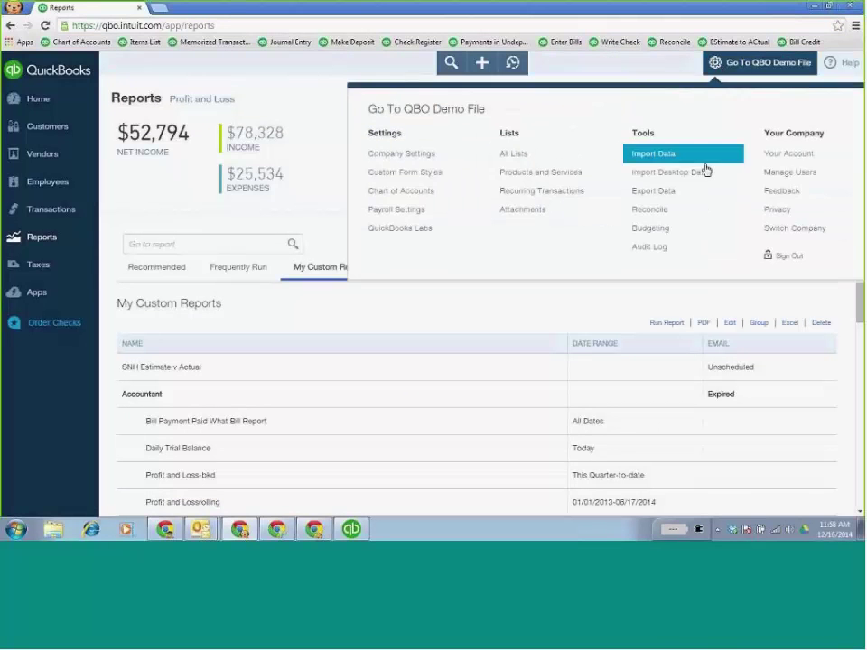
left_click(561, 192)
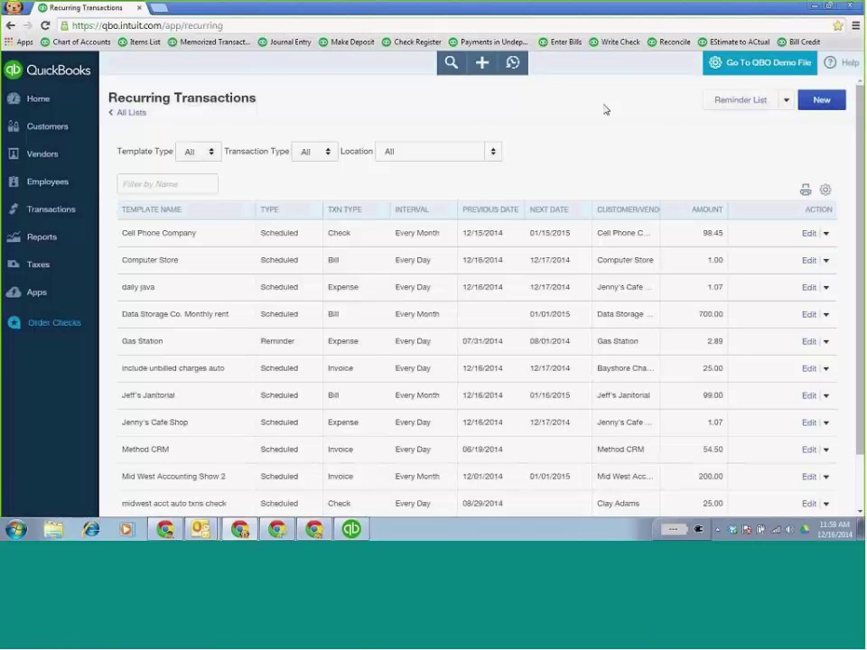
Open Journal Entry No. 14 from the recent transactions, view its additional actions, and close it without changes
left_click(482, 62)
left_click(512, 64)
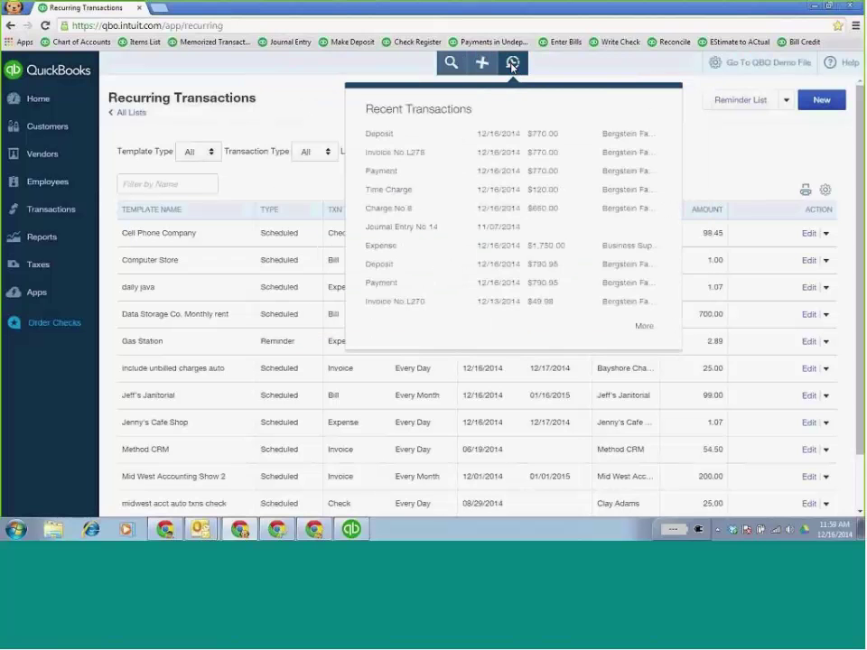
left_click(435, 227)
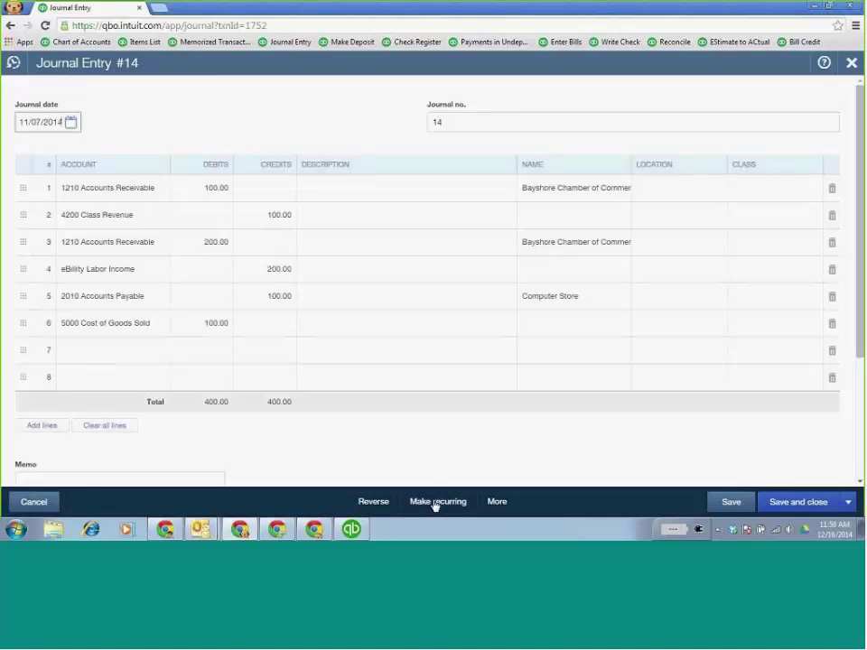
left_click(499, 504)
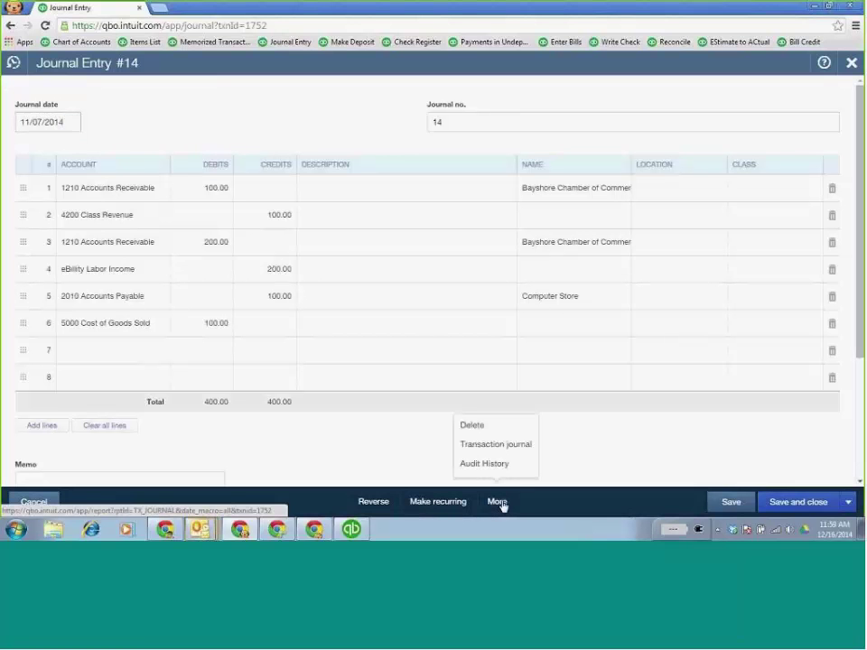
left_click(851, 62)
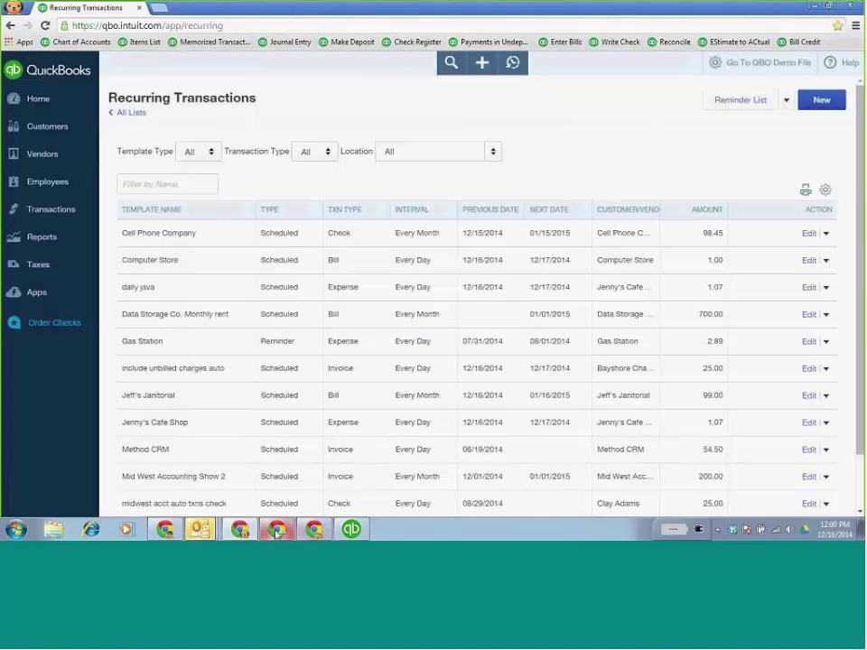
Switch to the QuickBooks Online Accountant window and open the sample company
left_click(296, 531)
left_click(795, 82)
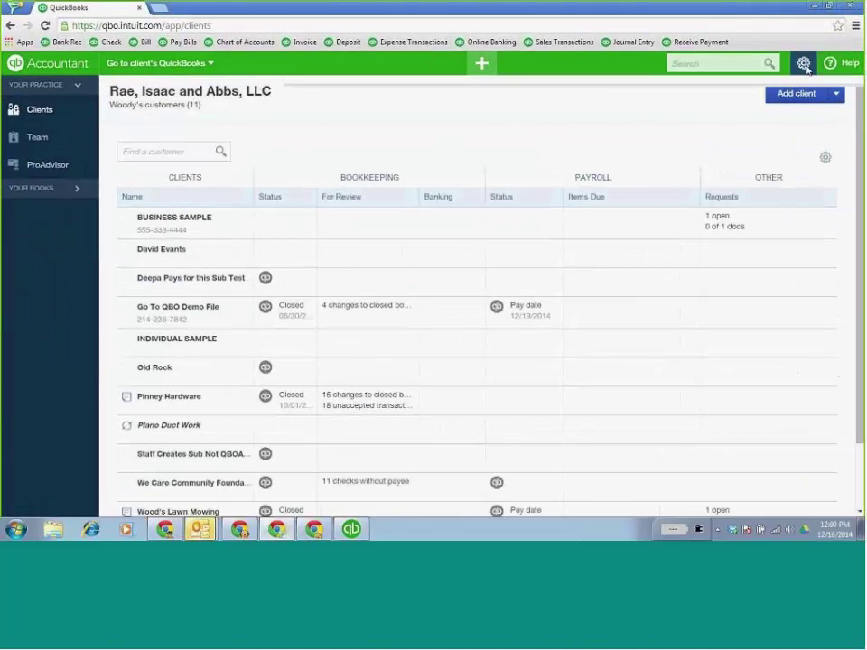
left_click(803, 63)
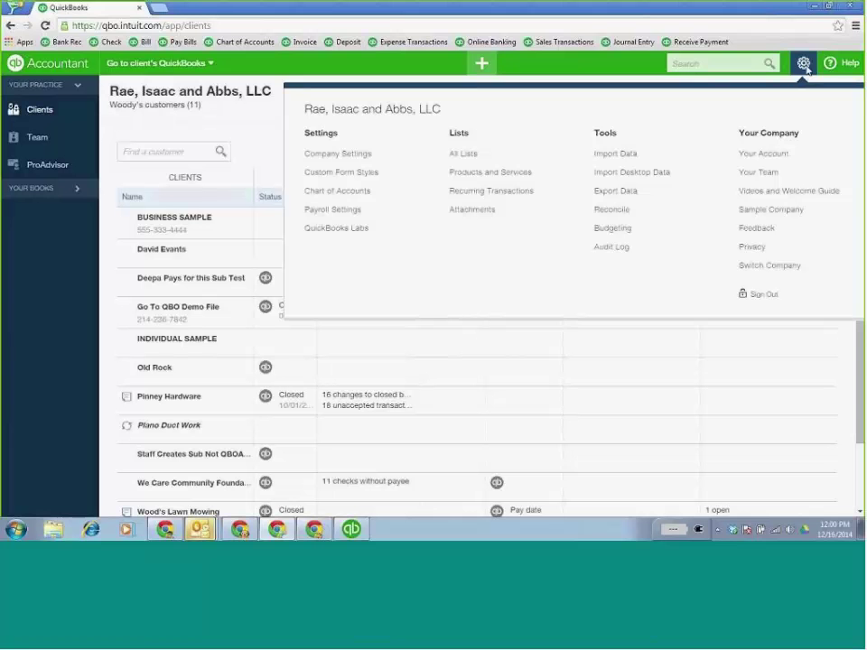
left_click(769, 210)
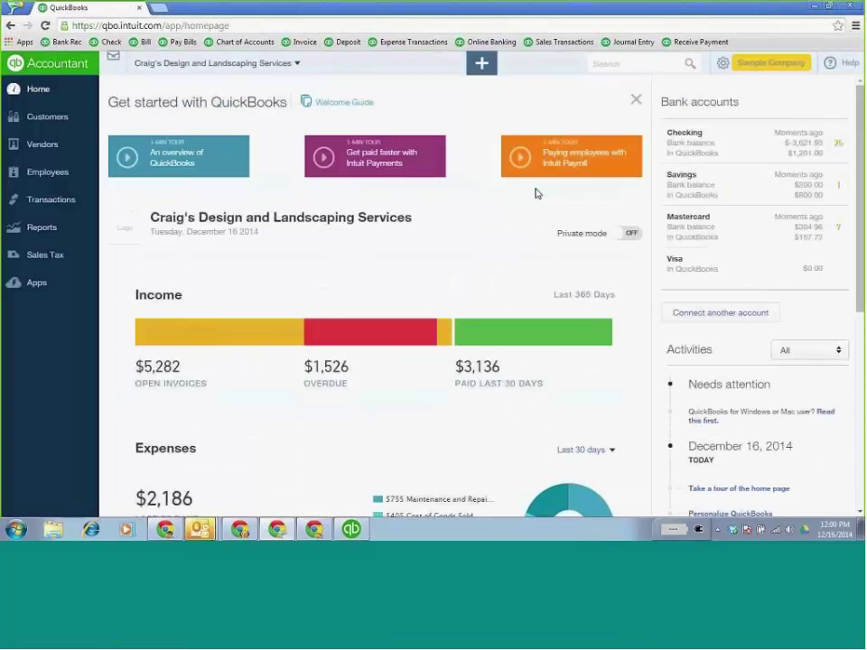
Dismiss the getting-started section and review the sample company's home page and bank account balances
left_click(636, 99)
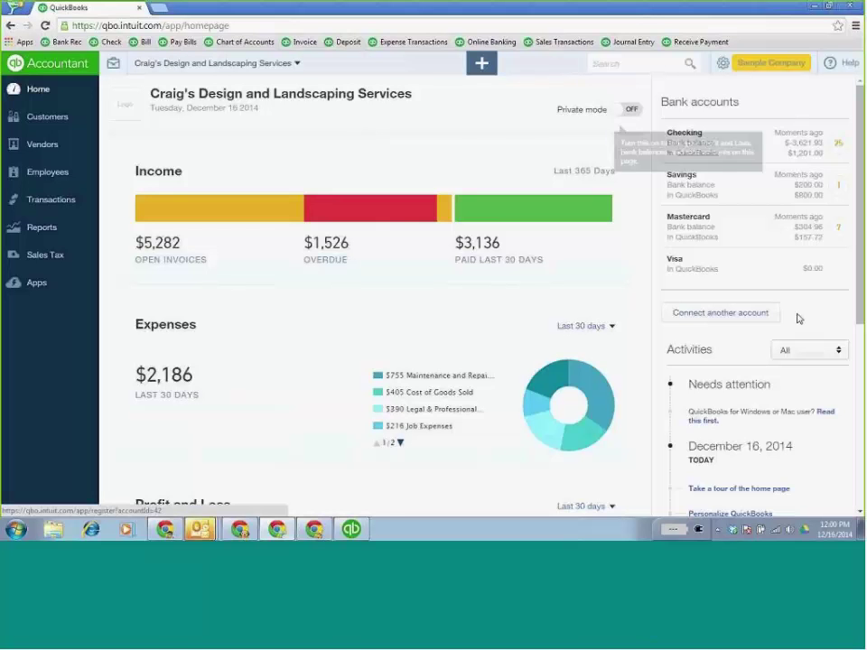
scroll(777, 353, "down", 1)
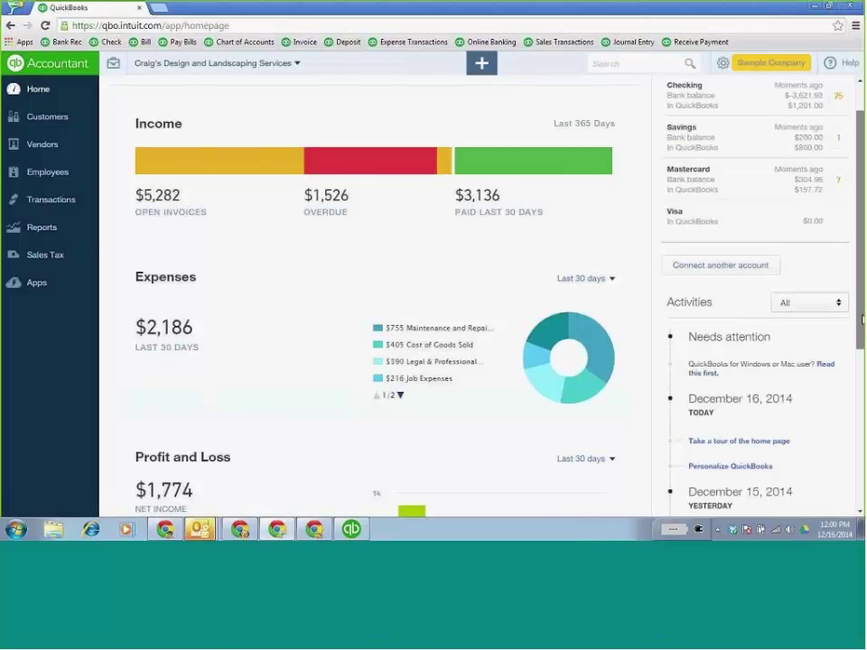
scroll(846, 329, "up", 1)
mouse_move(728, 139)
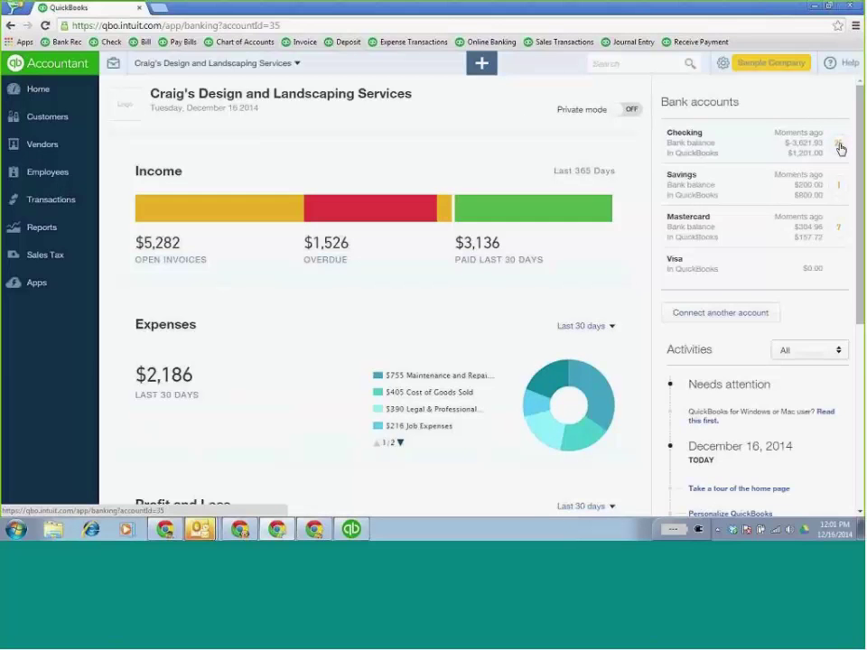
Open the Checking account's new bank transactions, dismiss the tip, and collapse the expanded Books By Bessie transaction
left_click(841, 149)
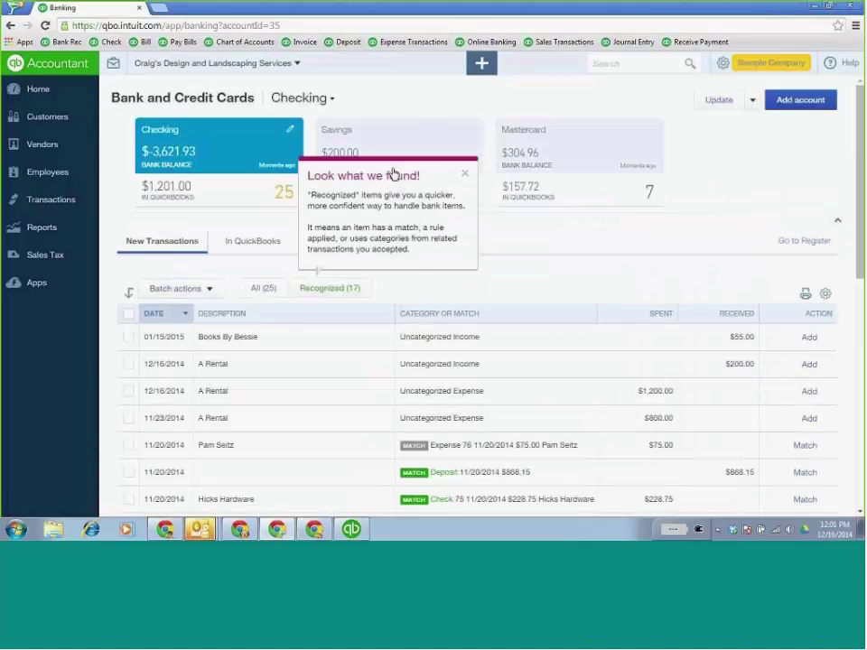
left_click(466, 173)
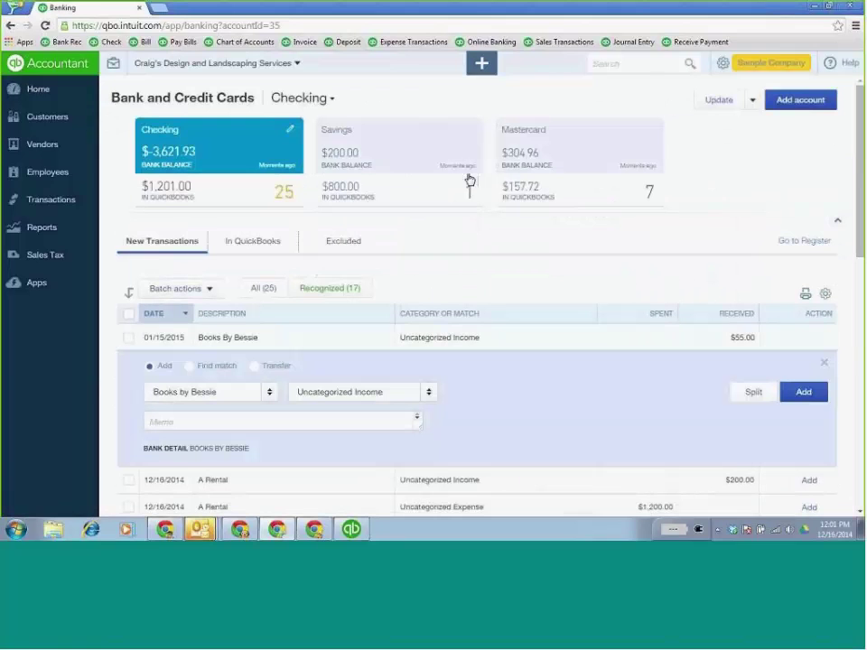
left_click(70, 204)
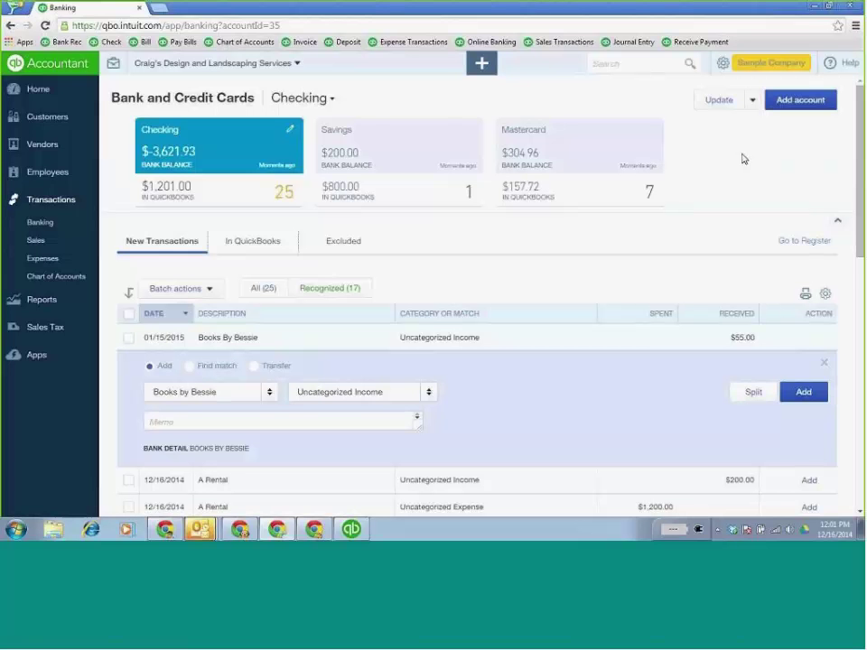
left_click(825, 365)
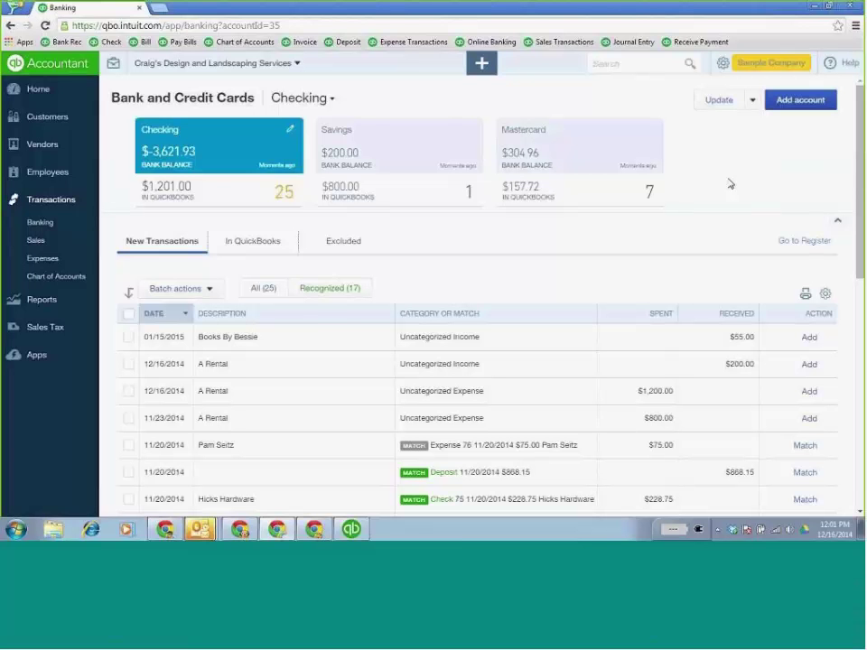
Review the Checking account's transactions already in QuickBooks and its excluded transactions
scroll(725, 210, "down", 3)
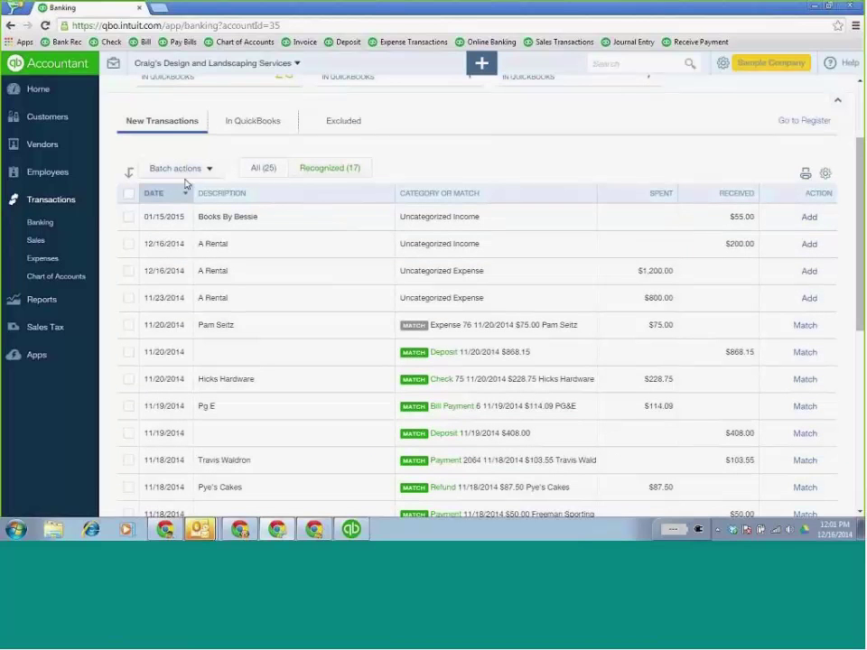
left_click(255, 123)
left_click(344, 244)
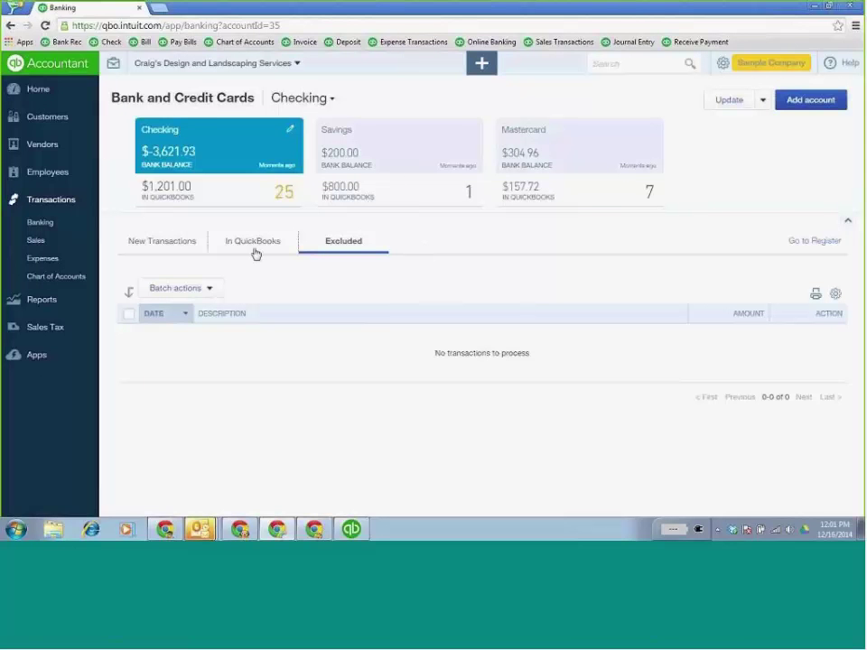
Return to the new transactions and set the category of the $55.00 Books By Bessie deposit to Design income
left_click(172, 245)
scroll(456, 237, "down", 1)
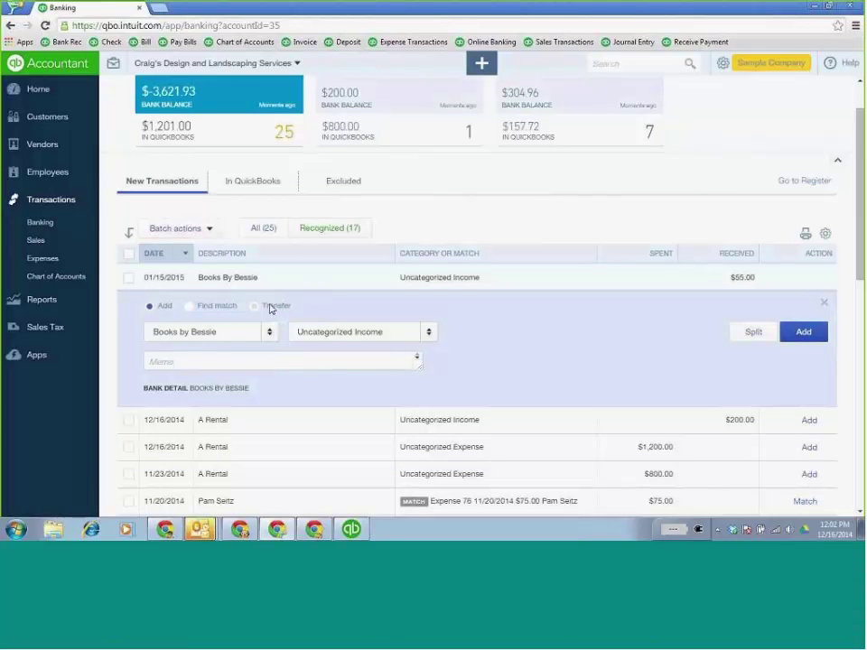
left_click(429, 333)
left_click_drag(531, 183, 532, 139)
key("Down")
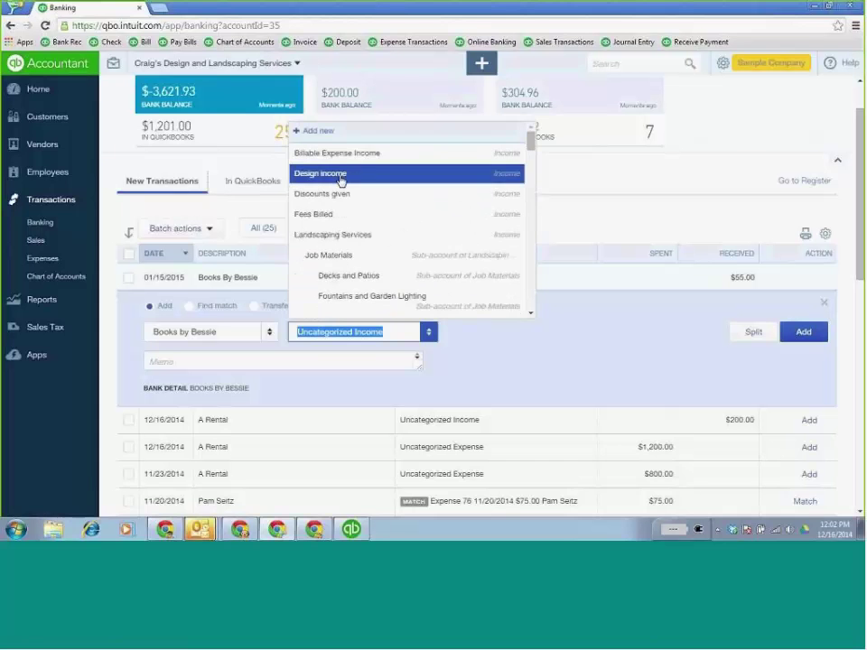
key("Return")
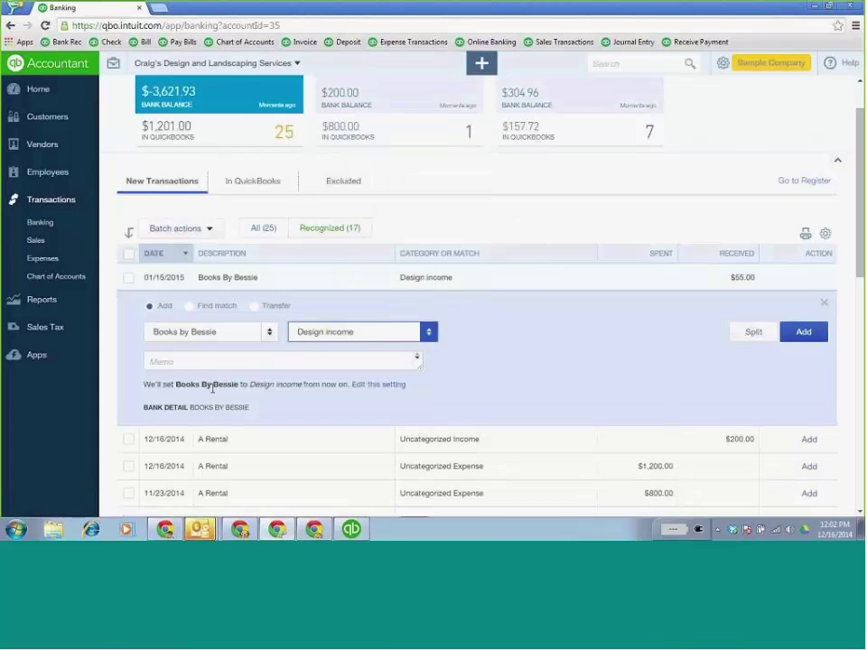
Inspect the Books By Bessie auto-categorization setting, cancel its changes, and add the transaction
left_click(379, 387)
left_click(430, 357)
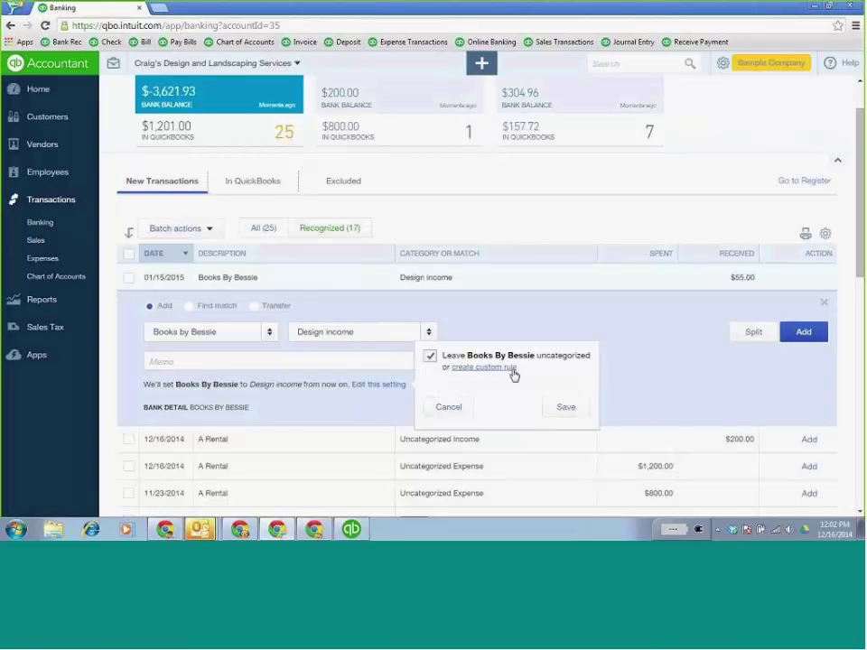
left_click(448, 408)
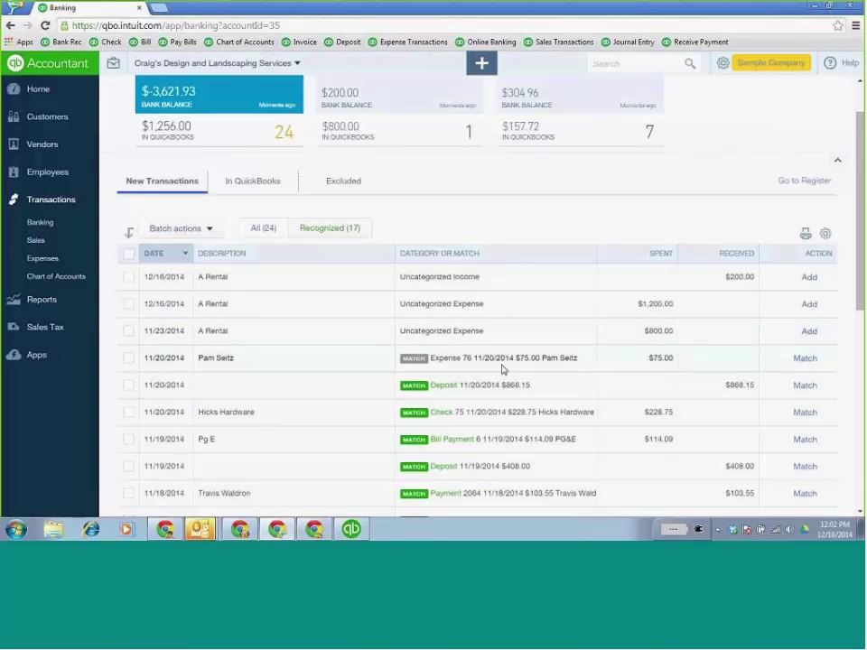
Batch accept the matched Hicks Hardware $228.75, Pg E $114.09 and 11/18/2014 $103.55 payment transactions
scroll(470, 356, "down", 1)
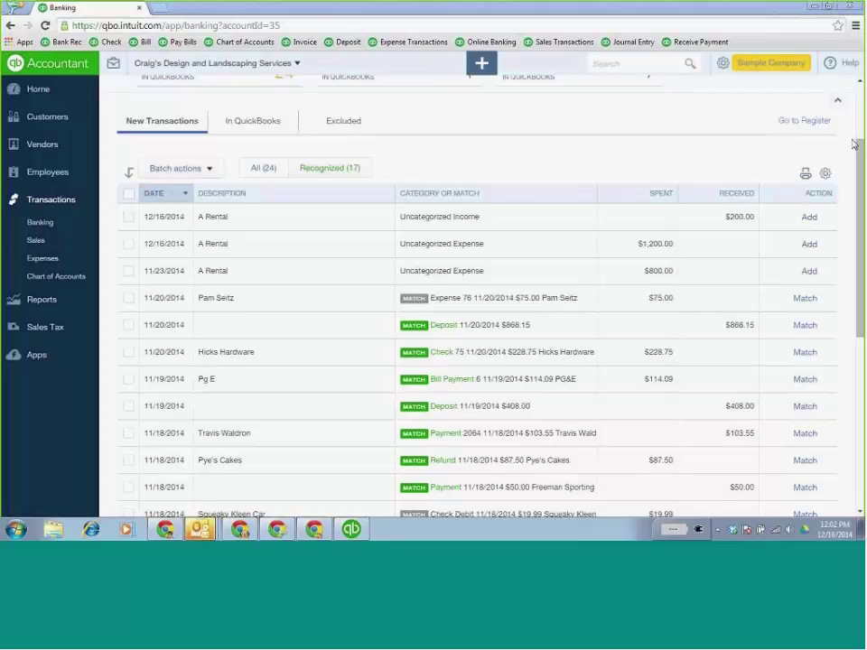
scroll(546, 247, "down", 1)
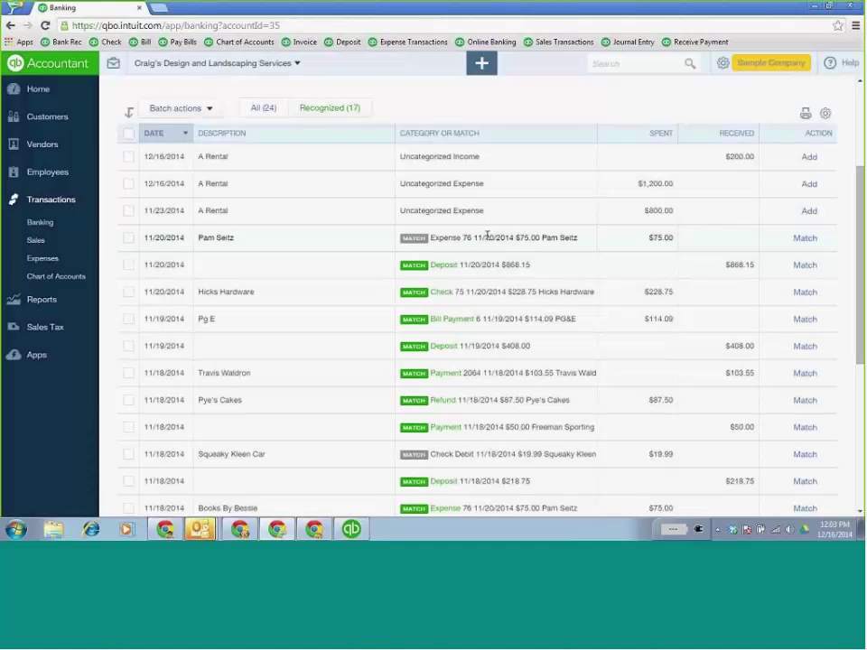
left_click(128, 292)
left_click(128, 319)
left_click(128, 373)
left_click(202, 109)
left_click(191, 145)
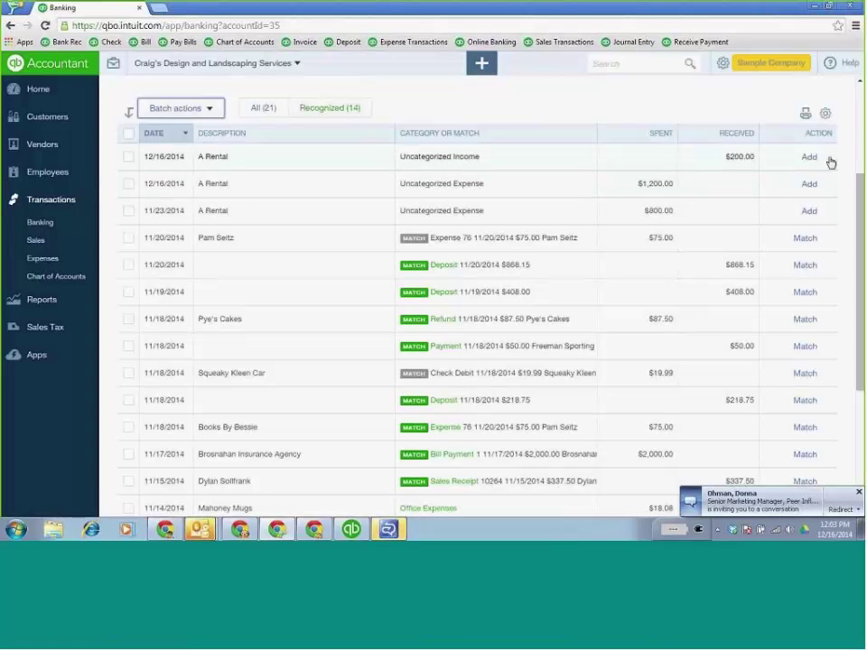
Open the bank rules list and start a new rule named A Rental
scroll(577, 194, "up", 3)
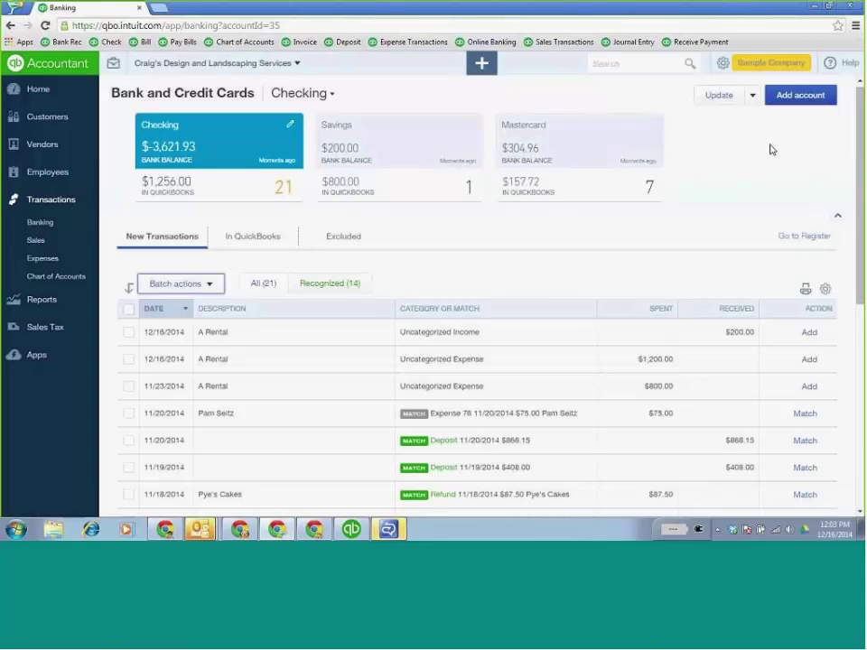
left_click(753, 97)
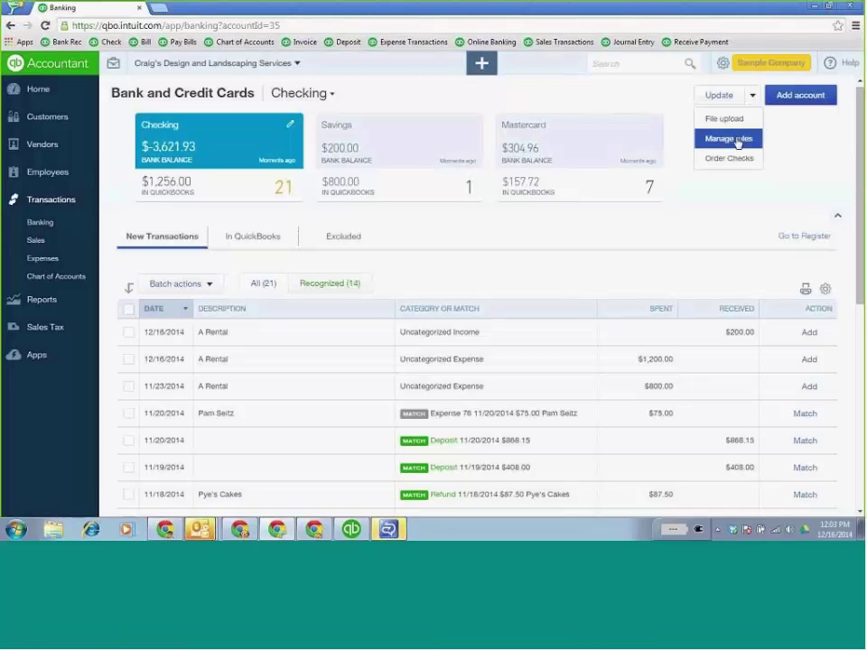
left_click(736, 142)
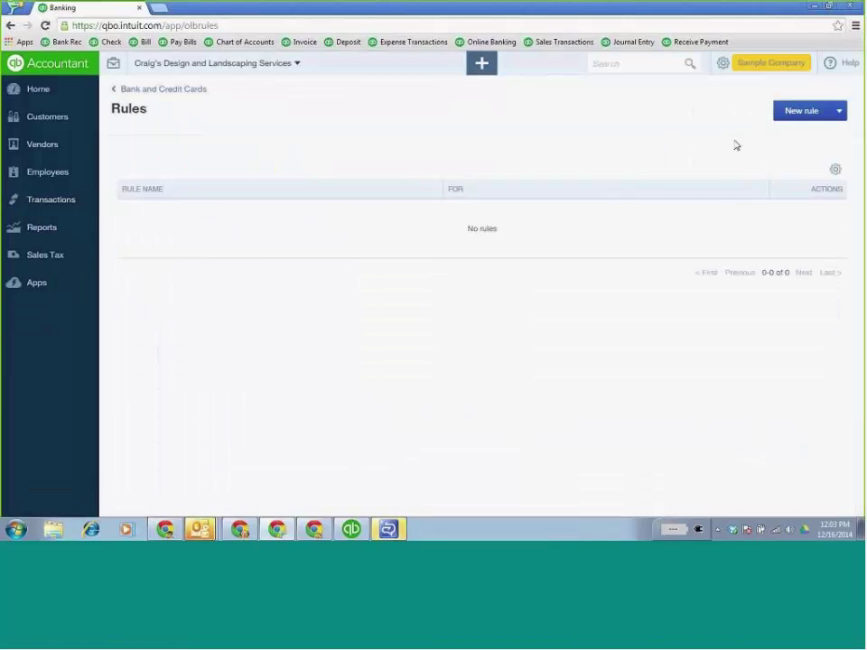
left_click(798, 115)
left_click(107, 113)
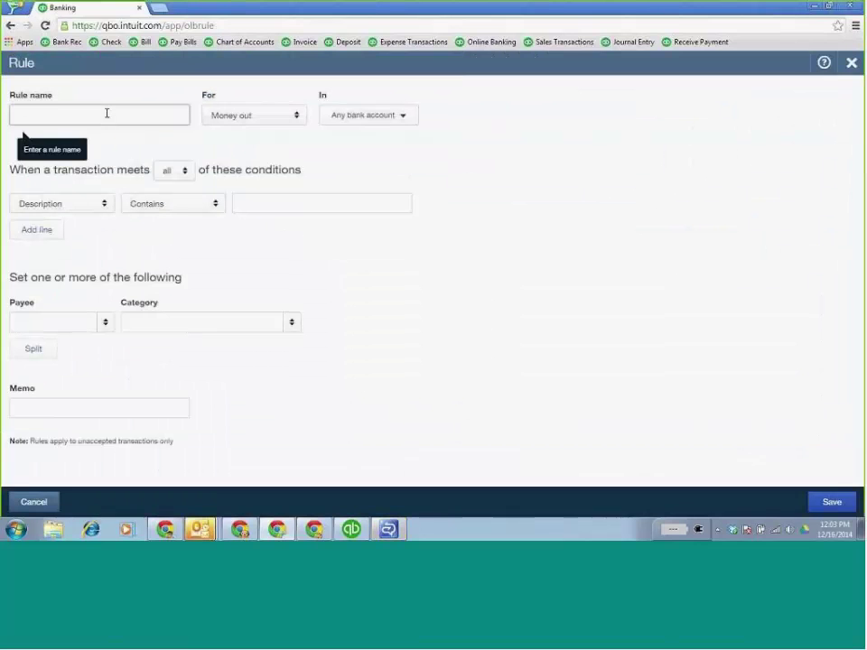
type("A Rental")
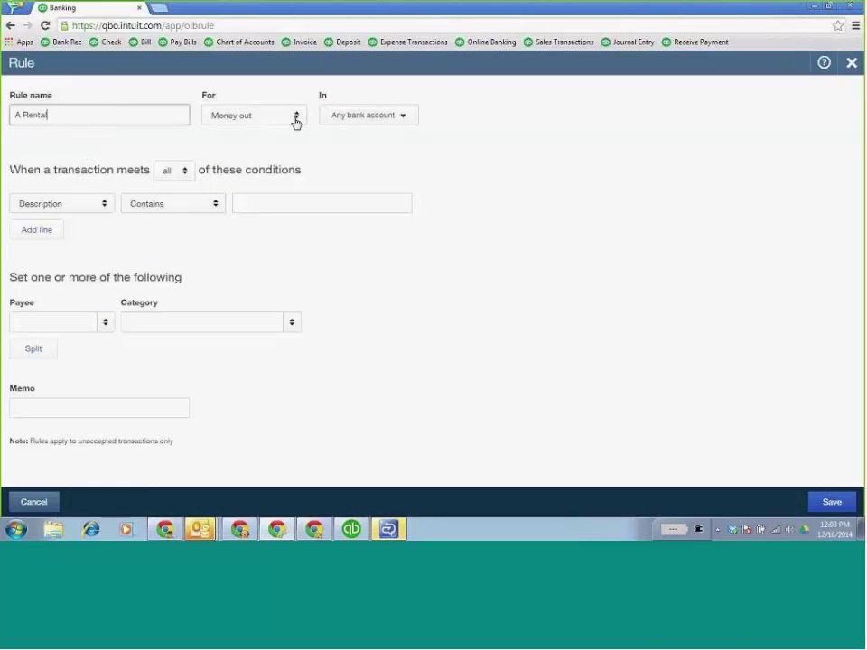
Apply the rule to Money out transactions in the Checking account only
left_click(297, 123)
left_click(387, 121)
left_click(401, 122)
left_click(342, 202)
left_click(341, 170)
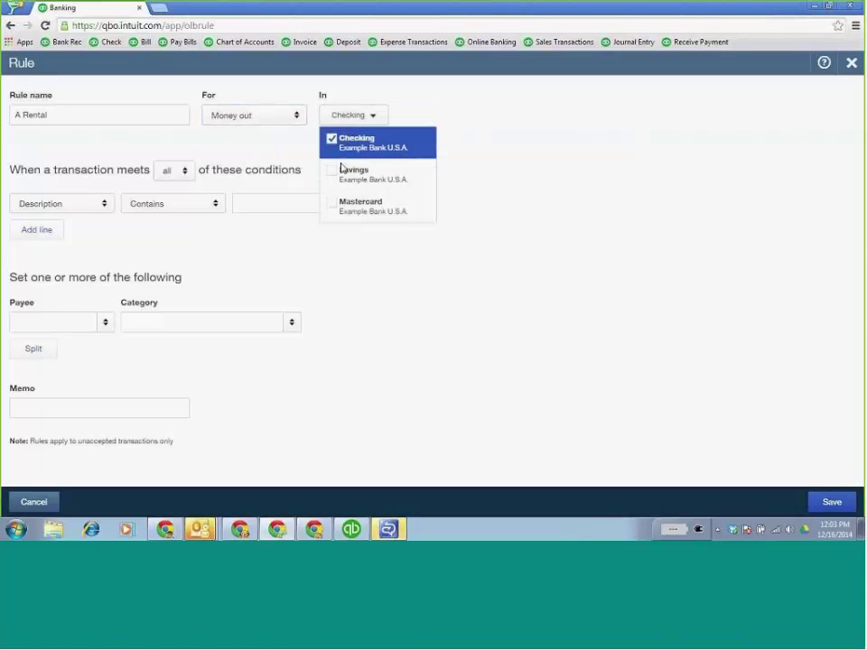
left_click(425, 139)
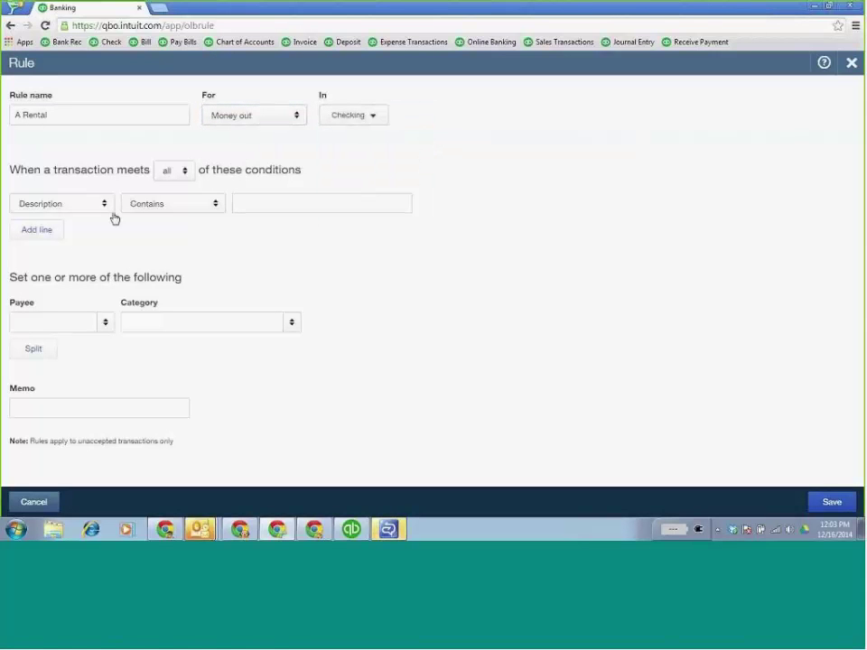
Make the rule match any condition where the description contains "Rental" or "A"
left_click(186, 173)
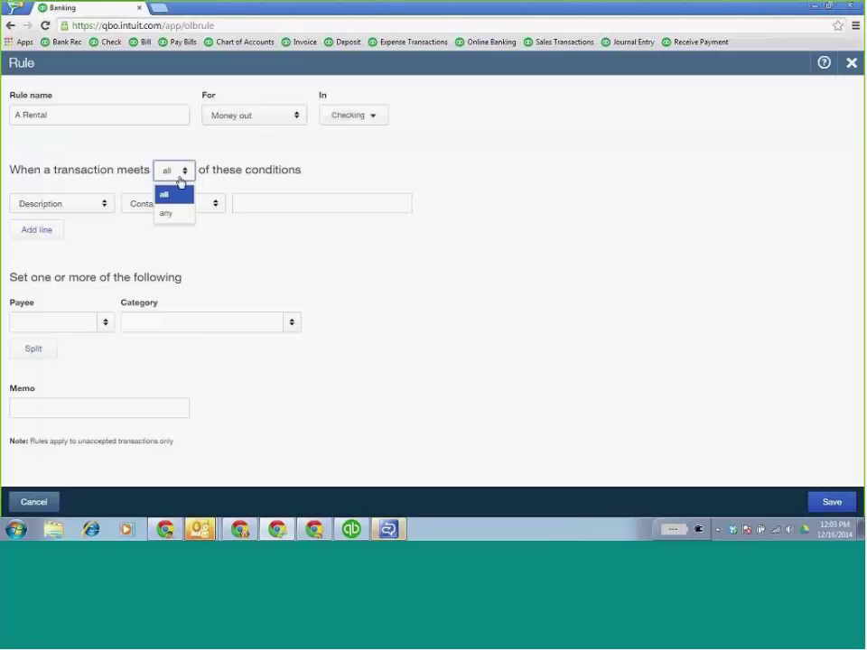
left_click(167, 216)
left_click(248, 205)
type("Rental")
left_click(37, 231)
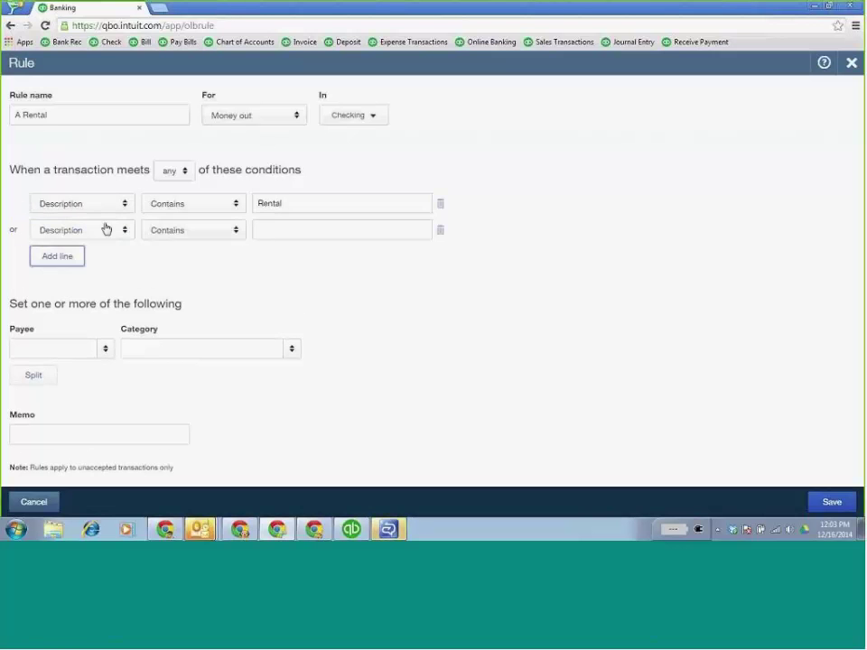
left_click(276, 229)
type("A")
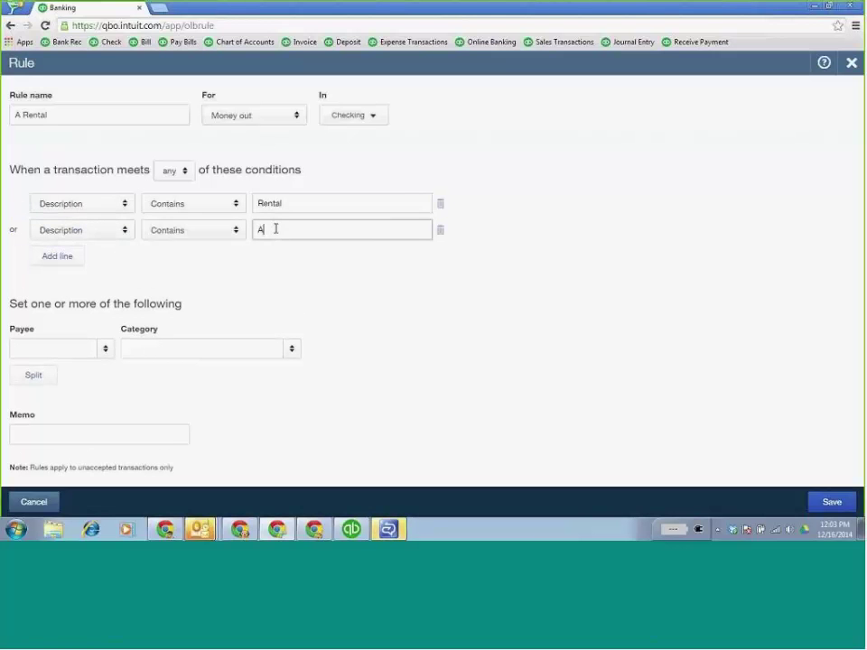
Add a new vendor named A Rental as the rule's payee
left_click(104, 358)
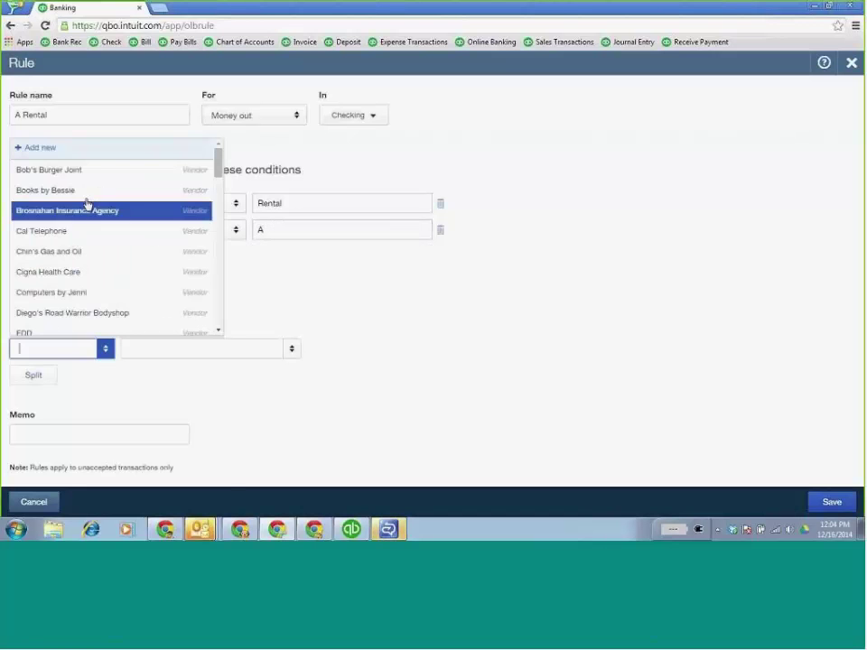
left_click(42, 148)
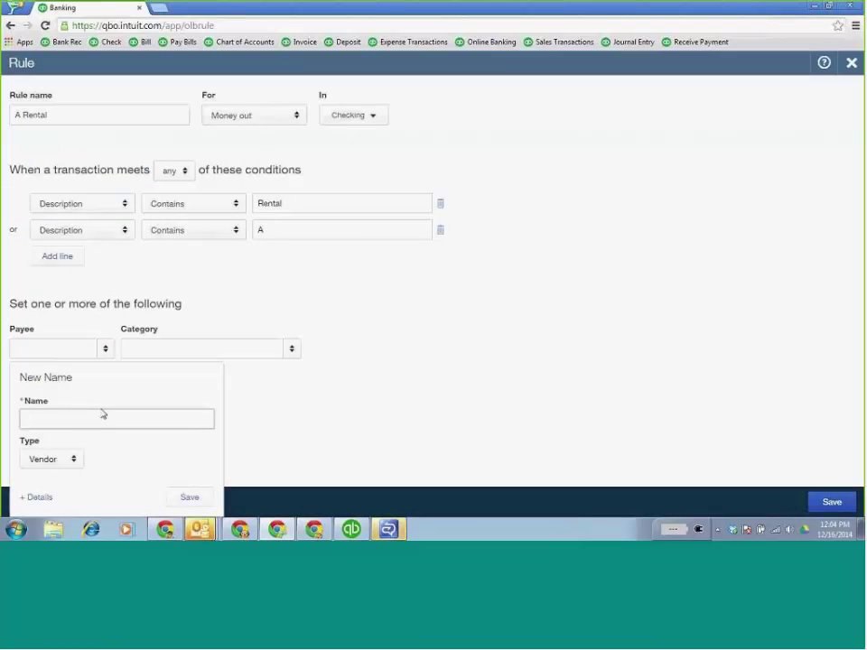
type("A Rentalk")
key("BackSpace")
left_click(189, 499)
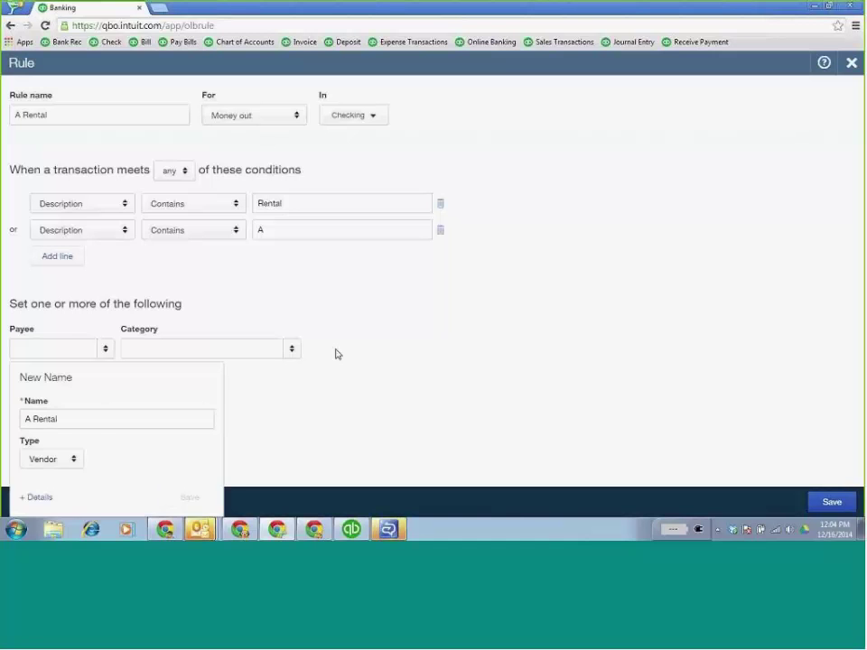
Set the rule's category to Advertising and save the rule
left_click(292, 357)
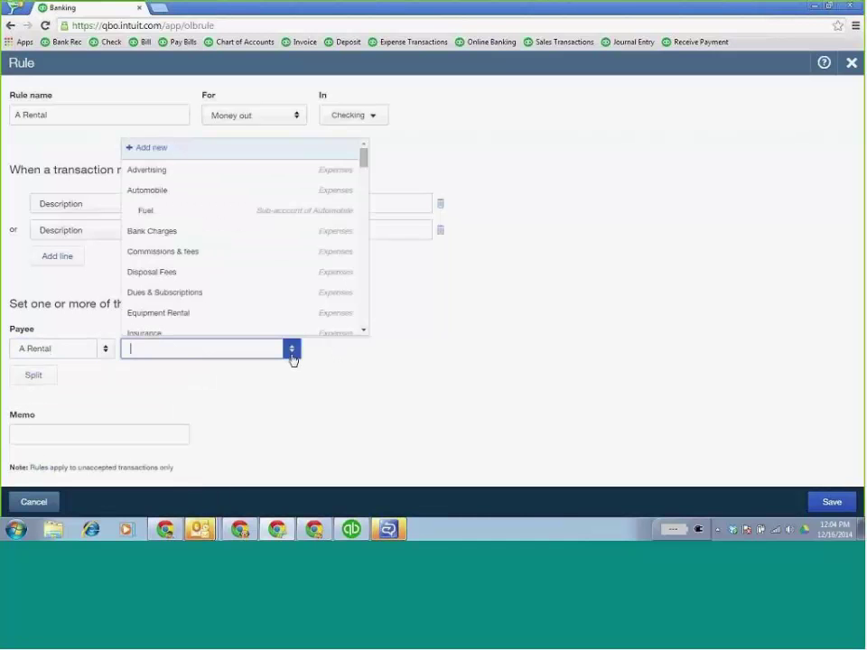
left_click(213, 172)
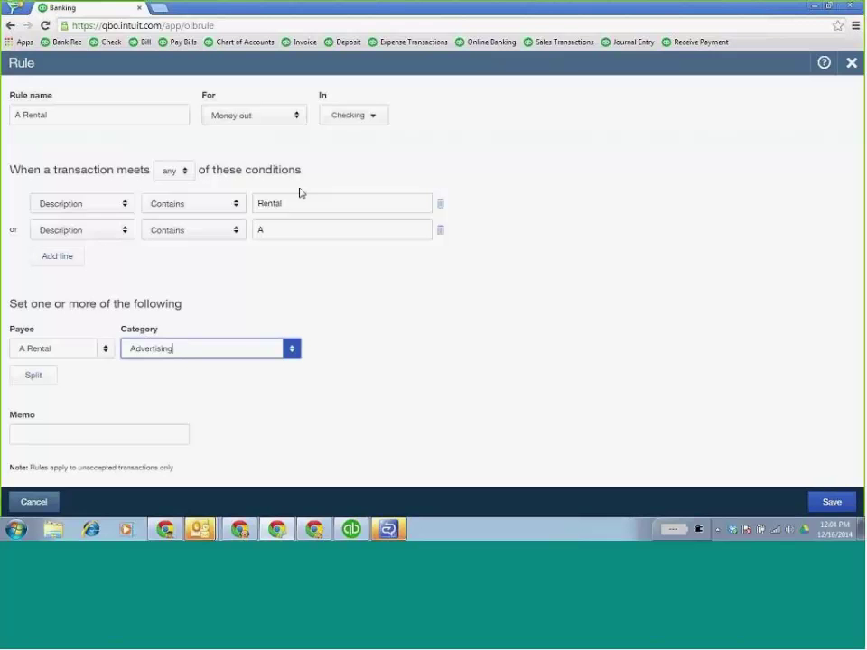
left_click(125, 234)
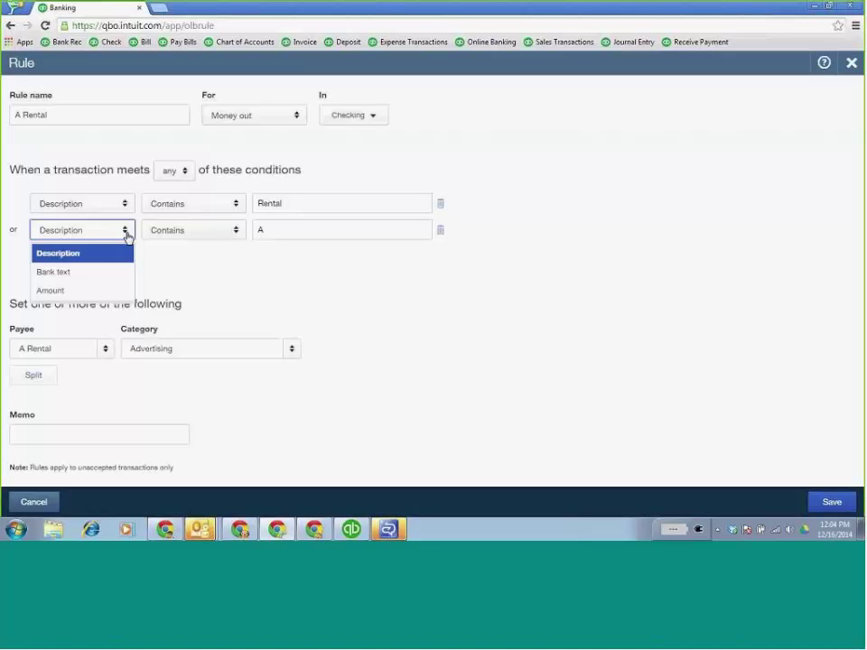
left_click(459, 268)
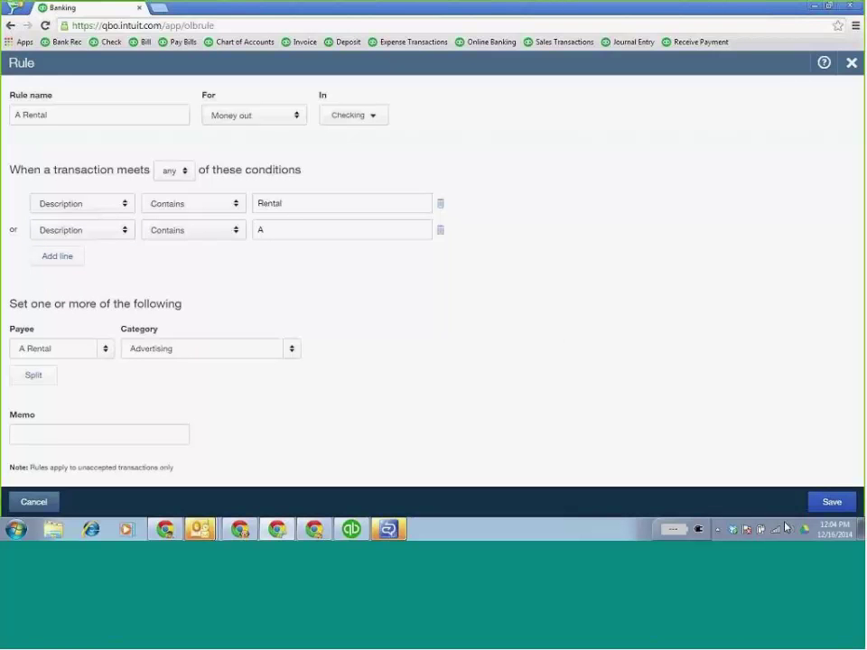
left_click(830, 506)
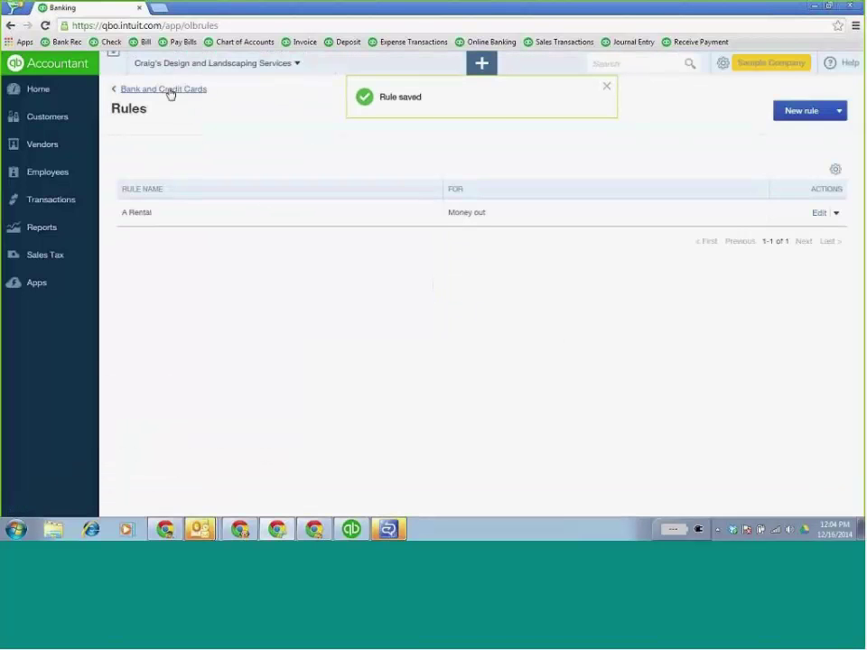
Batch accept the two A Rental expenses categorized by the Advertising rule and view the transactions in QuickBooks
left_click(170, 91)
scroll(459, 365, "down", 2)
left_click(823, 244)
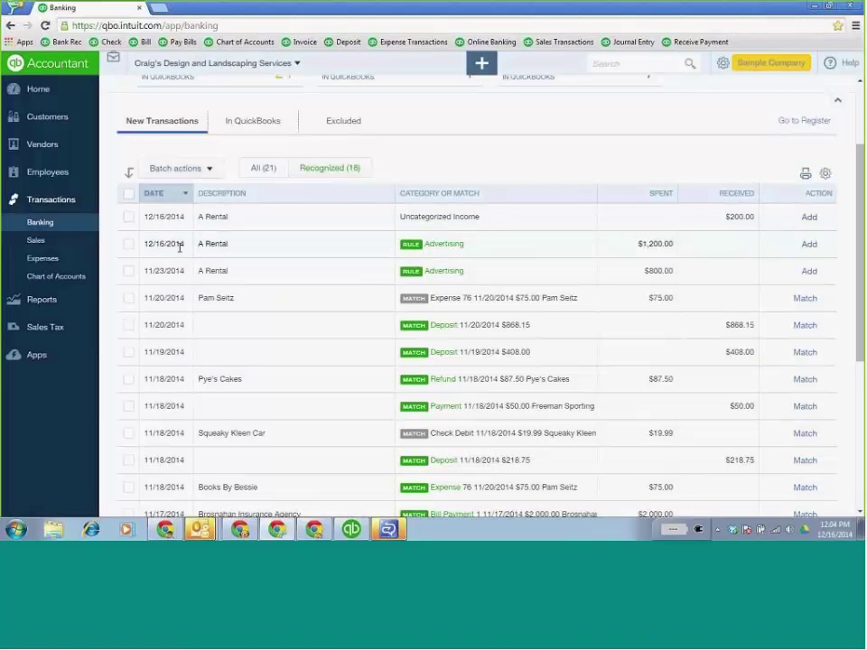
left_click(128, 244)
left_click(128, 271)
left_click(194, 170)
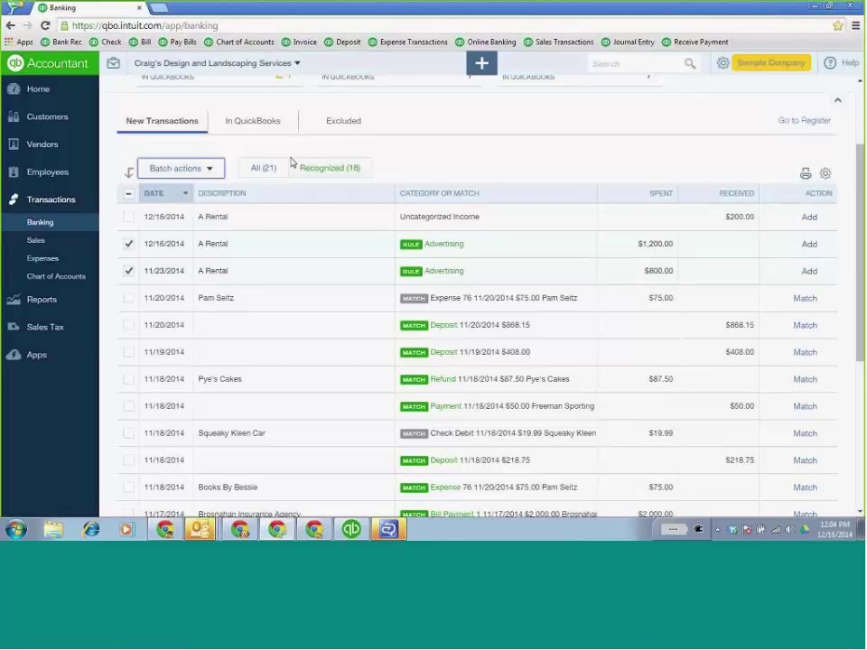
left_click(262, 122)
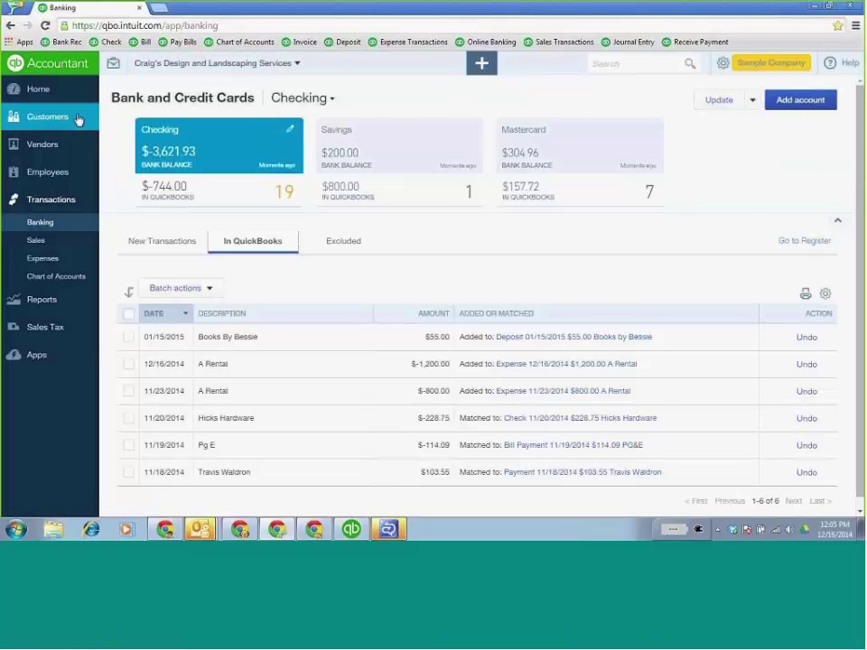
Open the home pages of the sample company and the Go To QBO Demo File, and overlap their windows for comparison
left_click(57, 67)
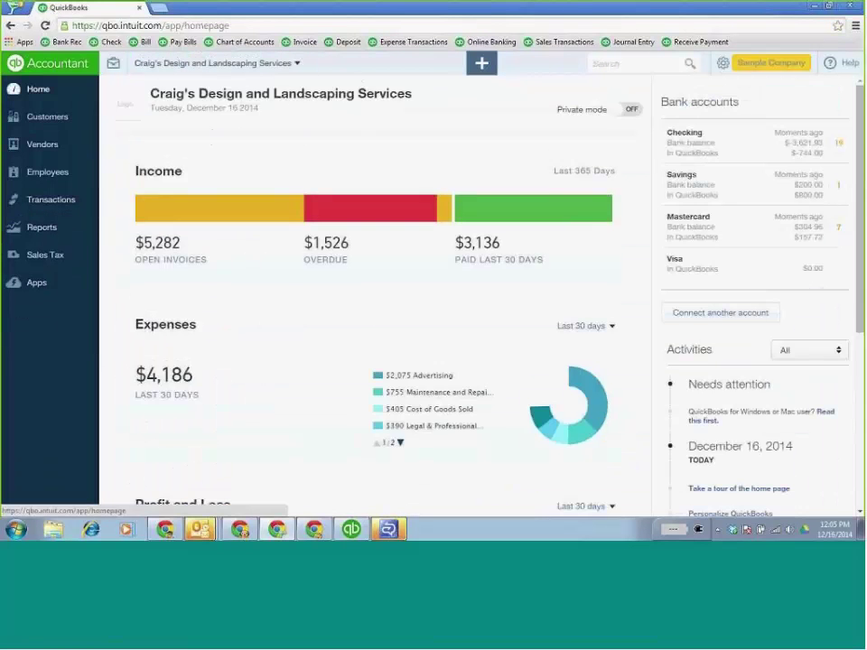
left_click(242, 532)
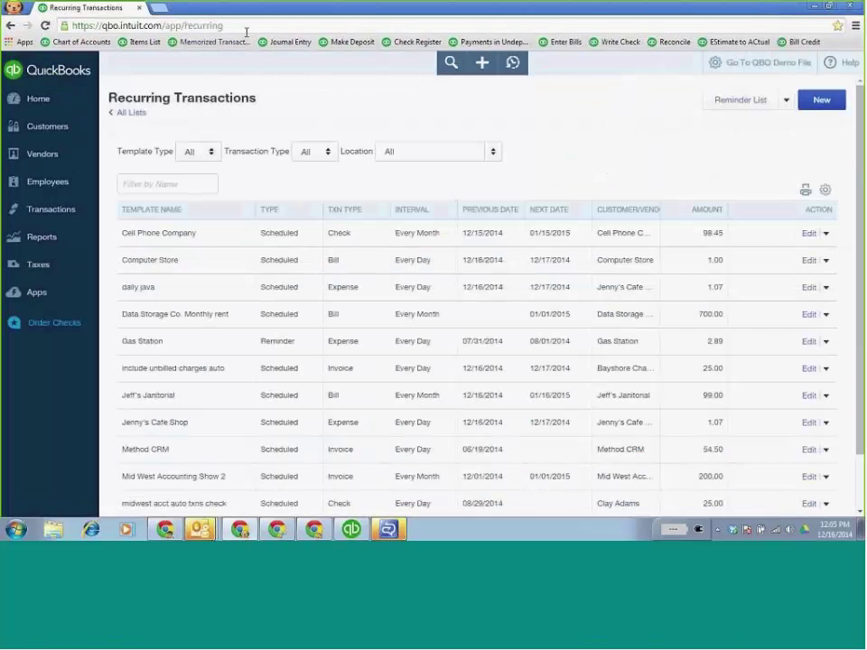
left_click(61, 105)
left_click_drag(615, 7, 768, 231)
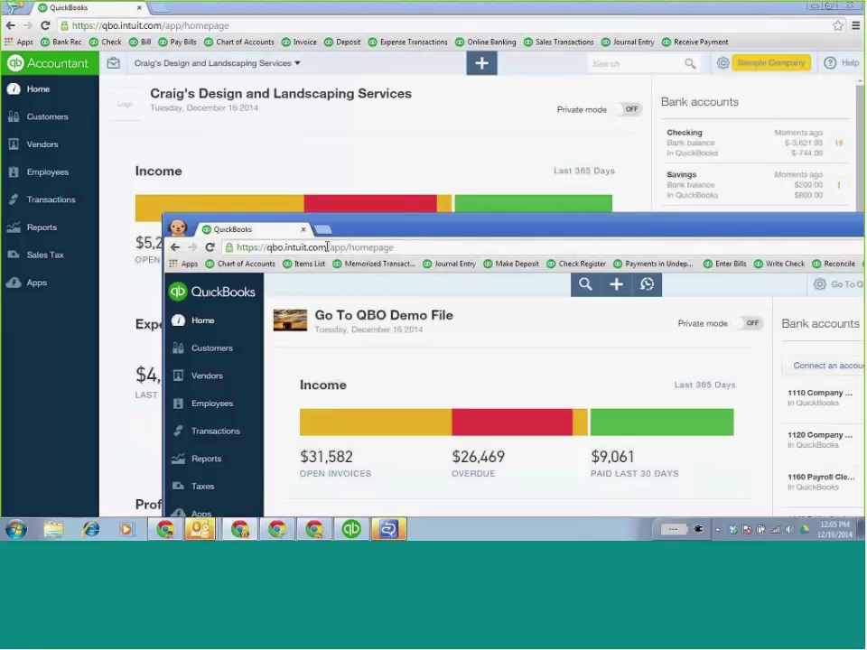
left_click_drag(389, 227, 338, 198)
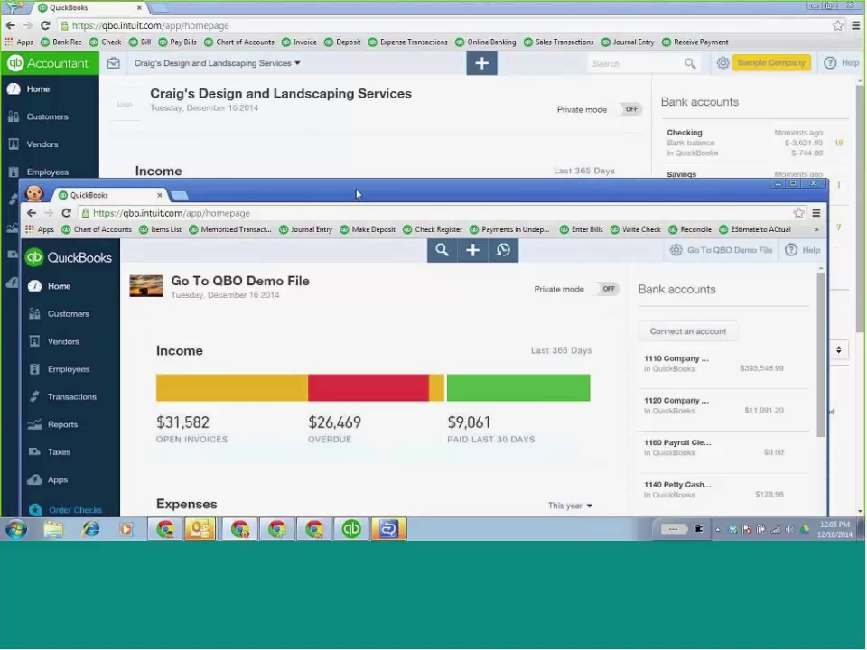
Sign out of the sample company and sign in to the accountant's QuickBooks Online account with the remembered credentials
left_click(778, 185)
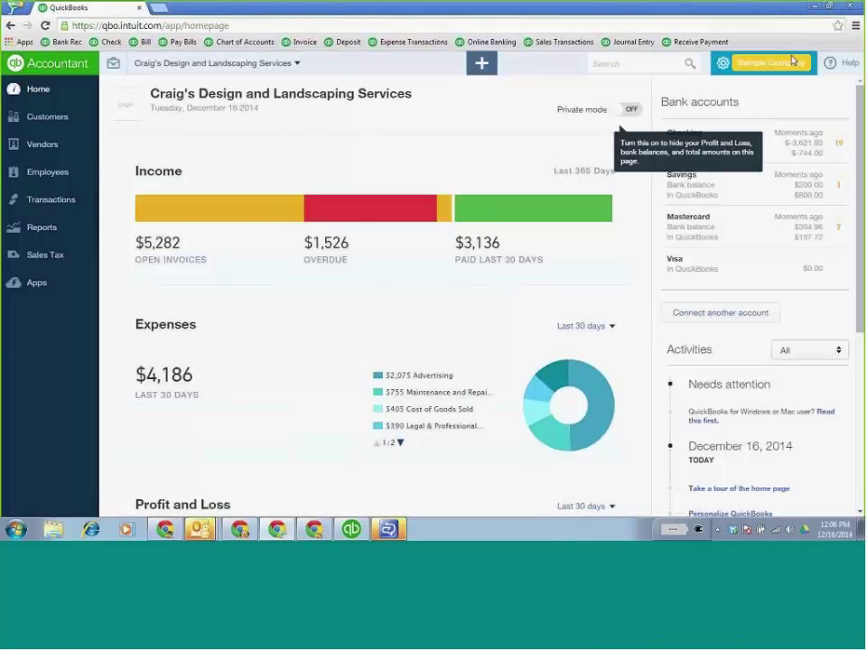
left_click(723, 62)
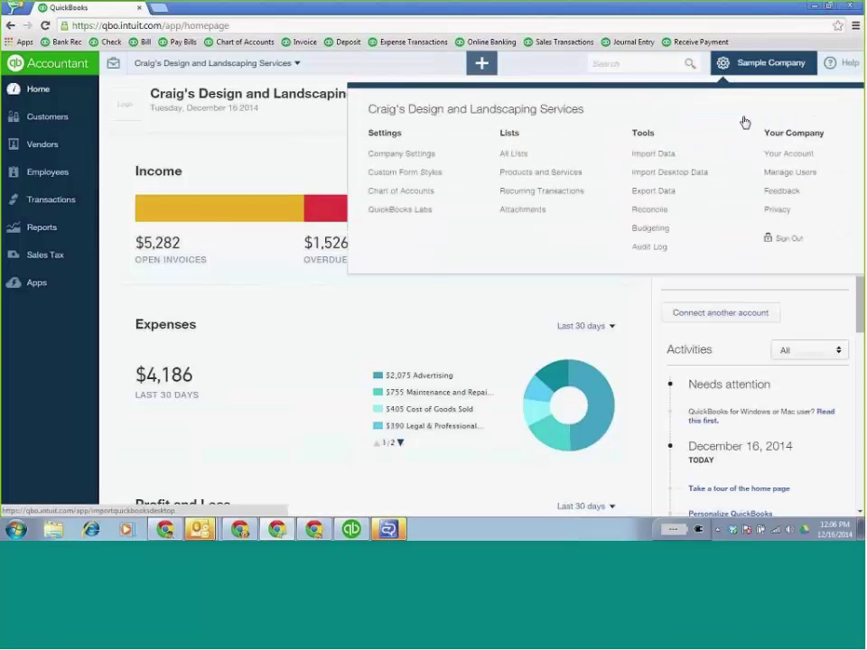
left_click(784, 241)
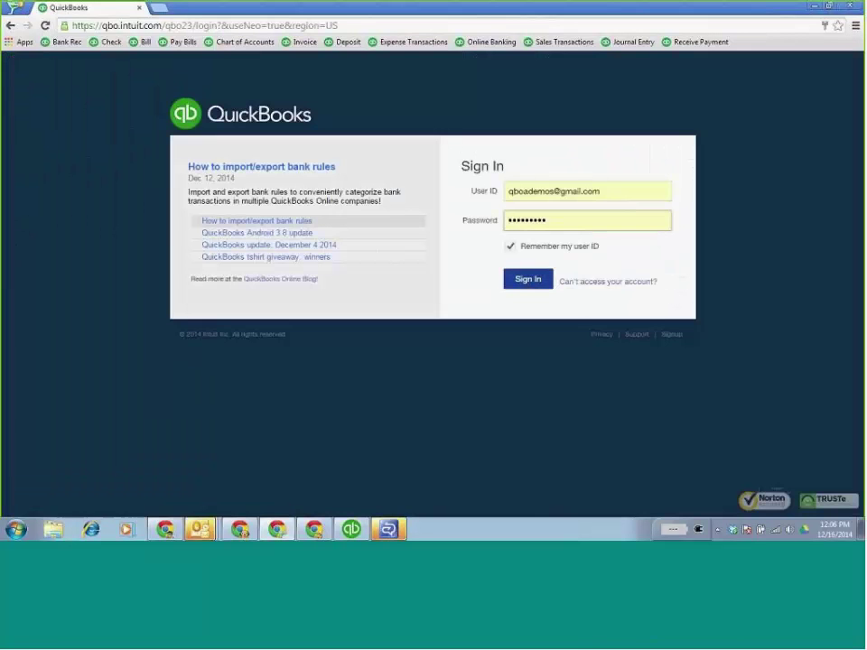
left_click(528, 282)
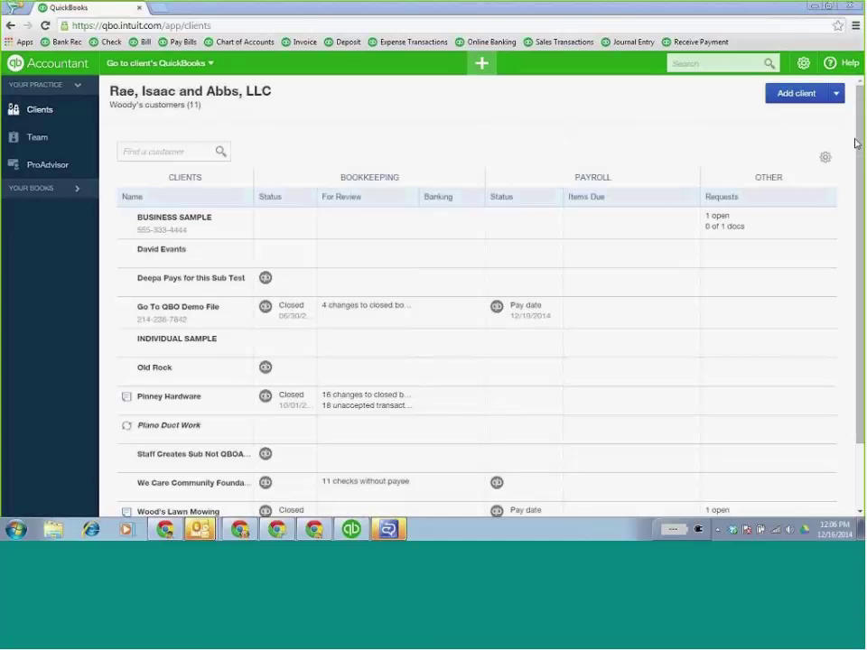
Open the Manage Users page of the Go To QBO Demo File and highlight the second accounting firm contact's e-mail address
left_click(304, 533)
left_click_drag(470, 191, 488, 40)
double_click(488, 40)
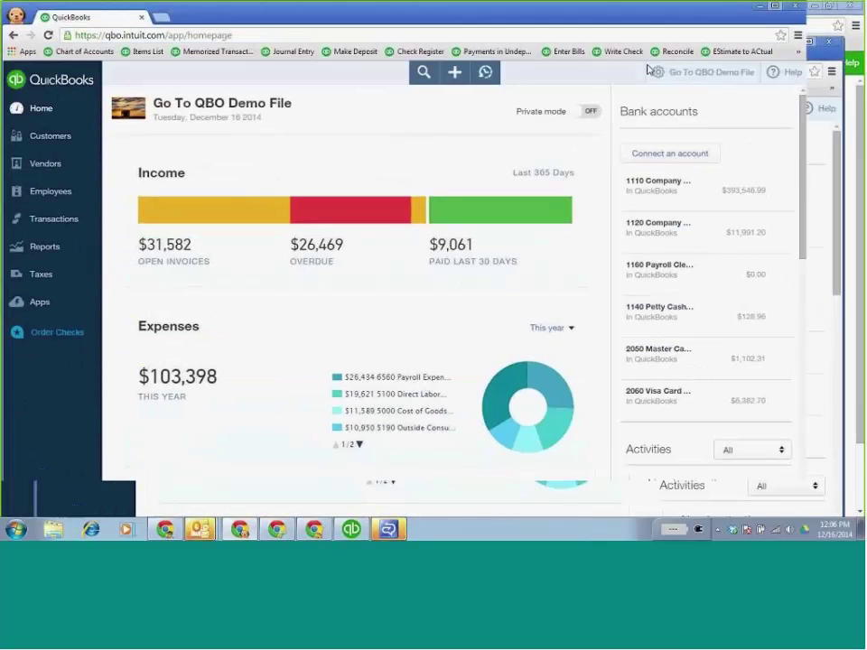
left_click(718, 65)
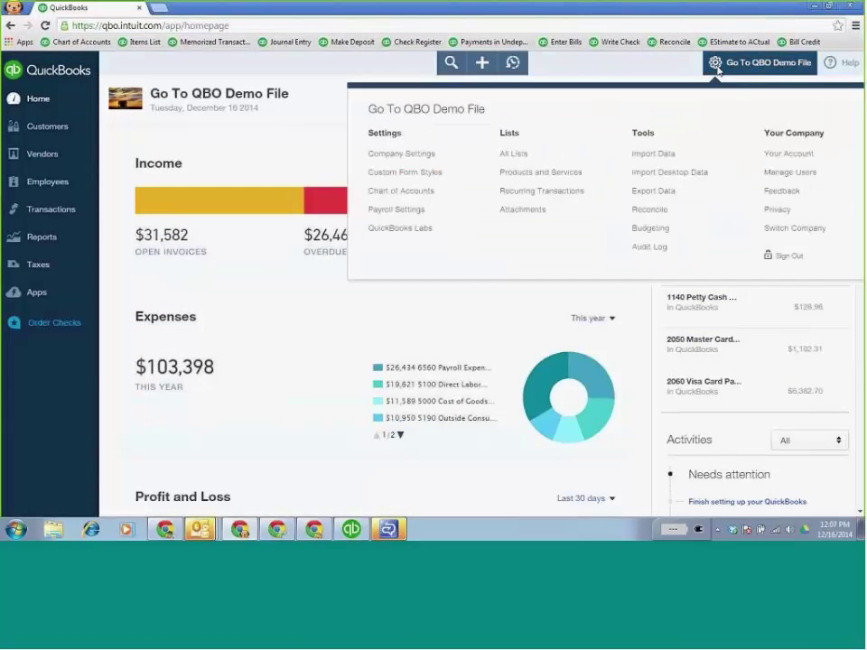
left_click(790, 173)
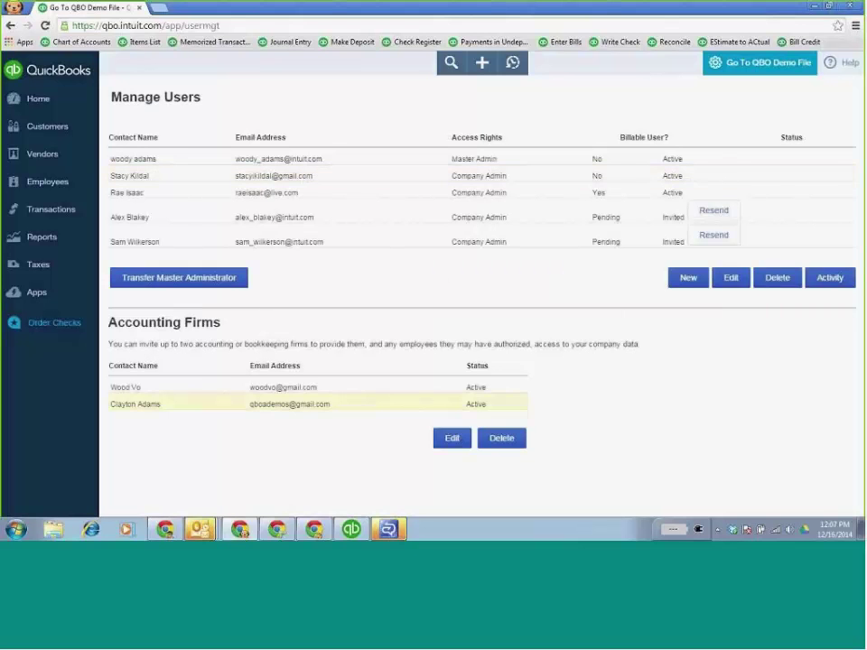
left_click_drag(330, 404, 250, 405)
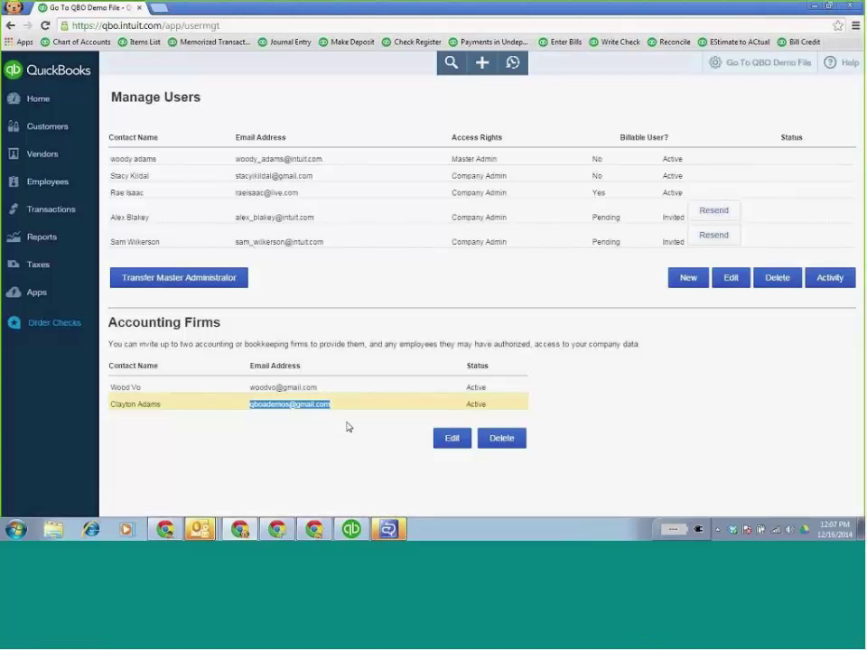
Return to the accountant's client list and sort it by For Review in descending order
left_click(829, 7)
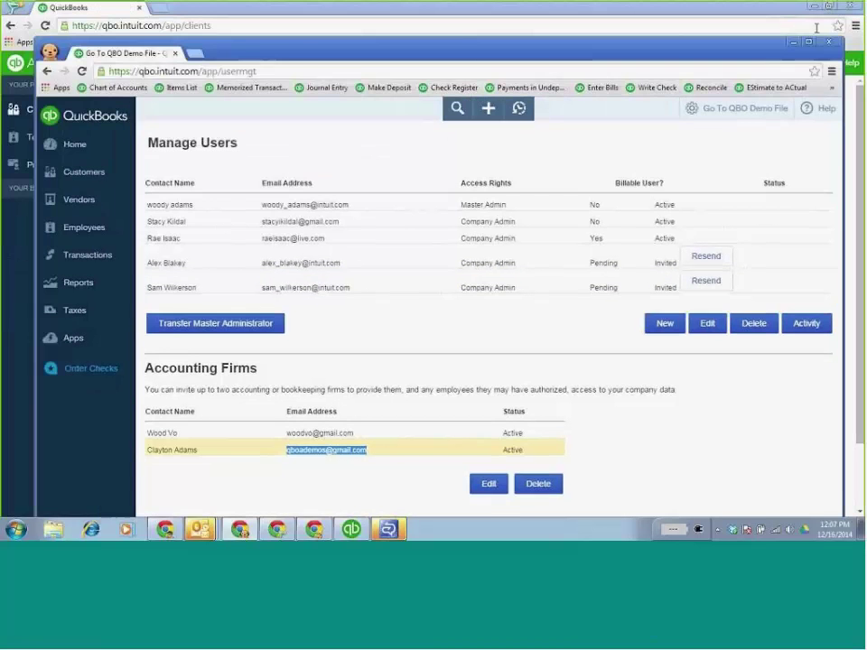
left_click(830, 11)
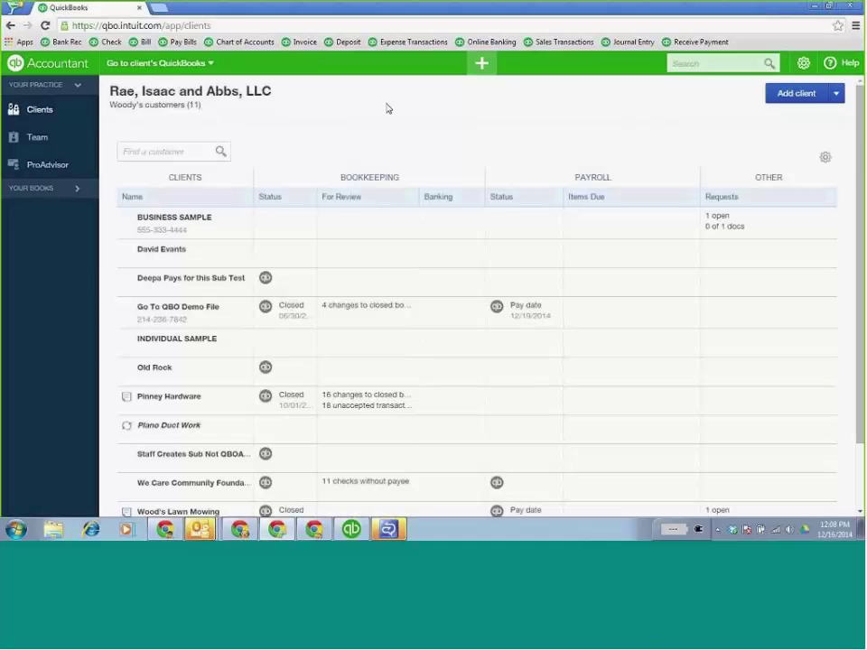
left_click(371, 201)
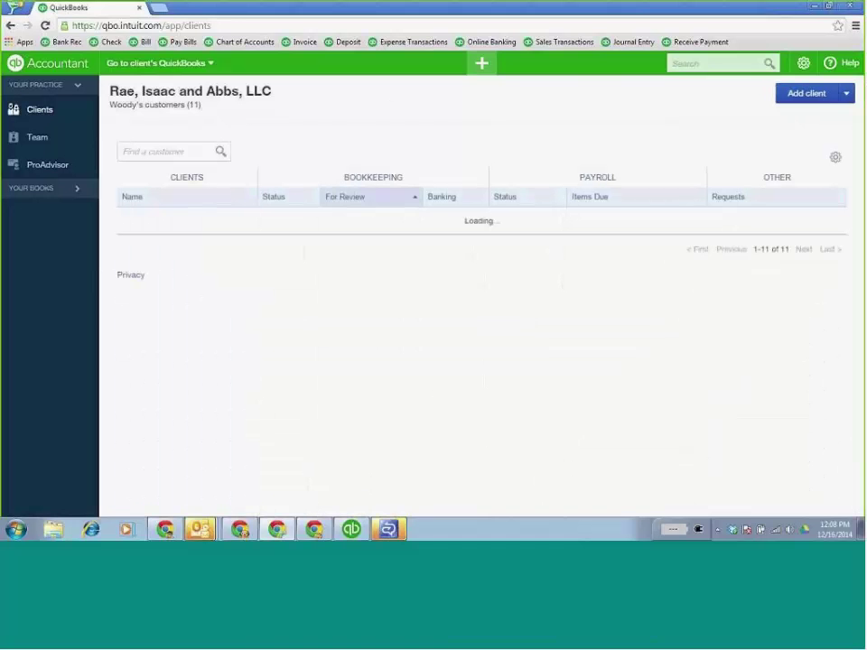
left_click(410, 202)
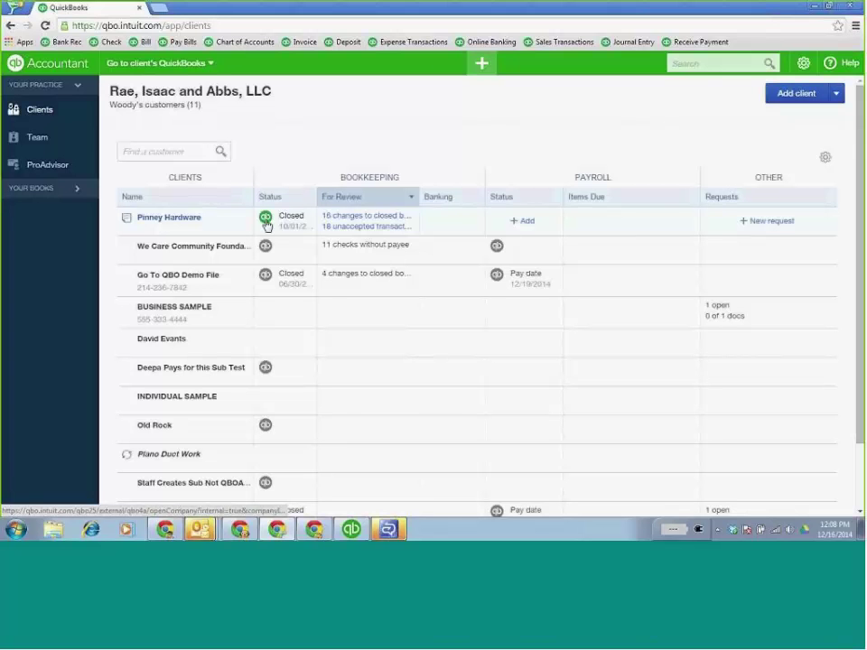
View Pinney Hardware's changes to closed books summary, and reopen the client list sorted by For Review in descending order
mouse_move(266, 222)
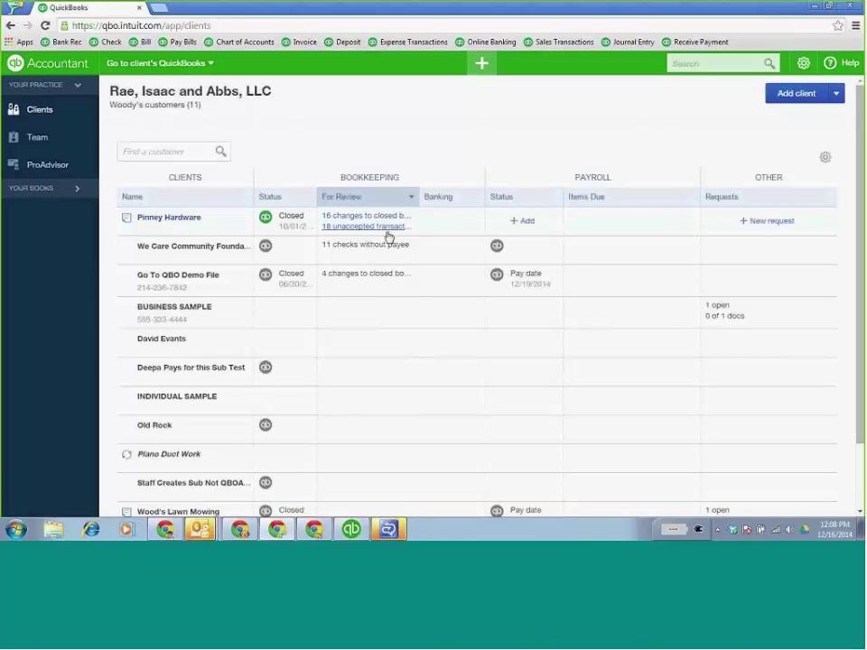
left_click(353, 219)
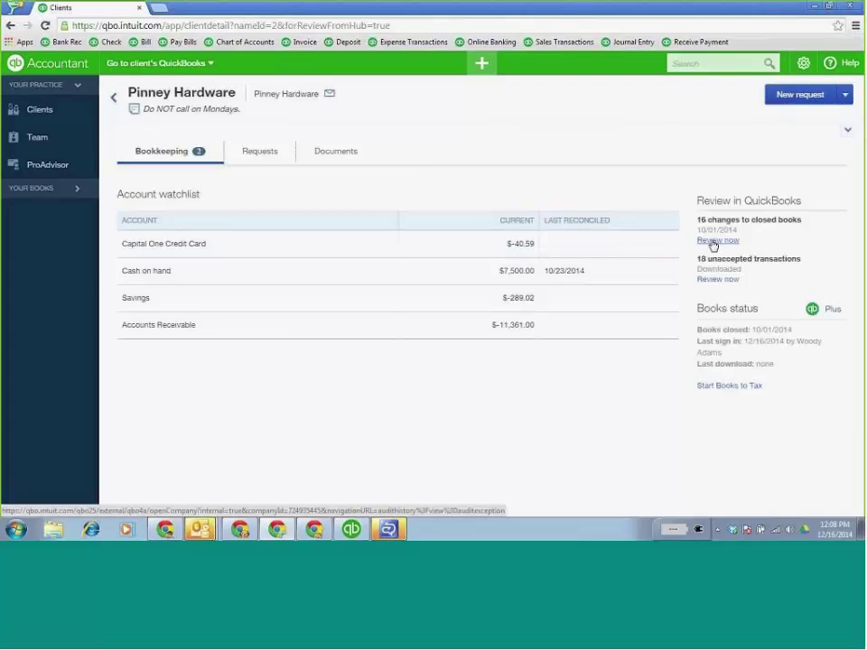
left_click(36, 110)
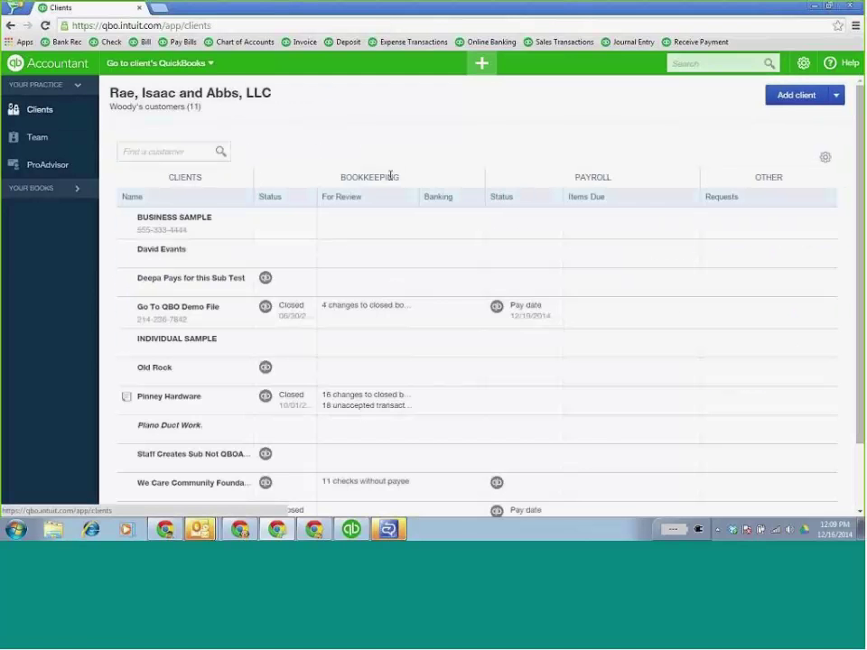
left_click(370, 202)
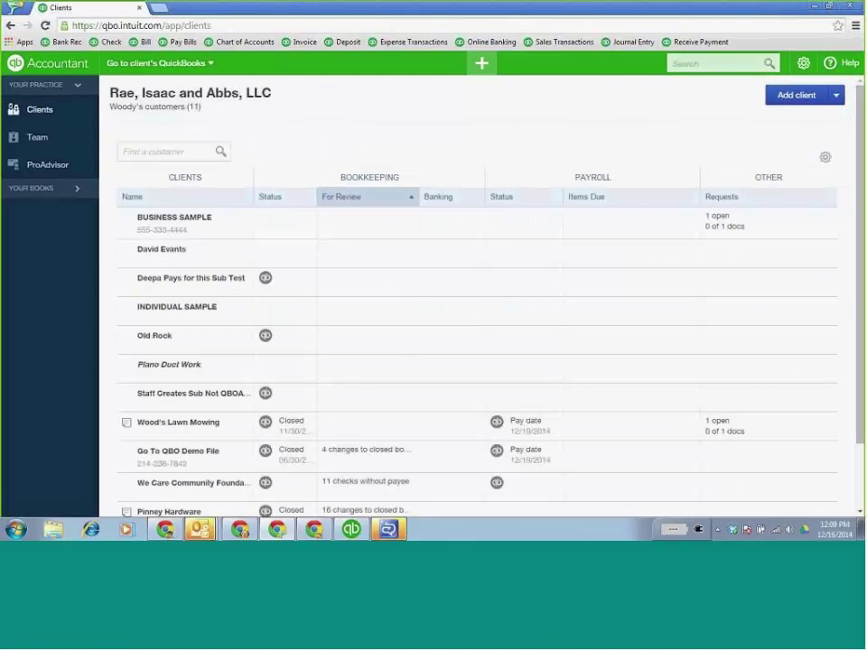
left_click(409, 201)
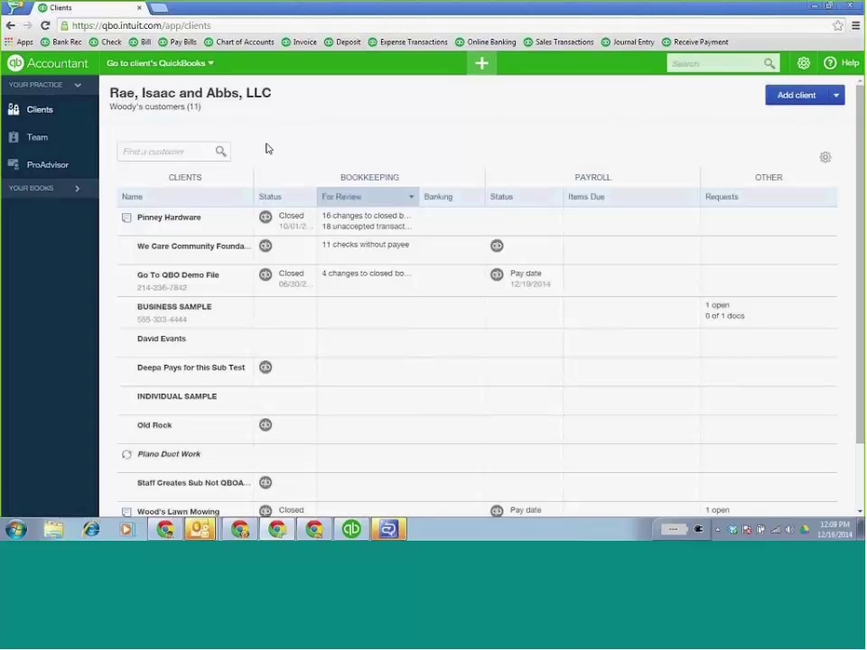
Open a full-access team member's user record and examine the firm administration and books access levels and the client access settings
left_click(45, 138)
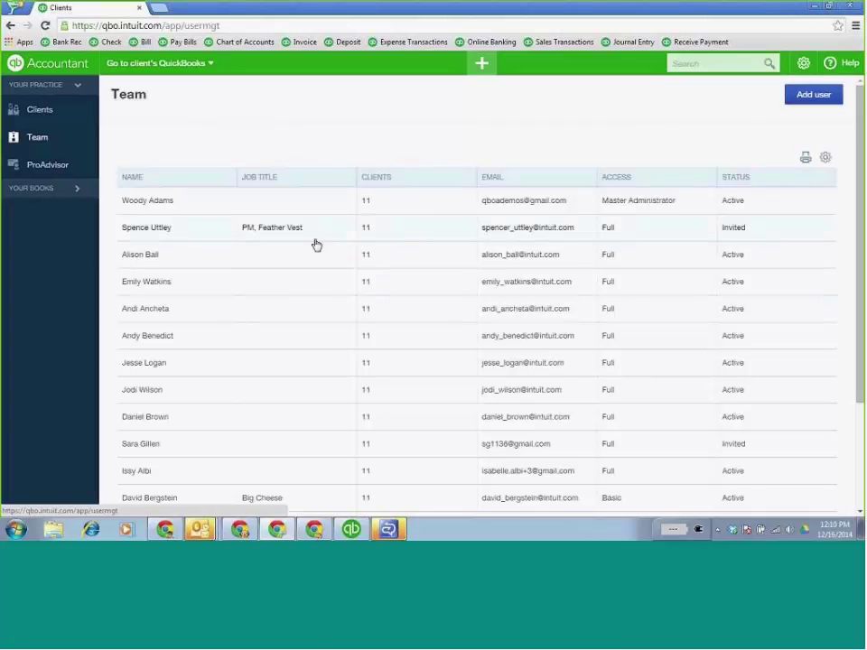
scroll(300, 324, "down", 3)
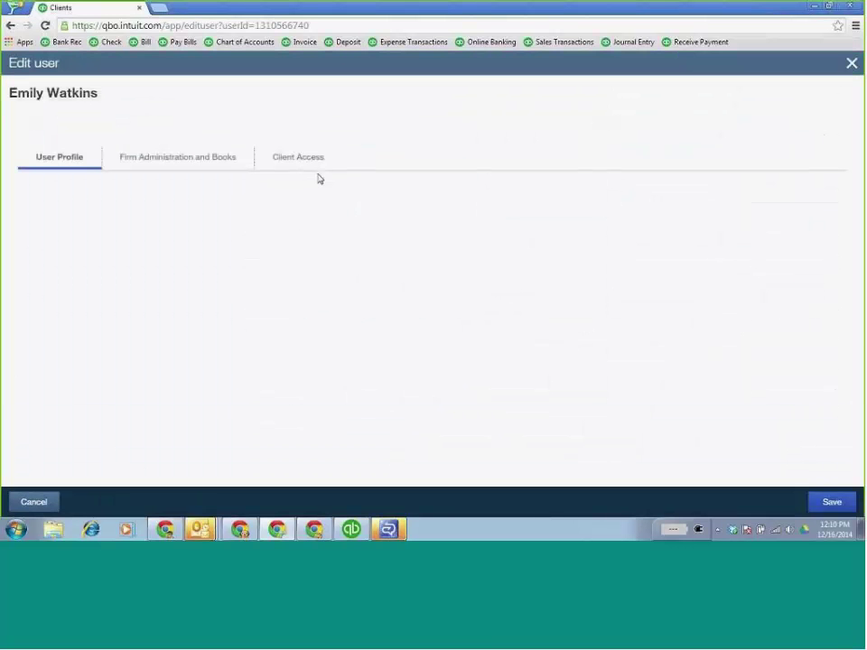
left_click(227, 159)
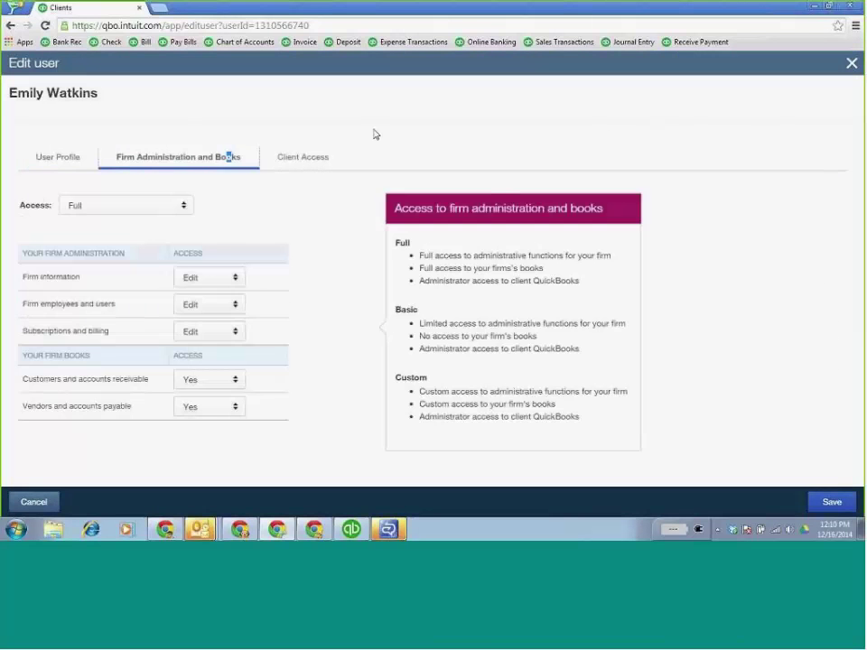
left_click(182, 208)
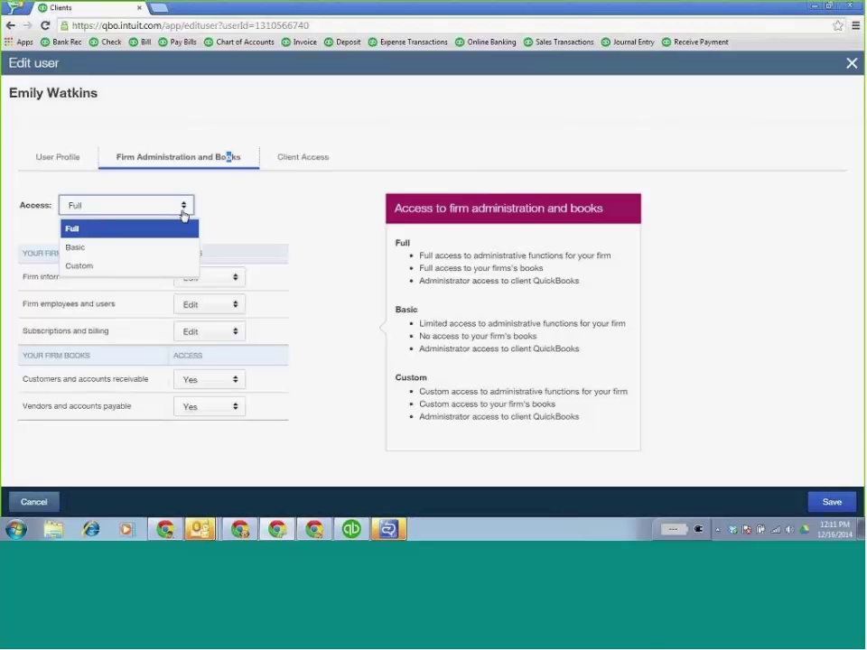
left_click(268, 206)
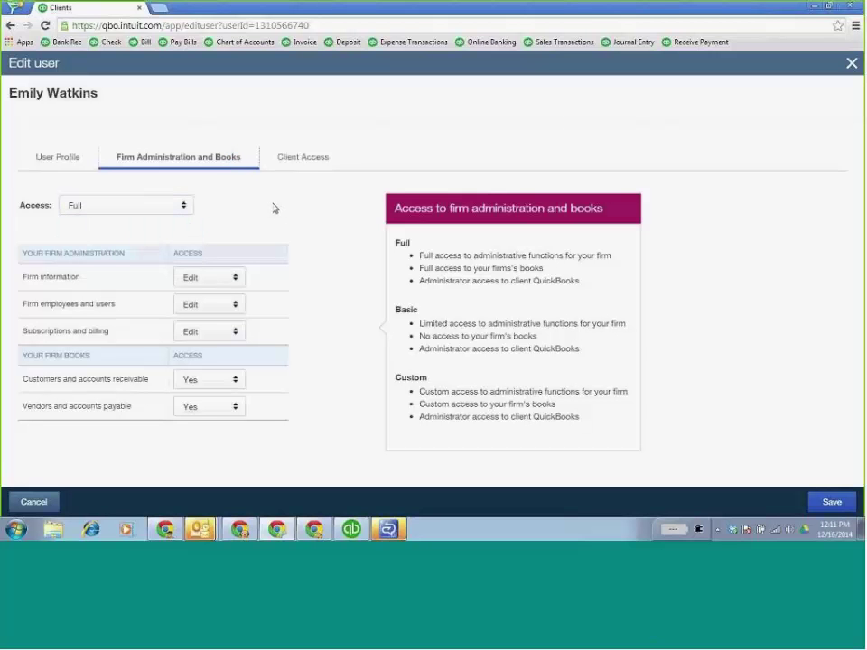
left_click(312, 171)
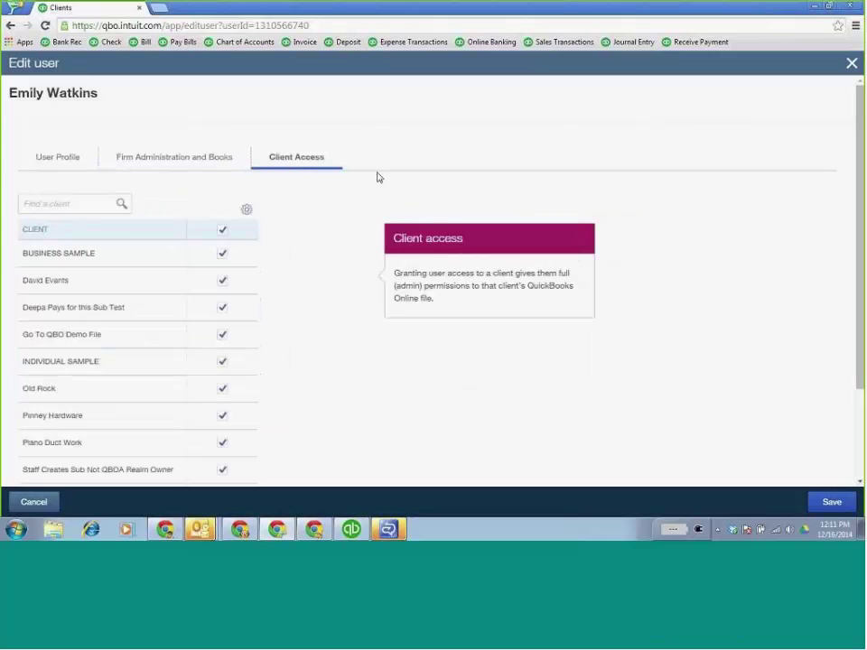
Try restricting the team member's client access to three clients, including Go To QBO Demo File and Pinney Hardware, and discard the changes
left_click(223, 230)
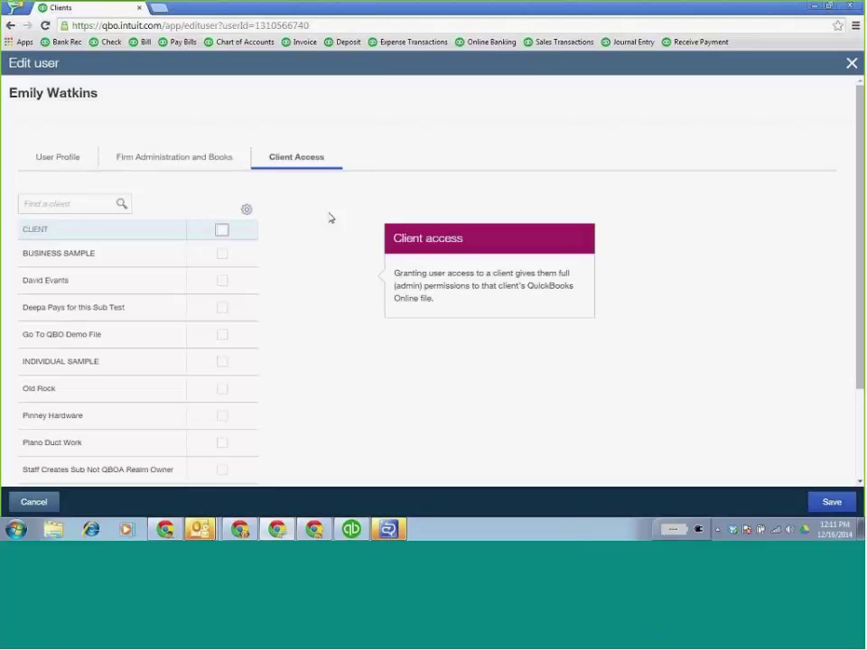
left_click(222, 281)
left_click(222, 336)
left_click(224, 417)
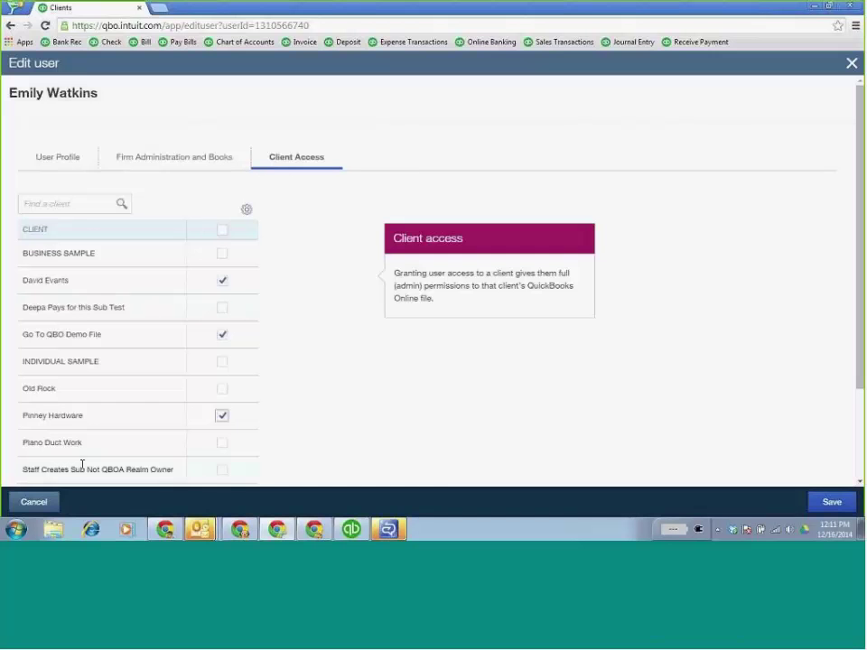
left_click(29, 504)
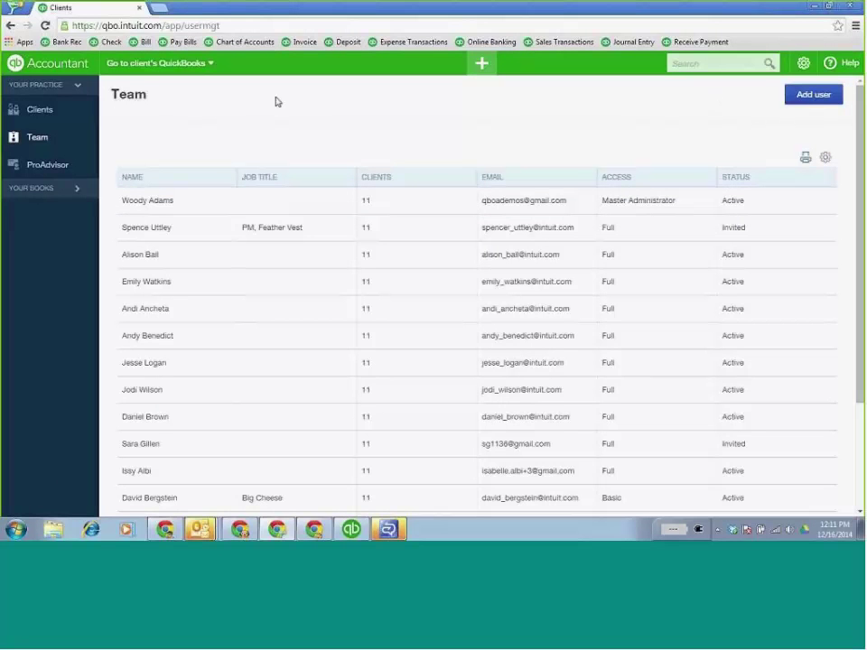
Start a new client record with Tasha Clothing as both the company name and the display name
left_click(42, 111)
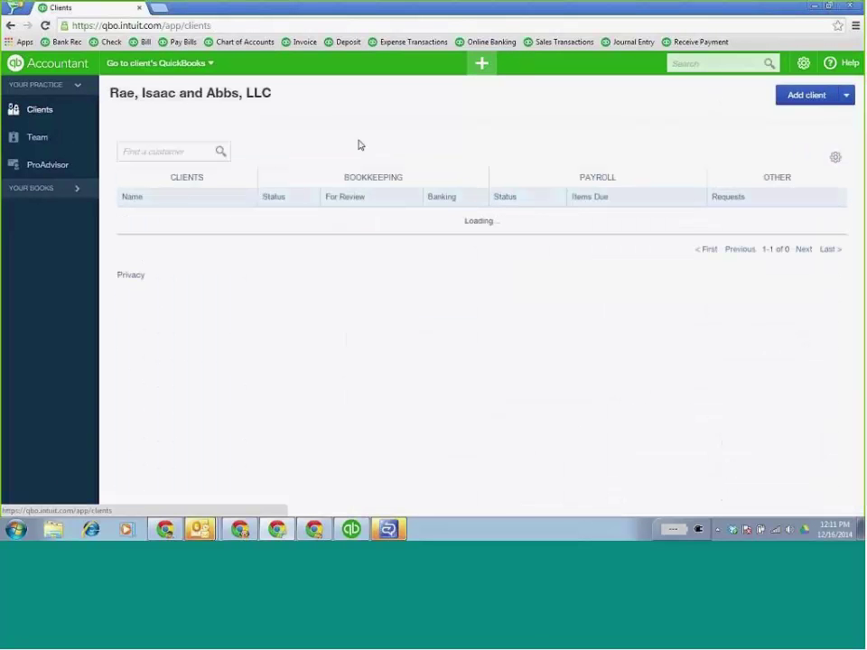
left_click(482, 67)
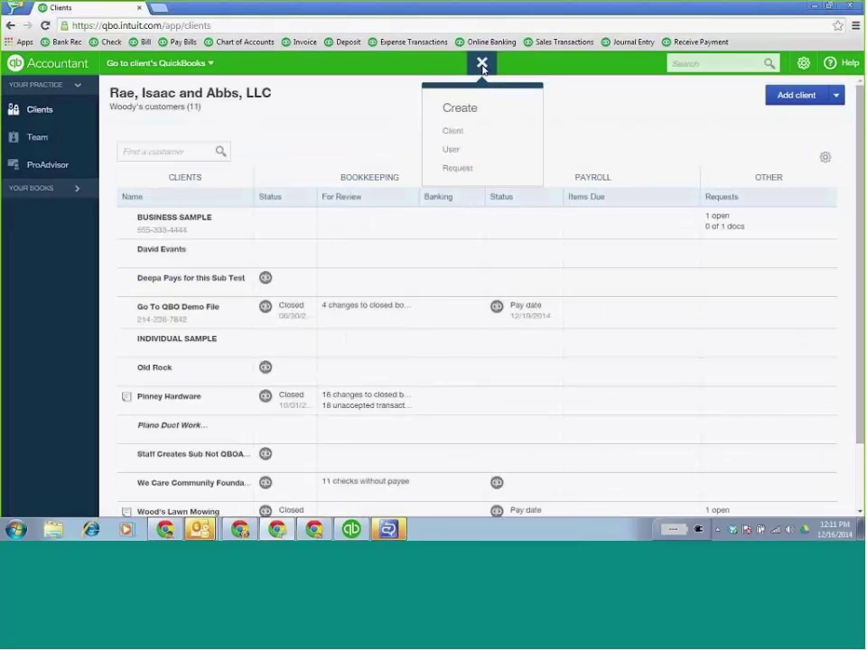
left_click(447, 134)
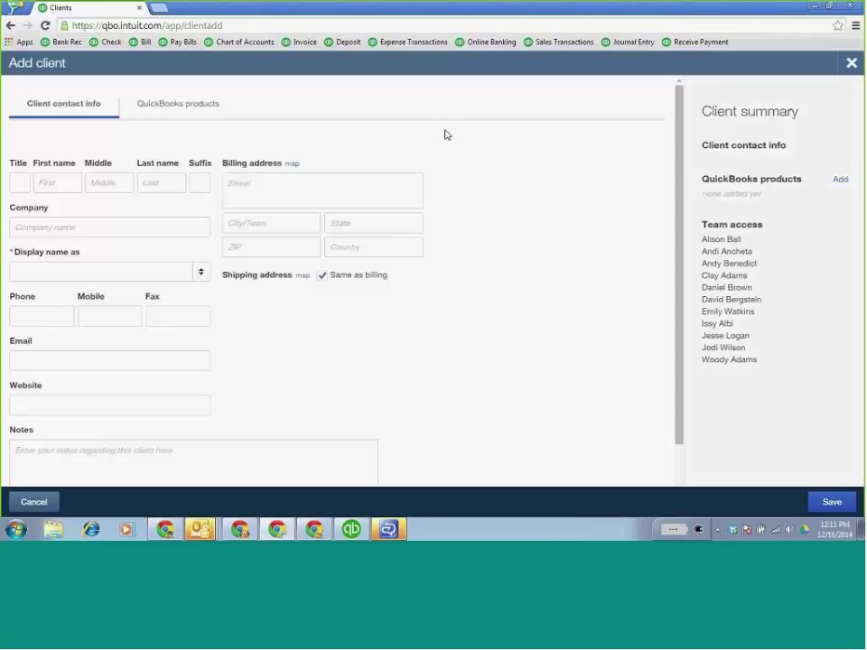
left_click(153, 231)
type("TAsh")
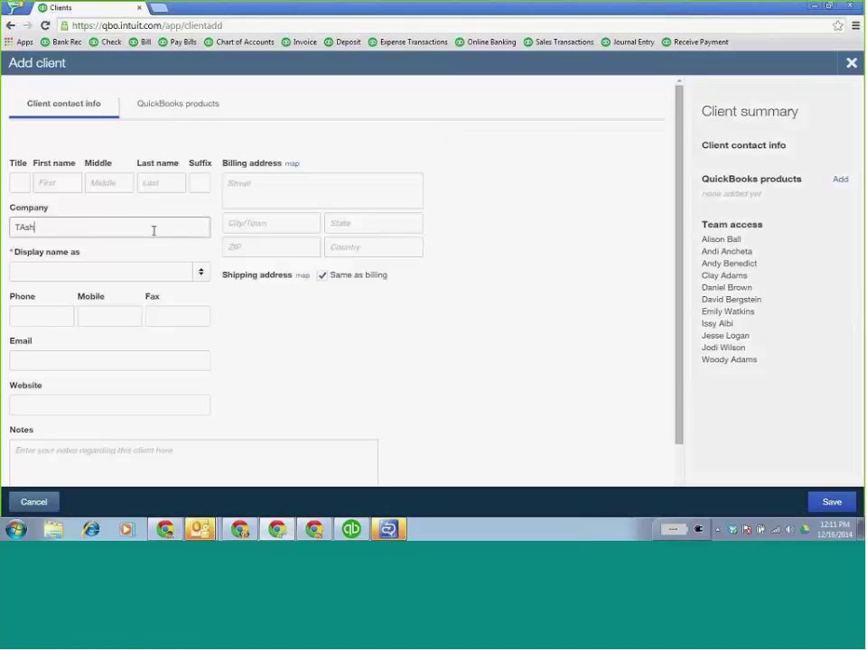
key("BackSpace")
key("BackSpace")
key("BackSpace")
key("BackSpace")
type("Tasha Clothing")
left_click(201, 280)
left_click(116, 292)
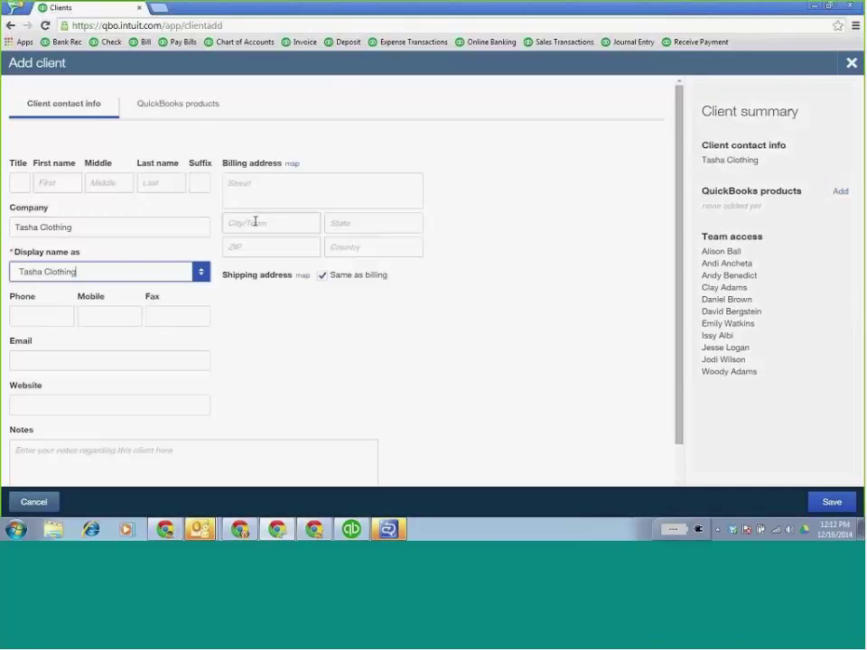
Review the QuickBooks products offered for the new client and open the chart comparing their features
left_click(200, 109)
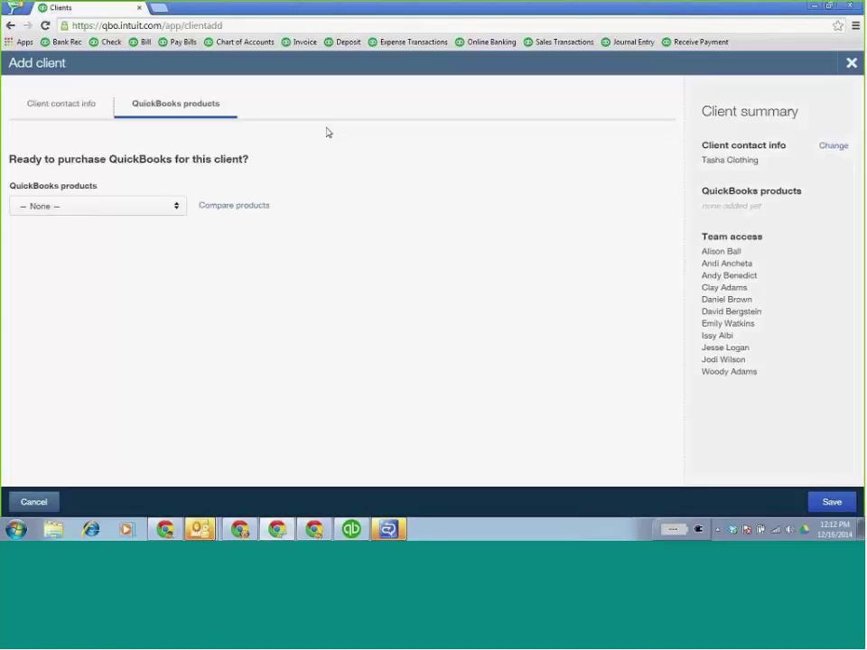
left_click(178, 211)
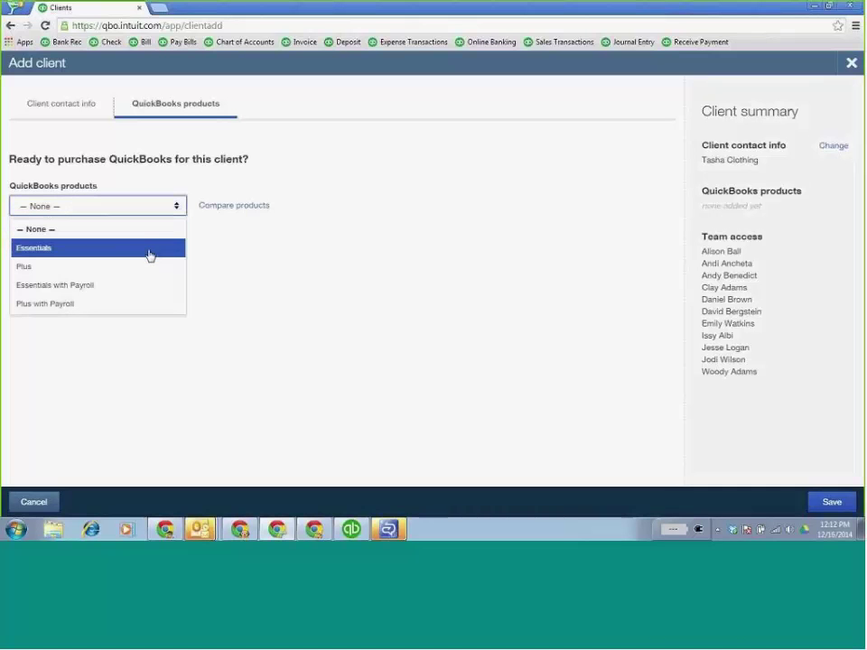
left_click(247, 211)
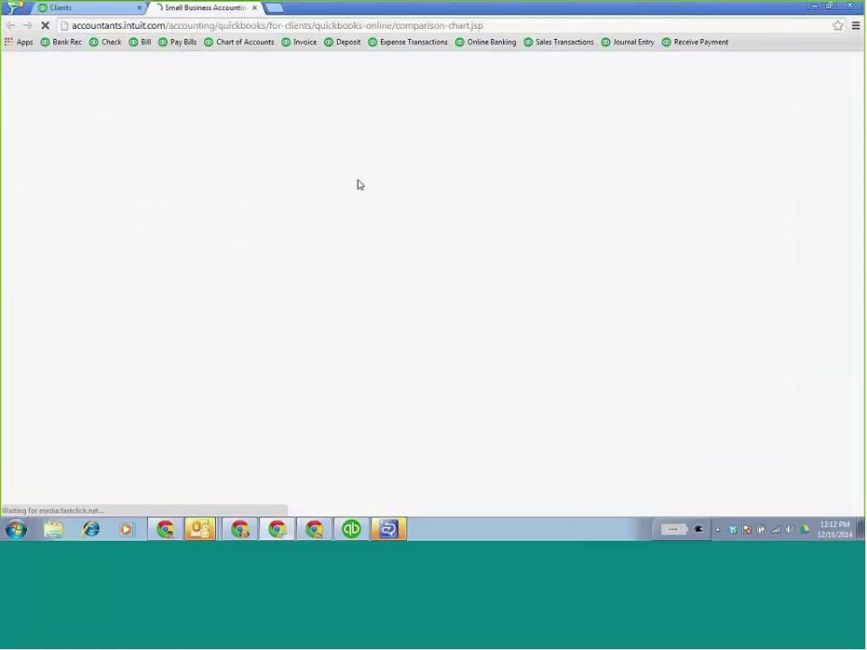
scroll(832, 229, "down", 1)
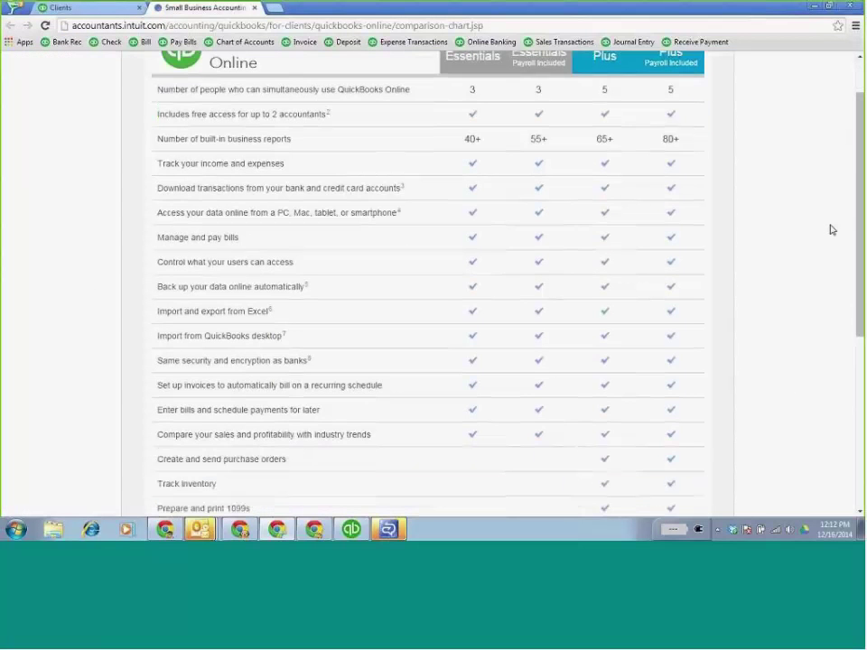
Return from the comparison chart to the new client record, choose Plus as its QuickBooks product and dismiss the special offer
scroll(831, 231, "down", 1)
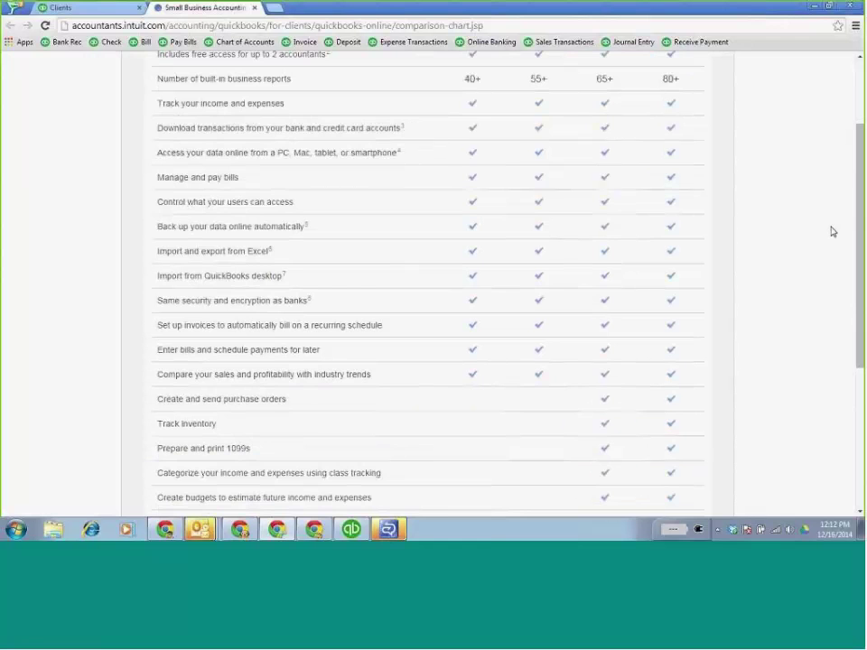
left_click(111, 9)
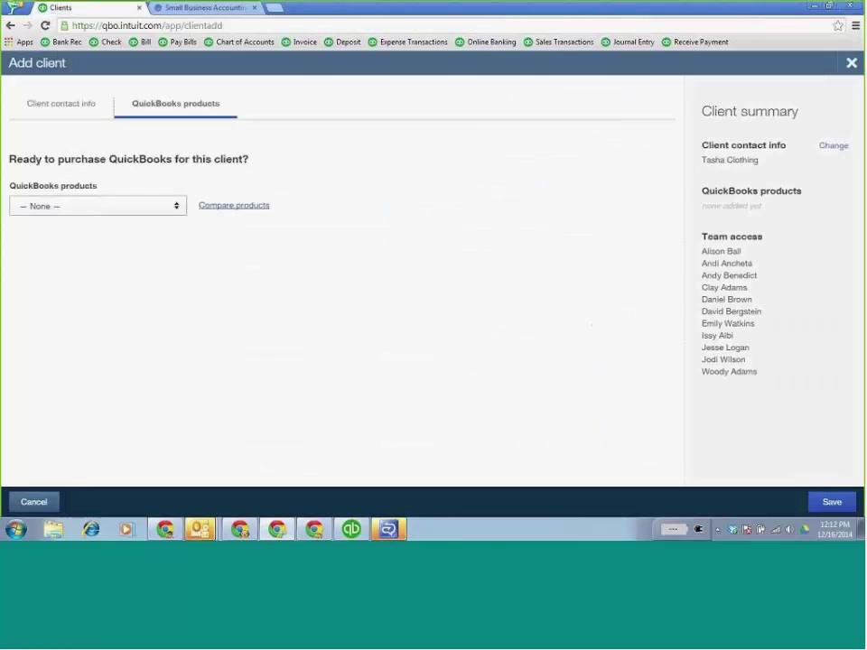
left_click(178, 208)
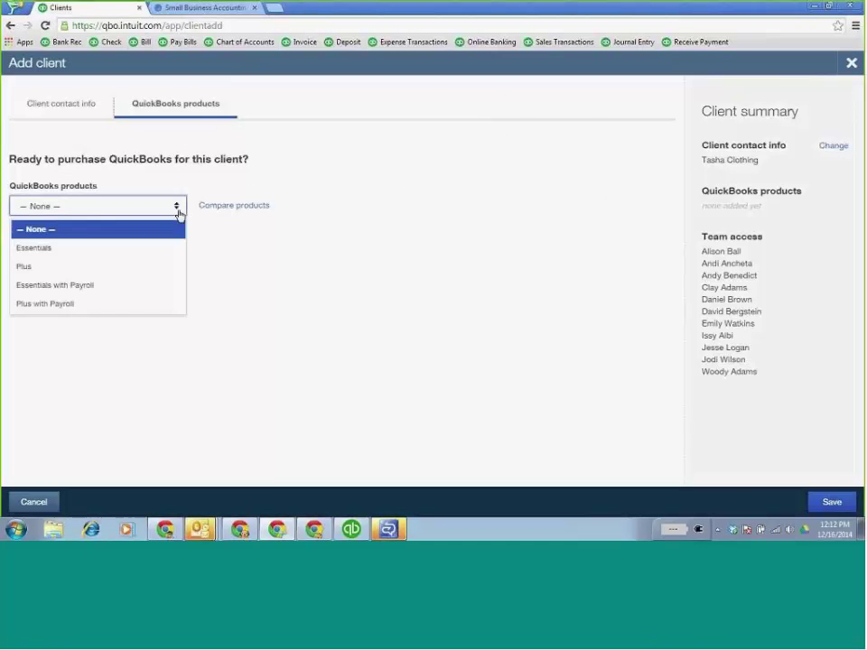
left_click(81, 267)
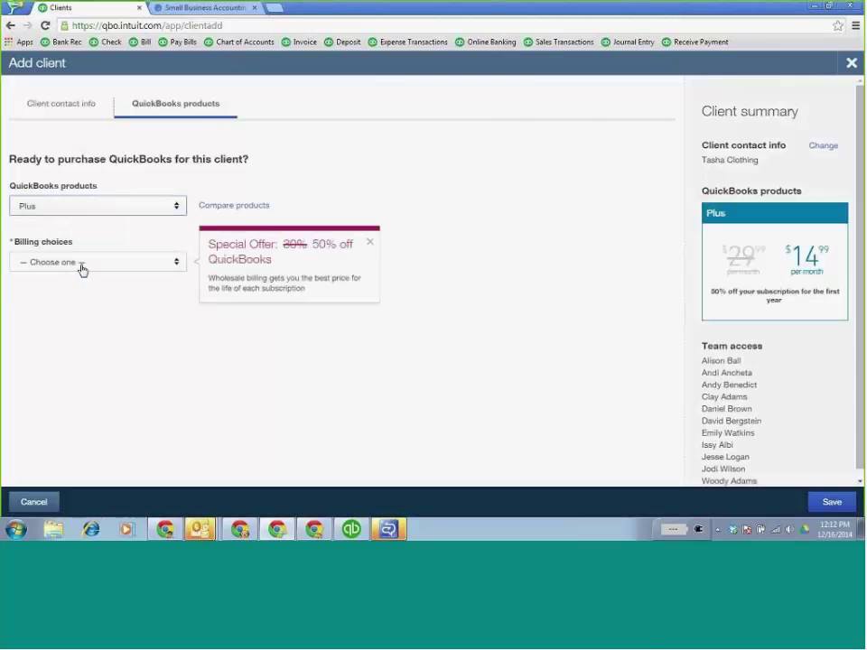
left_click(370, 245)
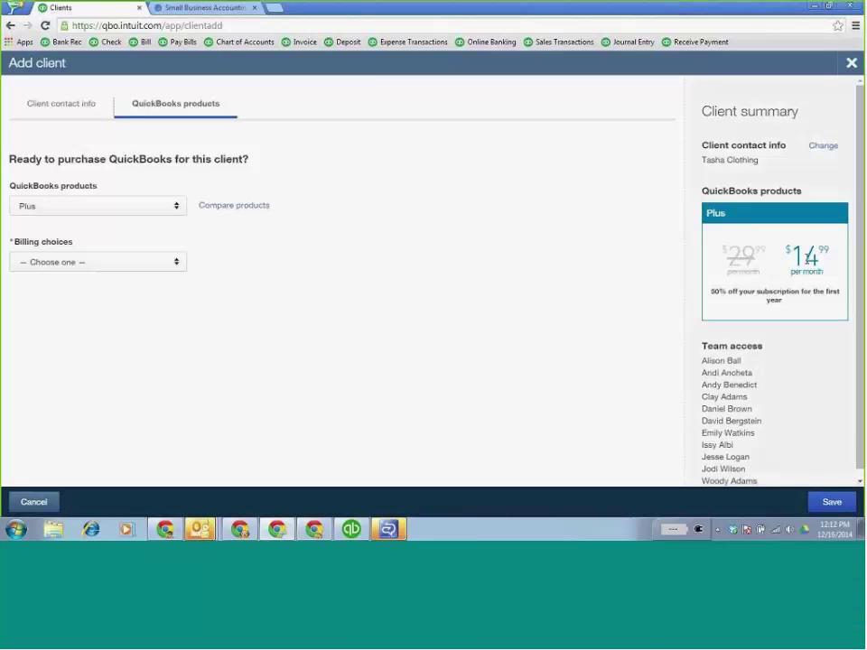
Try My client will pay as the billing choice for the Plus subscription and switch it to My firm will pay (wholesale)
left_click(176, 264)
left_click(151, 304)
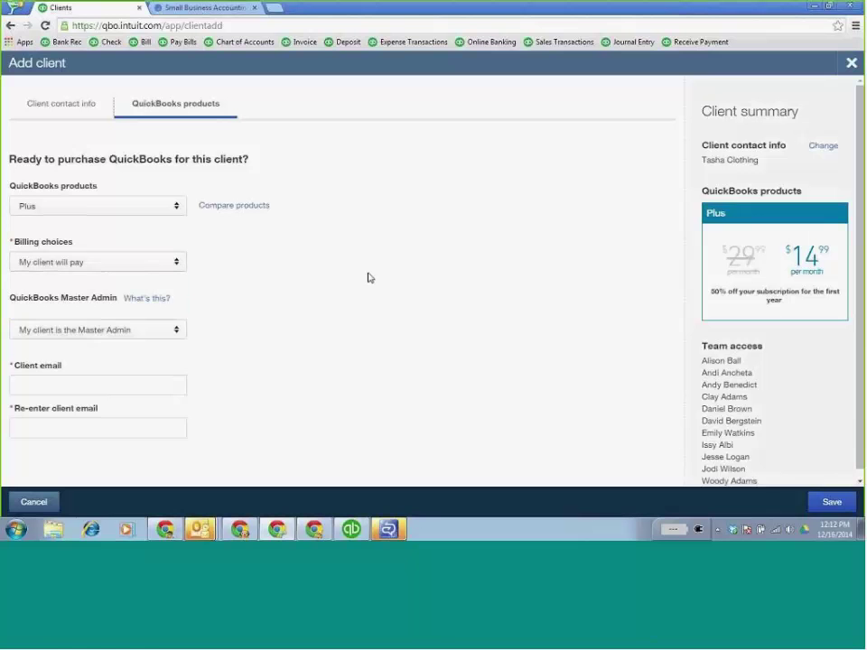
left_click(125, 389)
left_click(177, 268)
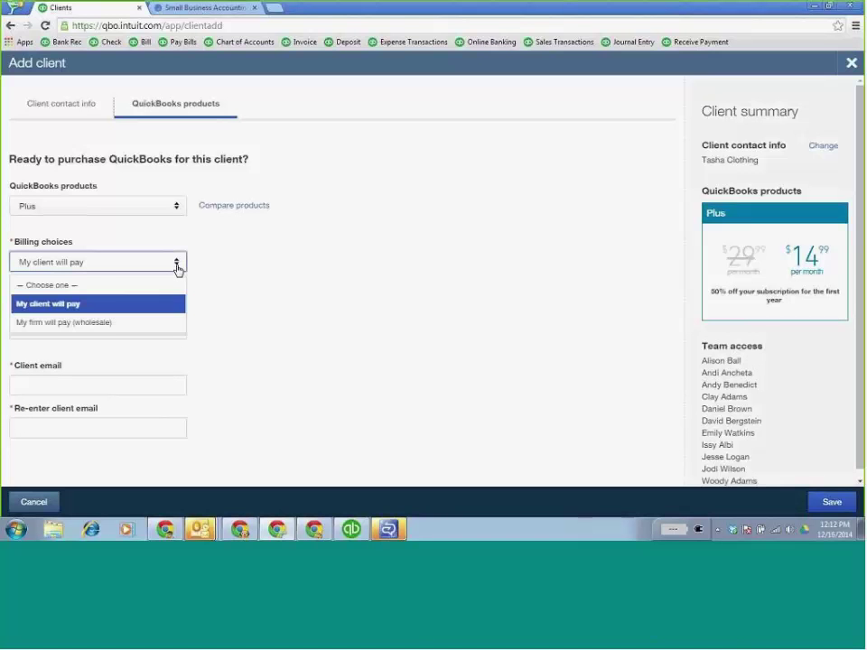
left_click(106, 324)
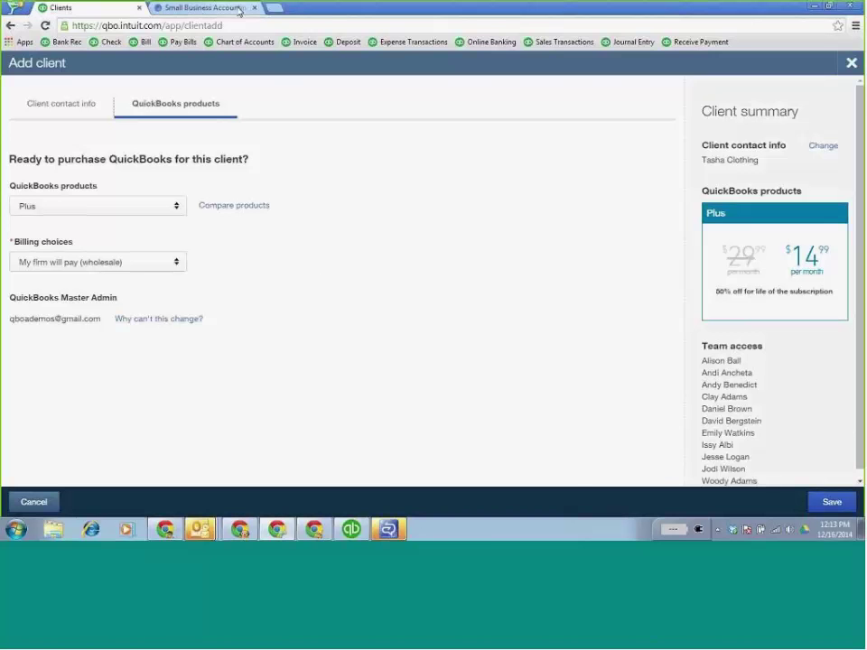
Close the product comparison chart and discard the new Tasha Clothing client record
left_click(197, 7)
left_click(256, 8)
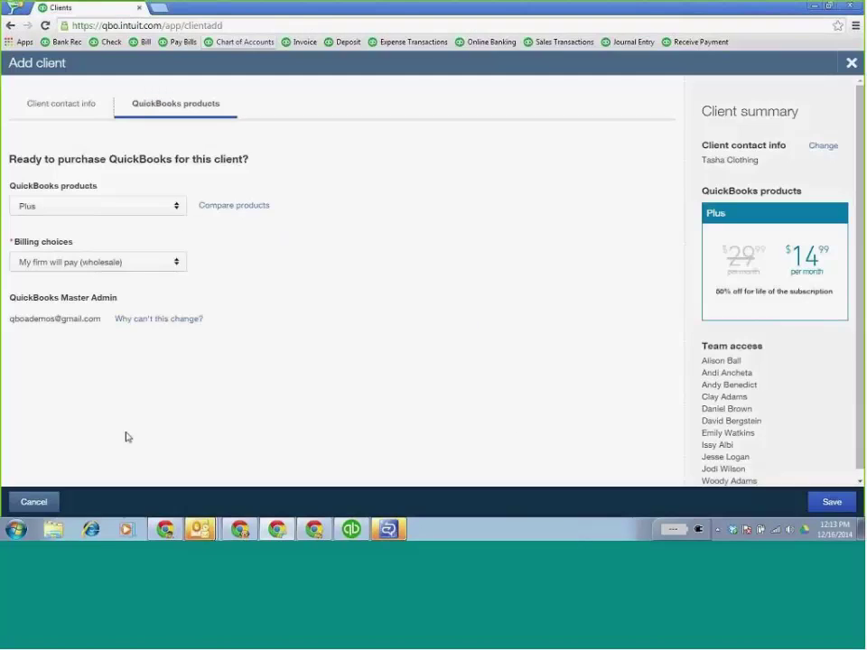
left_click(51, 502)
left_click(498, 303)
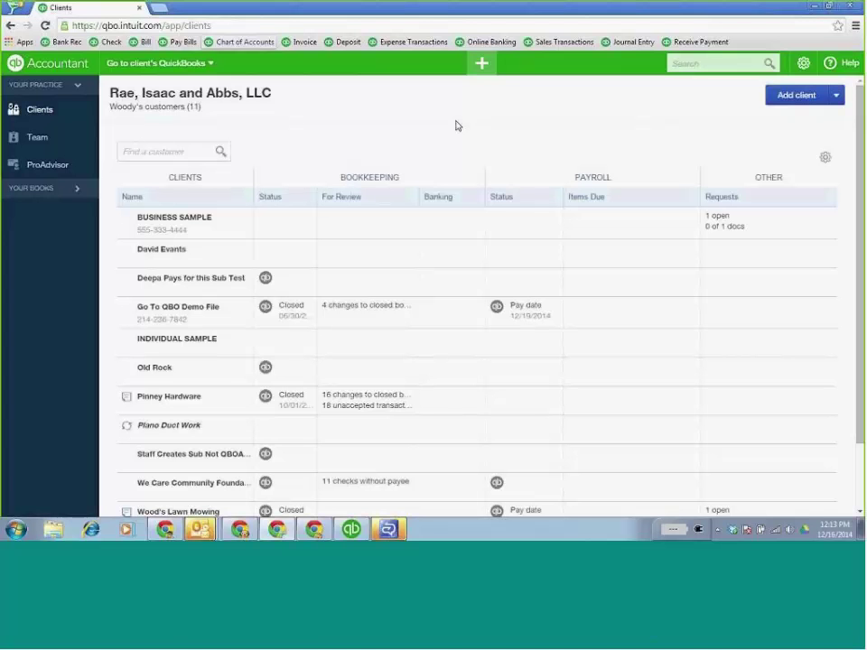
Start a new client request addressed to Go To QBO Demo File and select that client's user as the recipient
left_click(486, 65)
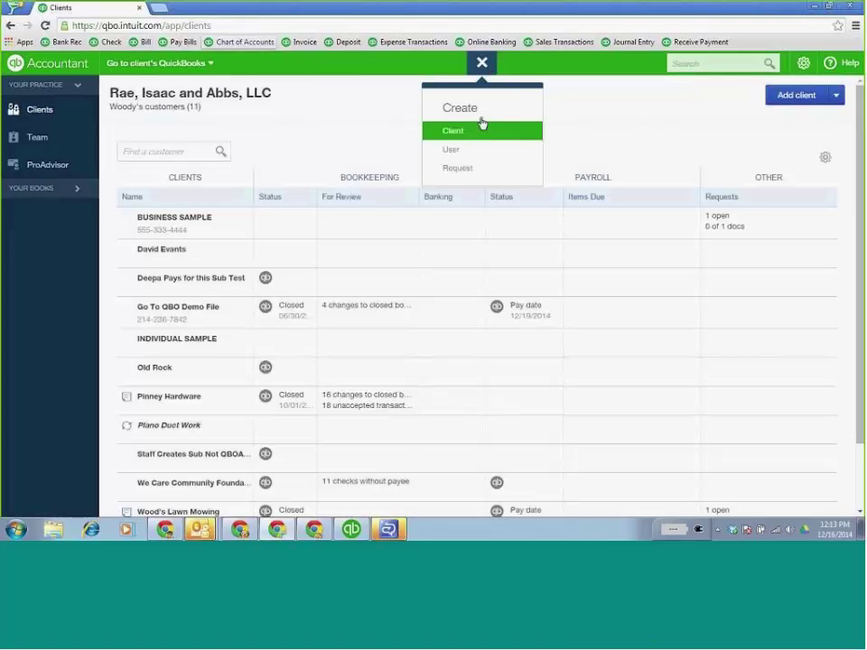
left_click(469, 171)
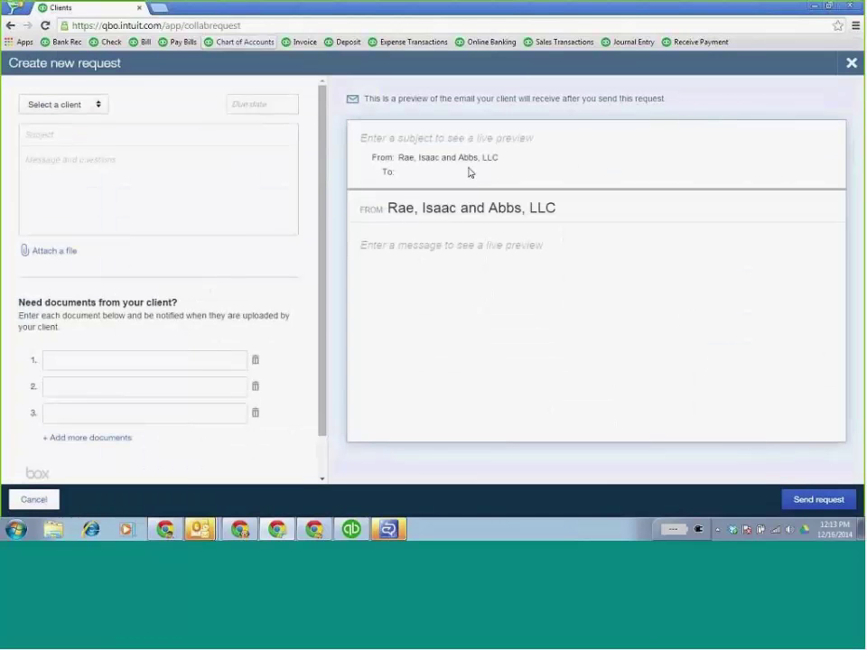
left_click(99, 106)
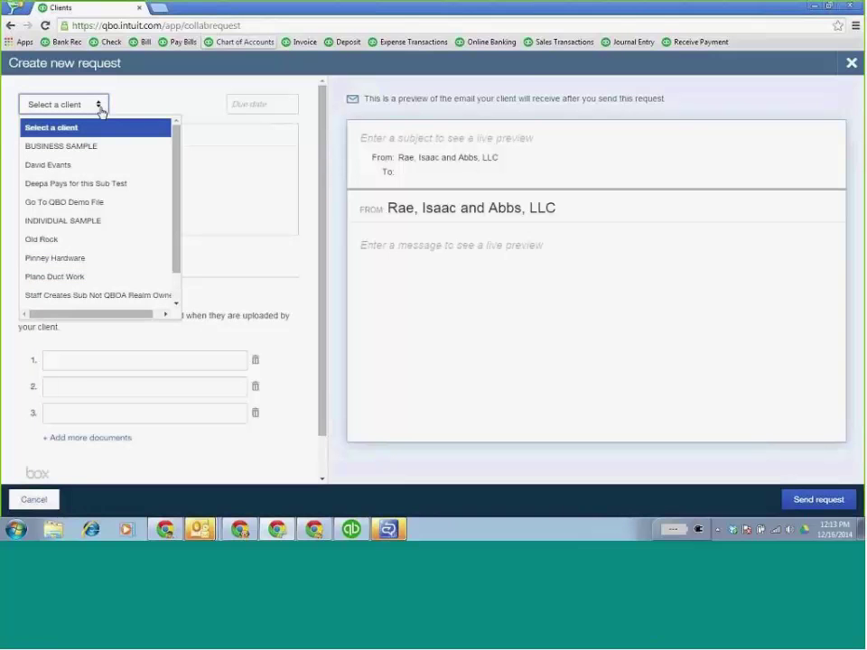
left_click(99, 203)
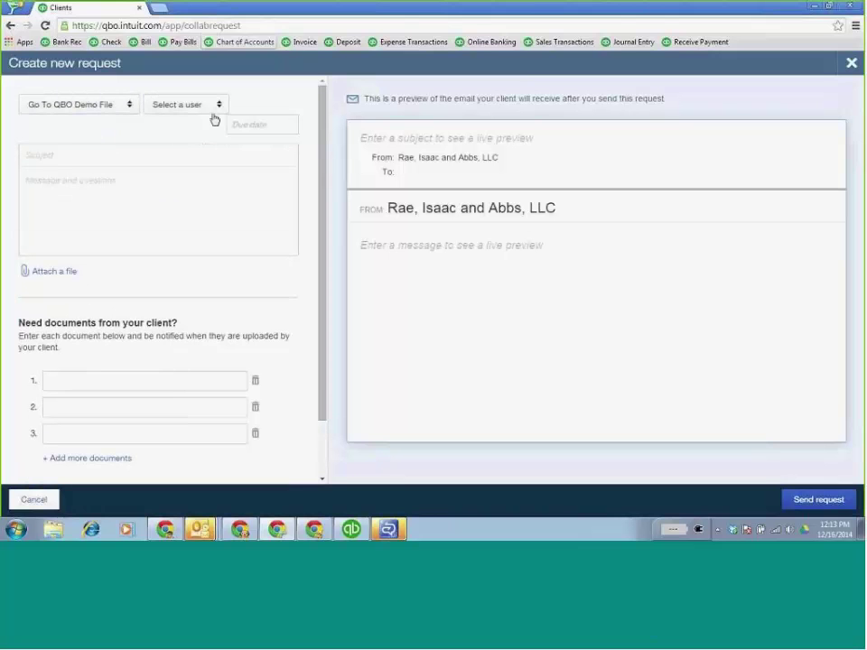
left_click(217, 113)
left_click(199, 145)
Enter Need 1098 as the request's subject and email body here as its message
left_click(175, 158)
type("Need 1")
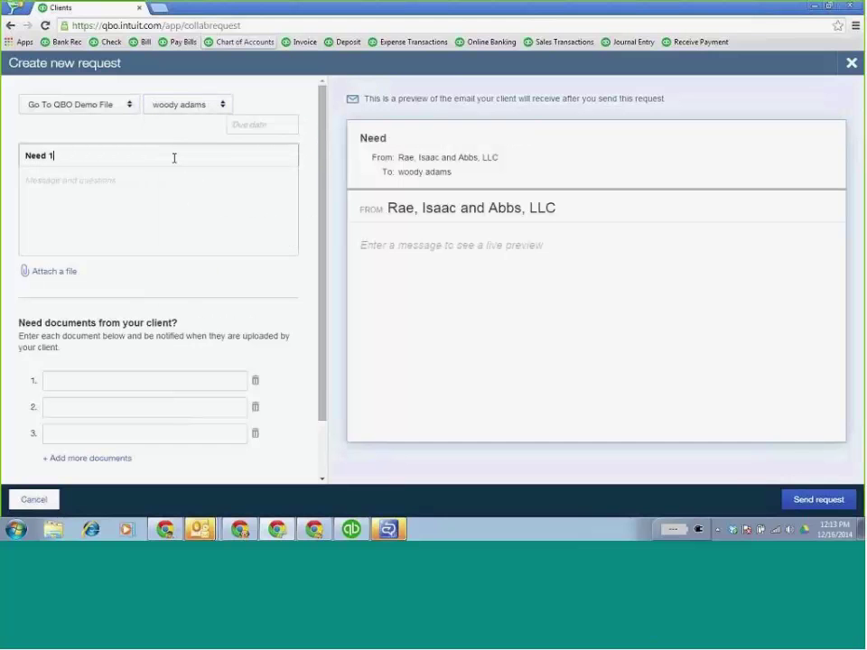
type("098")
key("Tab")
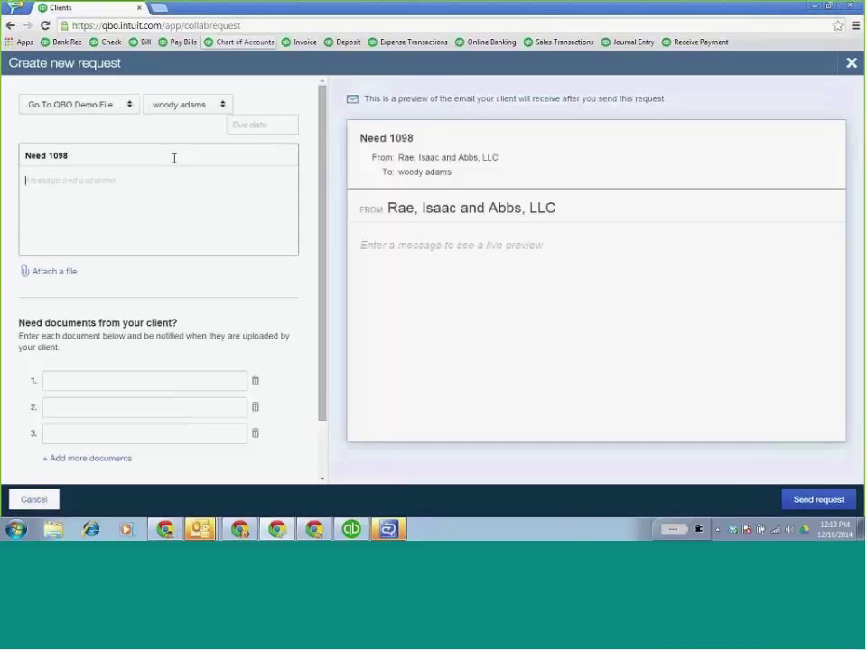
type("email body here")
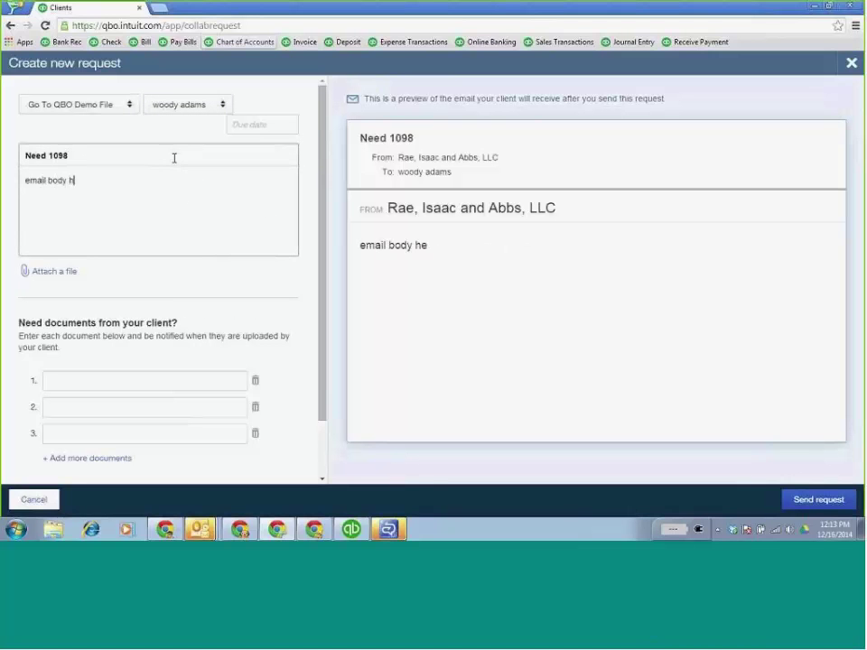
List 1098 and Last month's statement as the documents needed from the client, and cancel the request
left_click(103, 383)
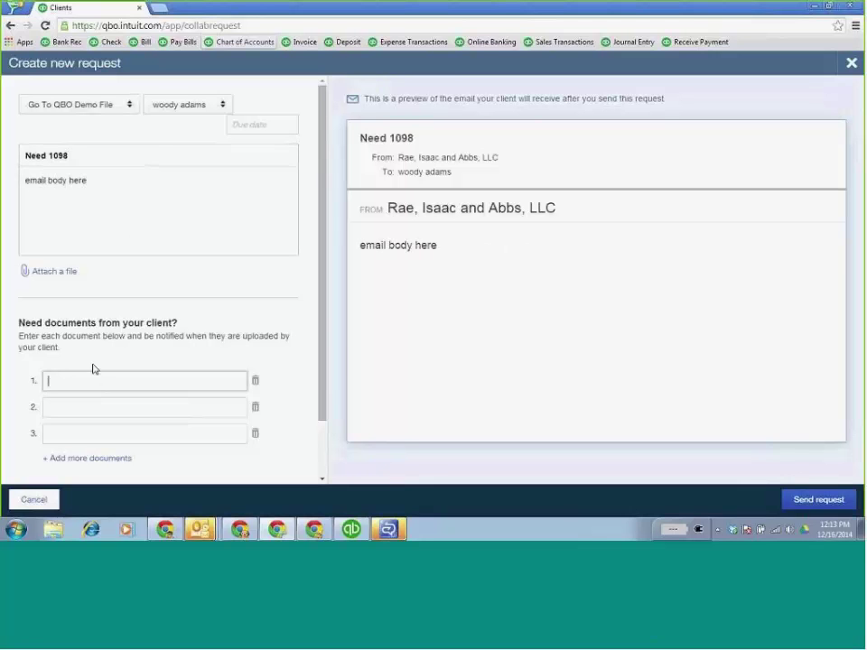
type("1098")
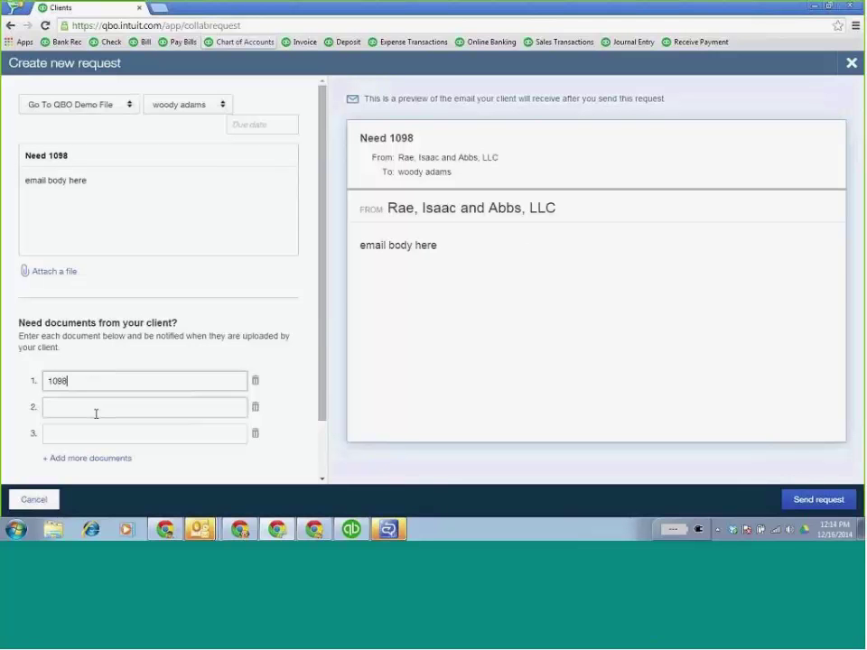
left_click(96, 408)
type("t m")
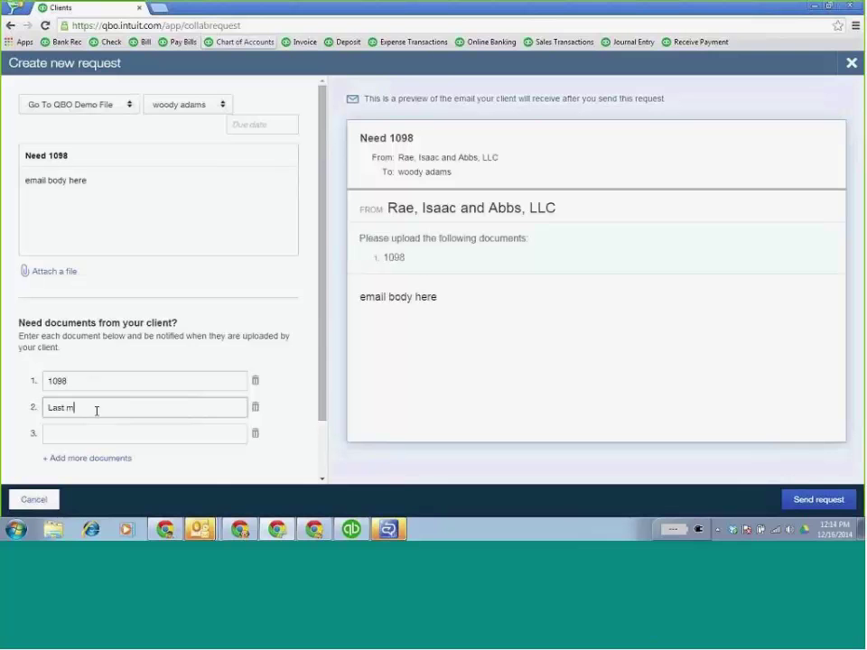
type("onth's statement")
left_click(41, 501)
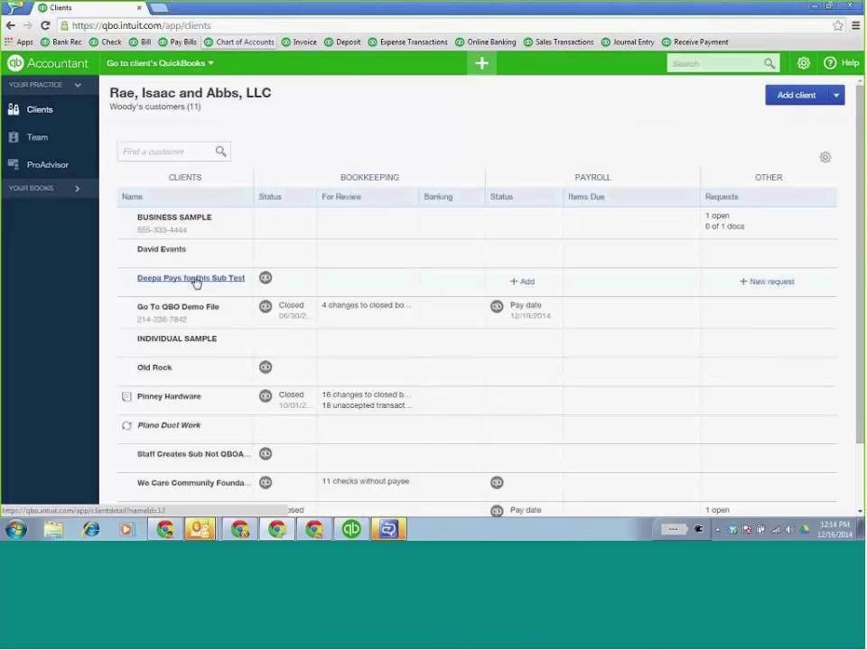
View the Go To QBO Demo File client's bookkeeping details and open that client's QuickBooks company
left_click(206, 312)
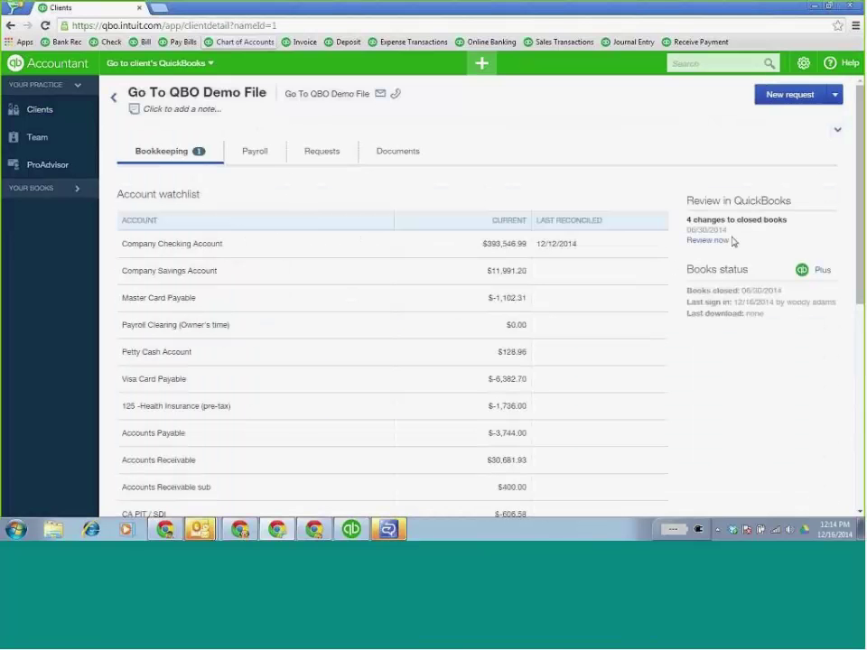
left_click(209, 65)
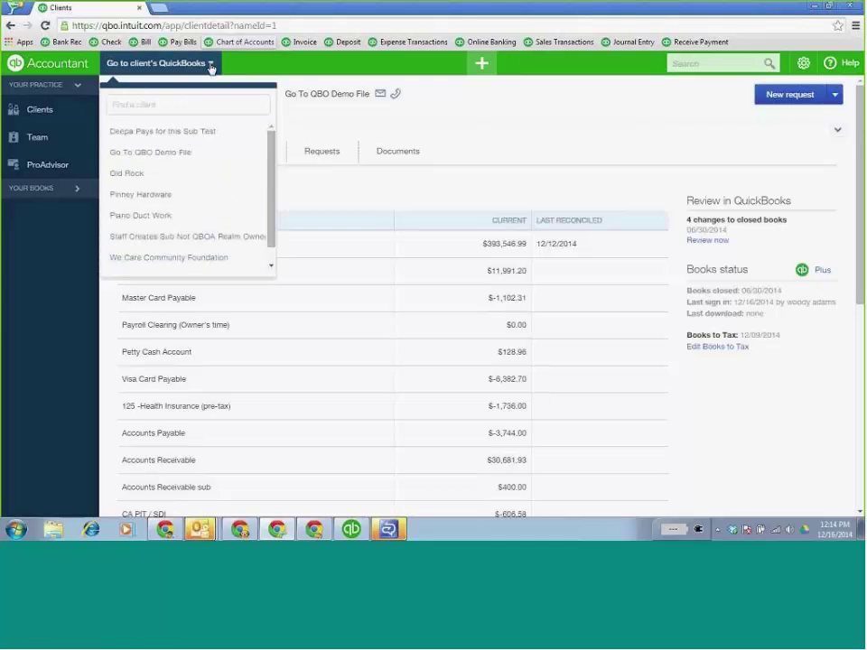
left_click(185, 152)
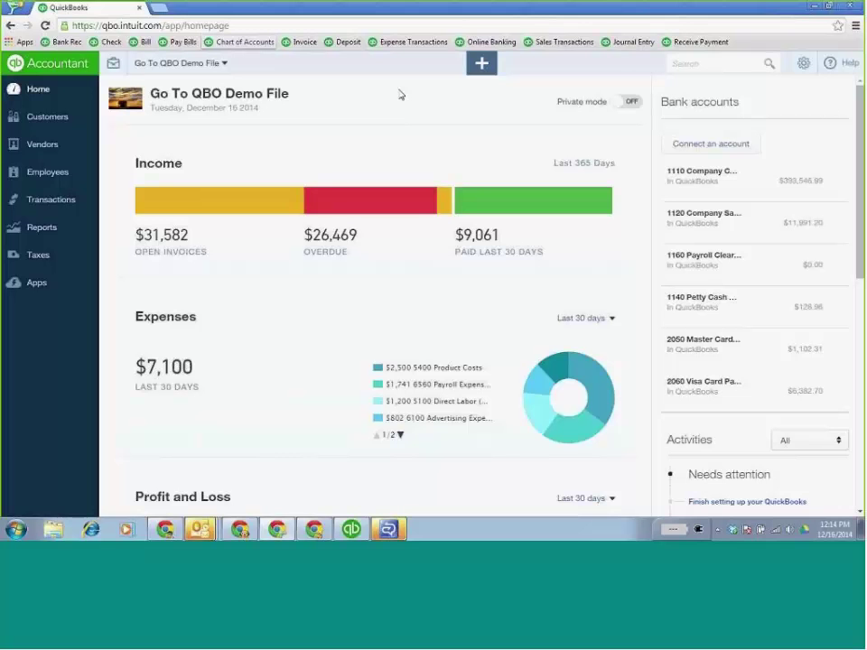
Review the accountant tools available in the client's books and open Reports Tools to examine the report defaults and reconciliation status
left_click(802, 63)
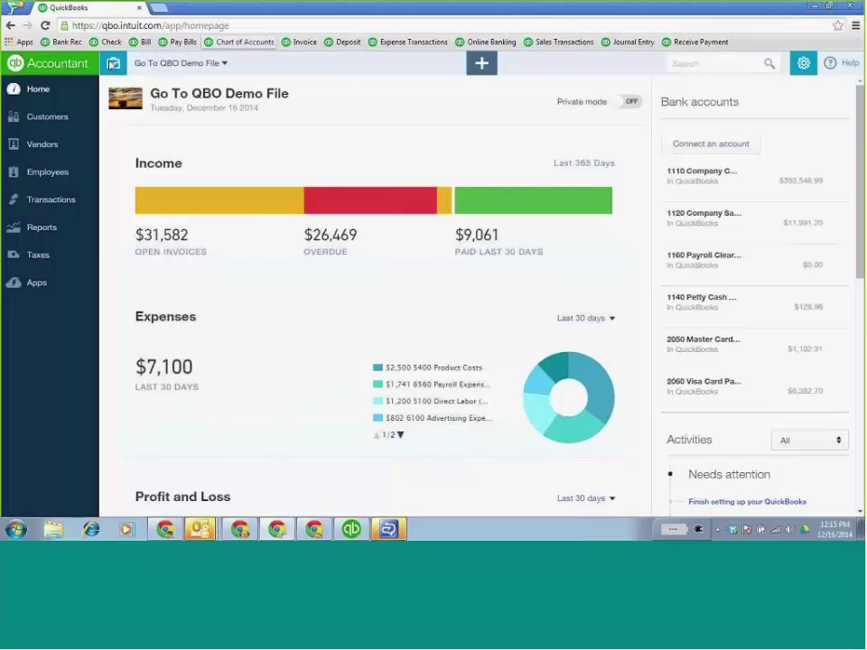
left_click(113, 63)
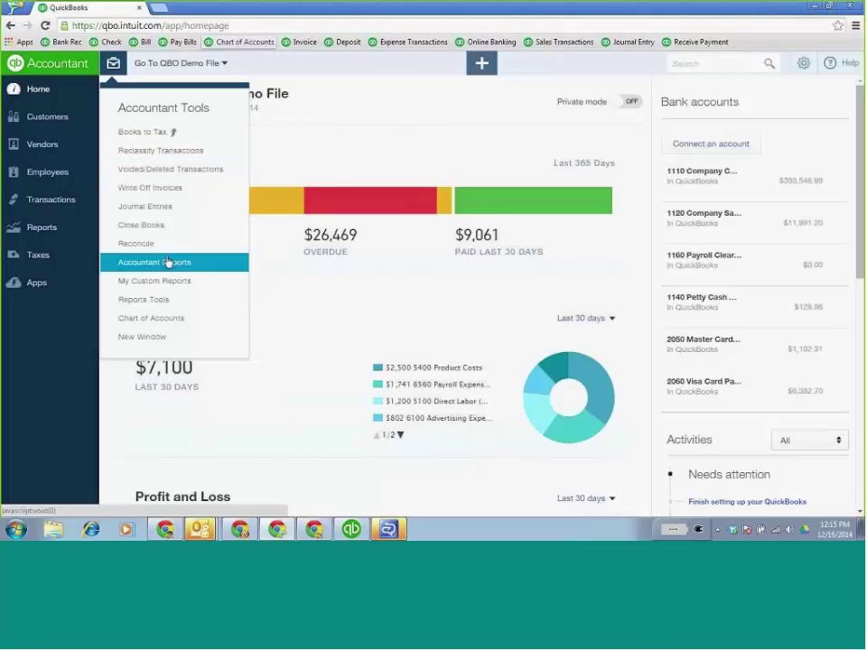
left_click(140, 299)
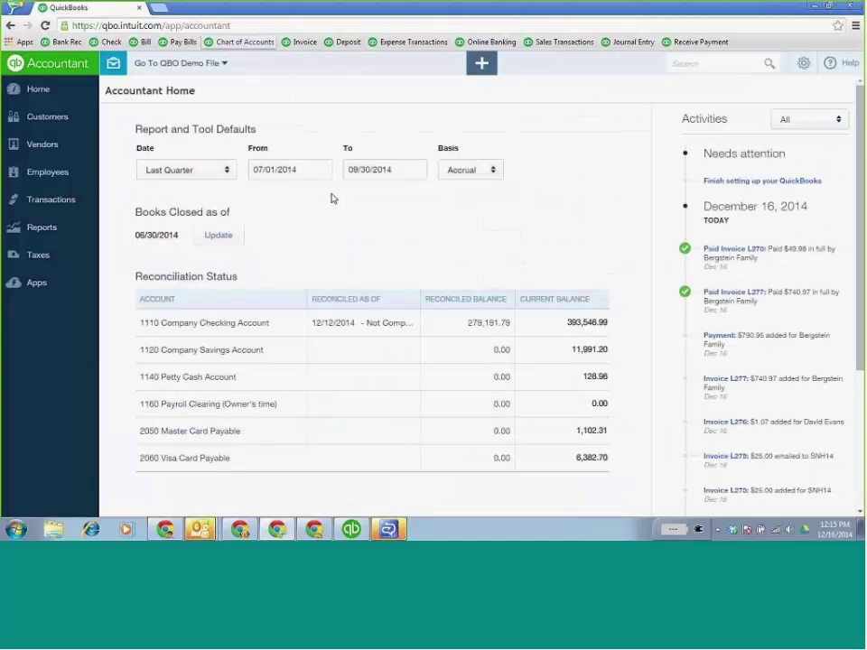
left_click(113, 65)
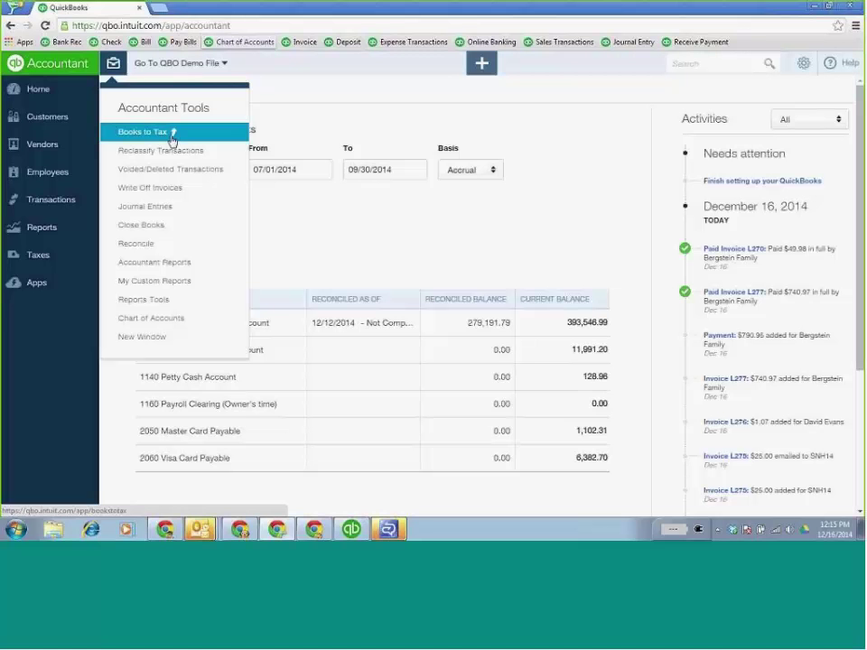
left_click(342, 103)
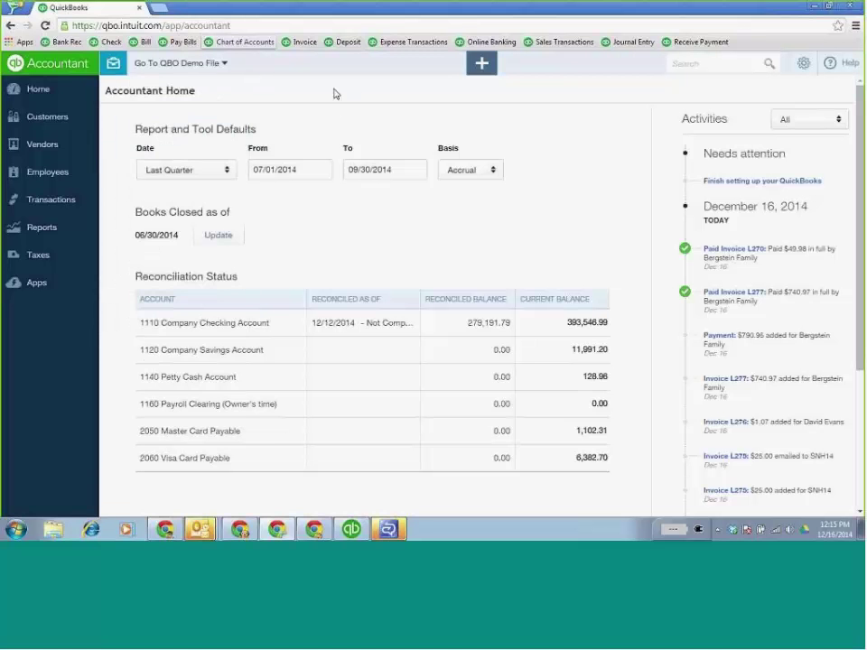
Return to the firm's client list and sign out of the account
left_click(65, 68)
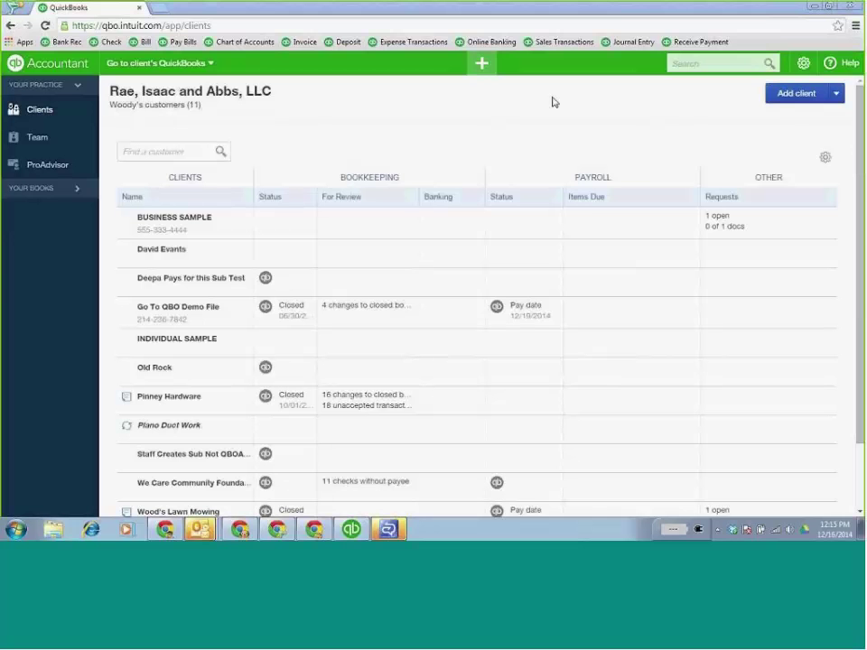
left_click(803, 65)
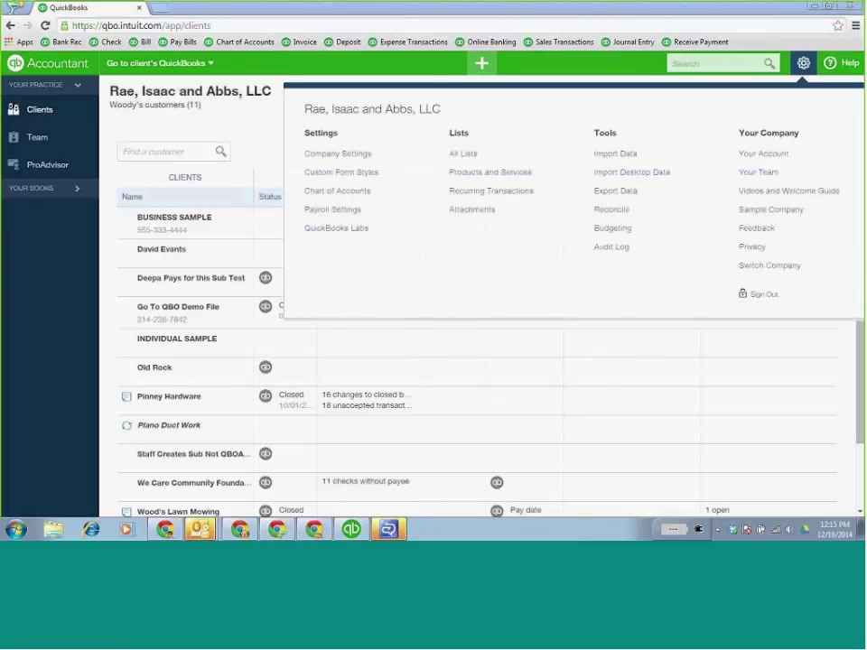
left_click(745, 292)
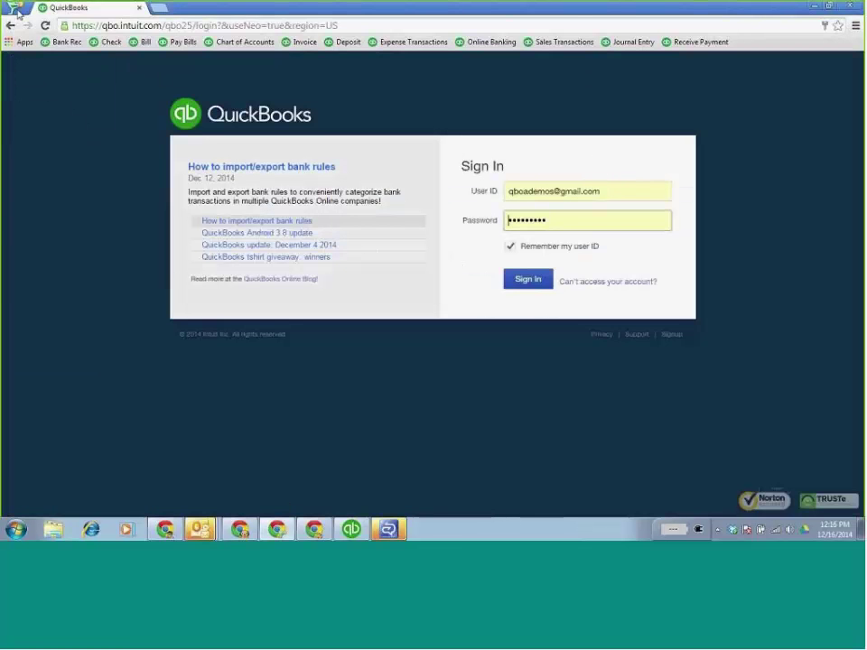
Open a new browser window under another profile and try to load the address quicbooks.intuit.com/accountant
left_click(17, 12)
left_click(52, 36)
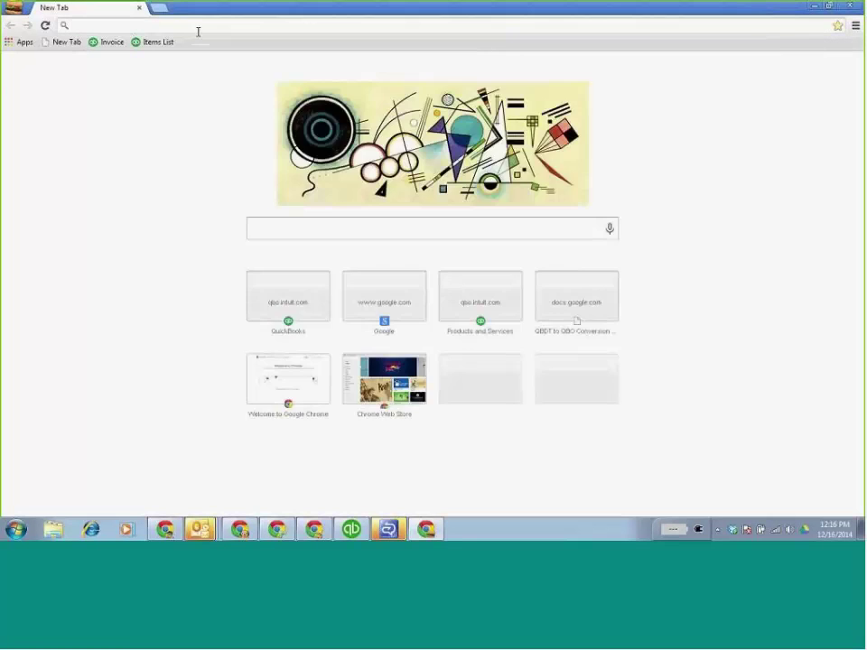
type("quicvk")
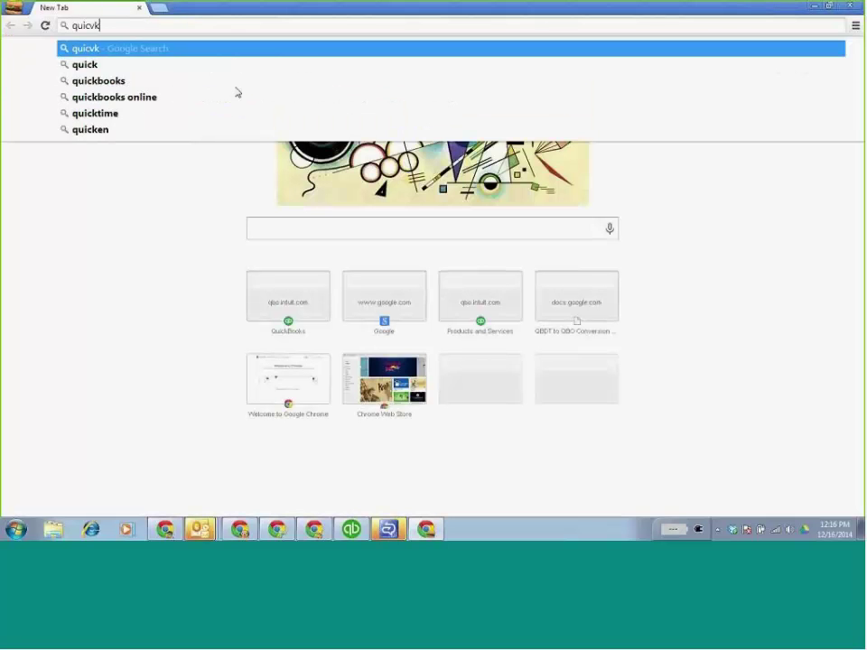
key("BackSpace")
key("BackSpace")
type("books")
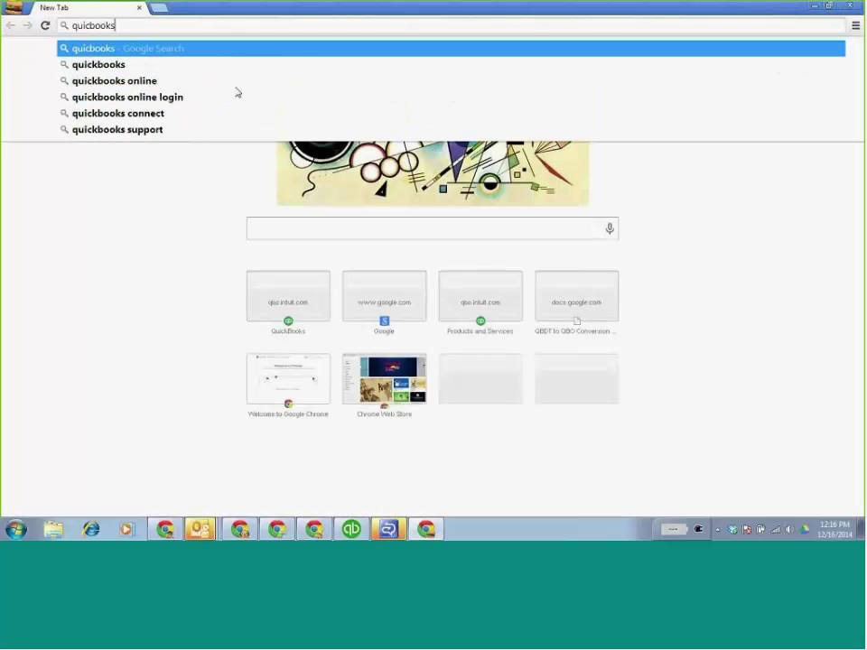
type(".com")
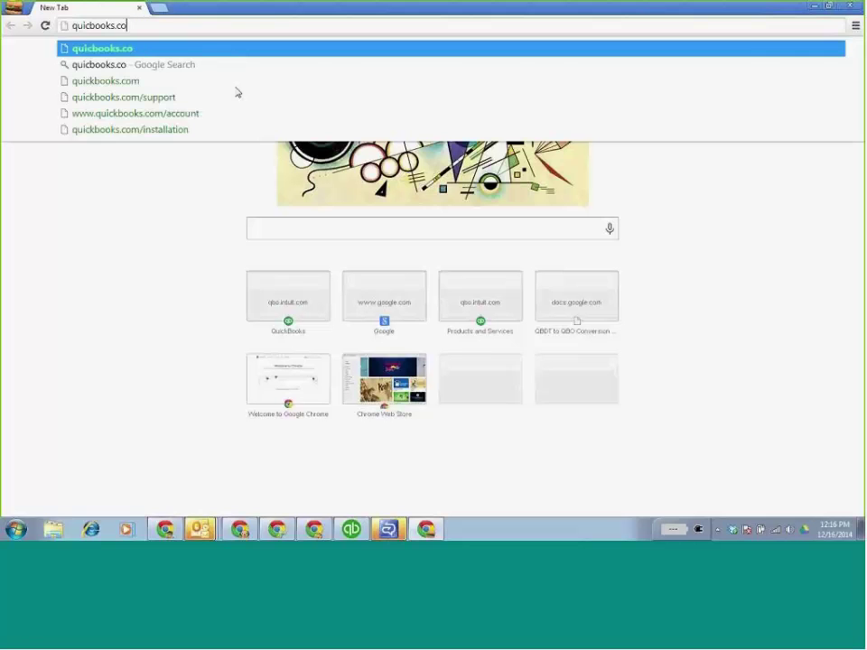
key("BackSpace")
key("BackSpace")
key("BackSpace")
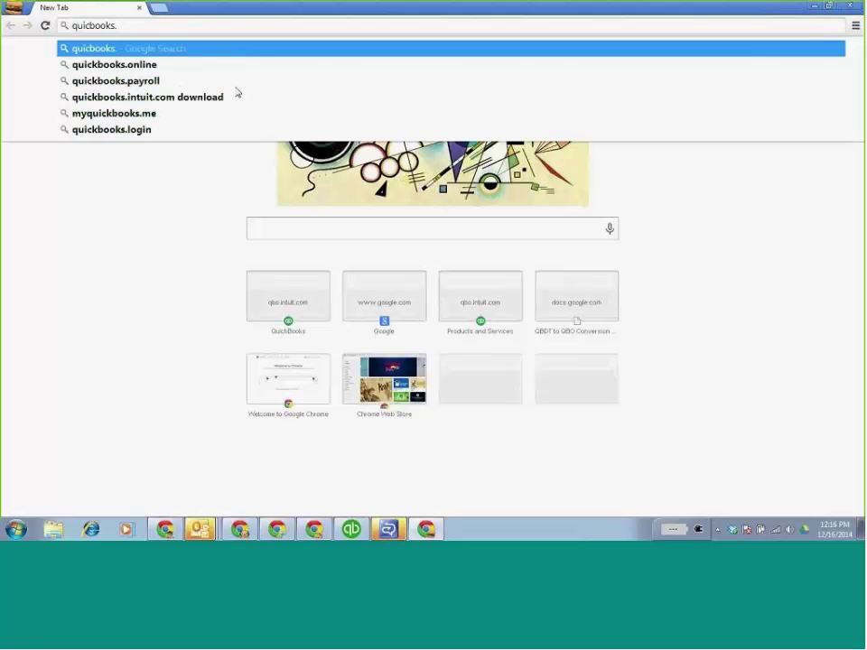
type("intuit")
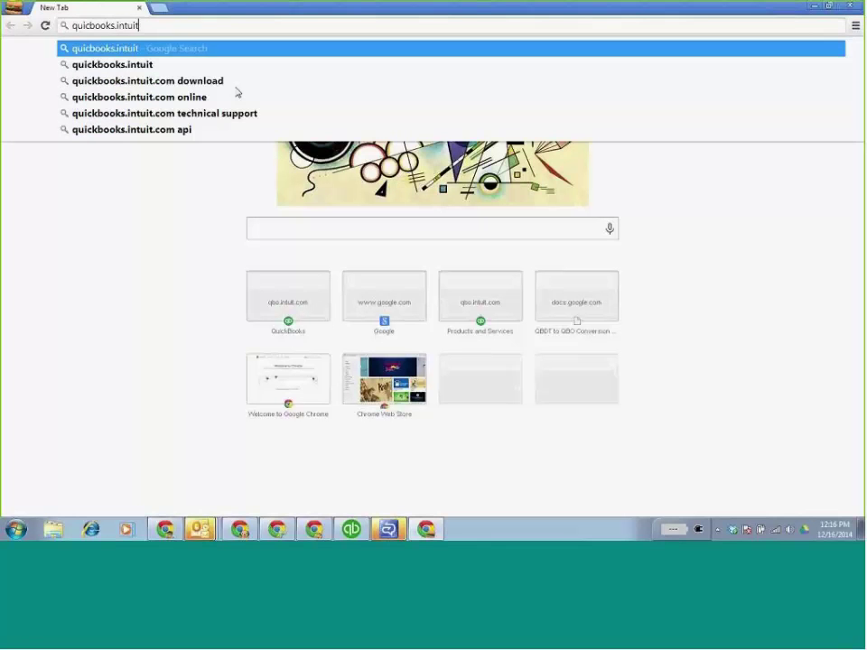
type(".com/accountant")
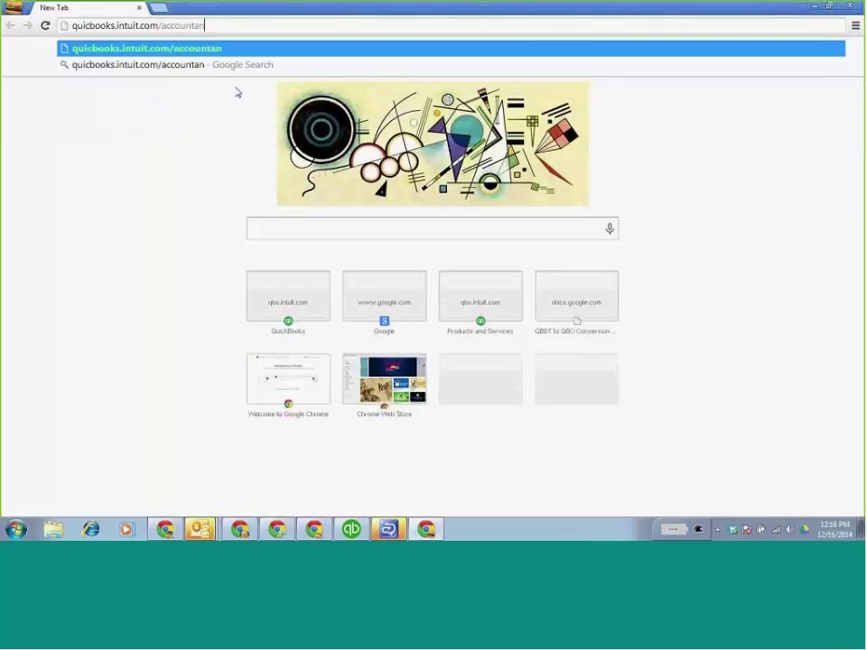
key("Return")
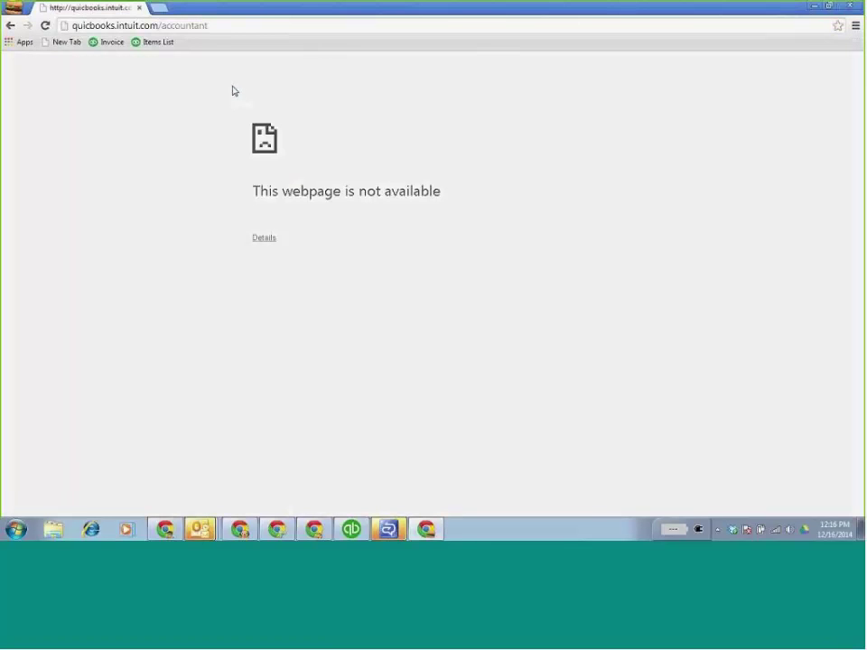
Correct the misspelled web address to quickbooks.intuit.com/accountant and load the page
left_click(73, 24)
left_click(90, 25)
type("k")
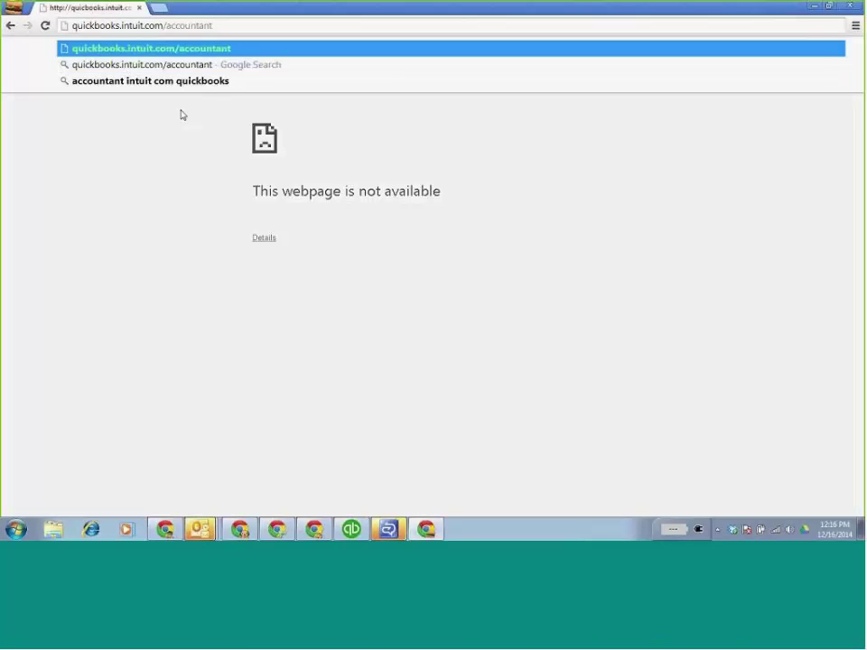
key("Return")
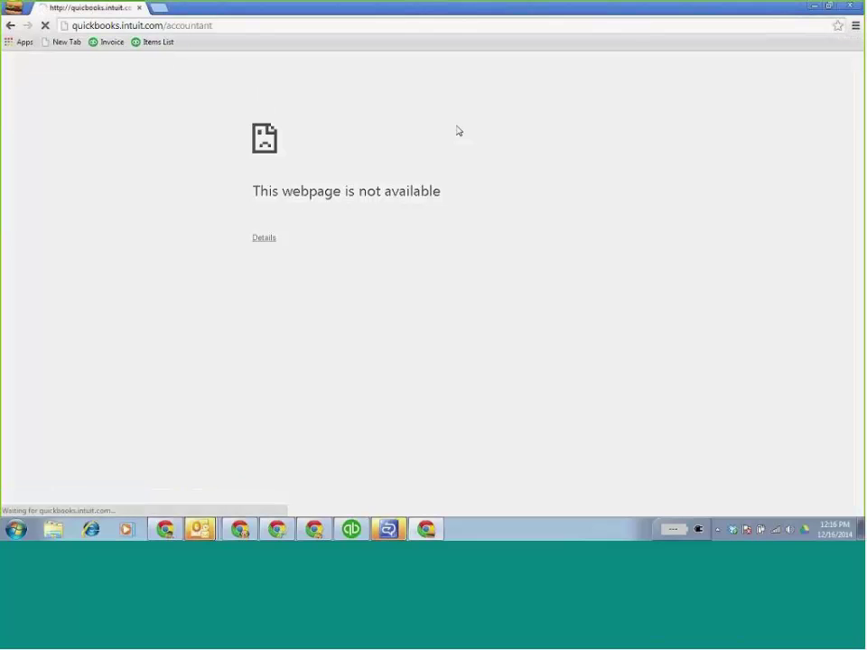